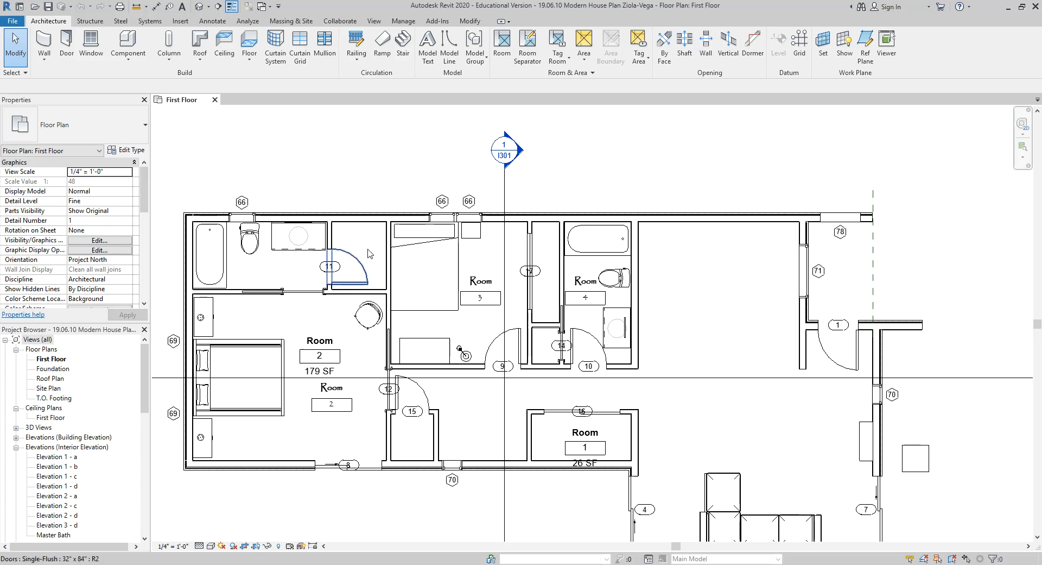
Step: Examine the first-floor room layout and the layered interior walls around the closet at door 15
{"action": "middle_click_drag", "start_coordinate": [360, 265], "coordinate": [399, 275]}
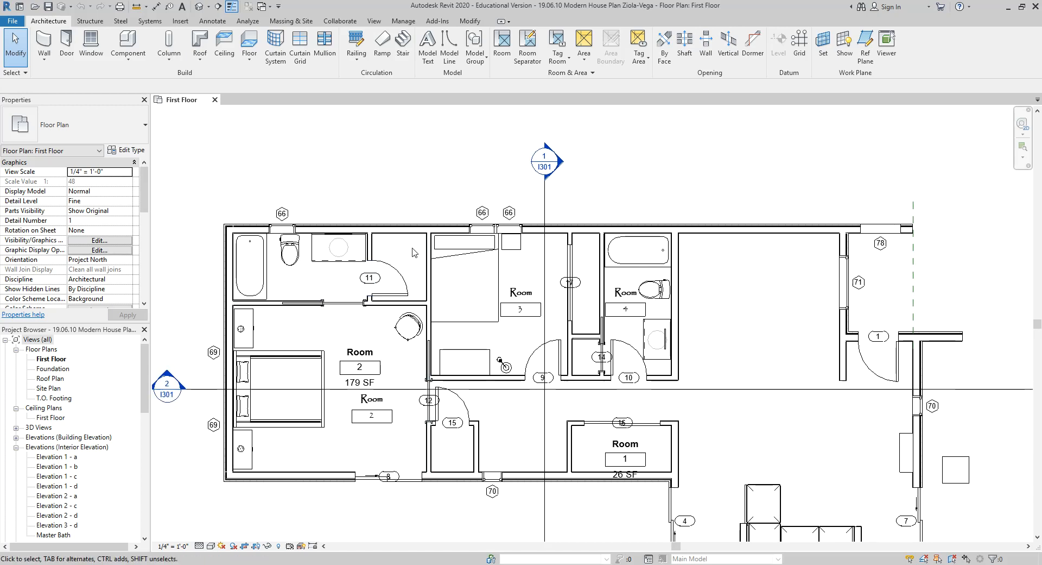
{"action": "scroll", "coordinate": [402, 258], "scroll_direction": "up", "scroll_amount": 1}
{"action": "middle_click_drag", "start_coordinate": [402, 257], "coordinate": [441, 265]}
{"action": "scroll", "coordinate": [441, 264], "scroll_direction": "up", "scroll_amount": 4}
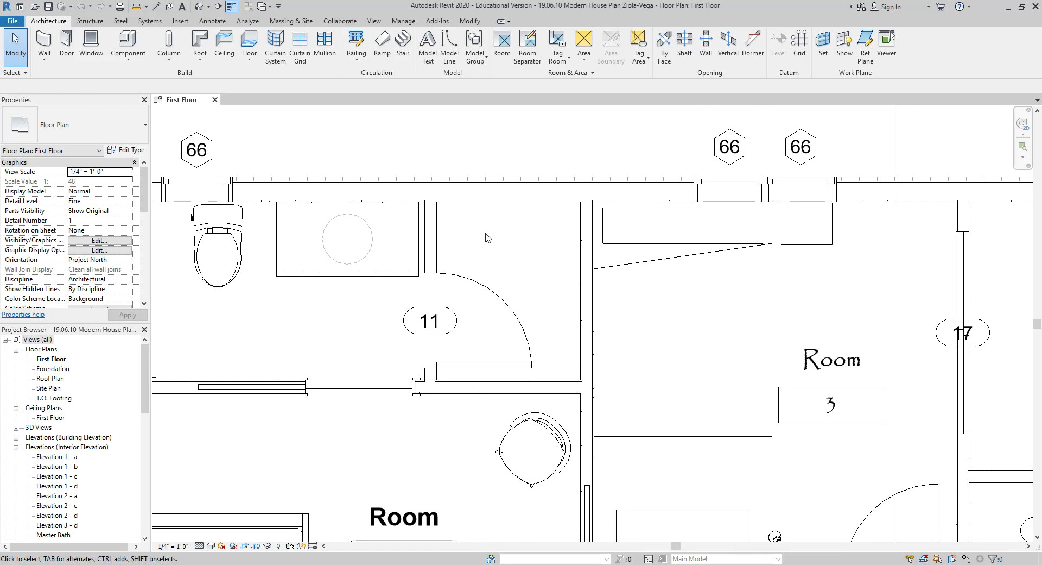
{"action": "scroll", "coordinate": [281, 237], "scroll_direction": "down", "scroll_amount": 4}
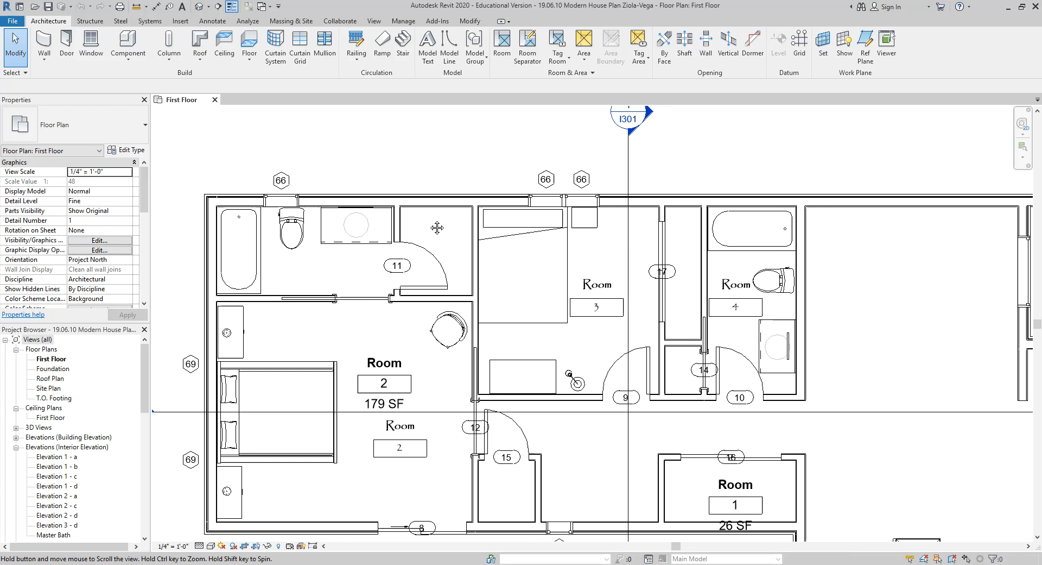
{"action": "scroll", "coordinate": [172, 239], "scroll_direction": "down", "scroll_amount": 3}
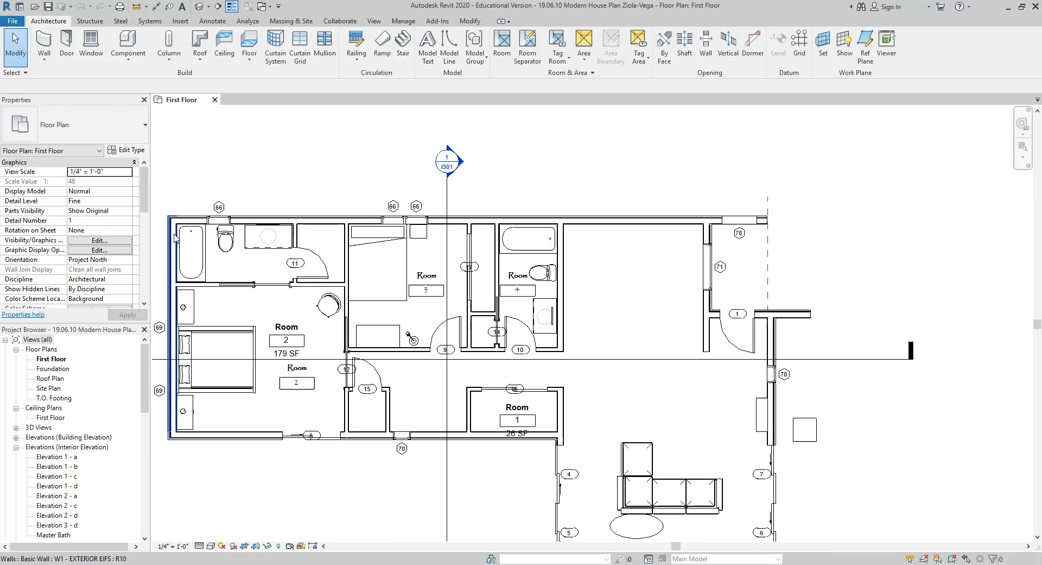
{"action": "scroll", "coordinate": [339, 391], "scroll_direction": "up", "scroll_amount": 2}
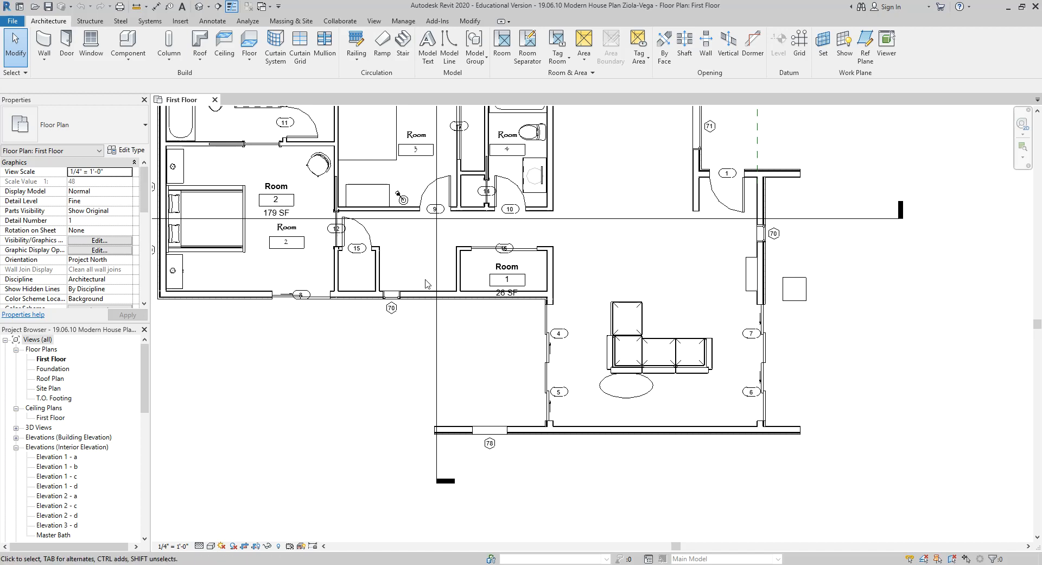
{"action": "scroll", "coordinate": [427, 282], "scroll_direction": "down", "scroll_amount": 1}
{"action": "scroll", "coordinate": [330, 389], "scroll_direction": "up", "scroll_amount": 3}
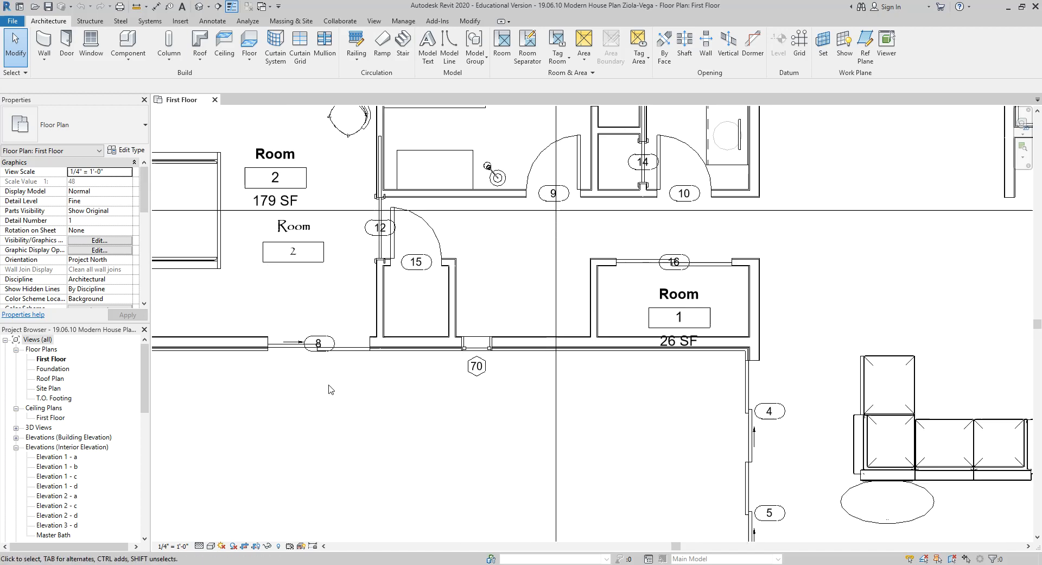
{"action": "scroll", "coordinate": [394, 291], "scroll_direction": "up", "scroll_amount": 6}
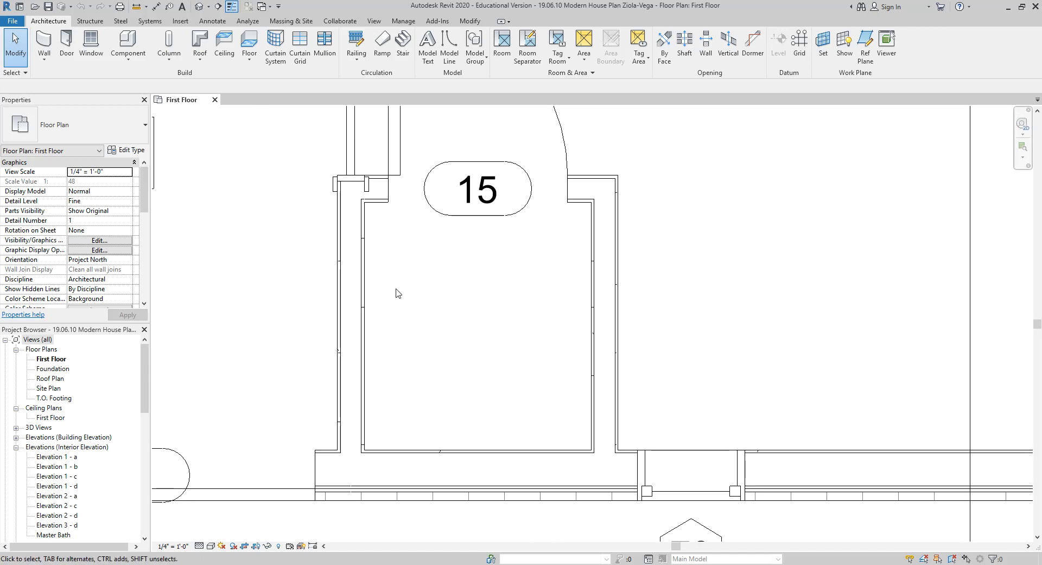
{"action": "scroll", "coordinate": [363, 359], "scroll_direction": "up", "scroll_amount": 1}
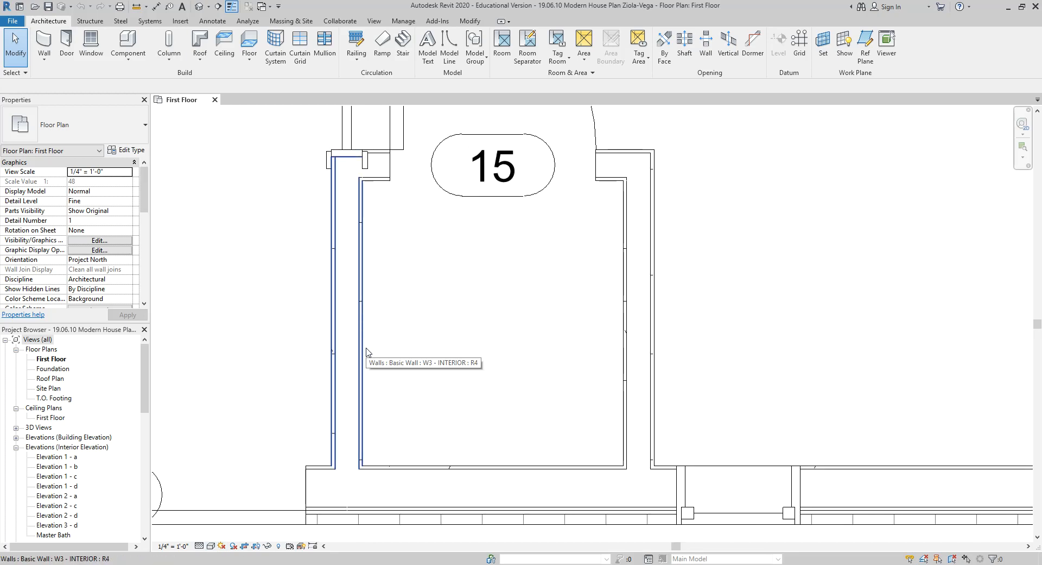
{"action": "scroll", "coordinate": [360, 325], "scroll_direction": "up", "scroll_amount": 2}
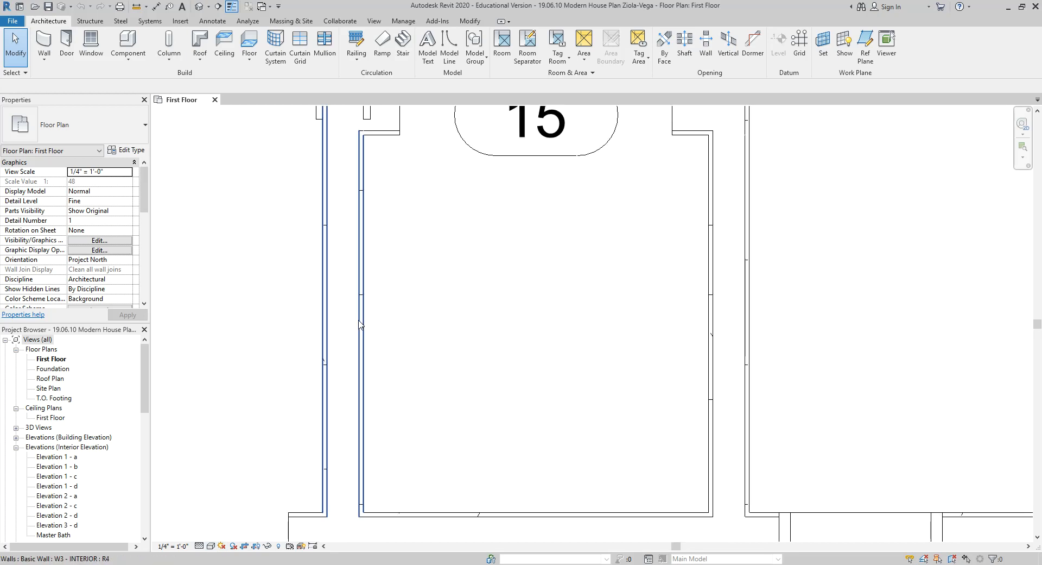
Step: Set the First Floor plan's detail level to Coarse so the walls show only their outlines
{"action": "left_click", "coordinate": [211, 546]}
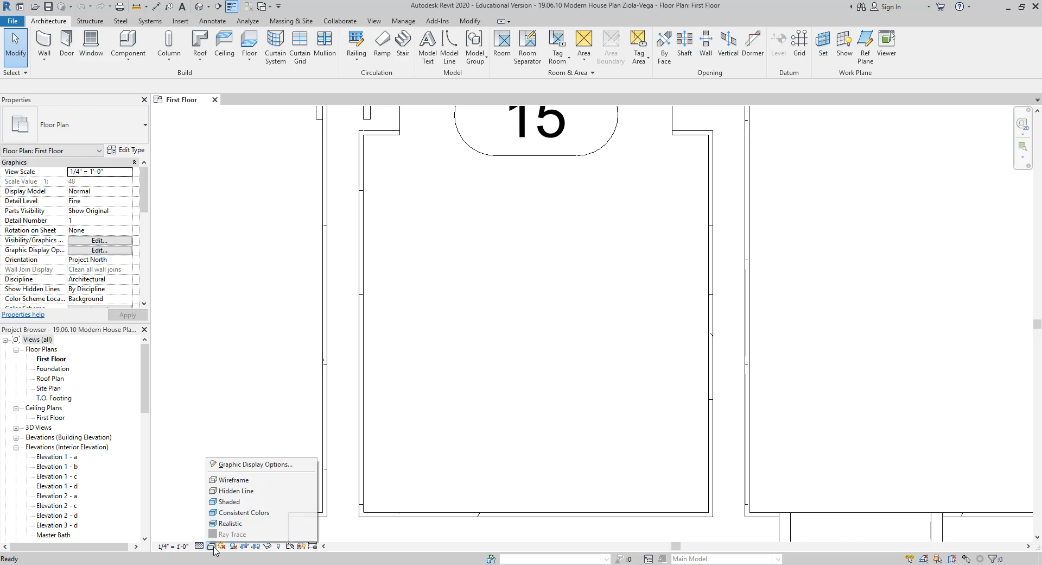
{"action": "left_click", "coordinate": [211, 546]}
{"action": "left_click", "coordinate": [211, 546]}
{"action": "left_click", "coordinate": [199, 546]}
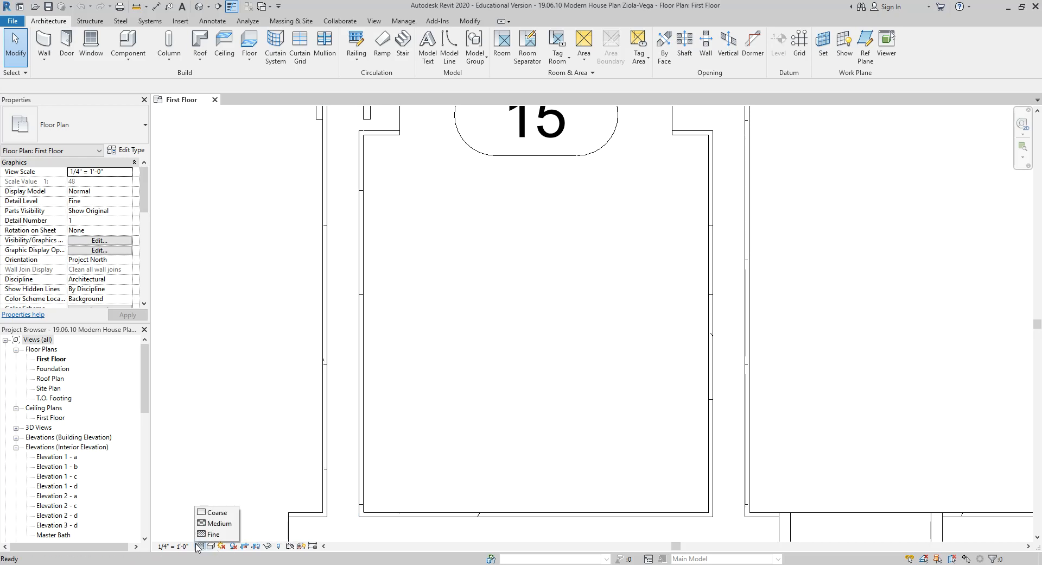
{"action": "left_click", "coordinate": [210, 512]}
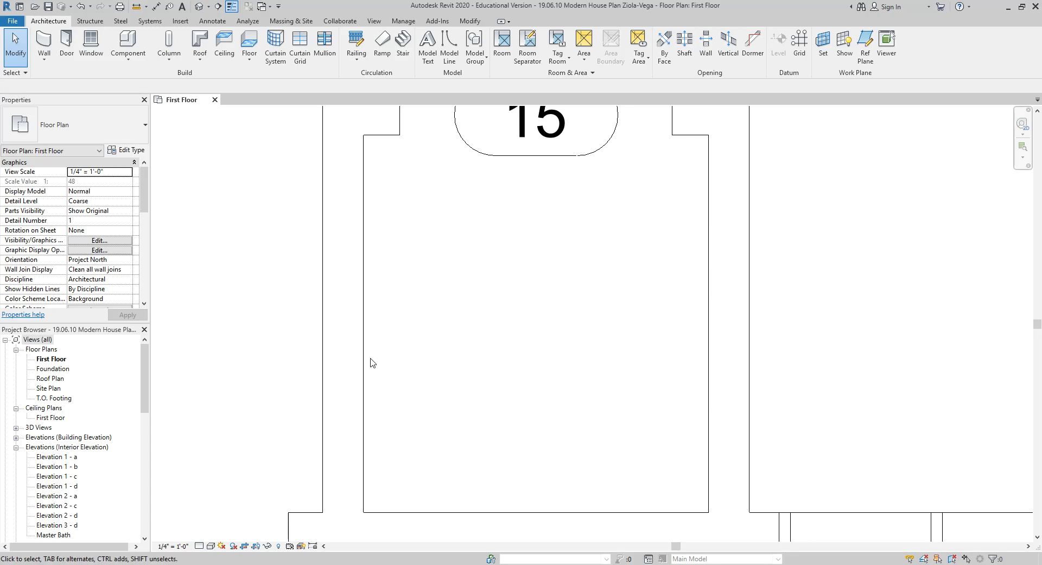
Step: Try to place an aligned dimension string across the walls from Room 2 through Room 1 to the living area's exterior wall
{"action": "scroll", "coordinate": [443, 302], "scroll_direction": "down", "scroll_amount": 5}
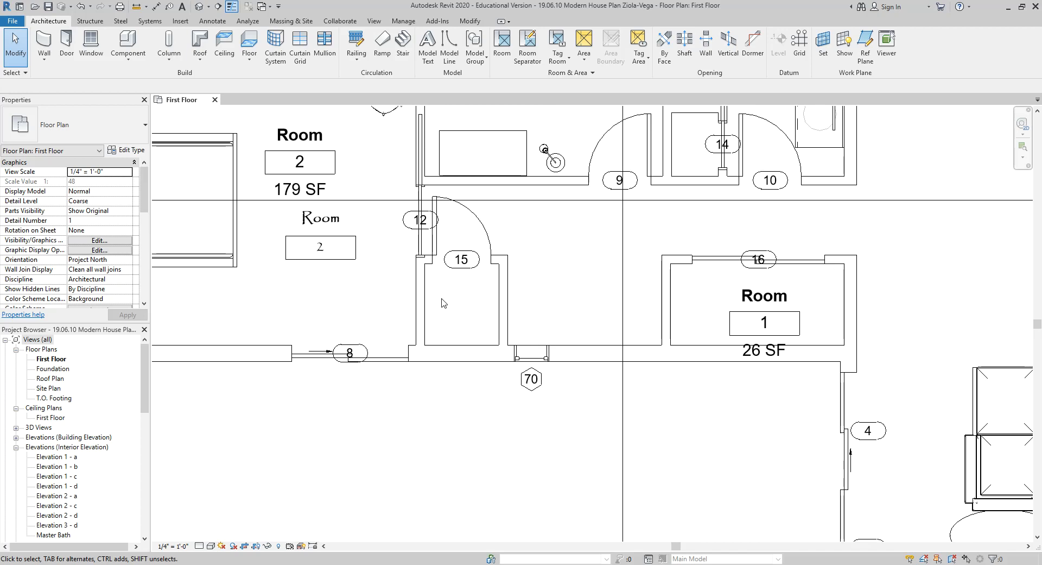
{"action": "scroll", "coordinate": [442, 300], "scroll_direction": "down", "scroll_amount": 2}
{"action": "scroll", "coordinate": [253, 329], "scroll_direction": "up", "scroll_amount": 3}
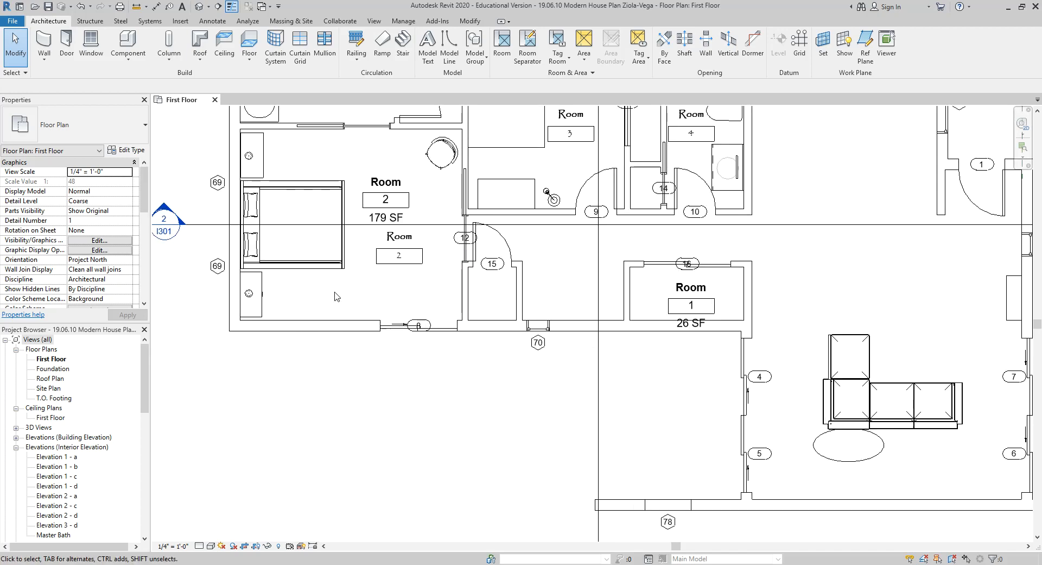
{"action": "key", "text": "d"}
{"action": "key", "text": "i"}
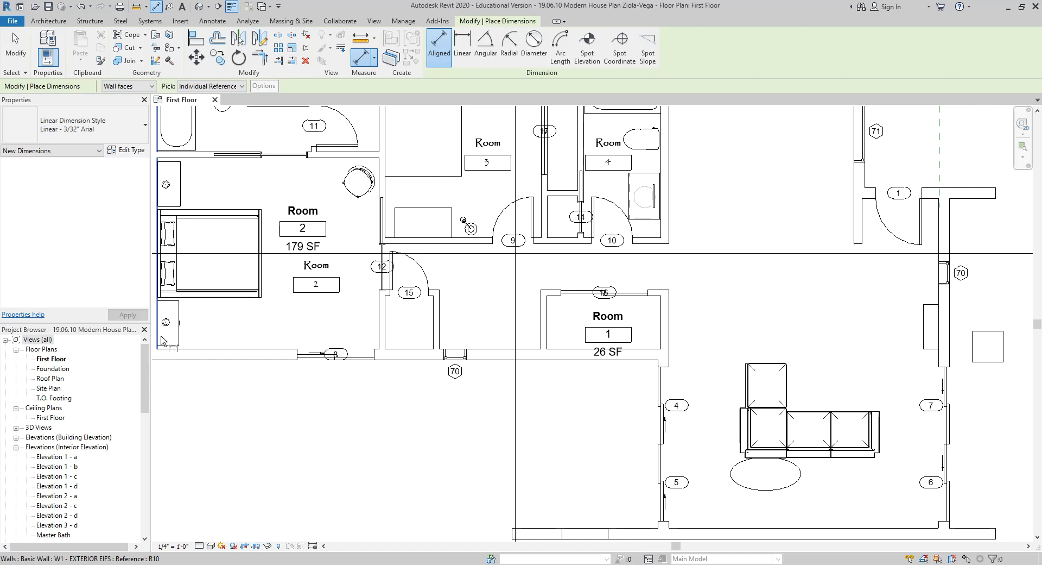
{"action": "scroll", "coordinate": [380, 338], "scroll_direction": "up", "scroll_amount": 1}
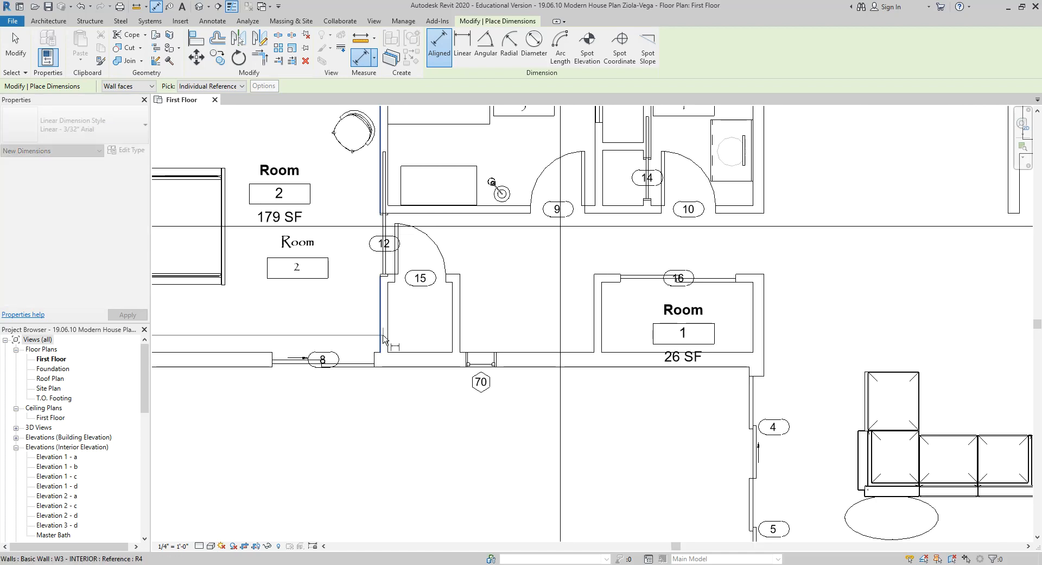
{"action": "left_click", "coordinate": [381, 338]}
{"action": "left_click", "coordinate": [462, 341]}
{"action": "left_click", "coordinate": [603, 342]}
{"action": "left_click", "coordinate": [765, 342]}
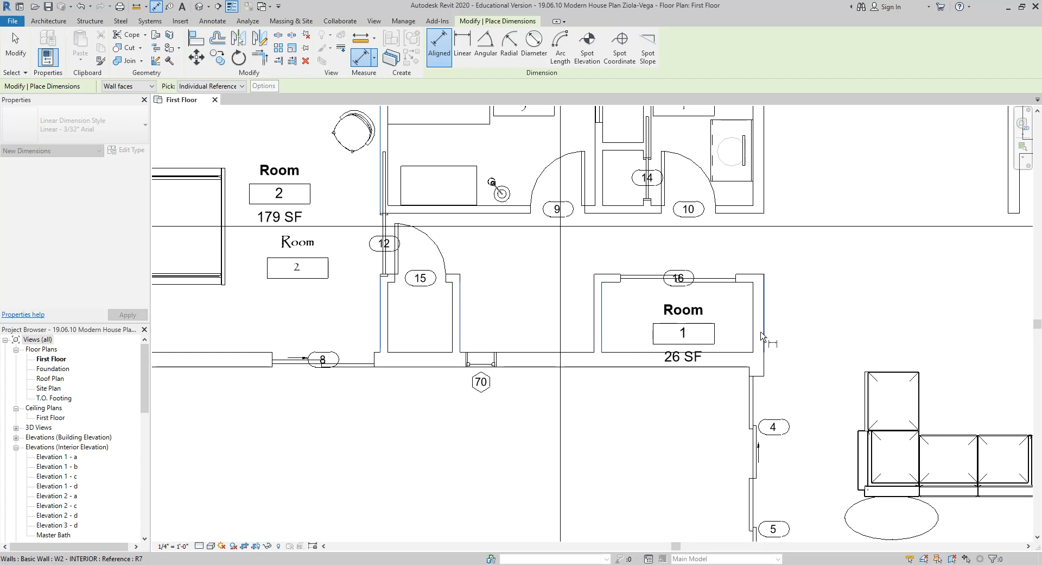
{"action": "scroll", "coordinate": [764, 342], "scroll_direction": "down", "scroll_amount": 3}
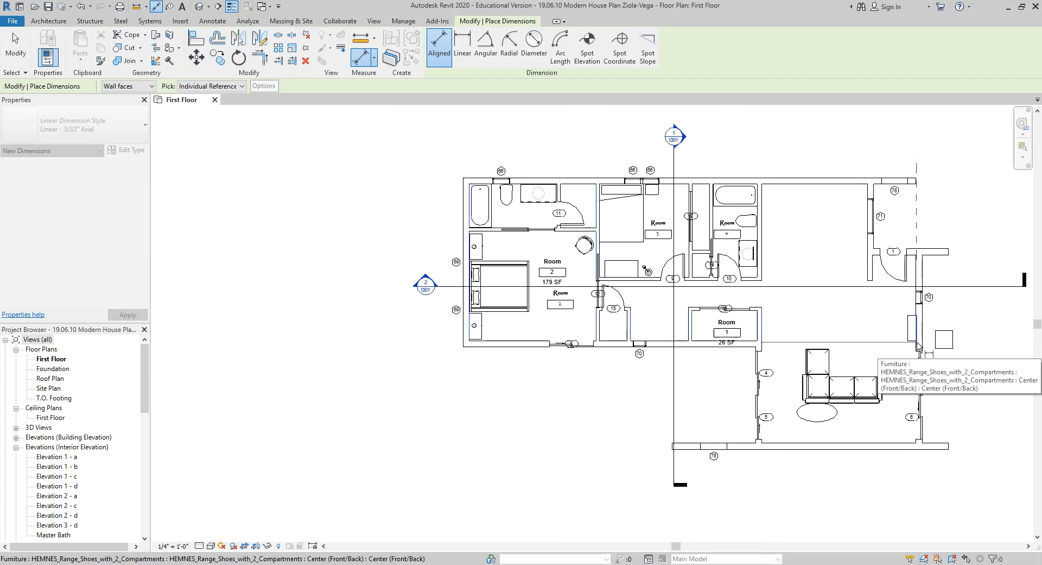
{"action": "scroll", "coordinate": [919, 347], "scroll_direction": "up", "scroll_amount": 5}
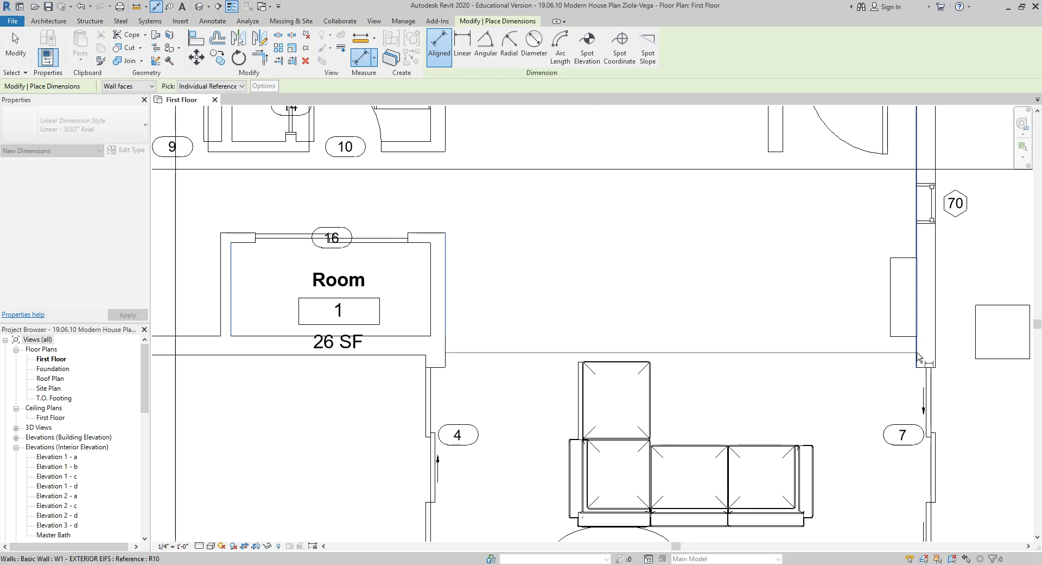
{"action": "left_click", "coordinate": [918, 356]}
{"action": "left_click", "coordinate": [957, 332]}
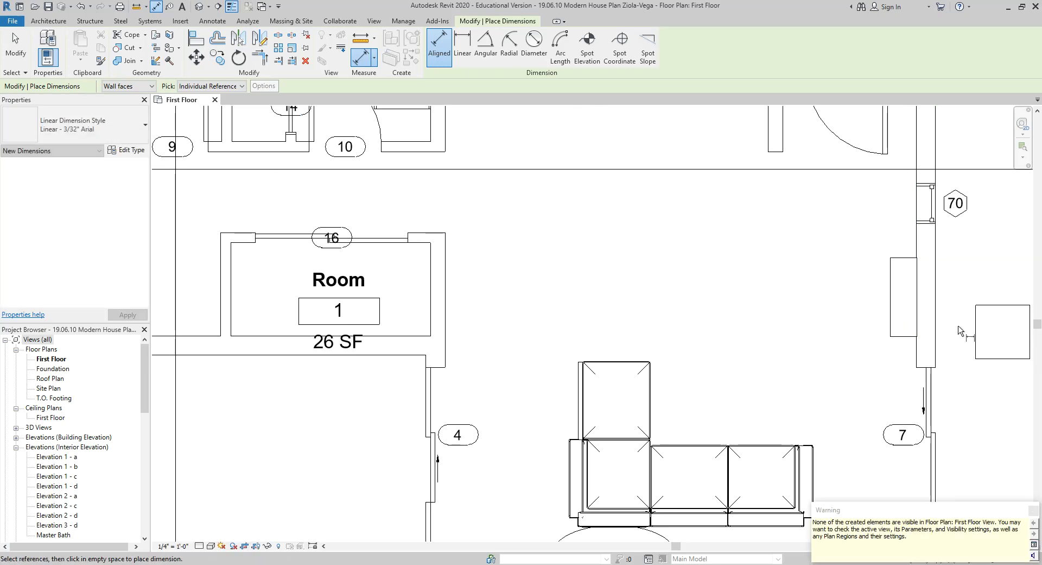
{"action": "scroll", "coordinate": [958, 334], "scroll_direction": "down", "scroll_amount": 3}
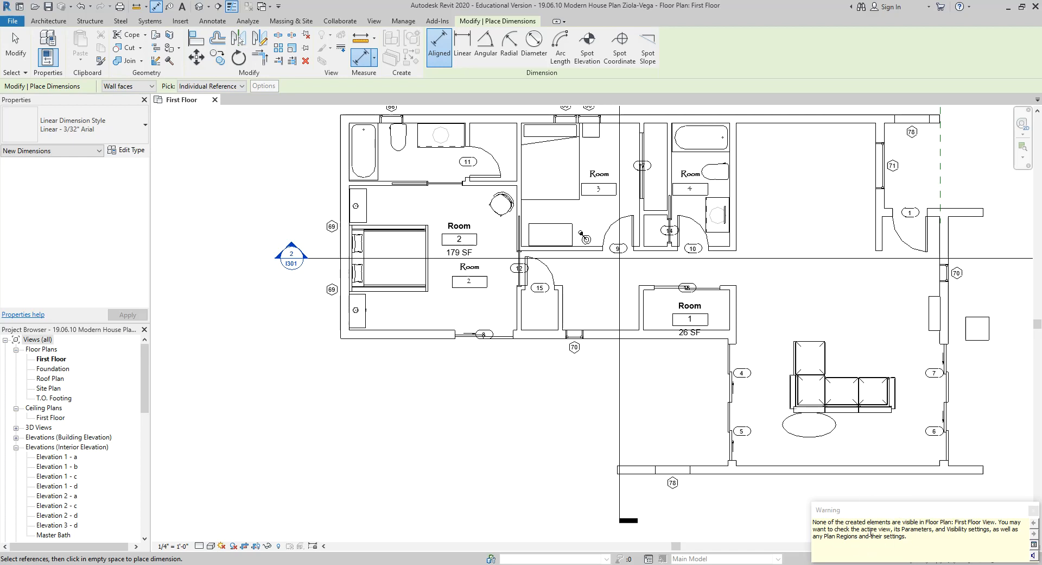
{"action": "key", "text": "Escape"}
{"action": "key", "text": "Escape"}
Step: Turn on visibility of the Dimensions annotation category in the First Floor plan's Visibility/Graphic Overrides
{"action": "scroll", "coordinate": [816, 293], "scroll_direction": "up", "scroll_amount": 3}
{"action": "scroll", "coordinate": [802, 271], "scroll_direction": "down", "scroll_amount": 2}
{"action": "middle_click_drag", "start_coordinate": [778, 269], "coordinate": [771, 331]}
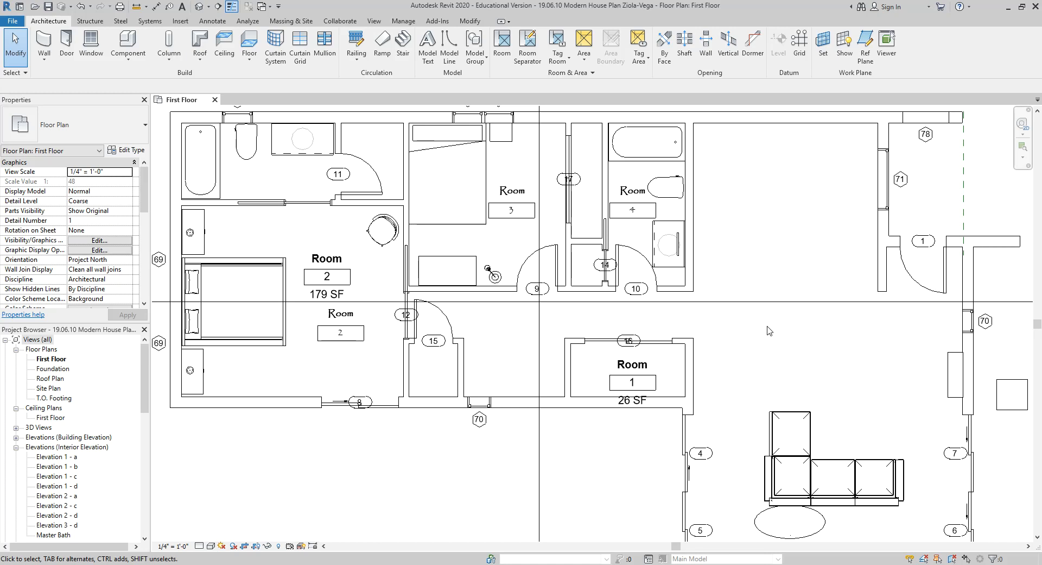
{"action": "key", "text": "v"}
{"action": "key", "text": "g"}
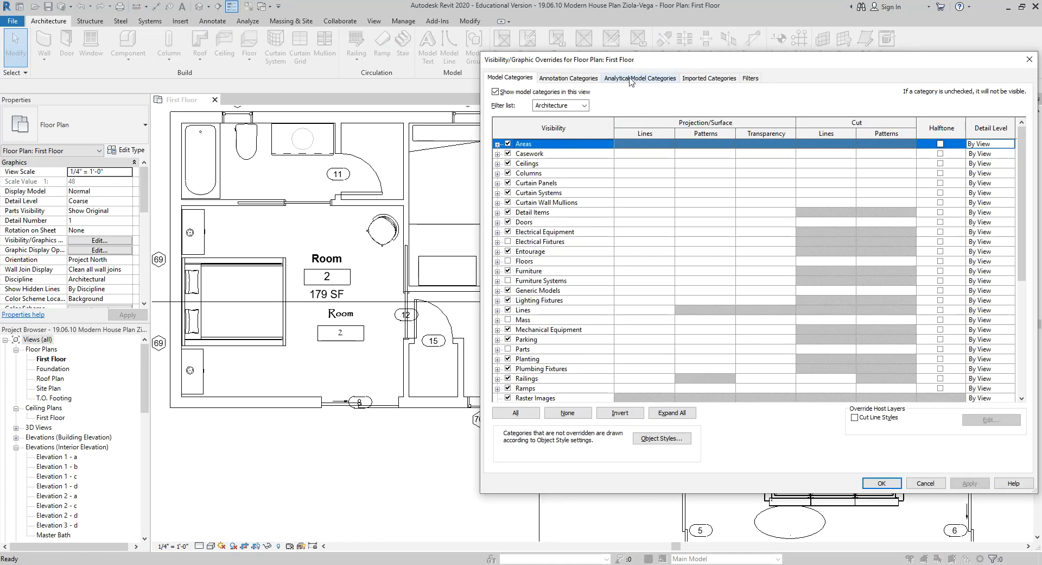
{"action": "left_click", "coordinate": [568, 78]}
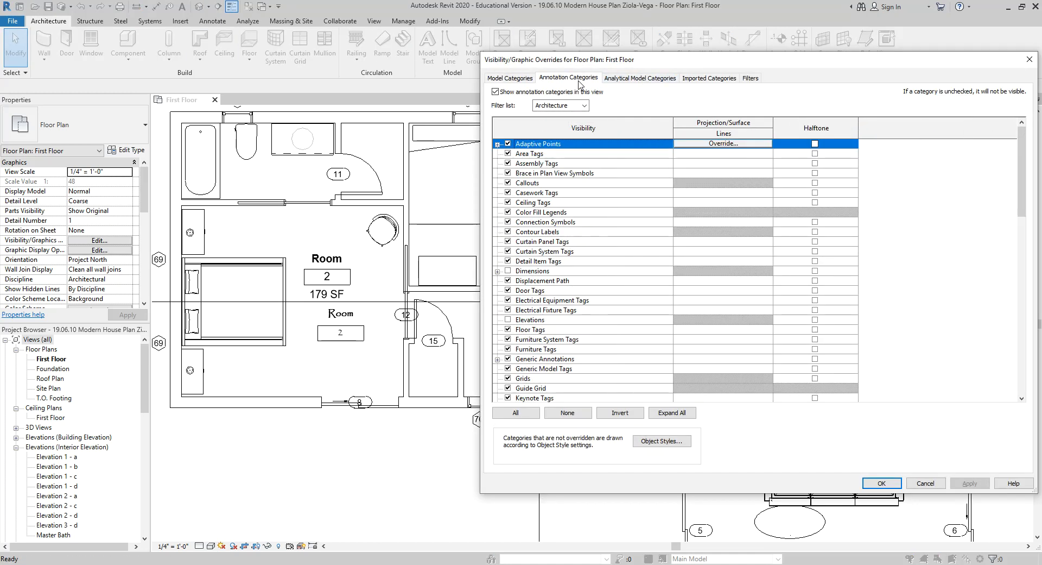
{"action": "left_click", "coordinate": [508, 270]}
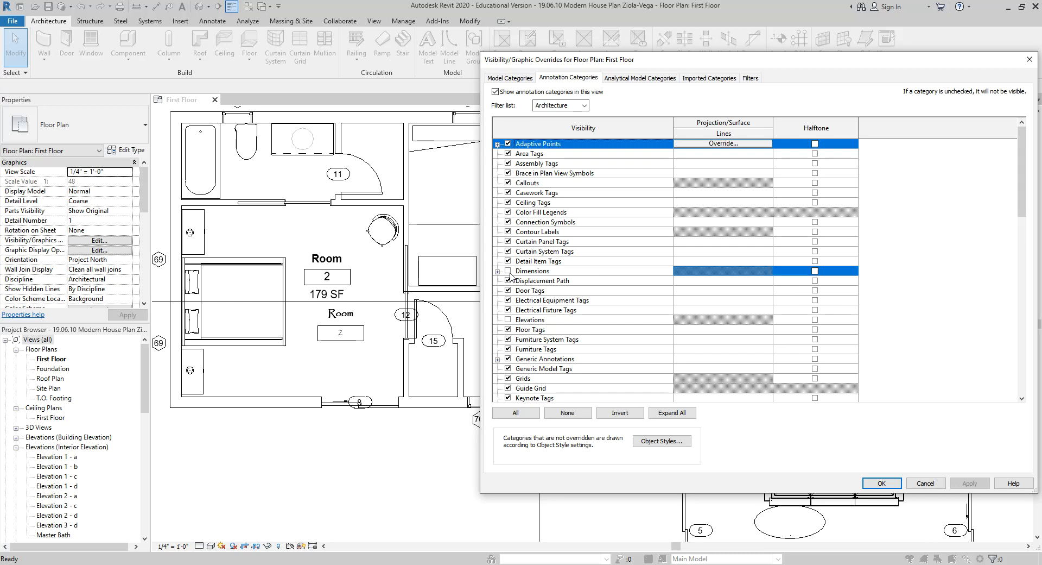
{"action": "left_click", "coordinate": [958, 487]}
{"action": "left_click", "coordinate": [930, 484]}
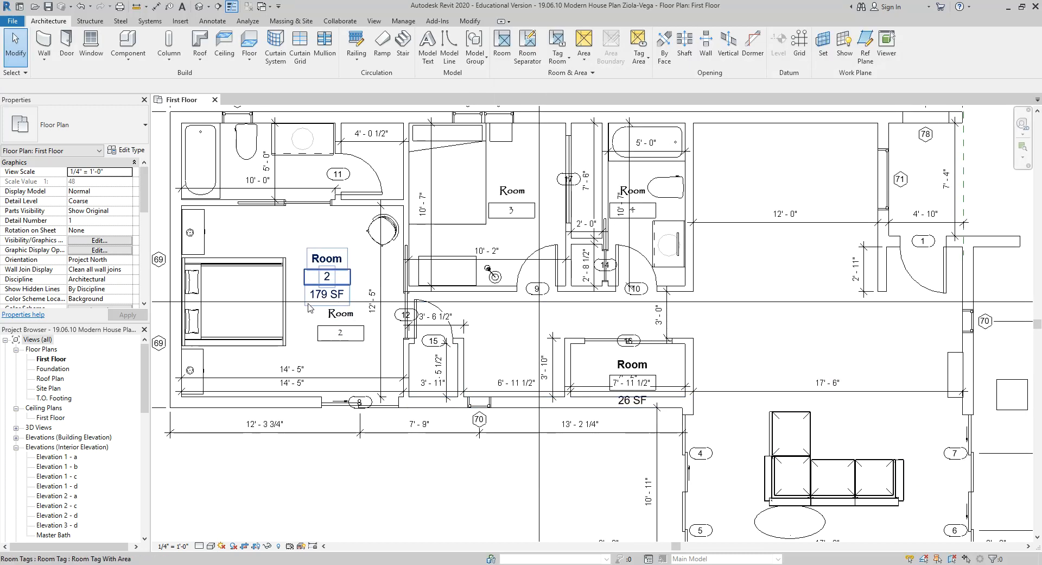
Step: Select all instances of the existing linear dimensions in the First Floor plan and delete them
{"action": "scroll", "coordinate": [293, 306], "scroll_direction": "down", "scroll_amount": 3}
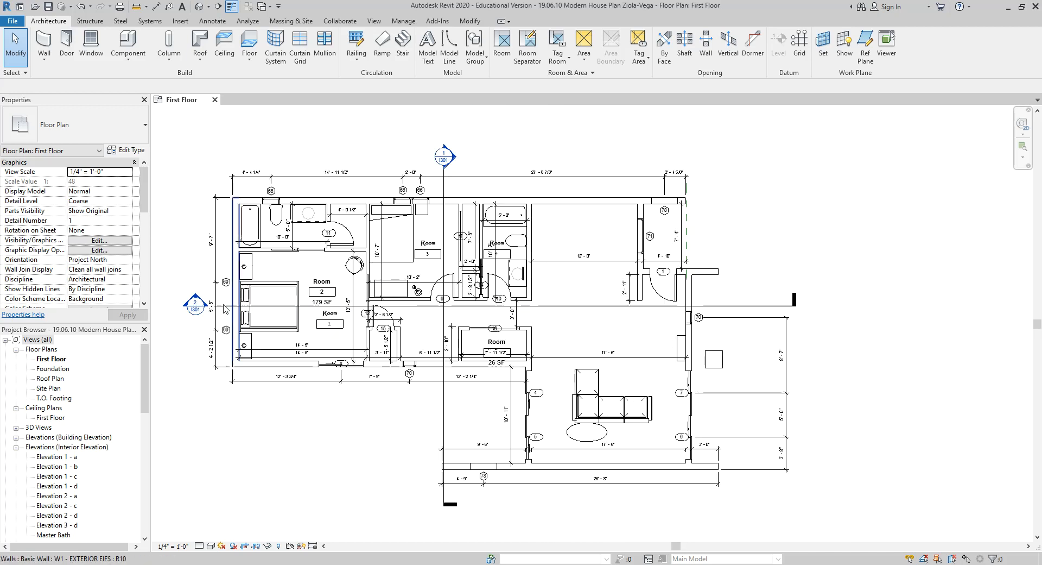
{"action": "left_click", "coordinate": [217, 233]}
{"action": "right_click", "coordinate": [217, 233]}
{"action": "mouse_move", "coordinate": [304, 408]}
{"action": "left_click", "coordinate": [385, 420]}
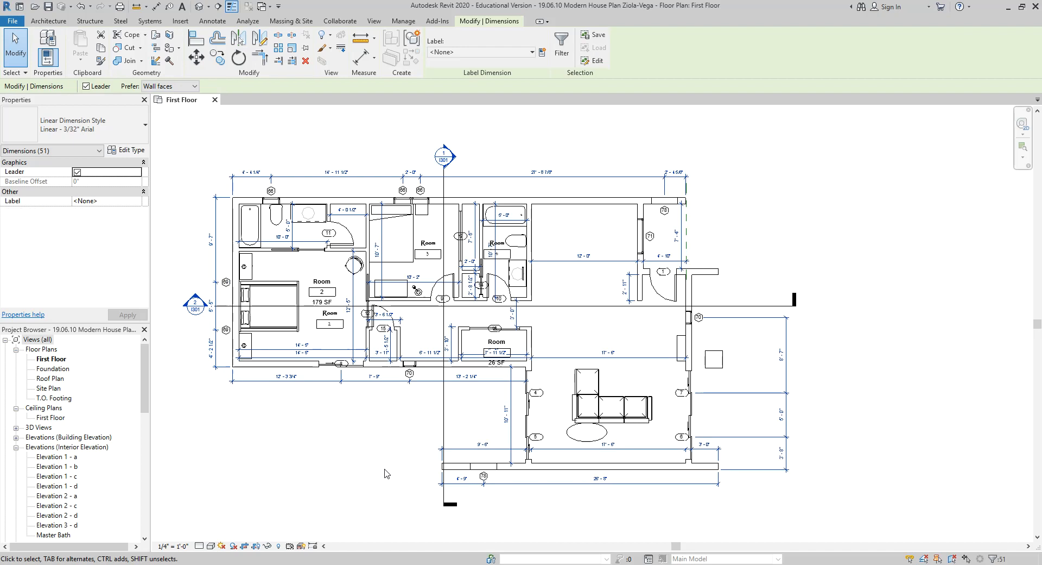
{"action": "key", "text": "Delete"}
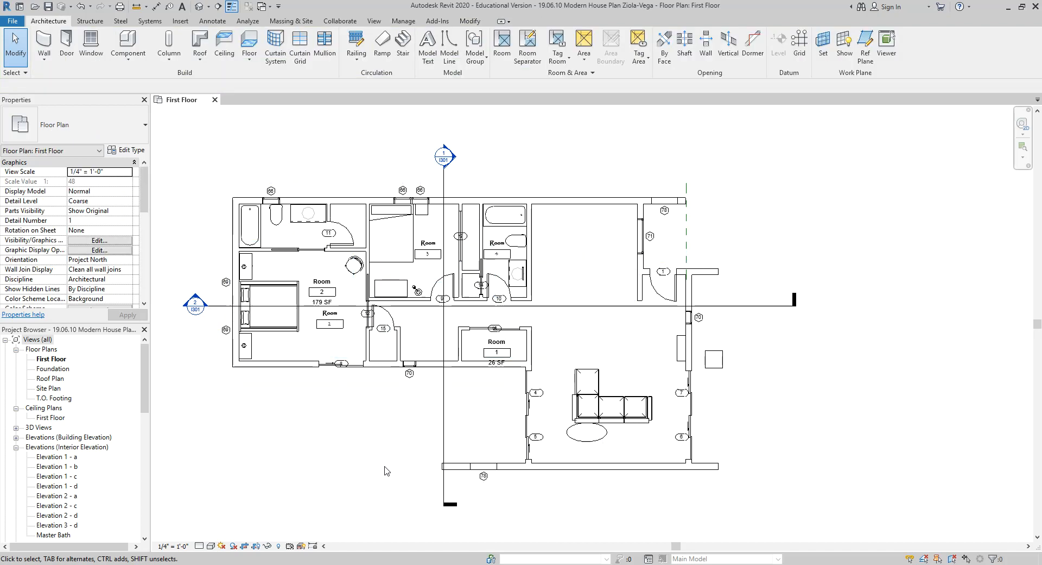
Step: Place an aligned dimension string from Room 2's exterior wall, across the closet 15 and Room 1 side walls, to the exterior wall near the sofa
{"action": "scroll", "coordinate": [285, 326], "scroll_direction": "up", "scroll_amount": 2}
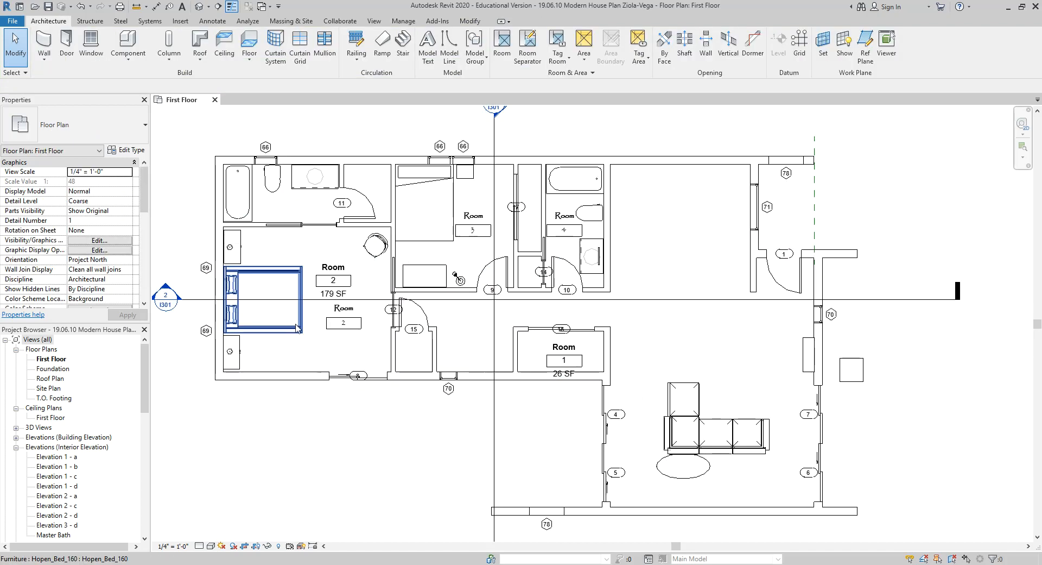
{"action": "key", "text": "d"}
{"action": "key", "text": "i"}
{"action": "scroll", "coordinate": [221, 361], "scroll_direction": "up", "scroll_amount": 2}
{"action": "left_click", "coordinate": [225, 365]}
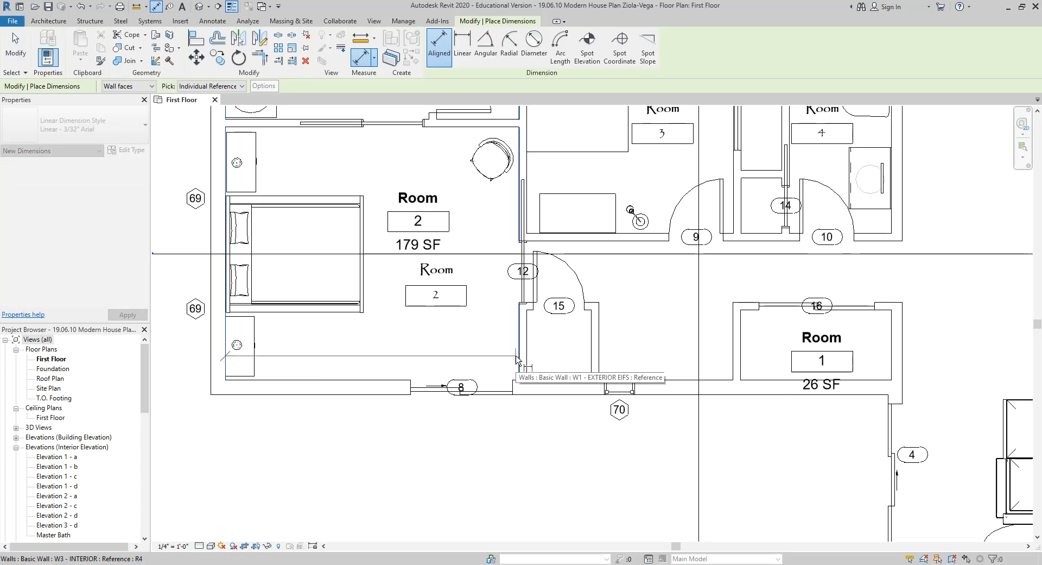
{"action": "left_click", "coordinate": [526, 358]}
{"action": "left_click", "coordinate": [599, 360]}
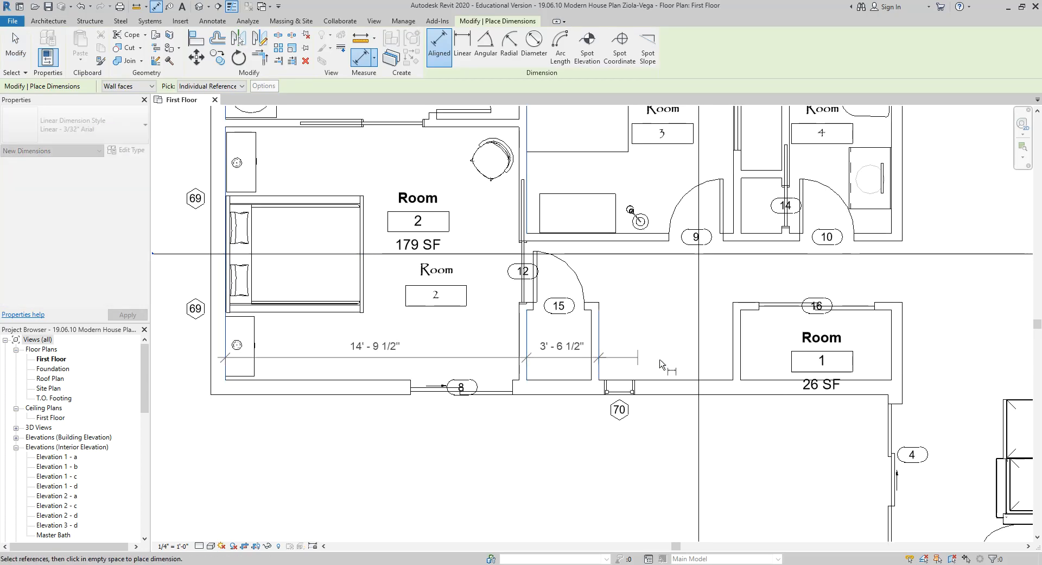
{"action": "left_click", "coordinate": [741, 361]}
{"action": "left_click", "coordinate": [904, 354]}
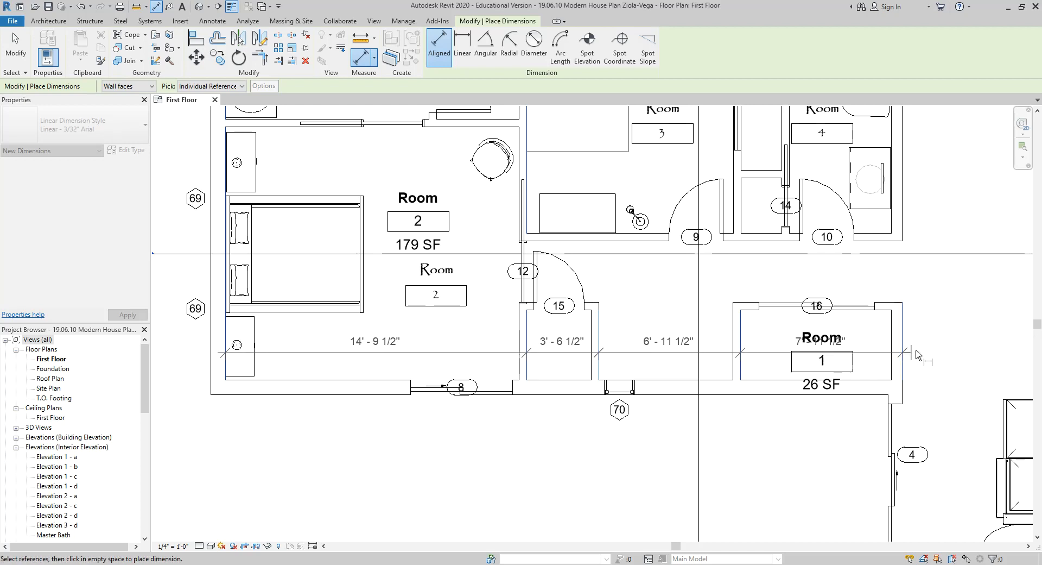
{"action": "scroll", "coordinate": [905, 353], "scroll_direction": "down", "scroll_amount": 1}
{"action": "middle_click_drag", "start_coordinate": [905, 353], "coordinate": [455, 405]}
{"action": "left_click", "coordinate": [727, 425]}
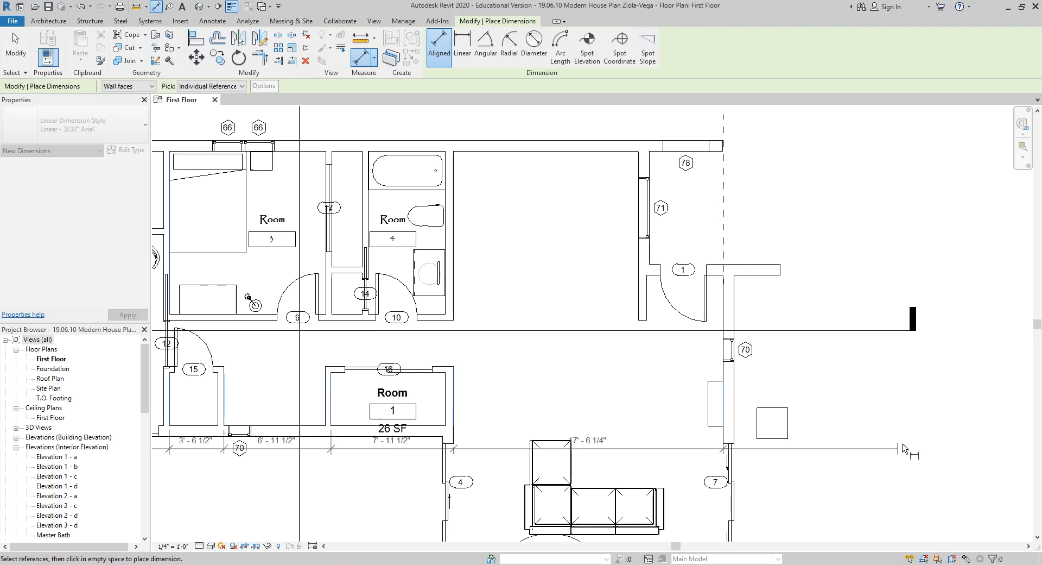
{"action": "left_click", "coordinate": [912, 428]}
{"action": "scroll", "coordinate": [911, 428], "scroll_direction": "down", "scroll_amount": 1}
{"action": "scroll", "coordinate": [912, 432], "scroll_direction": "down", "scroll_amount": 1}
{"action": "scroll", "coordinate": [364, 444], "scroll_direction": "up", "scroll_amount": 2}
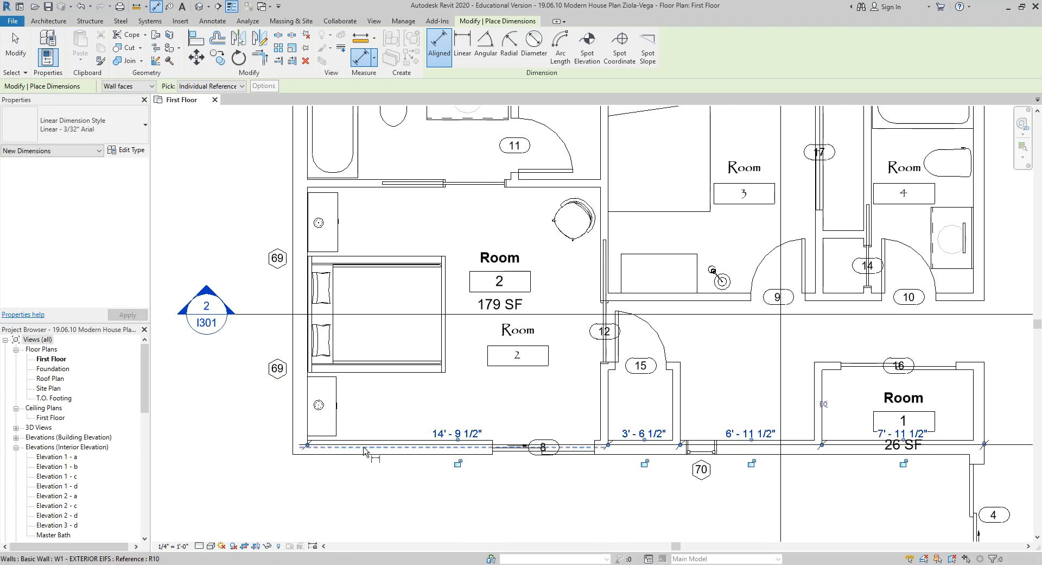
Step: Finish dimensioning and move the dimension string off the exterior wall, up into Room 2, closet 15 and Room 1
{"action": "key", "text": "Escape"}
{"action": "scroll", "coordinate": [363, 444], "scroll_direction": "up", "scroll_amount": 2}
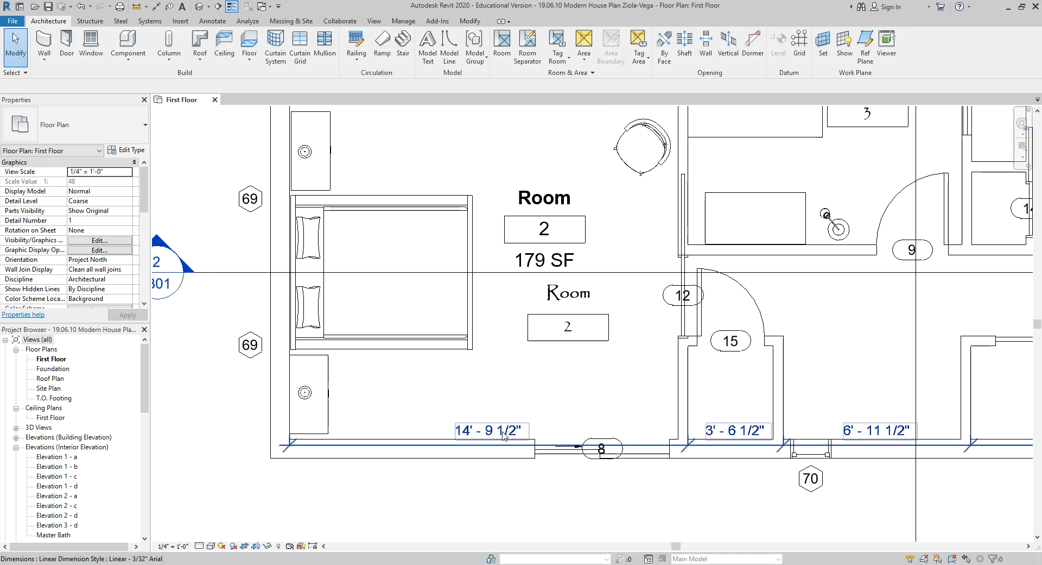
{"action": "left_click", "coordinate": [436, 442]}
{"action": "left_click_drag", "start_coordinate": [437, 441], "coordinate": [433, 412]}
{"action": "key", "text": "Escape"}
{"action": "scroll", "coordinate": [326, 423], "scroll_direction": "down", "scroll_amount": 3}
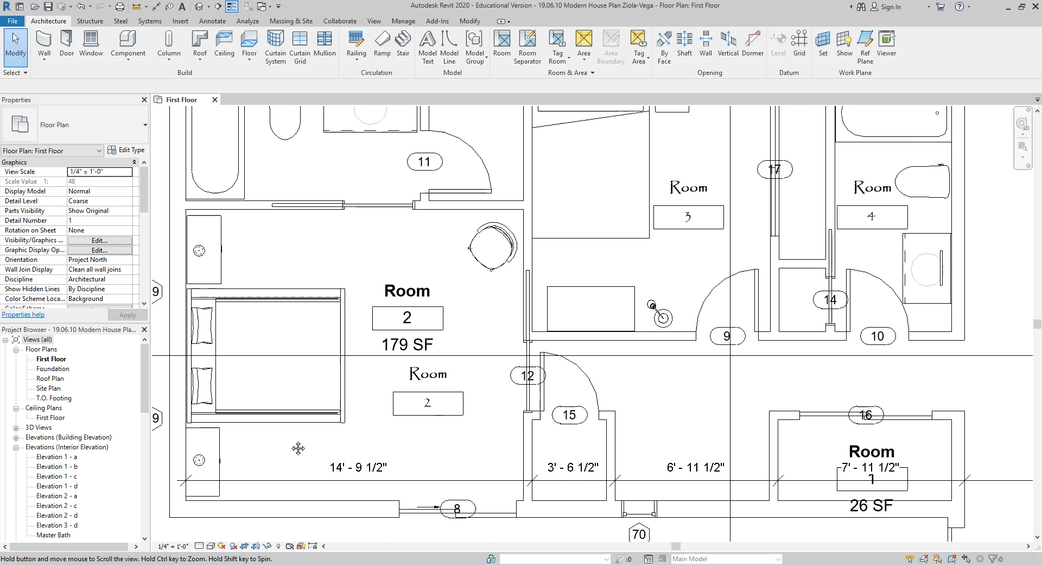
Step: Place a second aligned dimension string between the same exterior walls, using Center of core references for the closet 15 and Room 1 side walls
{"action": "key", "text": "d"}
{"action": "key", "text": "i"}
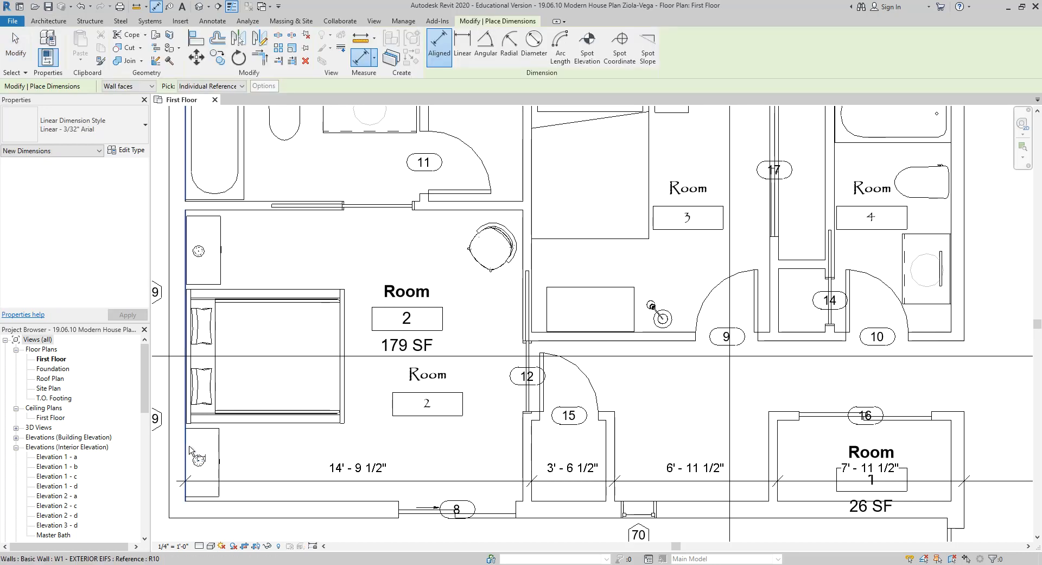
{"action": "scroll", "coordinate": [531, 459], "scroll_direction": "up", "scroll_amount": 2}
{"action": "left_click", "coordinate": [530, 459]}
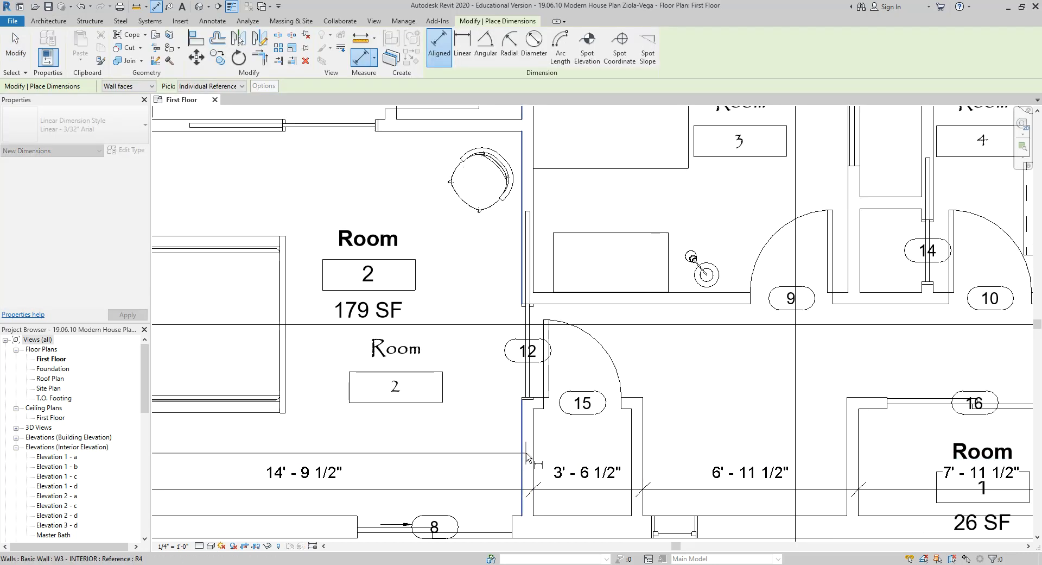
{"action": "left_click", "coordinate": [145, 85]}
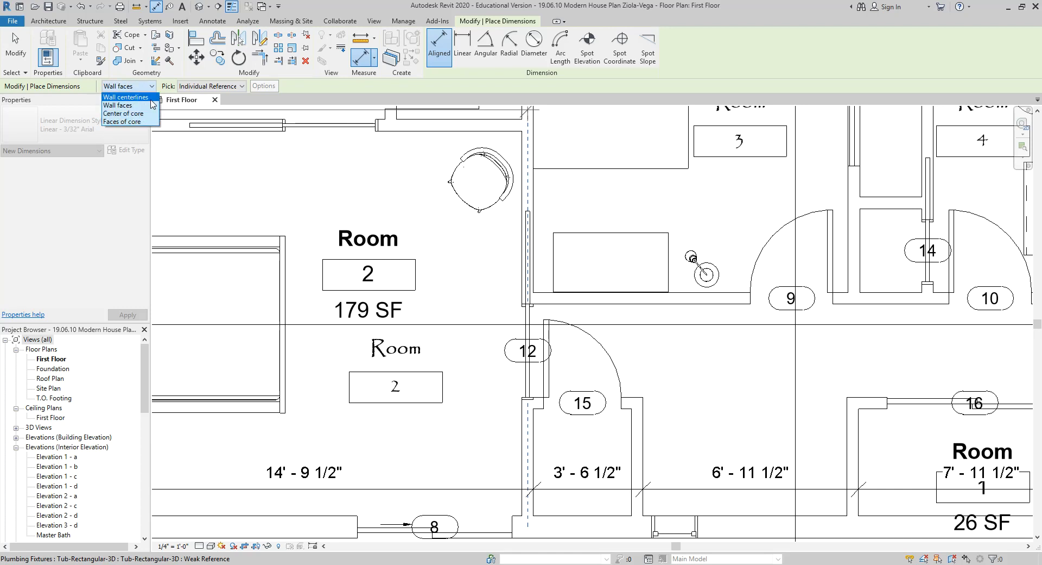
{"action": "left_click", "coordinate": [138, 115]}
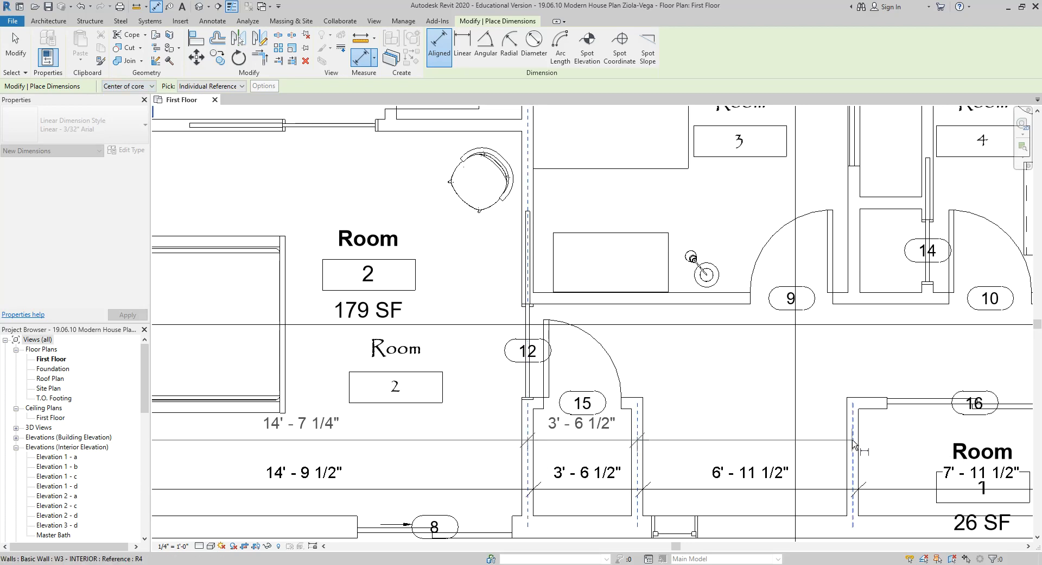
{"action": "middle_click_drag", "start_coordinate": [901, 445], "coordinate": [386, 427]}
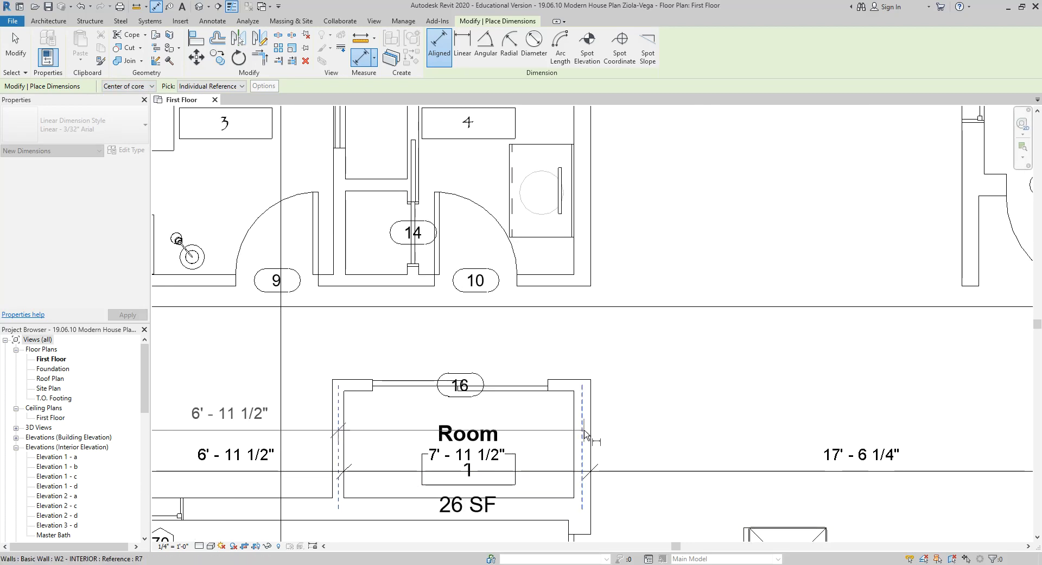
{"action": "scroll", "coordinate": [600, 435], "scroll_direction": "down", "scroll_amount": 3}
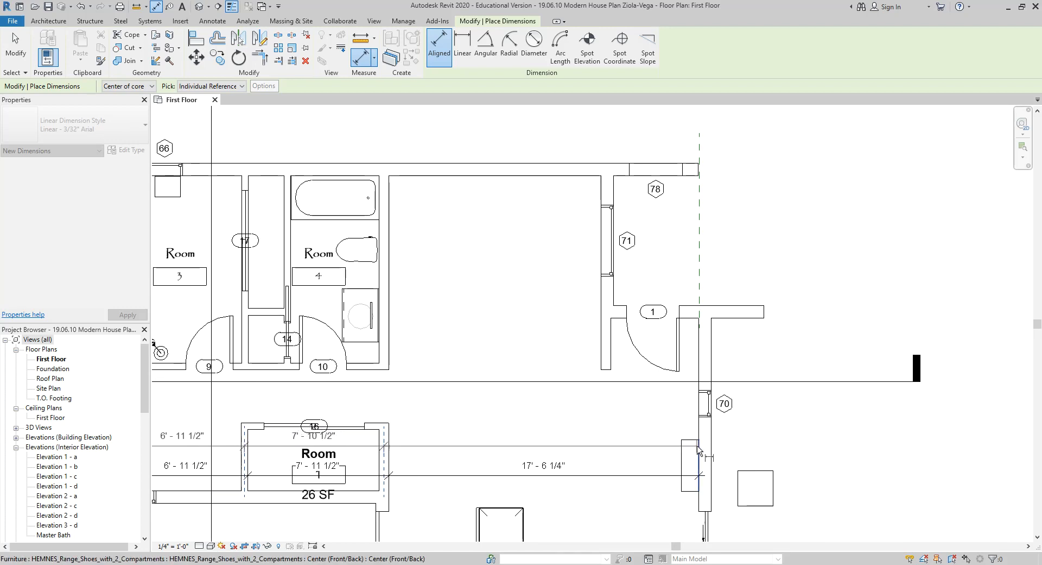
{"action": "left_click", "coordinate": [697, 446]}
{"action": "left_click", "coordinate": [822, 439]}
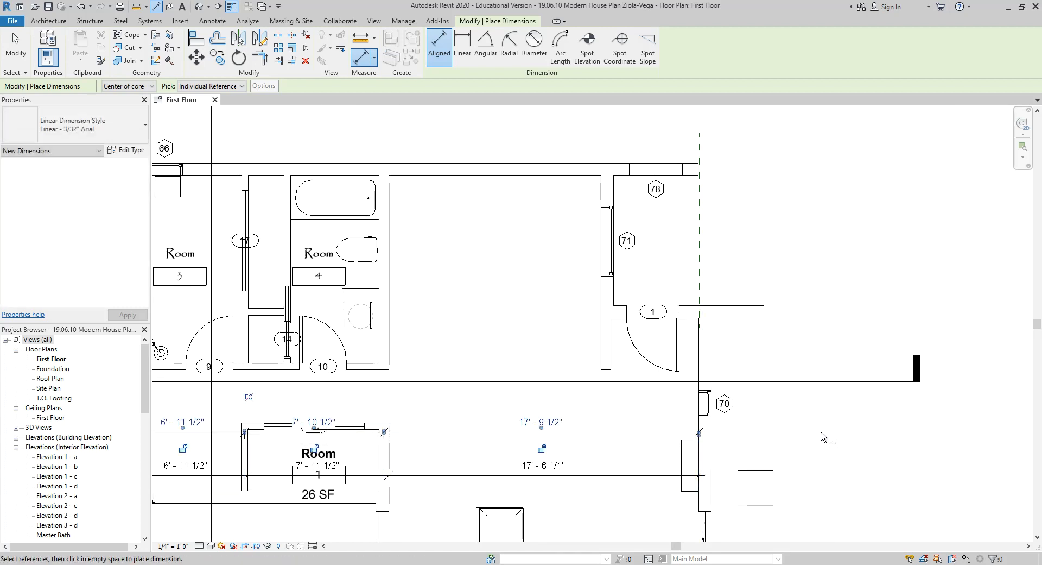
{"action": "scroll", "coordinate": [824, 433], "scroll_direction": "down", "scroll_amount": 2}
{"action": "key", "text": "Escape"}
{"action": "key", "text": "Escape"}
Step: Move the core-centre dimension string down to sit just above the wall-face dimension string
{"action": "scroll", "coordinate": [286, 438], "scroll_direction": "up", "scroll_amount": 1}
{"action": "left_click", "coordinate": [286, 438]}
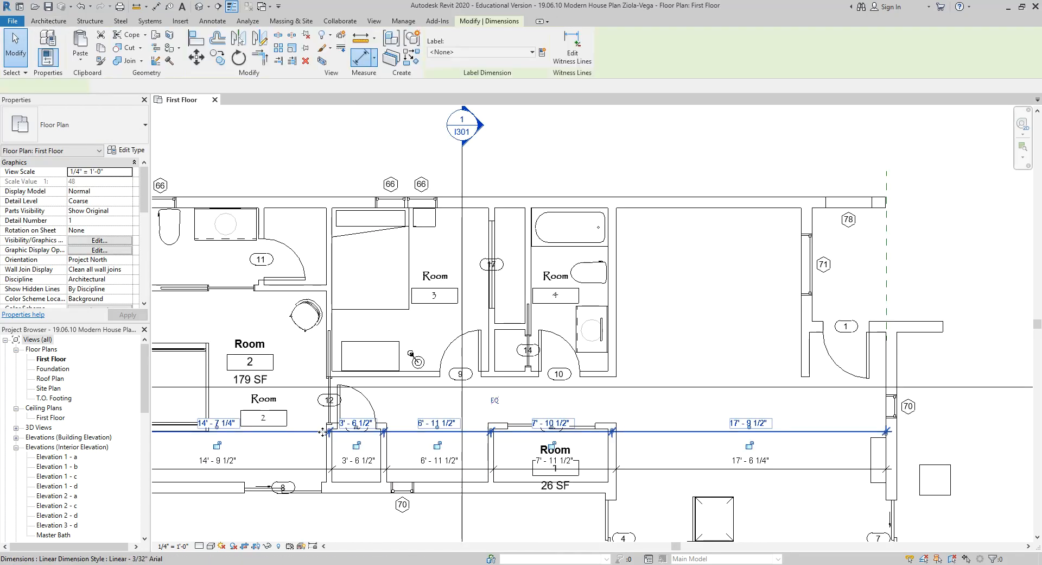
{"action": "left_click_drag", "start_coordinate": [287, 439], "coordinate": [311, 452]}
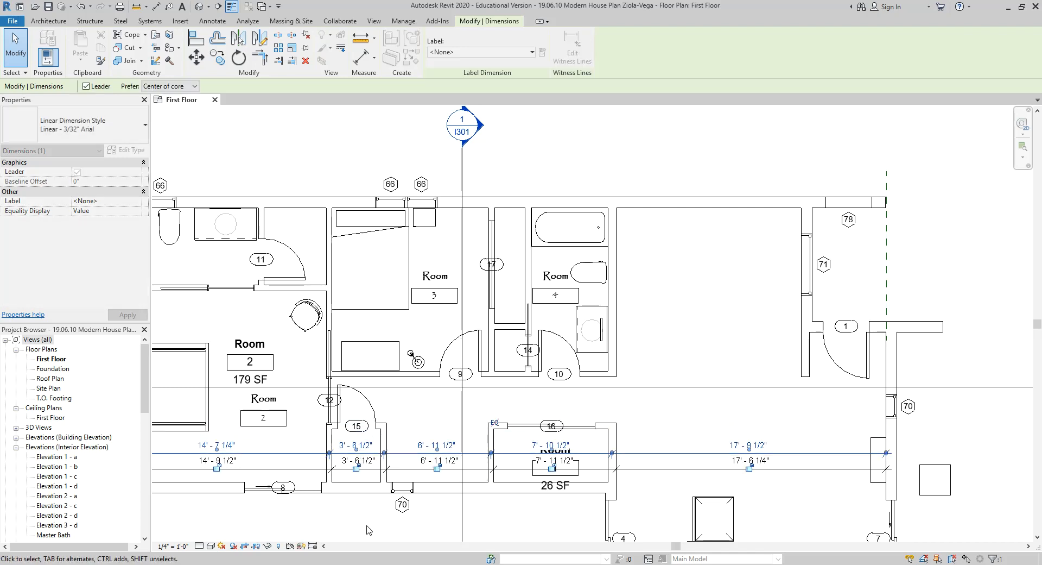
{"action": "key", "text": "Escape"}
Step: Examine where the witness lines of both dimension strings meet the closet 15 and Room 1 side walls
{"action": "scroll", "coordinate": [572, 426], "scroll_direction": "up", "scroll_amount": 3}
{"action": "scroll", "coordinate": [409, 367], "scroll_direction": "down", "scroll_amount": 4}
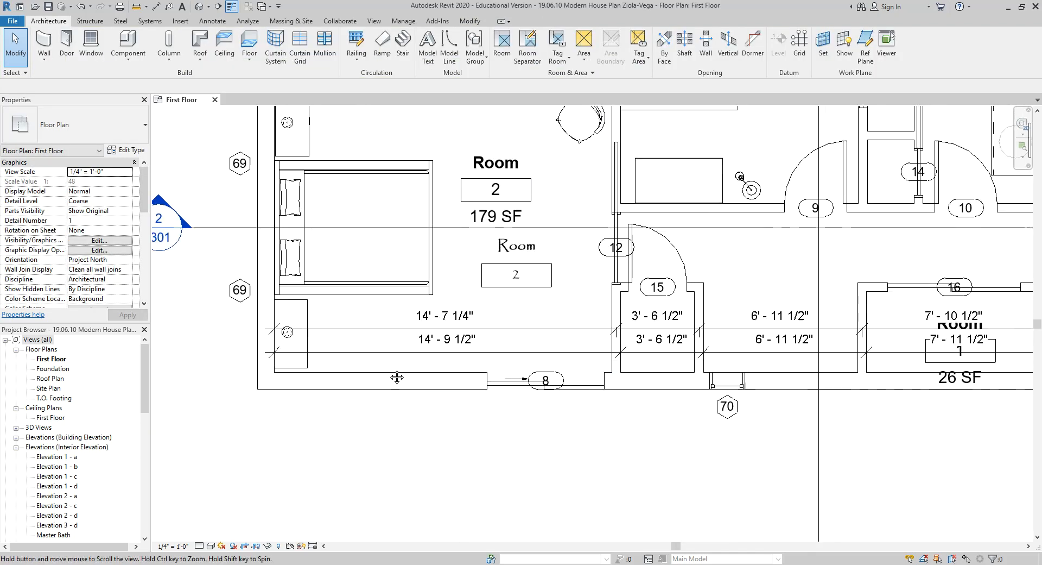
{"action": "middle_click_drag", "start_coordinate": [240, 419], "coordinate": [353, 392]}
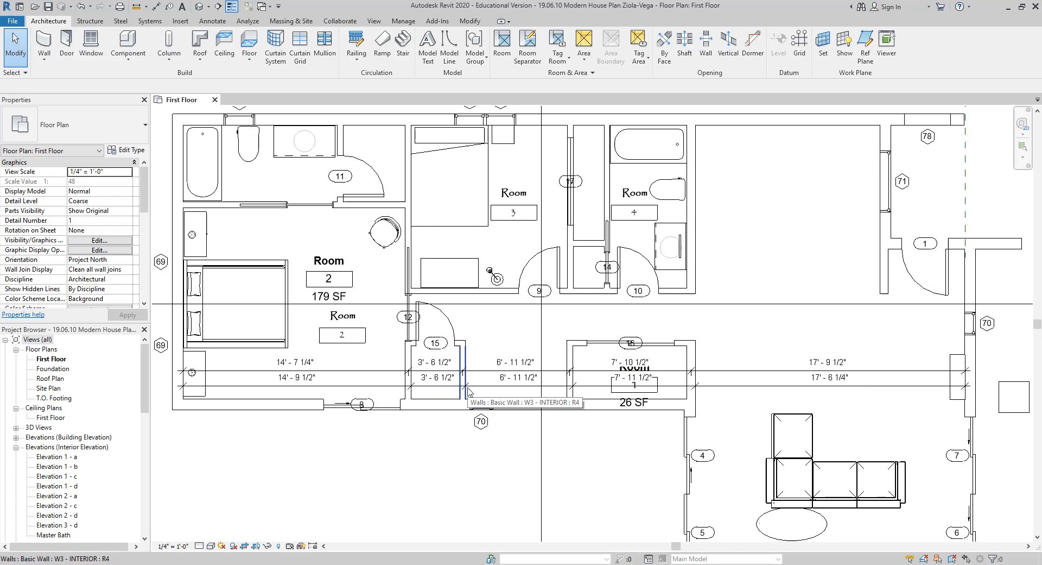
{"action": "scroll", "coordinate": [468, 390], "scroll_direction": "up", "scroll_amount": 3}
{"action": "middle_click_drag", "start_coordinate": [479, 395], "coordinate": [529, 369]}
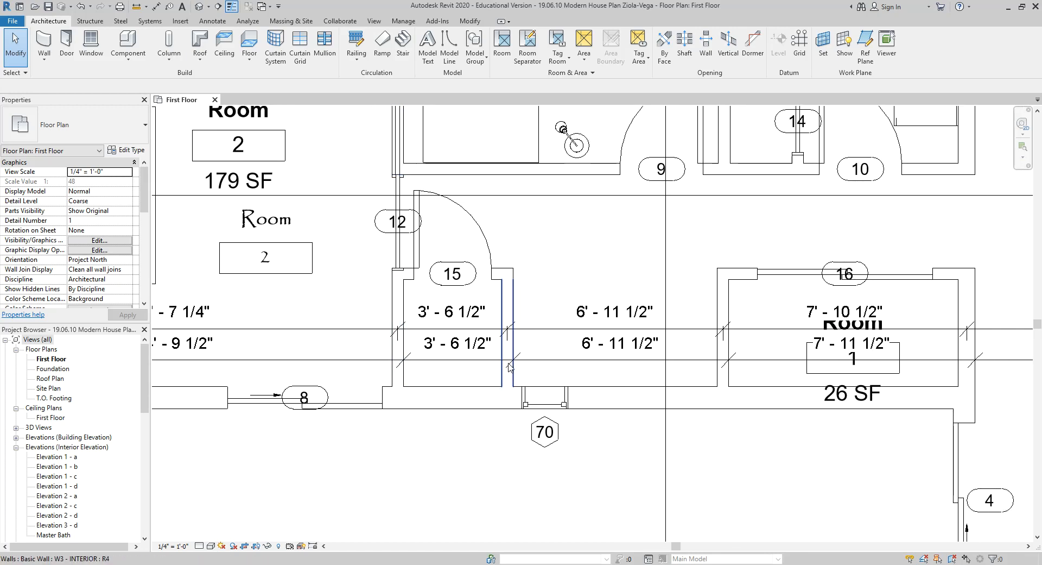
{"action": "middle_click_drag", "start_coordinate": [628, 372], "coordinate": [443, 363]}
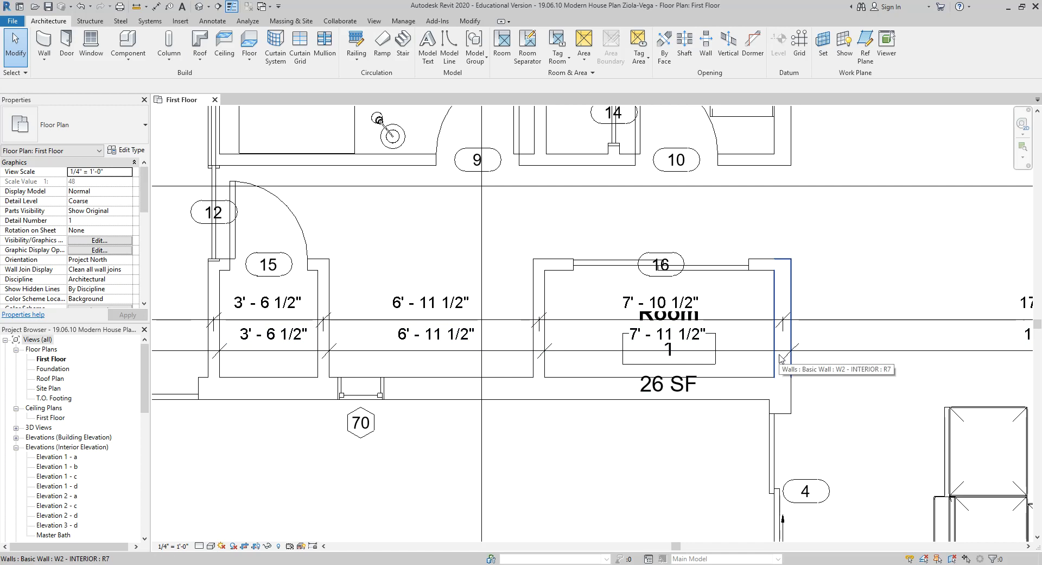
{"action": "scroll", "coordinate": [761, 355], "scroll_direction": "down", "scroll_amount": 1}
{"action": "scroll", "coordinate": [708, 464], "scroll_direction": "down", "scroll_amount": 1}
{"action": "middle_click_drag", "start_coordinate": [708, 464], "coordinate": [698, 422]}
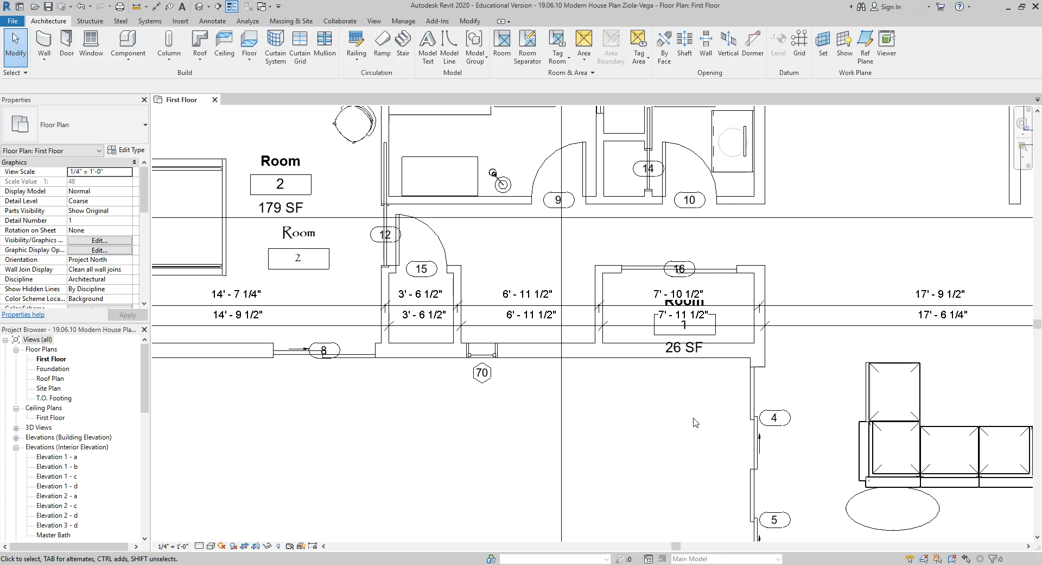
{"action": "scroll", "coordinate": [385, 312], "scroll_direction": "up", "scroll_amount": 1}
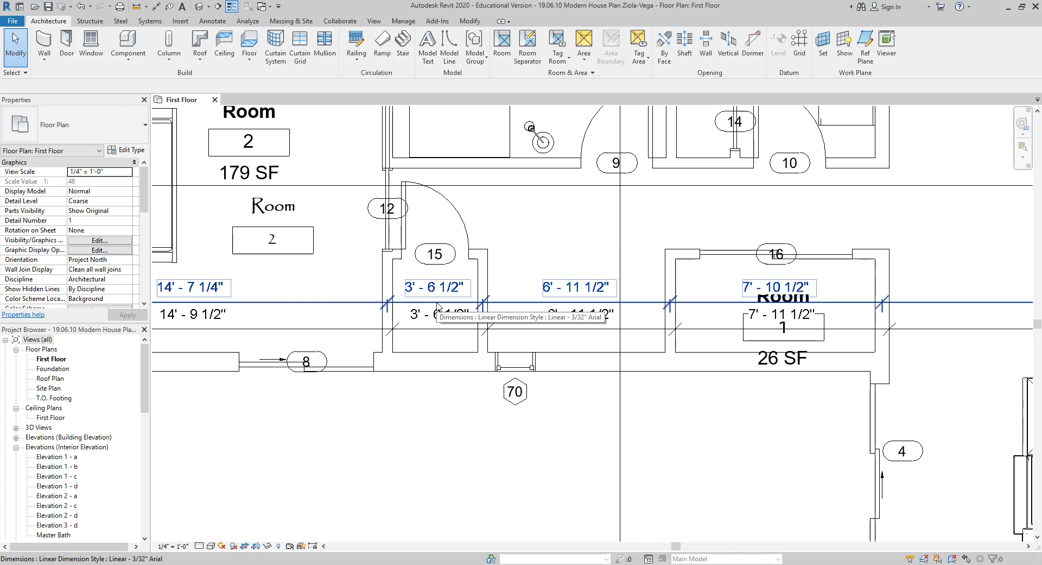
{"action": "scroll", "coordinate": [437, 307], "scroll_direction": "up", "scroll_amount": 1}
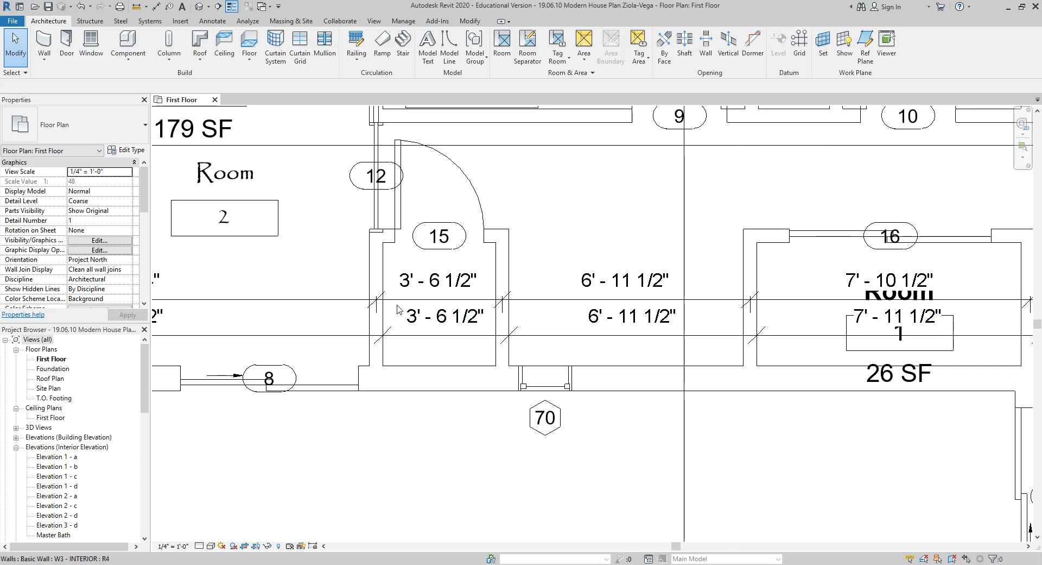
{"action": "scroll", "coordinate": [496, 309], "scroll_direction": "down", "scroll_amount": 1}
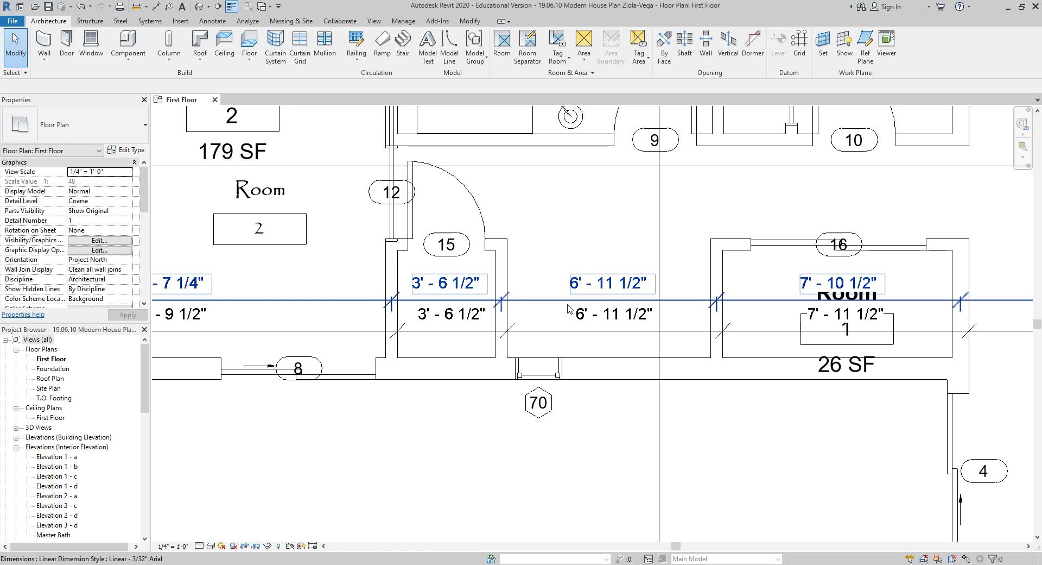
{"action": "key", "text": "Escape"}
{"action": "scroll", "coordinate": [403, 337], "scroll_direction": "up", "scroll_amount": 2}
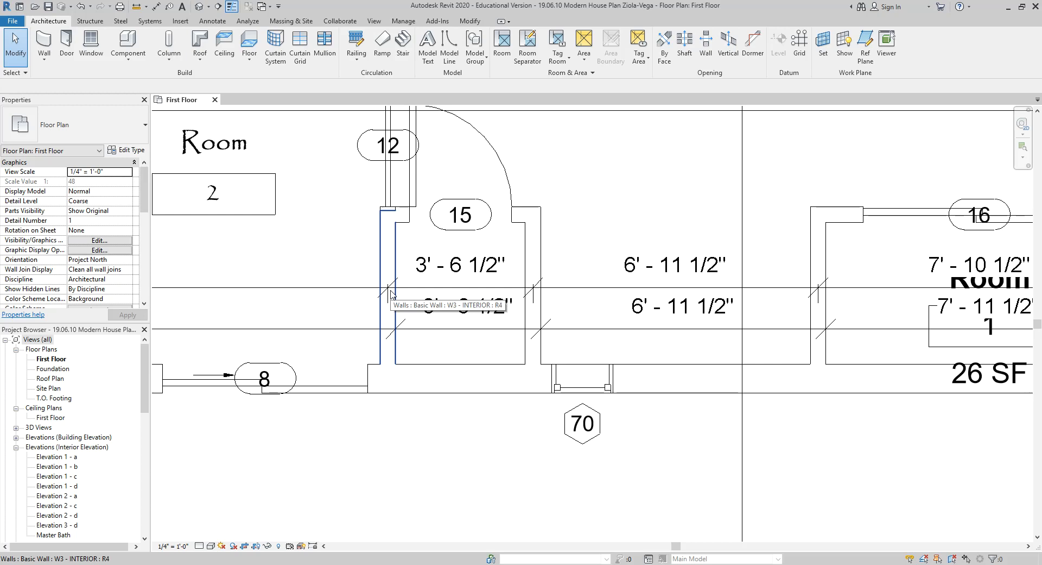
{"action": "scroll", "coordinate": [618, 319], "scroll_direction": "down", "scroll_amount": 1}
{"action": "middle_click_drag", "start_coordinate": [262, 308], "coordinate": [402, 323]}
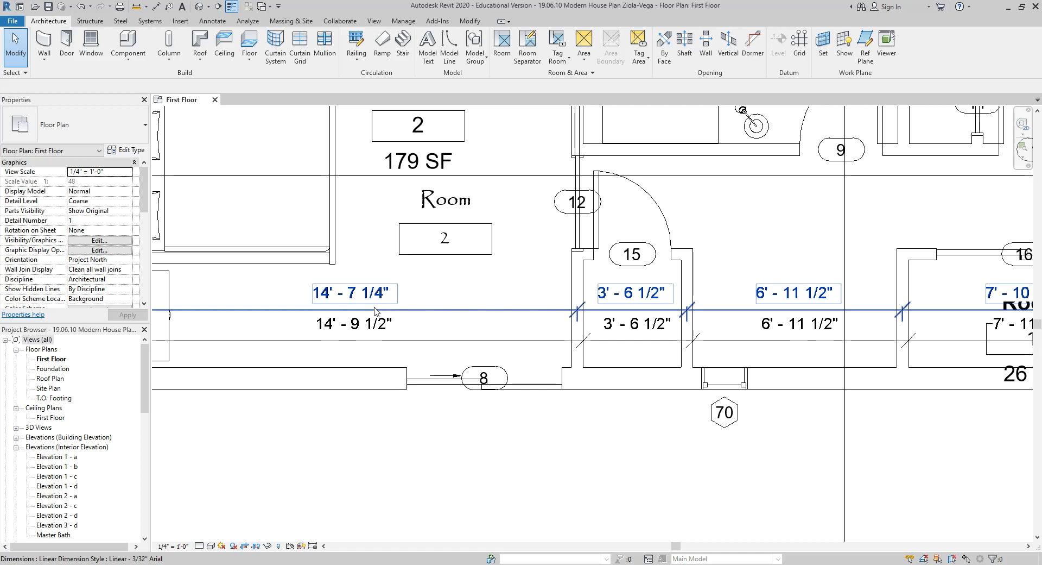
Step: Select the wall-face dimension string to inspect its references along the interior walls, and deselect it
{"action": "left_click", "coordinate": [514, 342]}
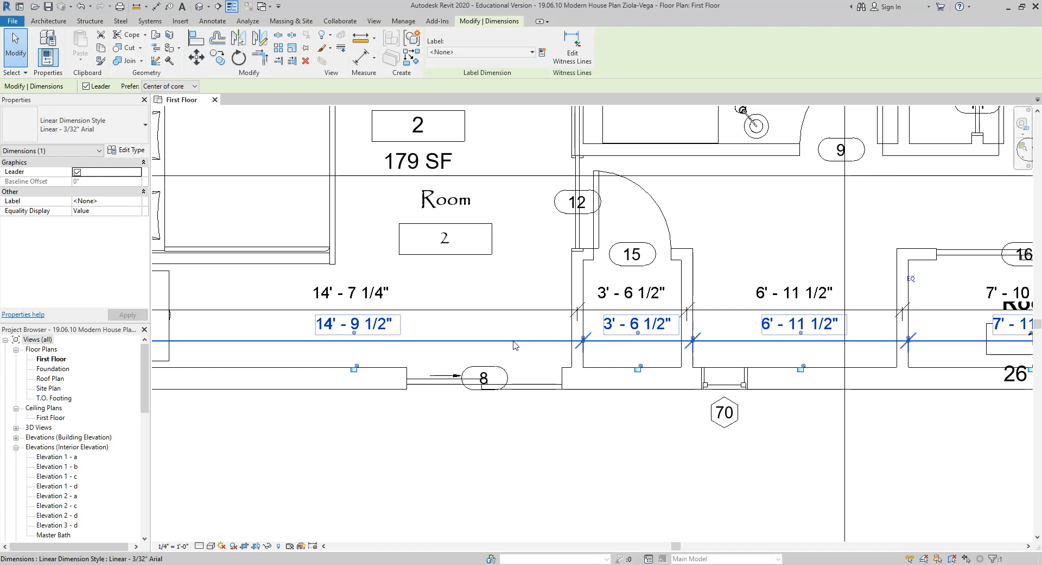
{"action": "scroll", "coordinate": [752, 211], "scroll_direction": "down", "scroll_amount": 2}
{"action": "middle_click_drag", "start_coordinate": [751, 212], "coordinate": [550, 426]}
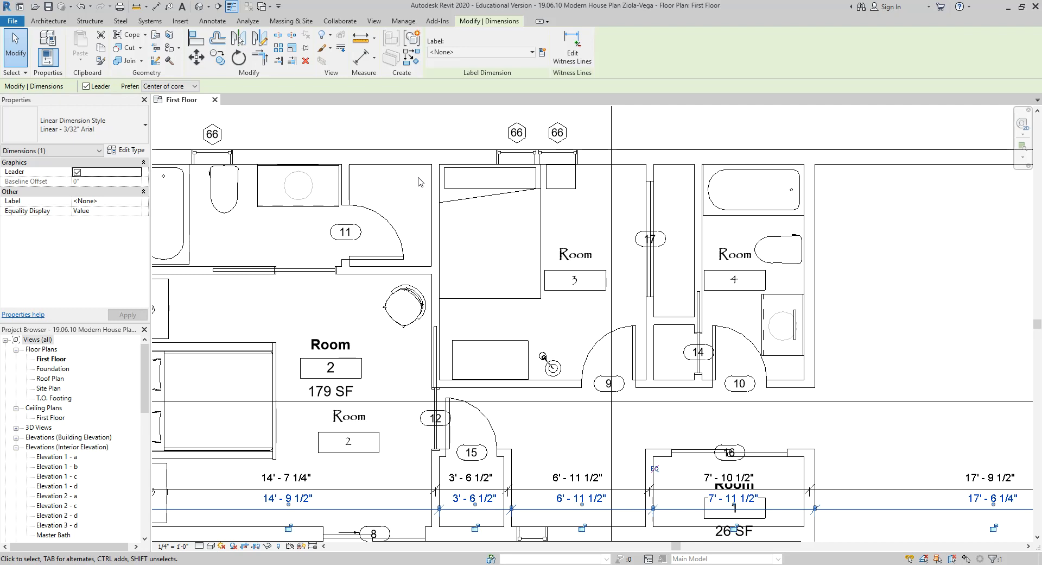
{"action": "scroll", "coordinate": [546, 412], "scroll_direction": "down", "scroll_amount": 3}
{"action": "scroll", "coordinate": [550, 417], "scroll_direction": "up", "scroll_amount": 4}
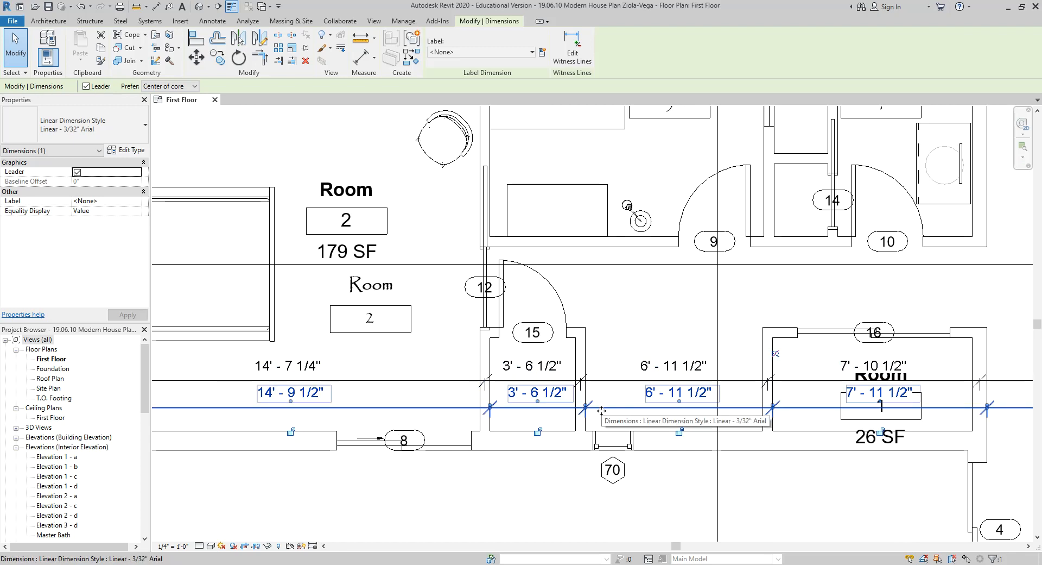
{"action": "middle_click_drag", "start_coordinate": [611, 388], "coordinate": [484, 375]}
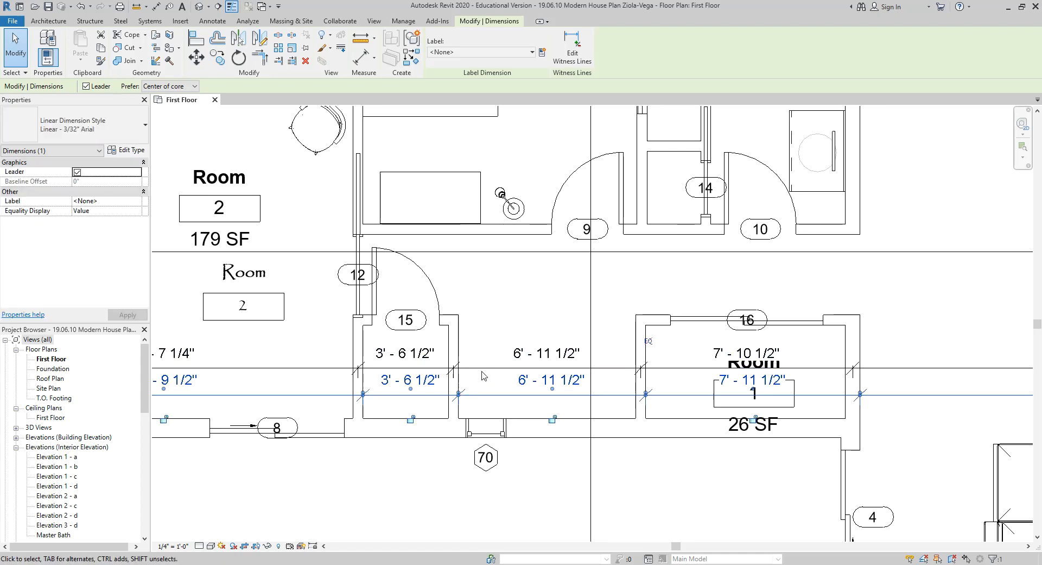
{"action": "left_click", "coordinate": [349, 484]}
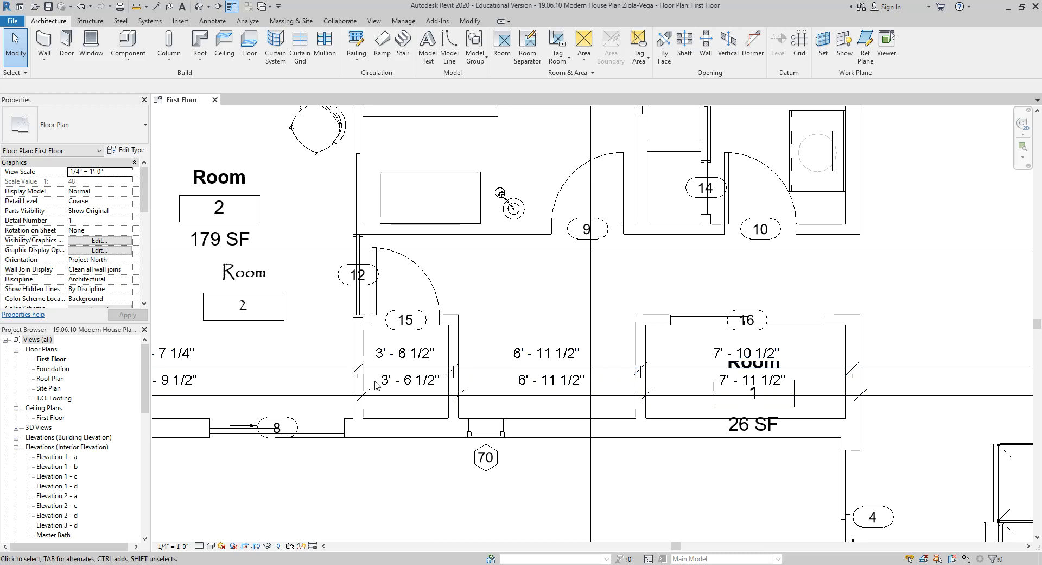
Step: Compare the core-centre and wall-face dimension strings up close at closet 15 and across the whole floor plan
{"action": "scroll", "coordinate": [379, 375], "scroll_direction": "up", "scroll_amount": 3}
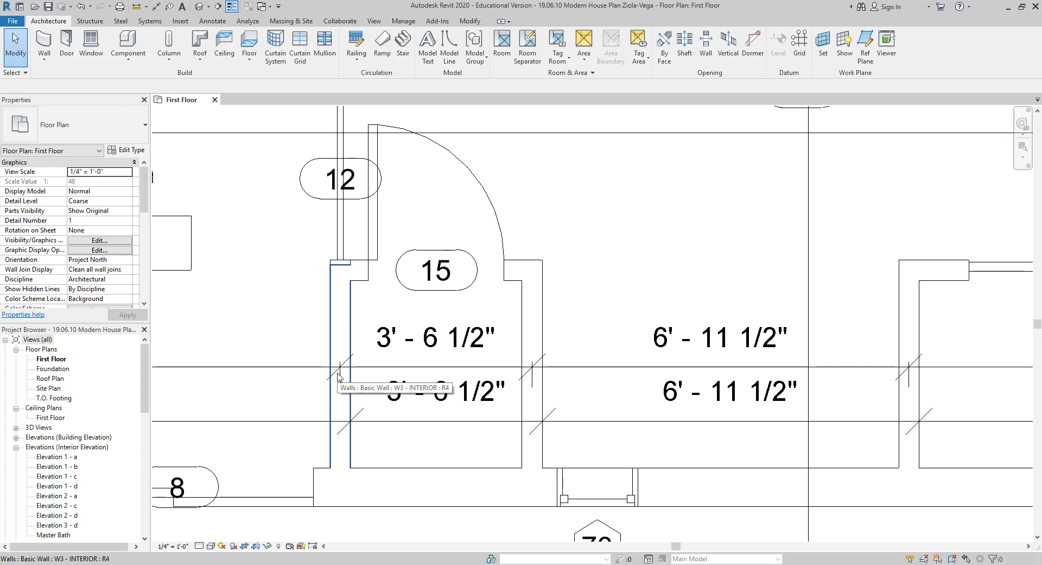
{"action": "scroll", "coordinate": [339, 377], "scroll_direction": "down", "scroll_amount": 3}
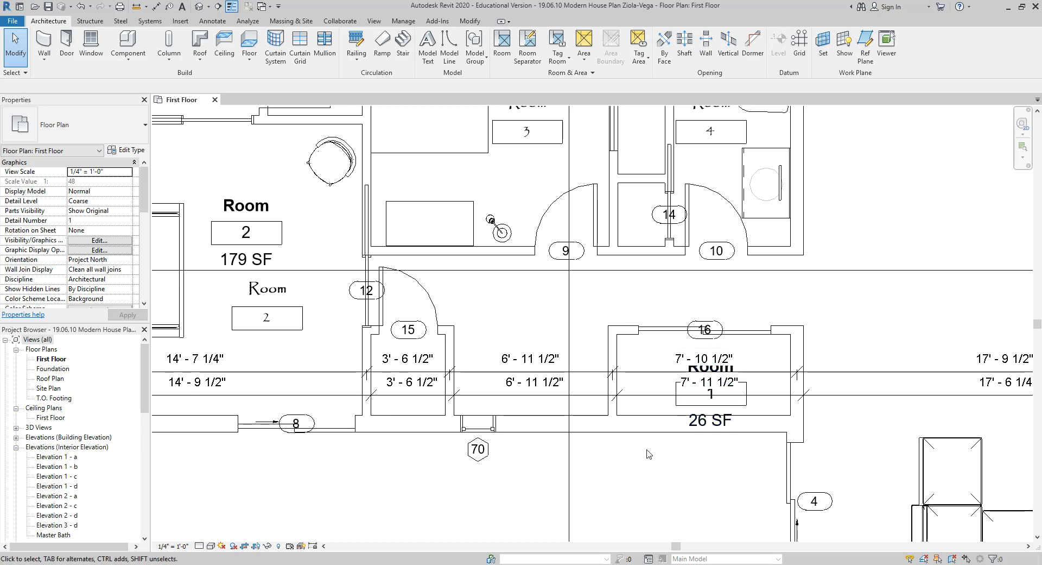
{"action": "scroll", "coordinate": [646, 453], "scroll_direction": "down", "scroll_amount": 2}
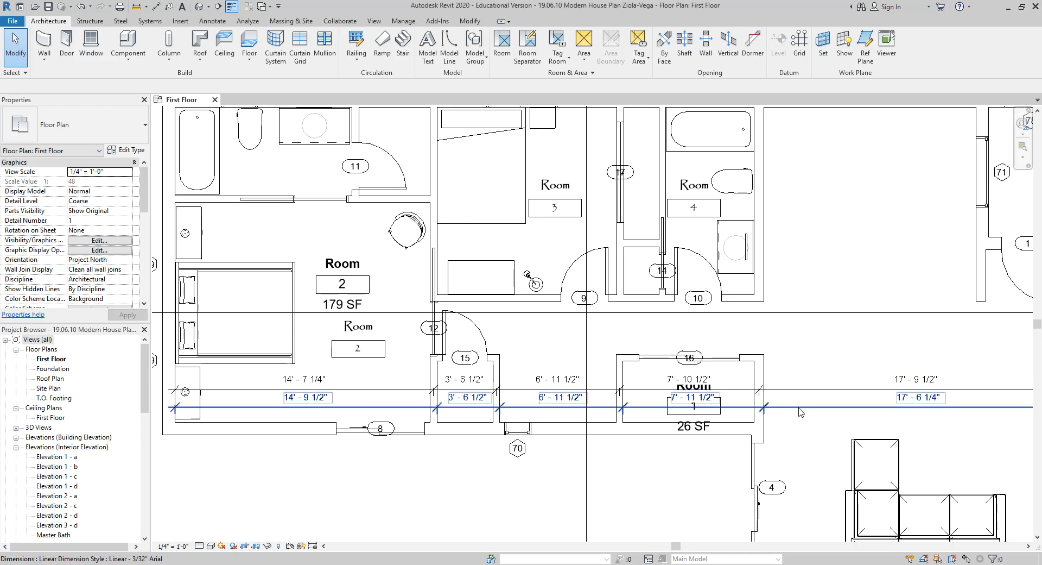
{"action": "scroll", "coordinate": [405, 329], "scroll_direction": "down", "scroll_amount": 3}
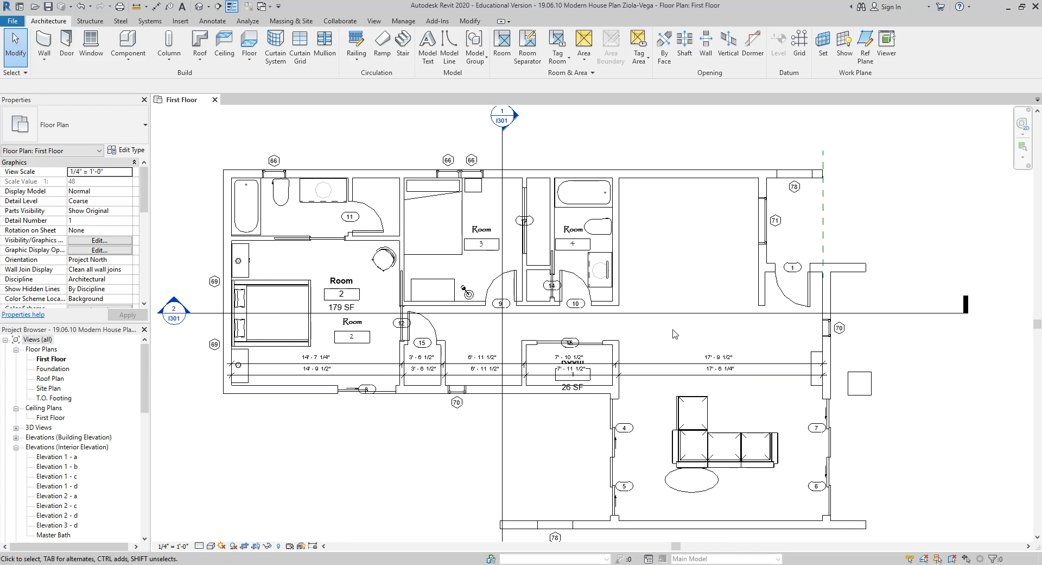
{"action": "scroll", "coordinate": [673, 333], "scroll_direction": "up", "scroll_amount": 2}
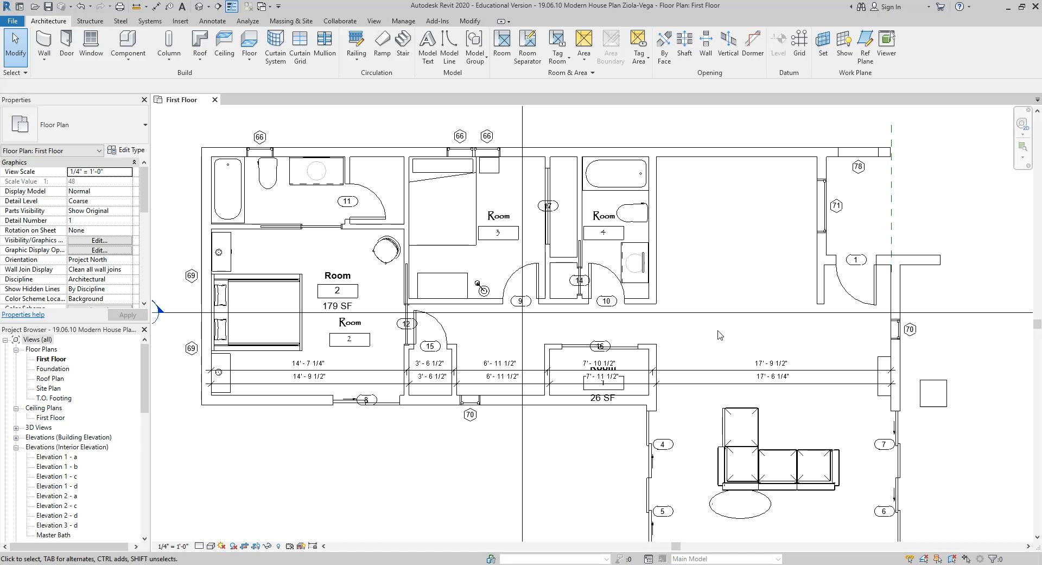
{"action": "scroll", "coordinate": [515, 331], "scroll_direction": "up", "scroll_amount": 2}
{"action": "scroll", "coordinate": [412, 348], "scroll_direction": "down", "scroll_amount": 3}
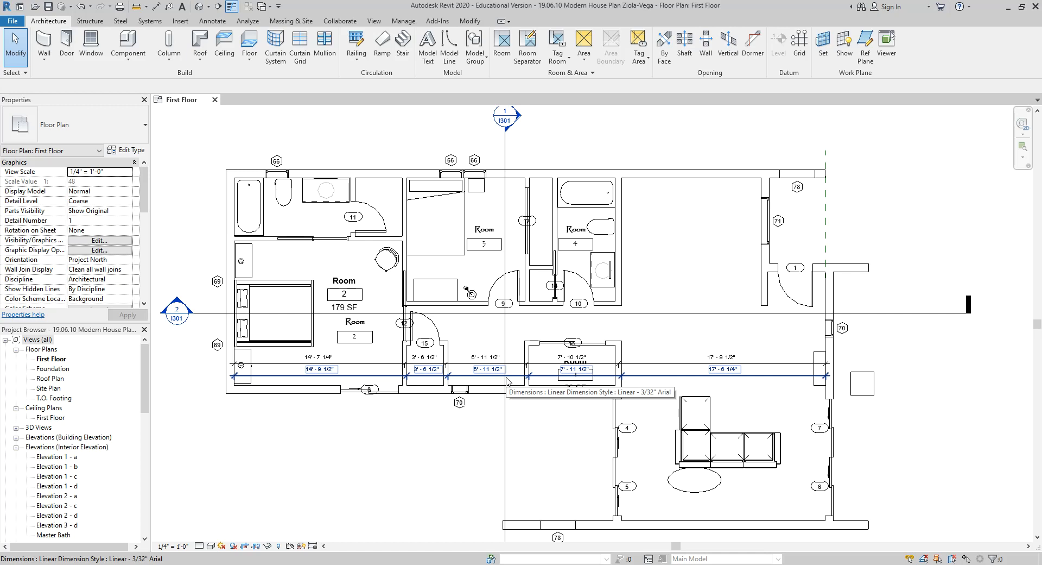
{"action": "scroll", "coordinate": [404, 368], "scroll_direction": "up", "scroll_amount": 2}
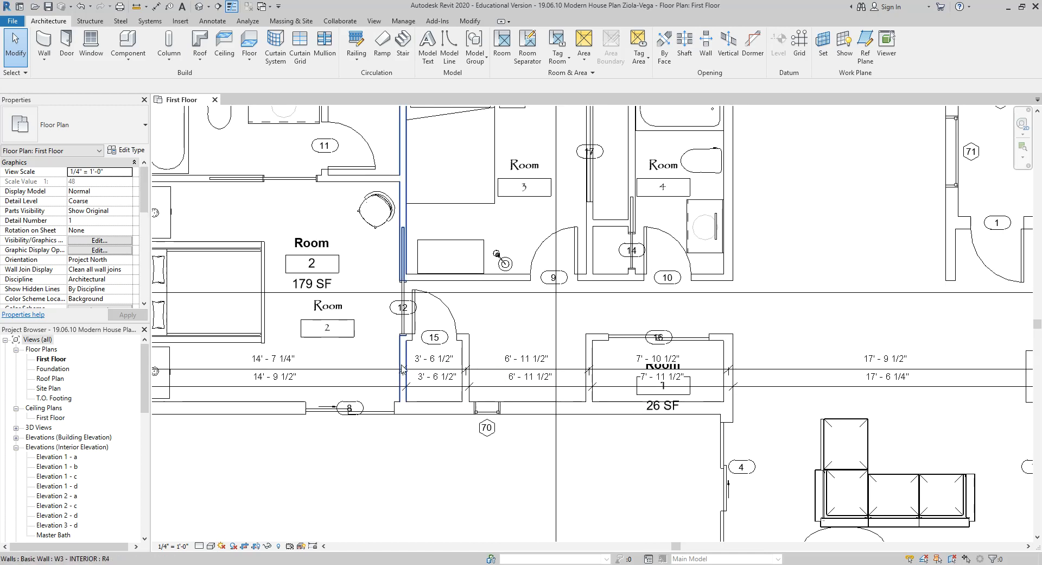
{"action": "scroll", "coordinate": [404, 368], "scroll_direction": "down", "scroll_amount": 2}
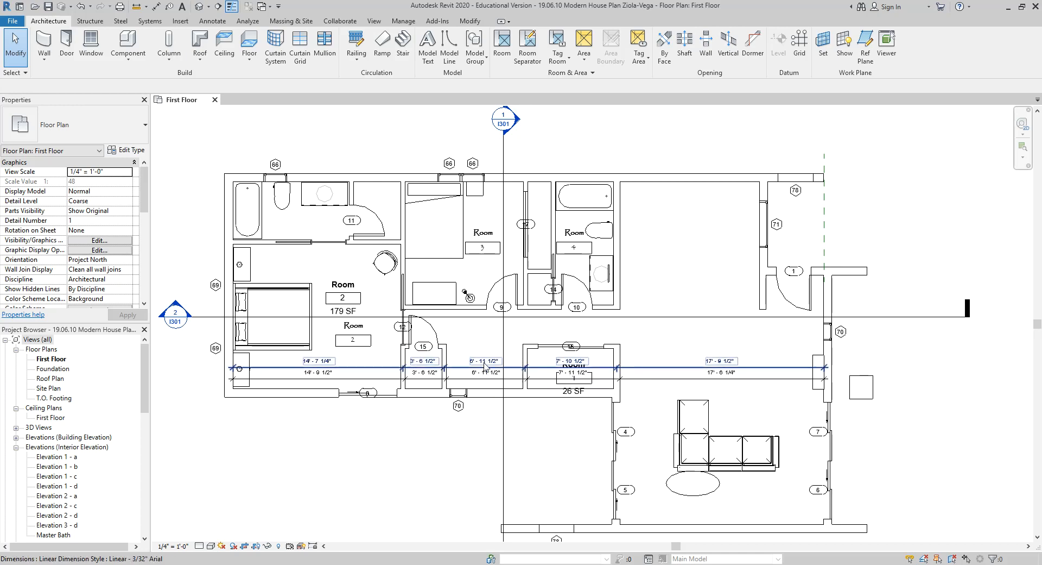
{"action": "scroll", "coordinate": [541, 373], "scroll_direction": "up", "scroll_amount": 2}
{"action": "scroll", "coordinate": [498, 382], "scroll_direction": "down", "scroll_amount": 1}
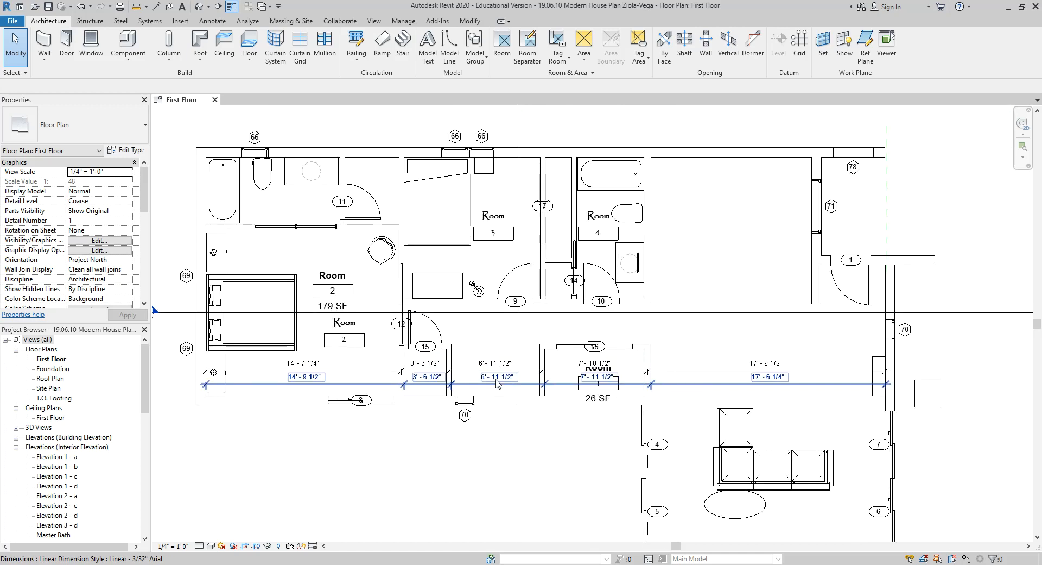
Step: Place a vertical wall-face dimension string through Room 2, from the upper exterior wall's inner face via bathroom, hallway and closet 15 walls to the lower exterior wall
{"action": "key", "text": "d"}
{"action": "key", "text": "i"}
{"action": "scroll", "coordinate": [274, 159], "scroll_direction": "up", "scroll_amount": 2}
{"action": "scroll", "coordinate": [277, 159], "scroll_direction": "up", "scroll_amount": 3}
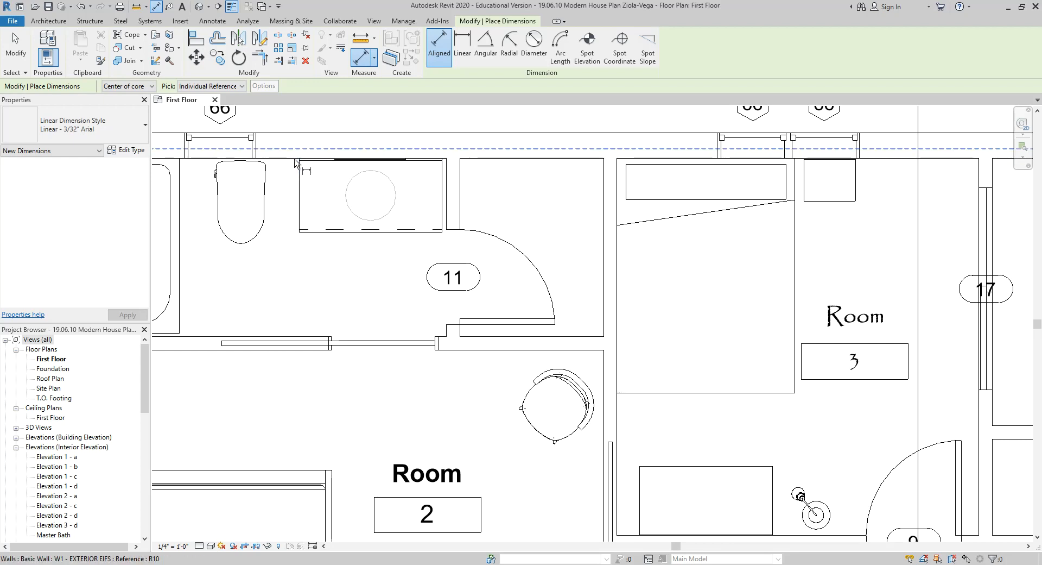
{"action": "left_click", "coordinate": [146, 86]}
{"action": "left_click", "coordinate": [140, 106]}
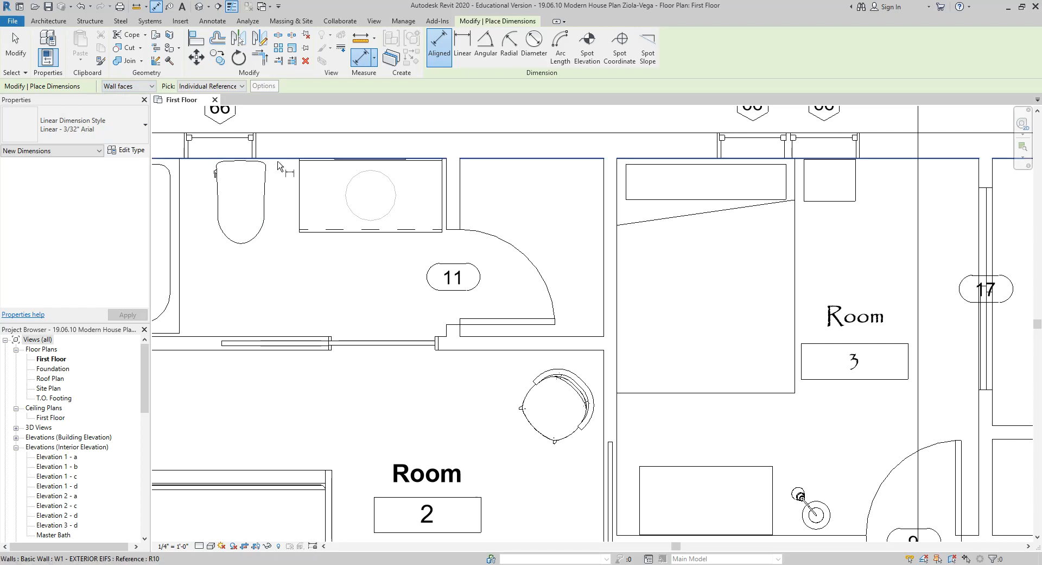
{"action": "scroll", "coordinate": [347, 353], "scroll_direction": "down", "scroll_amount": 4}
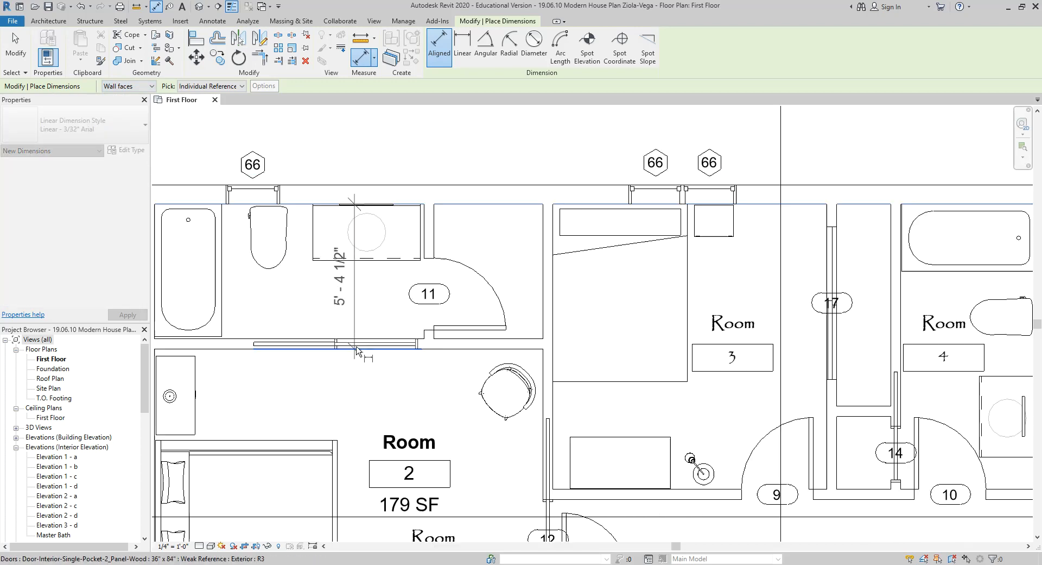
{"action": "middle_click_drag", "start_coordinate": [347, 489], "coordinate": [348, 345]}
{"action": "scroll", "coordinate": [505, 293], "scroll_direction": "up", "scroll_amount": 3}
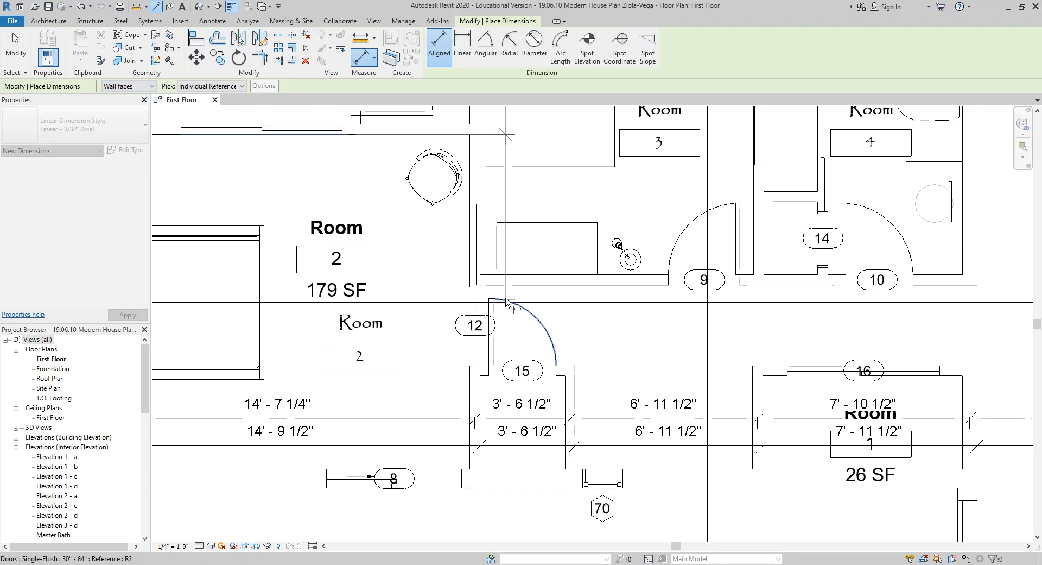
{"action": "scroll", "coordinate": [483, 388], "scroll_direction": "up", "scroll_amount": 2}
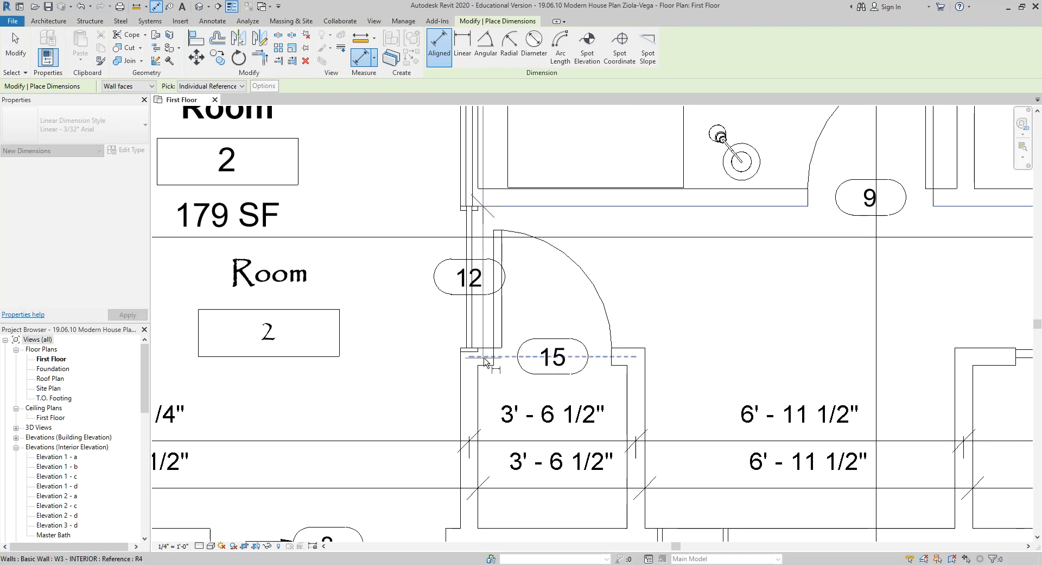
{"action": "left_click", "coordinate": [515, 211]}
{"action": "scroll", "coordinate": [489, 358], "scroll_direction": "down", "scroll_amount": 2}
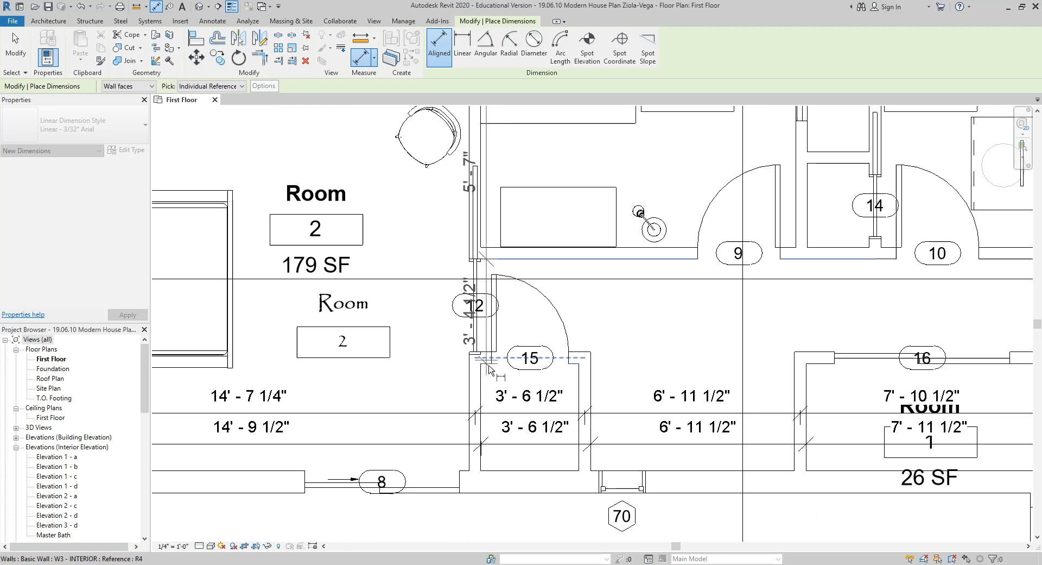
{"action": "left_click", "coordinate": [508, 470]}
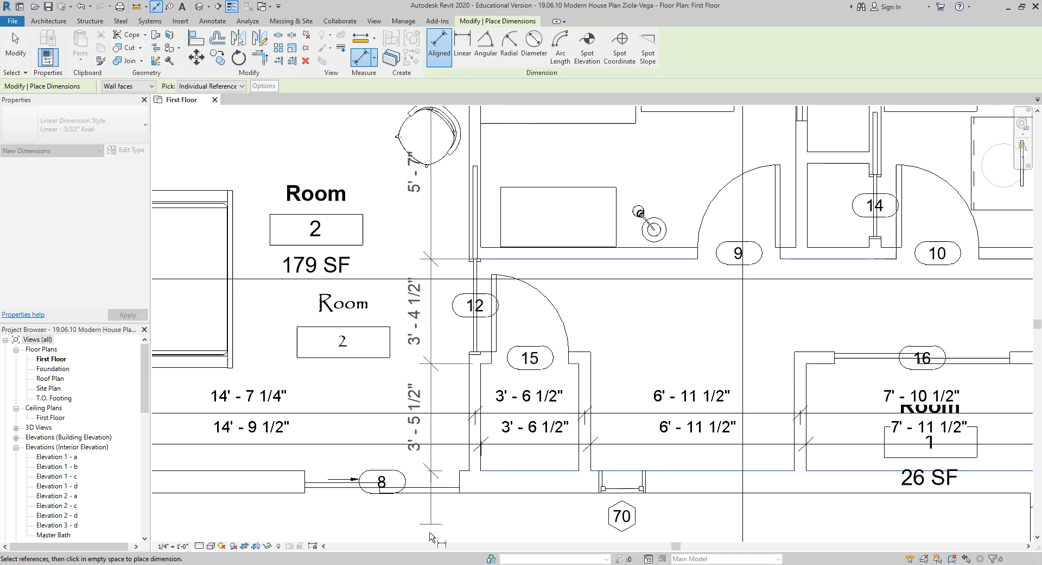
{"action": "left_click", "coordinate": [400, 539]}
{"action": "key", "text": "Escape"}
{"action": "key", "text": "Escape"}
Step: Examine which interior wall faces the vertical dimension string in Room 2 references, and inspect the walls around closets 17 and 14
{"action": "scroll", "coordinate": [456, 320], "scroll_direction": "down", "scroll_amount": 2}
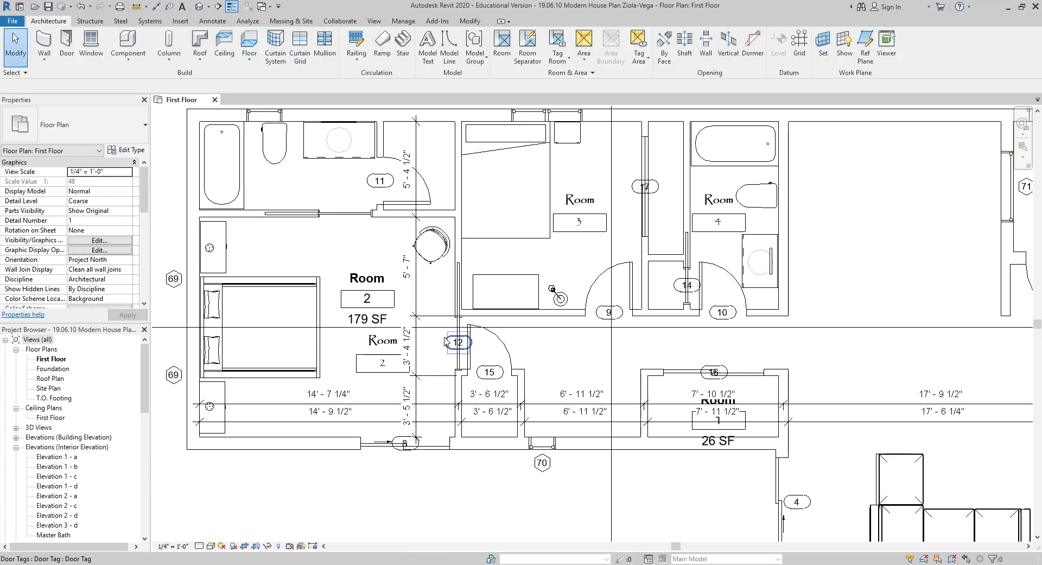
{"action": "scroll", "coordinate": [459, 319], "scroll_direction": "up", "scroll_amount": 1}
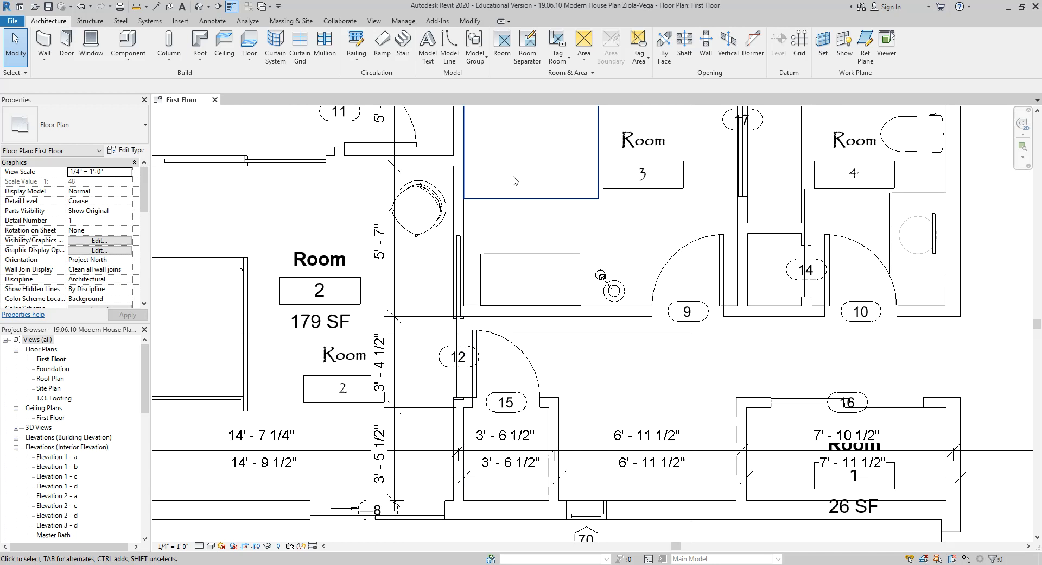
{"action": "scroll", "coordinate": [384, 262], "scroll_direction": "up", "scroll_amount": 2}
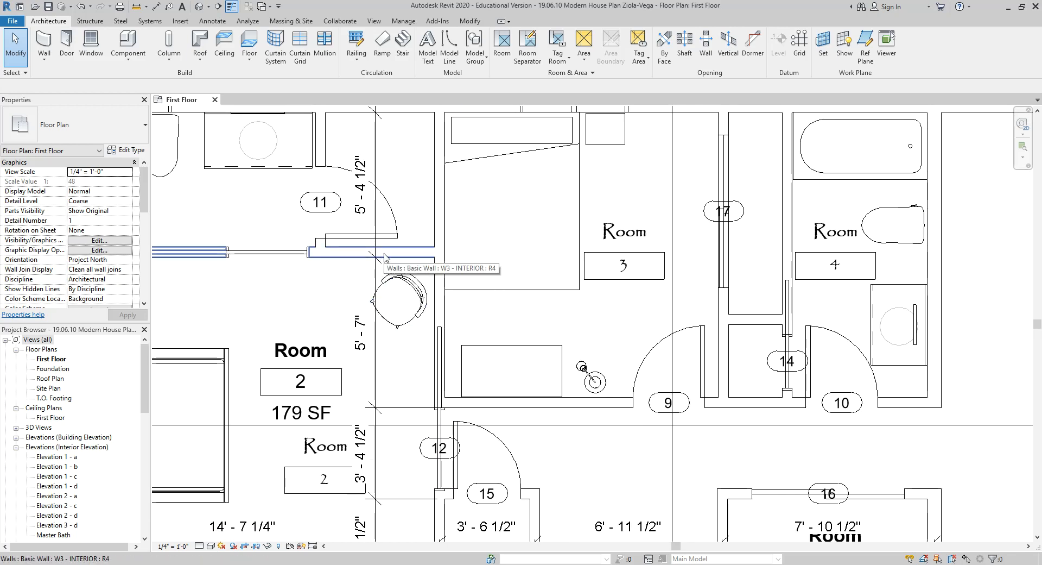
{"action": "scroll", "coordinate": [383, 262], "scroll_direction": "down", "scroll_amount": 1}
{"action": "middle_click_drag", "start_coordinate": [682, 424], "coordinate": [589, 417]}
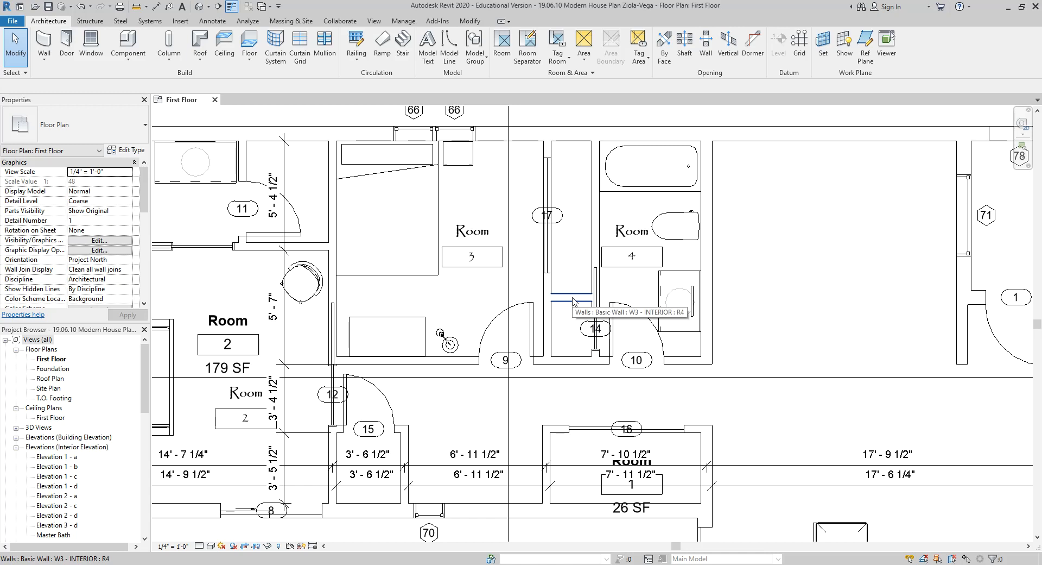
{"action": "scroll", "coordinate": [790, 262], "scroll_direction": "down", "scroll_amount": 2}
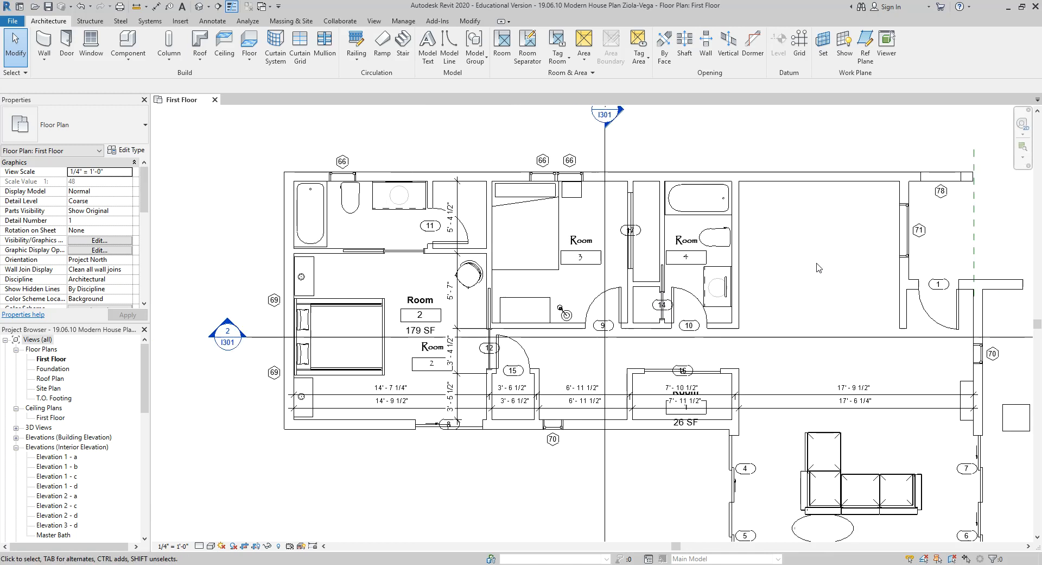
{"action": "middle_click_drag", "start_coordinate": [824, 272], "coordinate": [674, 251]}
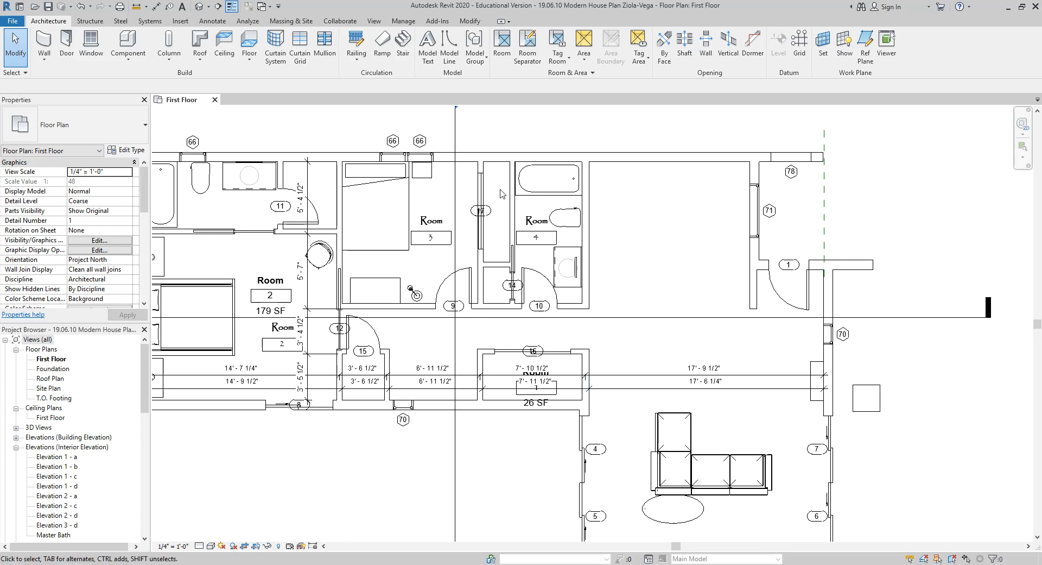
Step: Place a second vertical wall-face dimension string from the upper exterior wall through closets 17 and 14, the hallway and Room 1 to the lower exterior wall
{"action": "key", "text": "d"}
{"action": "key", "text": "i"}
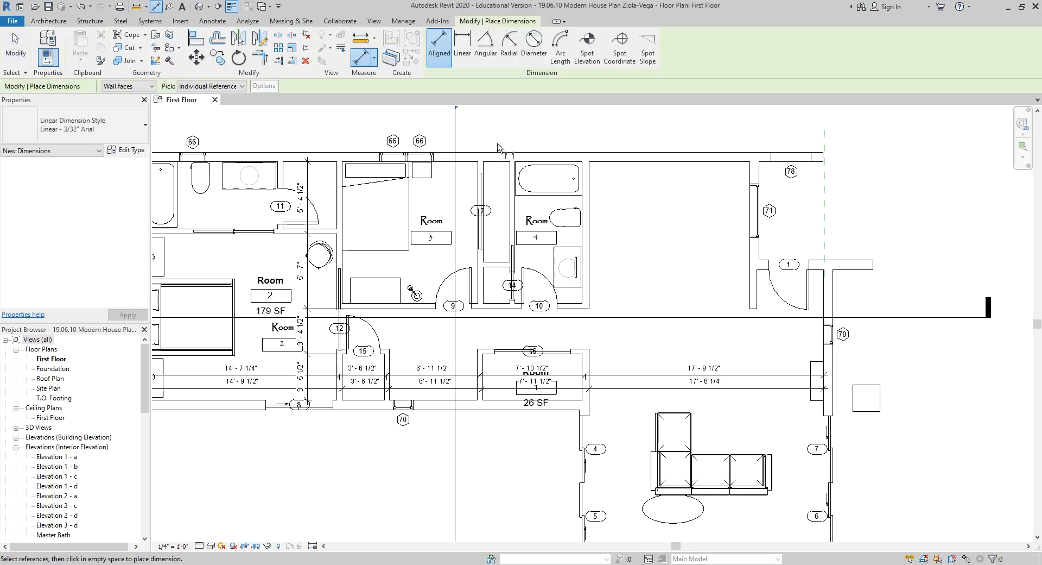
{"action": "scroll", "coordinate": [498, 242], "scroll_direction": "up", "scroll_amount": 2}
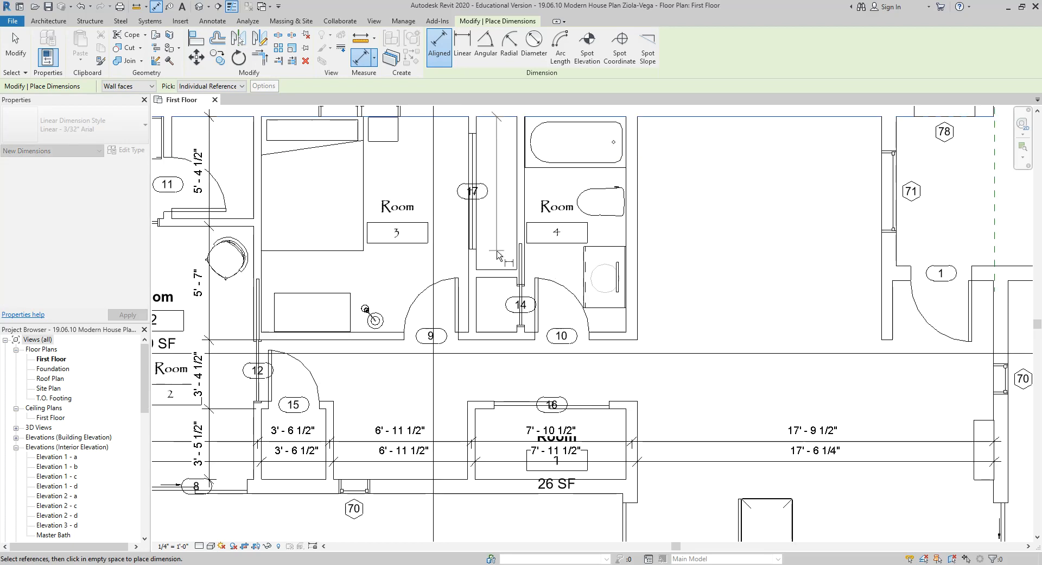
{"action": "left_click", "coordinate": [497, 278]}
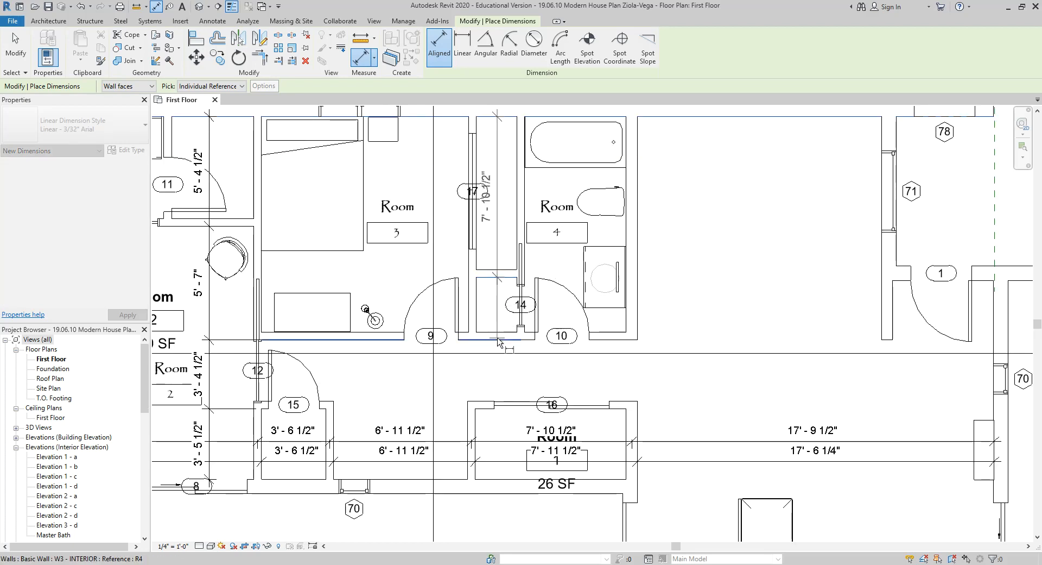
{"action": "left_click", "coordinate": [498, 340]}
{"action": "left_click", "coordinate": [490, 408]}
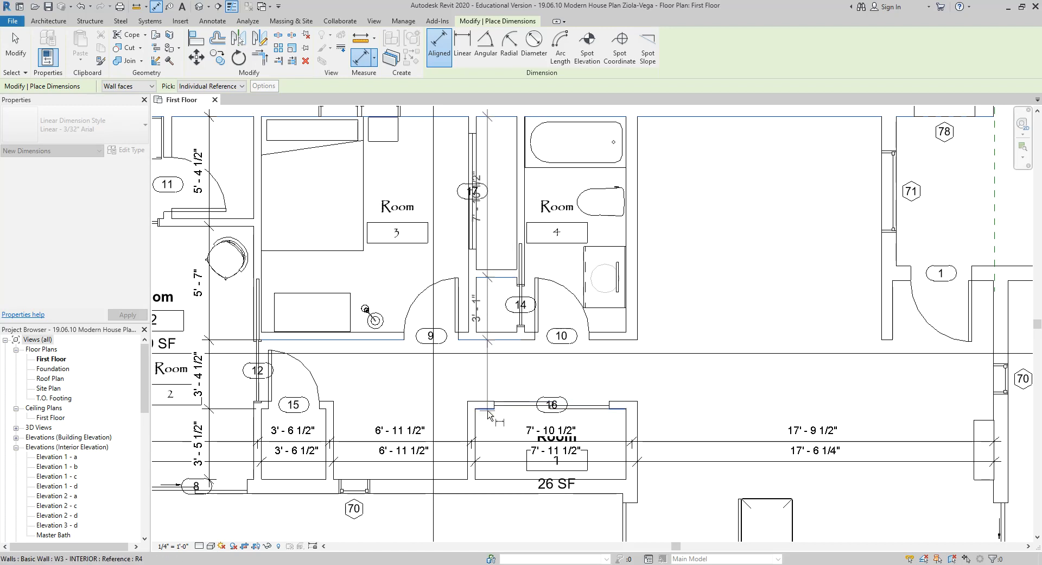
{"action": "left_click", "coordinate": [495, 480]}
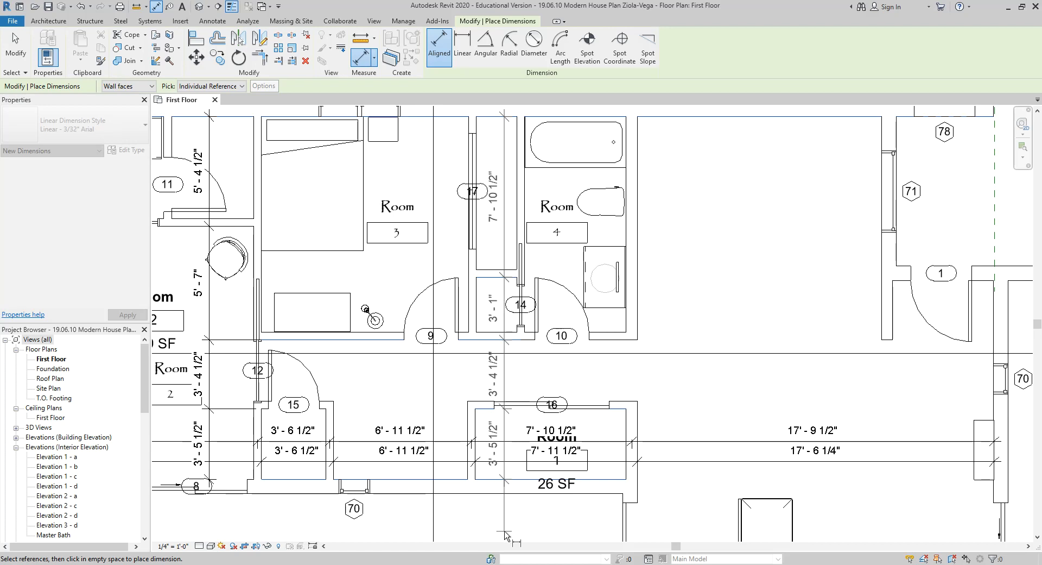
{"action": "left_click", "coordinate": [505, 535]}
{"action": "key", "text": "Escape"}
{"action": "key", "text": "Escape"}
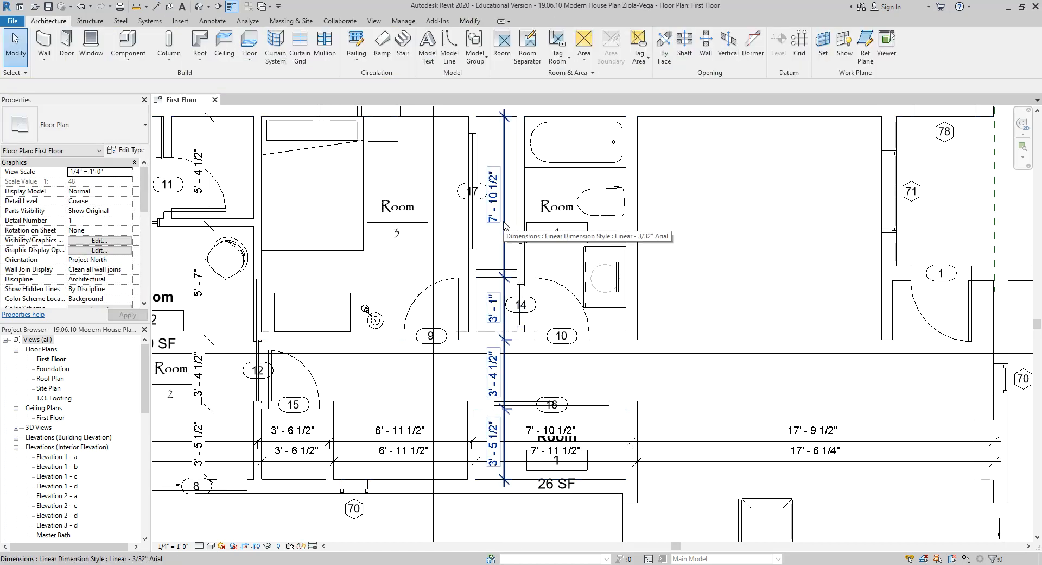
Step: Compare the two vertical dimension strings along the hallway walls, closet 15 and Room 1
{"action": "scroll", "coordinate": [502, 233], "scroll_direction": "down", "scroll_amount": 3}
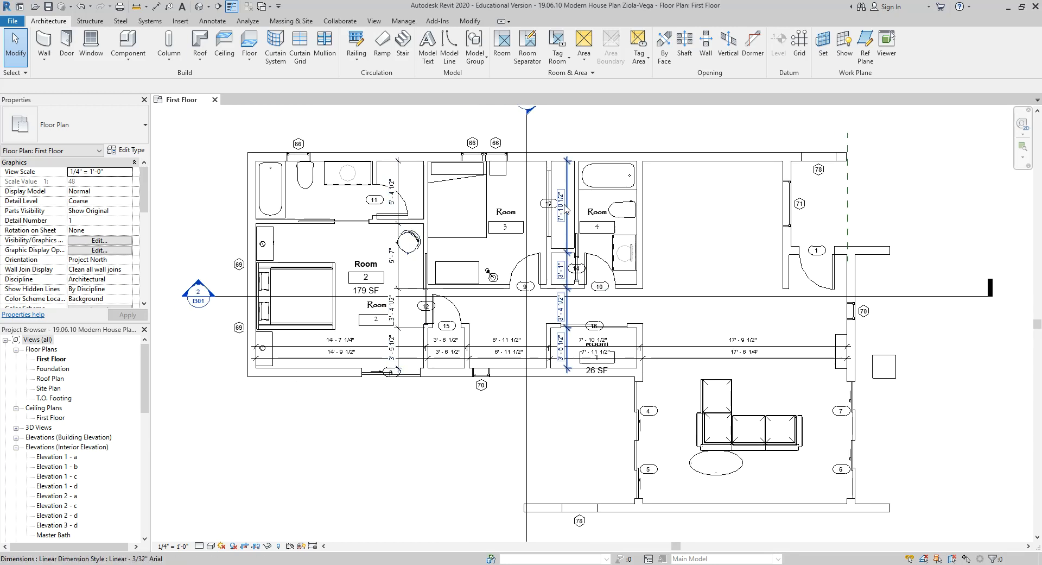
{"action": "scroll", "coordinate": [556, 275], "scroll_direction": "up", "scroll_amount": 2}
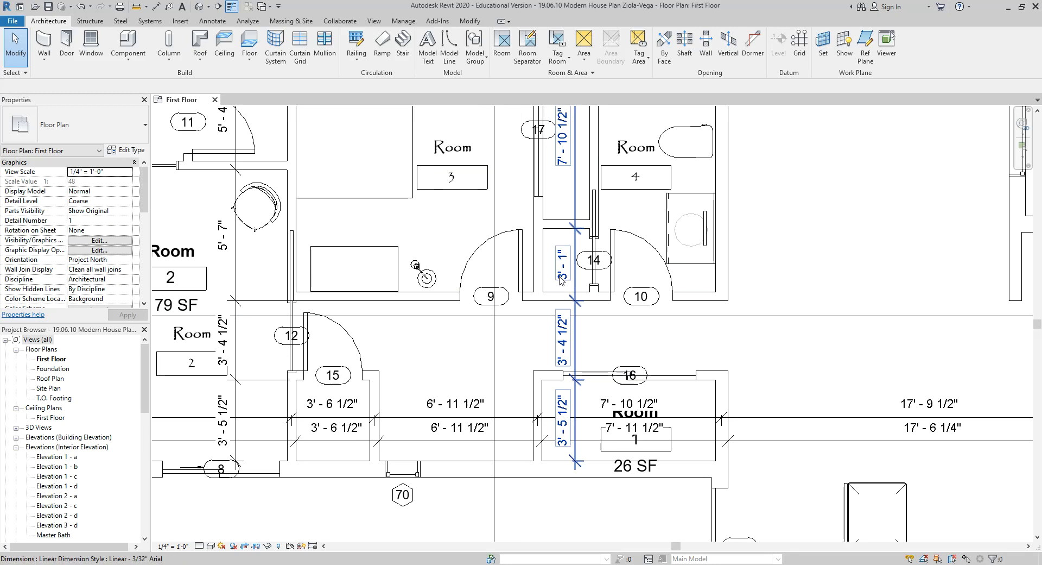
{"action": "middle_click_drag", "start_coordinate": [483, 224], "coordinate": [530, 249]}
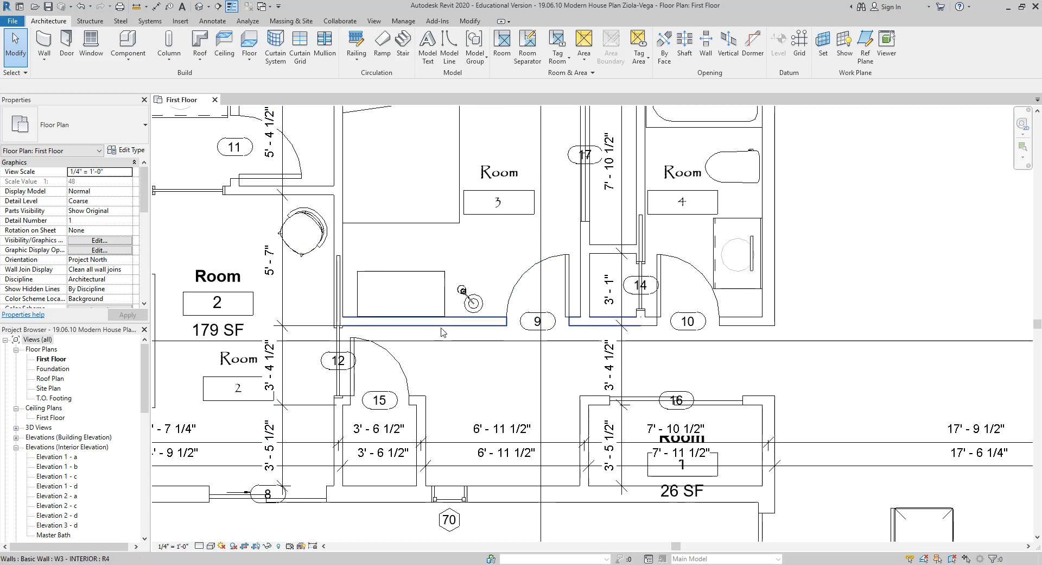
{"action": "scroll", "coordinate": [442, 332], "scroll_direction": "down", "scroll_amount": 1}
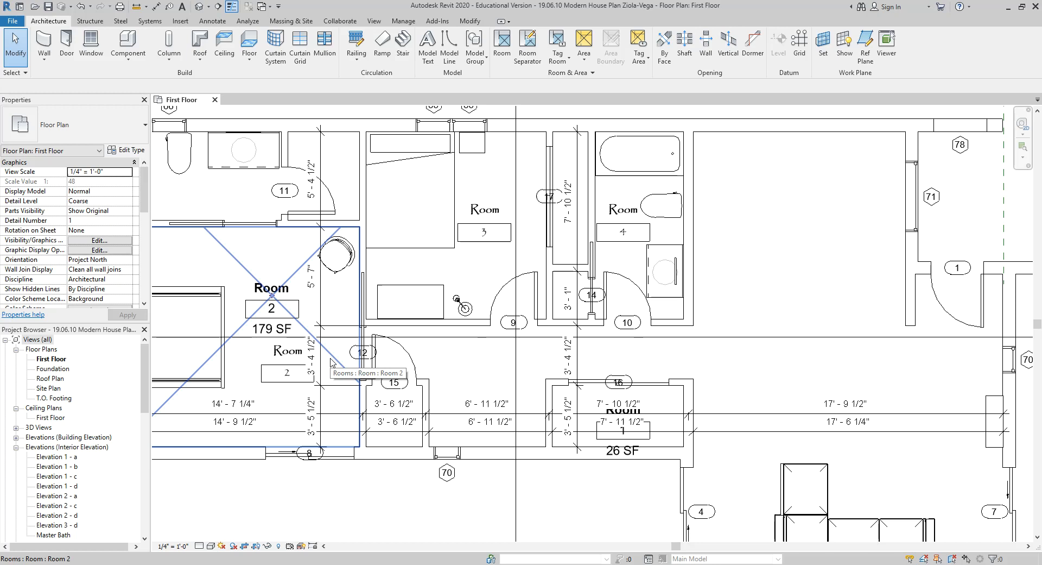
{"action": "scroll", "coordinate": [326, 317], "scroll_direction": "down", "scroll_amount": 1}
{"action": "middle_click_drag", "start_coordinate": [686, 366], "coordinate": [730, 311]}
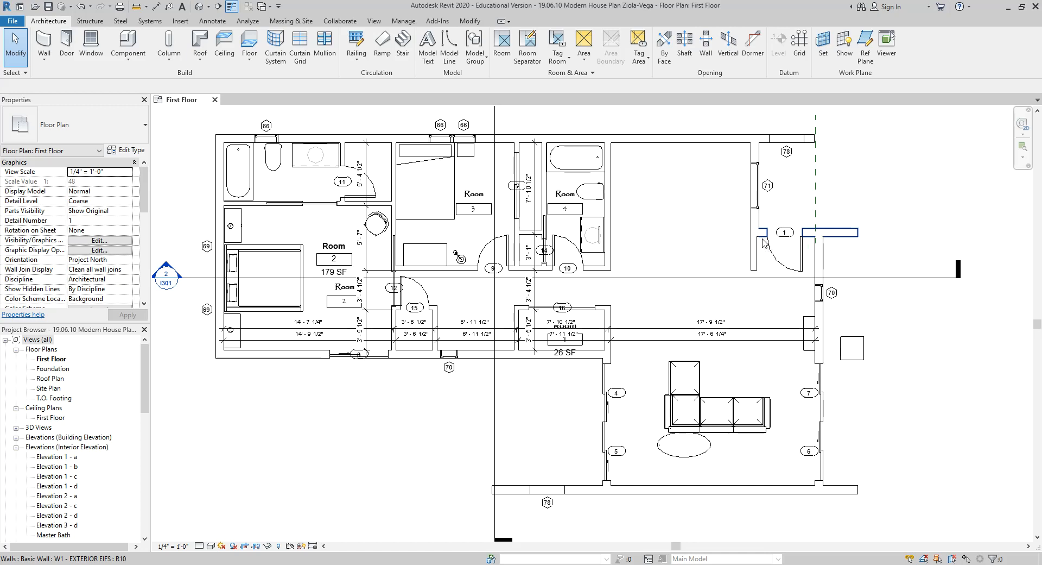
{"action": "scroll", "coordinate": [403, 329], "scroll_direction": "up", "scroll_amount": 2}
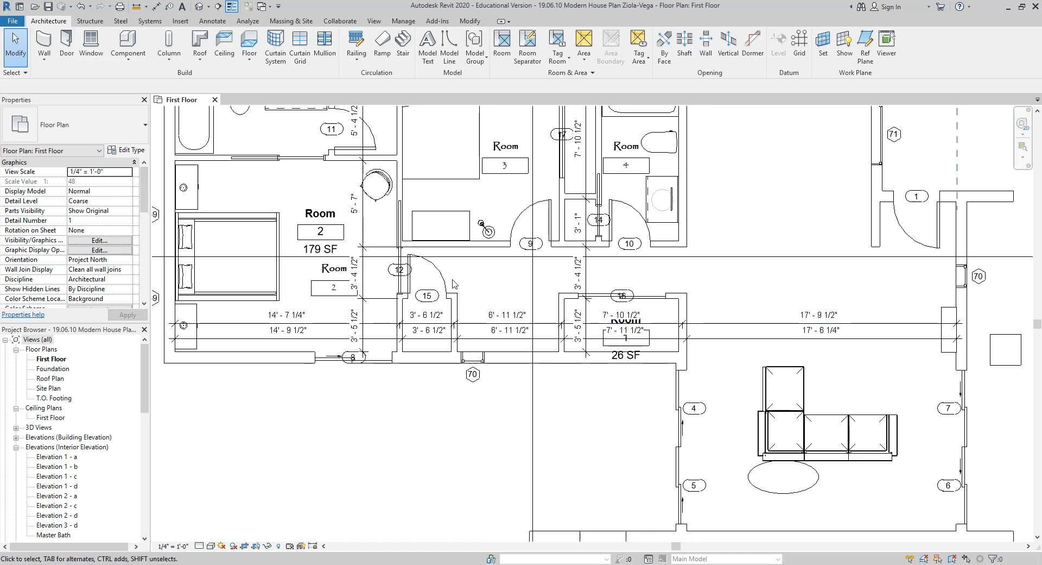
{"action": "middle_click_drag", "start_coordinate": [410, 325], "coordinate": [427, 387]}
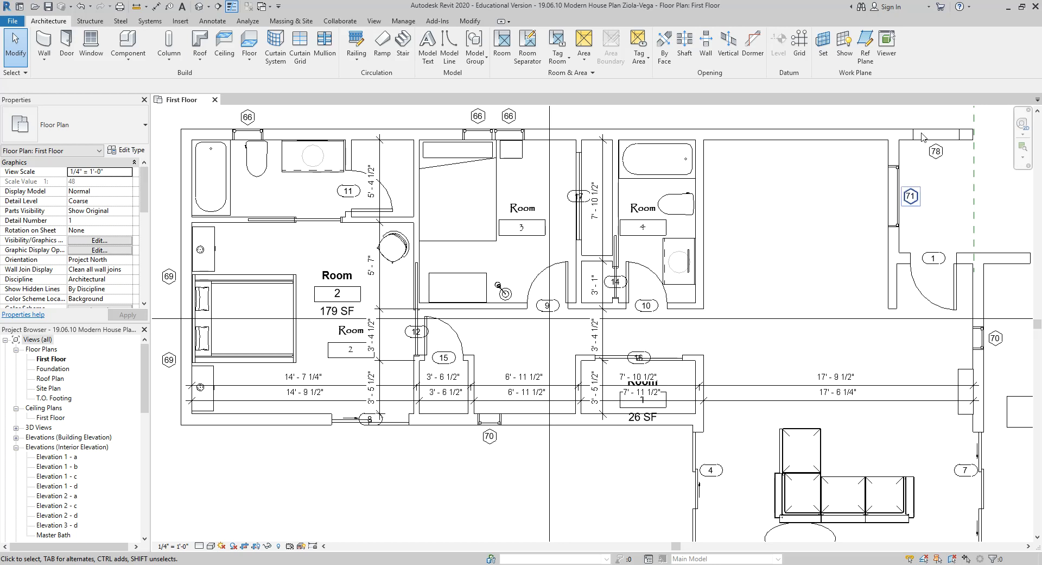
Step: Review the interior dimension strings over the whole First Floor plan, including the living area and the plan's perimeter
{"action": "scroll", "coordinate": [724, 217], "scroll_direction": "down", "scroll_amount": 2}
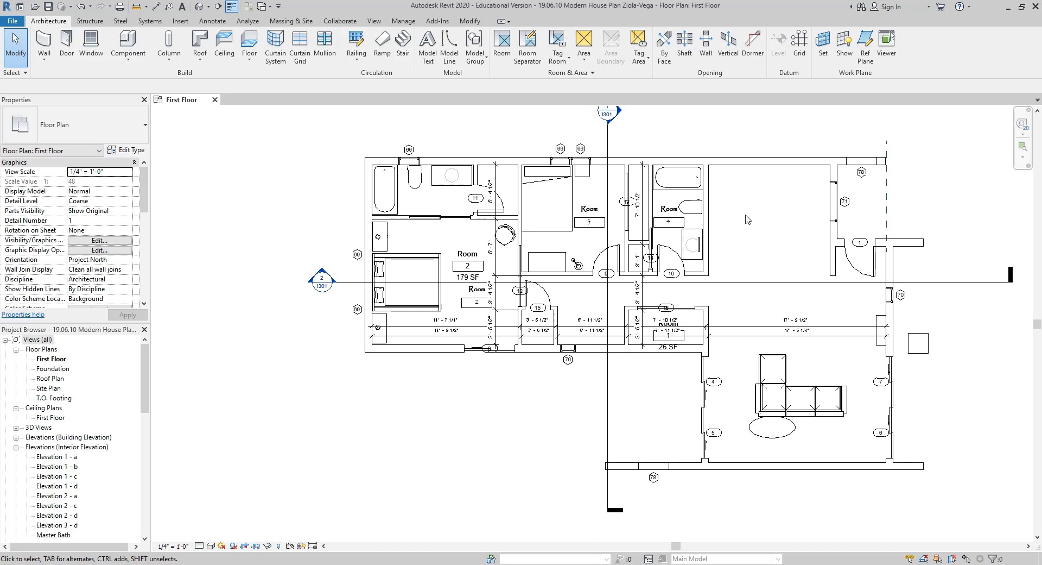
{"action": "middle_click_drag", "start_coordinate": [783, 223], "coordinate": [723, 215]}
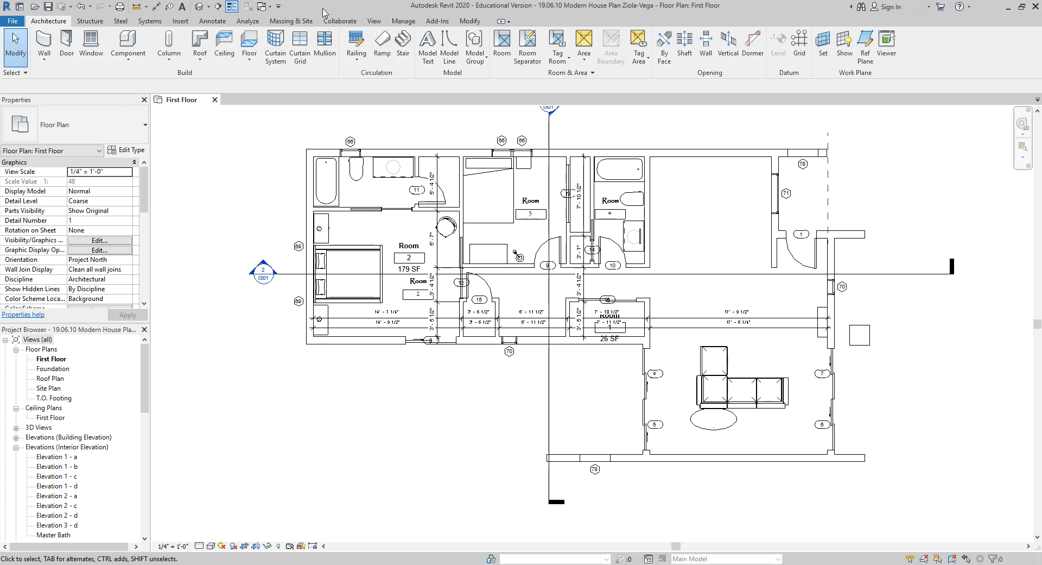
{"action": "middle_click_drag", "start_coordinate": [693, 230], "coordinate": [646, 297]}
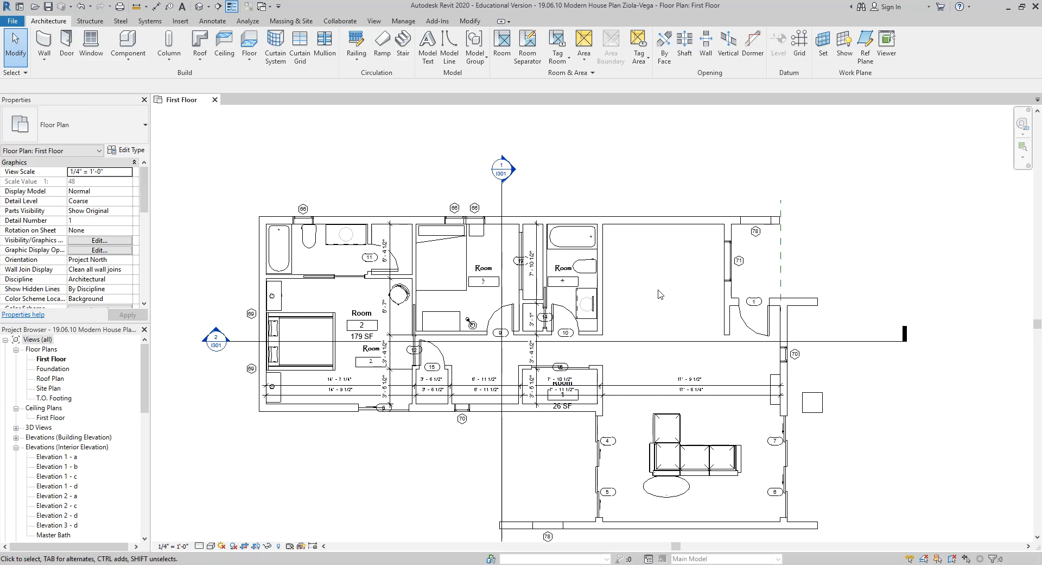
{"action": "scroll", "coordinate": [668, 263], "scroll_direction": "down", "scroll_amount": 1}
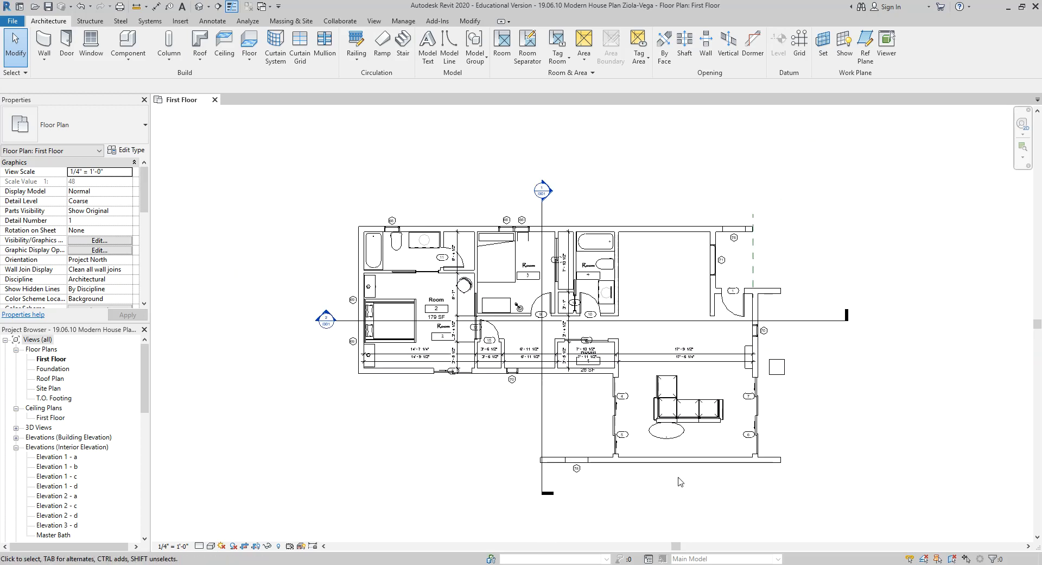
{"action": "scroll", "coordinate": [525, 437], "scroll_direction": "up", "scroll_amount": 1}
{"action": "middle_click_drag", "start_coordinate": [525, 437], "coordinate": [526, 337]}
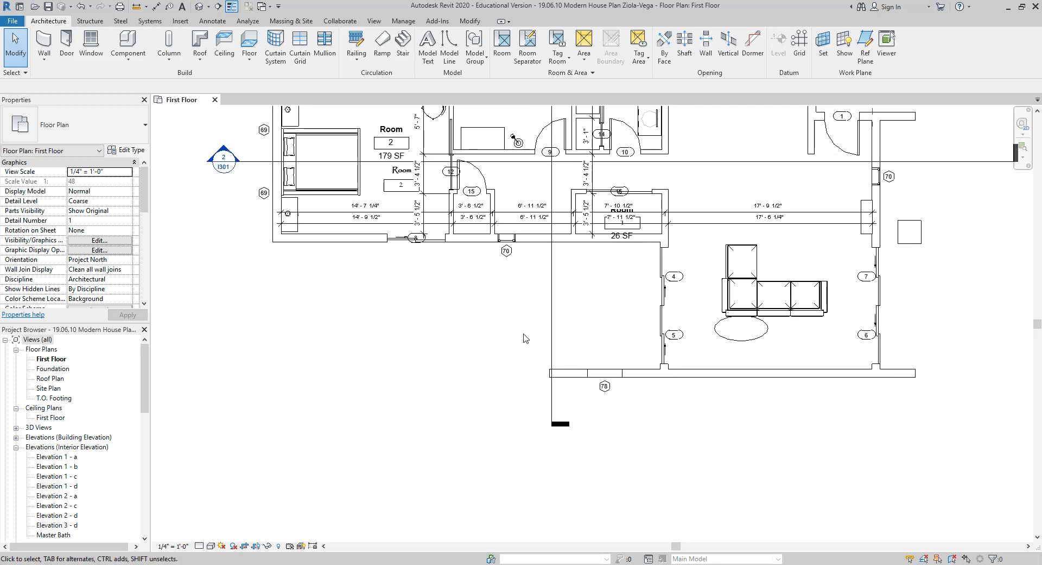
{"action": "scroll", "coordinate": [482, 378], "scroll_direction": "down", "scroll_amount": 1}
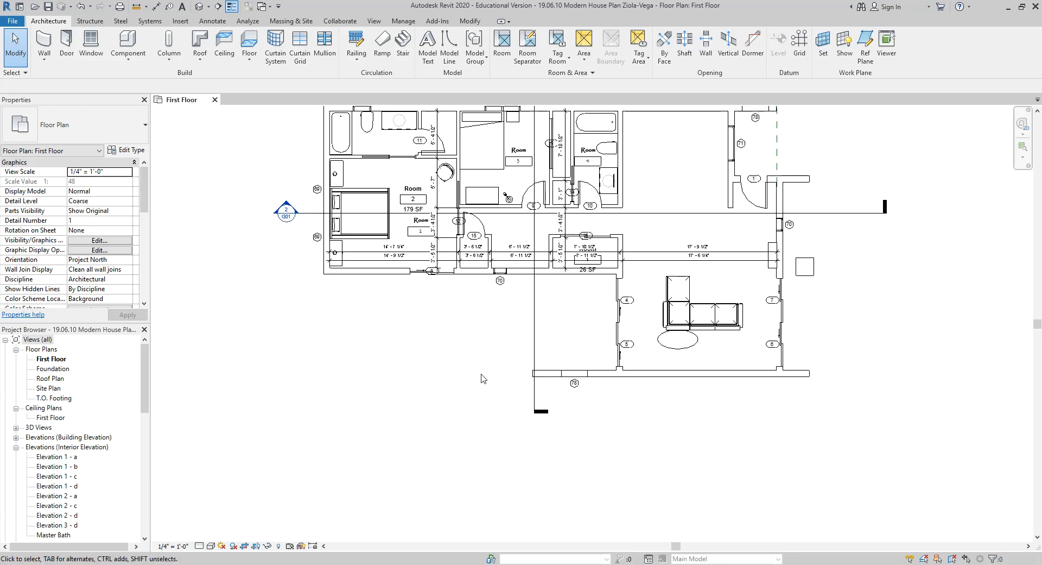
{"action": "scroll", "coordinate": [483, 378], "scroll_direction": "down", "scroll_amount": 1}
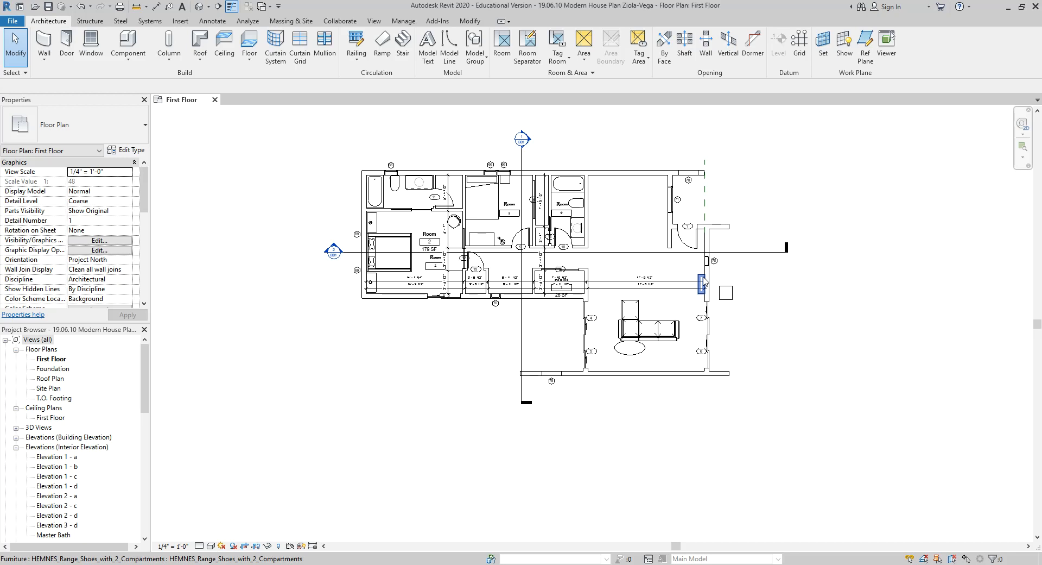
{"action": "middle_click_drag", "start_coordinate": [421, 125], "coordinate": [329, 196]}
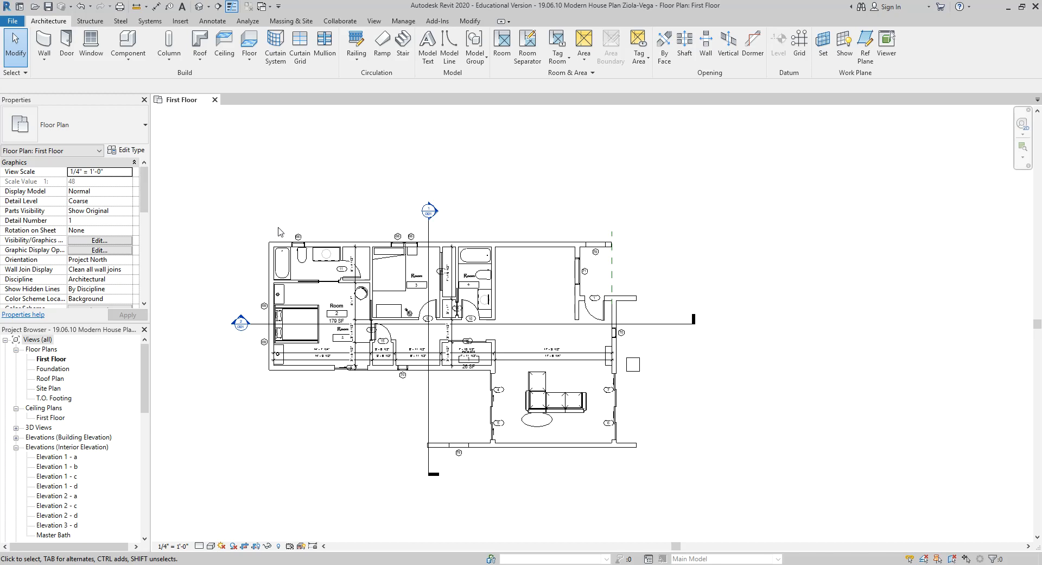
{"action": "scroll", "coordinate": [278, 231], "scroll_direction": "up", "scroll_amount": 2}
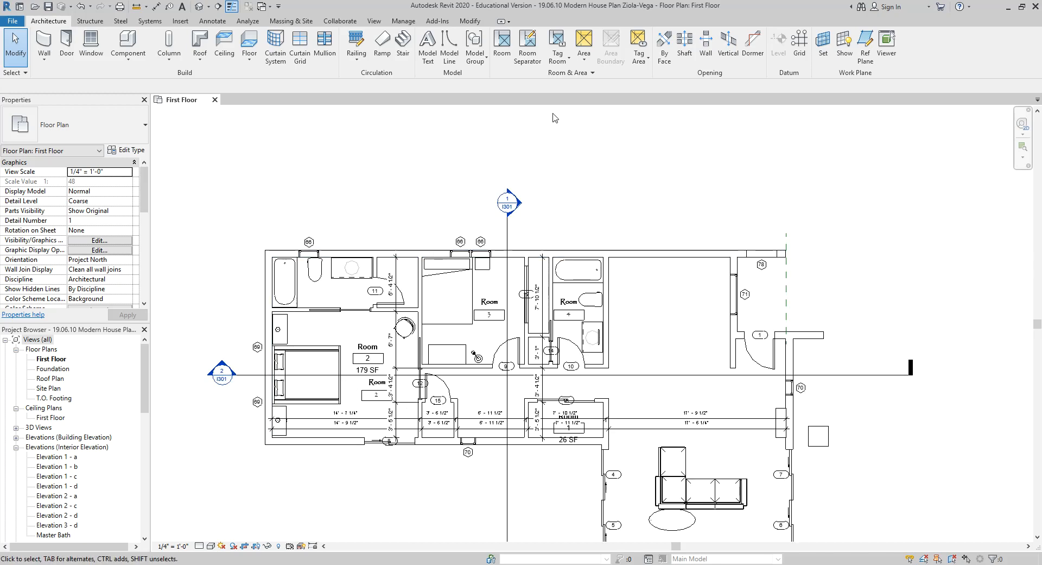
Step: Place an overall horizontal dimension above the plan from the left exterior wall face to the outer end of the wall beside door 1
{"action": "key", "text": "d"}
{"action": "key", "text": "i"}
{"action": "left_click", "coordinate": [266, 260]}
{"action": "scroll", "coordinate": [282, 215], "scroll_direction": "down", "scroll_amount": 1}
{"action": "scroll", "coordinate": [640, 307], "scroll_direction": "down", "scroll_amount": 1}
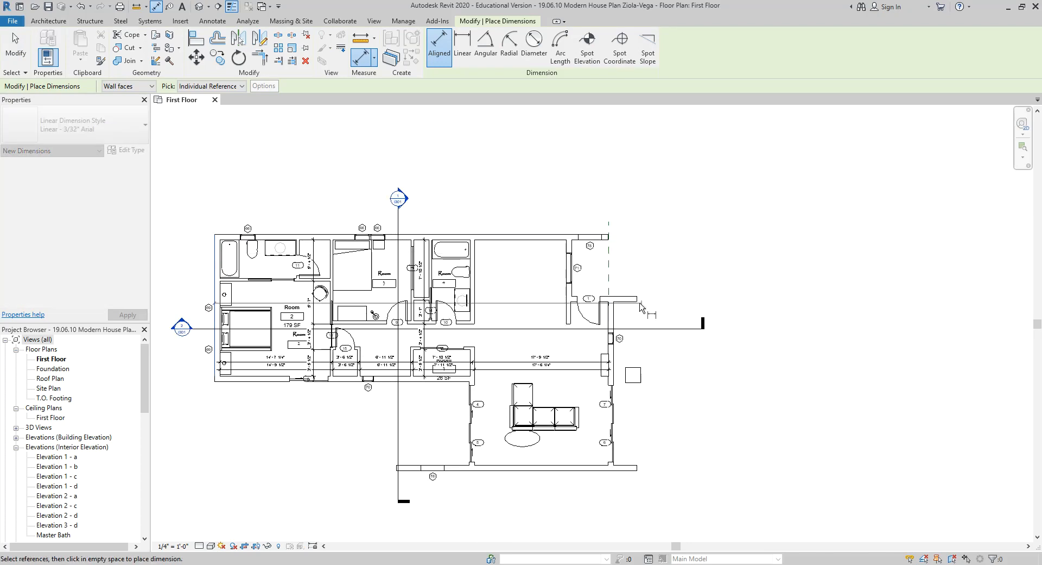
{"action": "scroll", "coordinate": [641, 307], "scroll_direction": "up", "scroll_amount": 2}
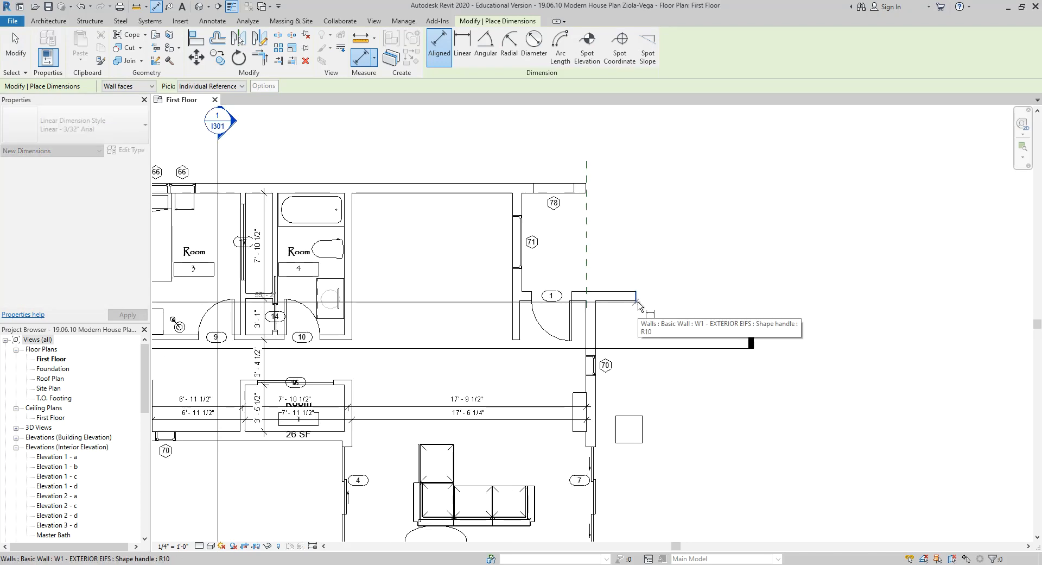
{"action": "left_click", "coordinate": [639, 307]}
{"action": "scroll", "coordinate": [638, 306], "scroll_direction": "down", "scroll_amount": 2}
{"action": "scroll", "coordinate": [488, 184], "scroll_direction": "up", "scroll_amount": 2}
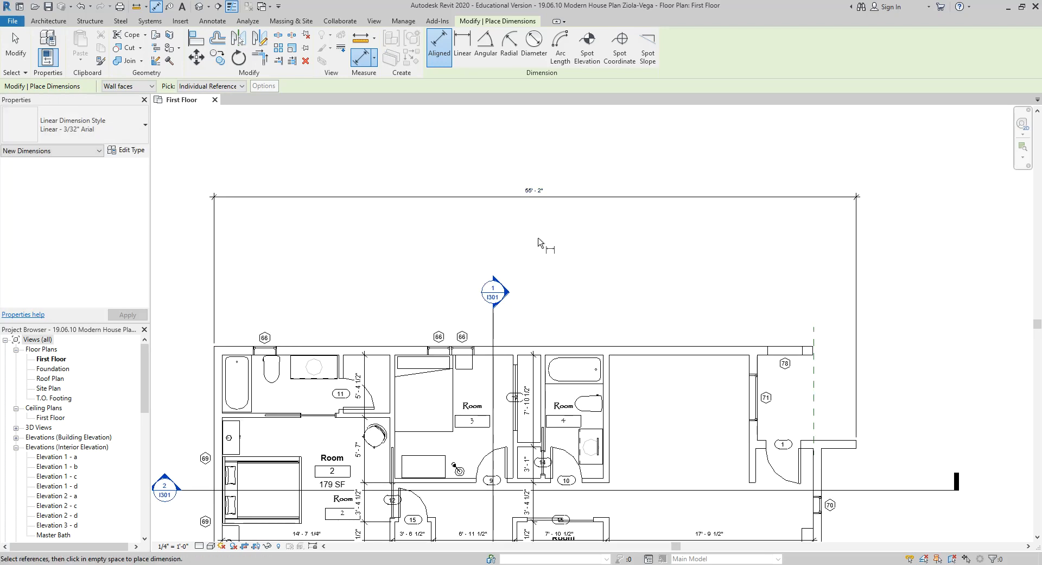
{"action": "scroll", "coordinate": [530, 229], "scroll_direction": "down", "scroll_amount": 1}
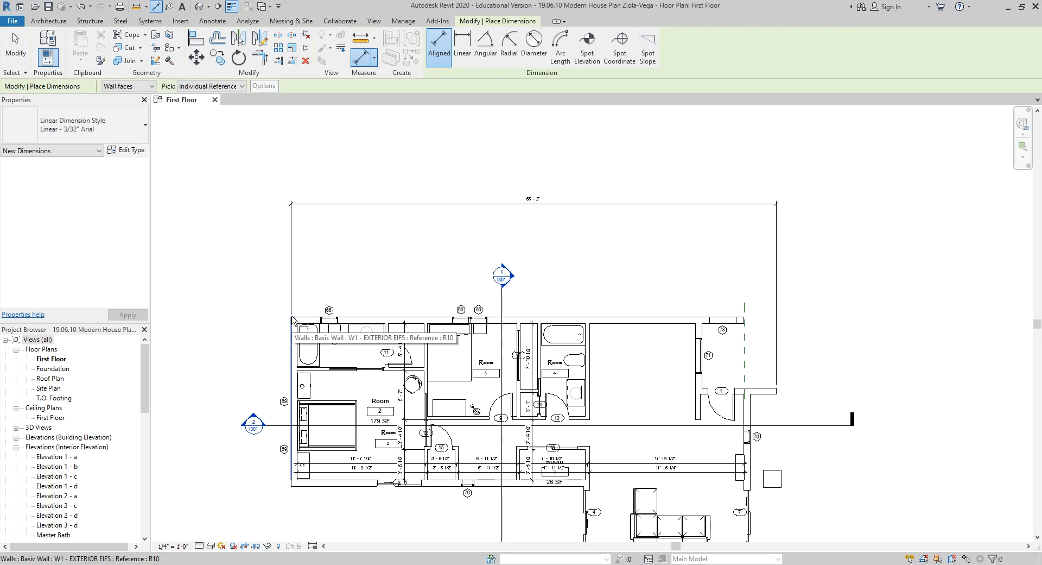
{"action": "scroll", "coordinate": [290, 317], "scroll_direction": "down", "scroll_amount": 1}
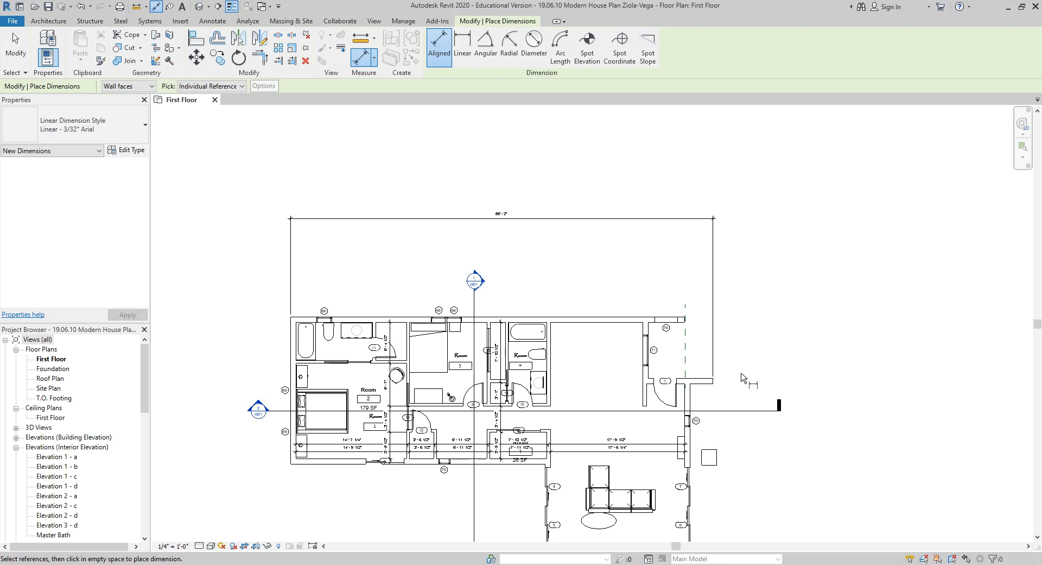
{"action": "key", "text": "Escape"}
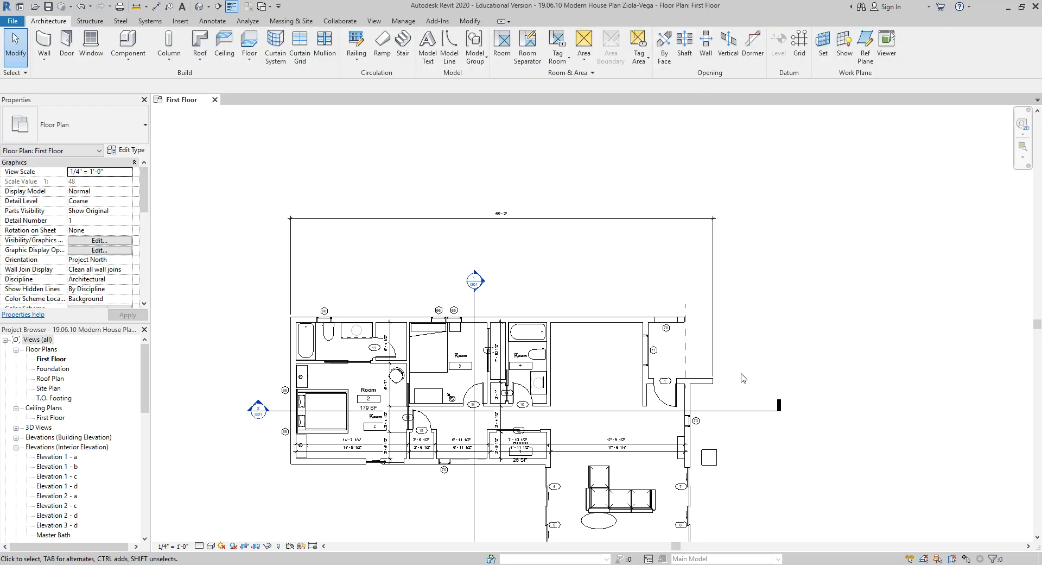
Step: Place a second string below the overall dimension, referencing the left exterior wall, the upper wall's end and the end of the wall beside door 1
{"action": "scroll", "coordinate": [507, 212], "scroll_direction": "up", "scroll_amount": 3}
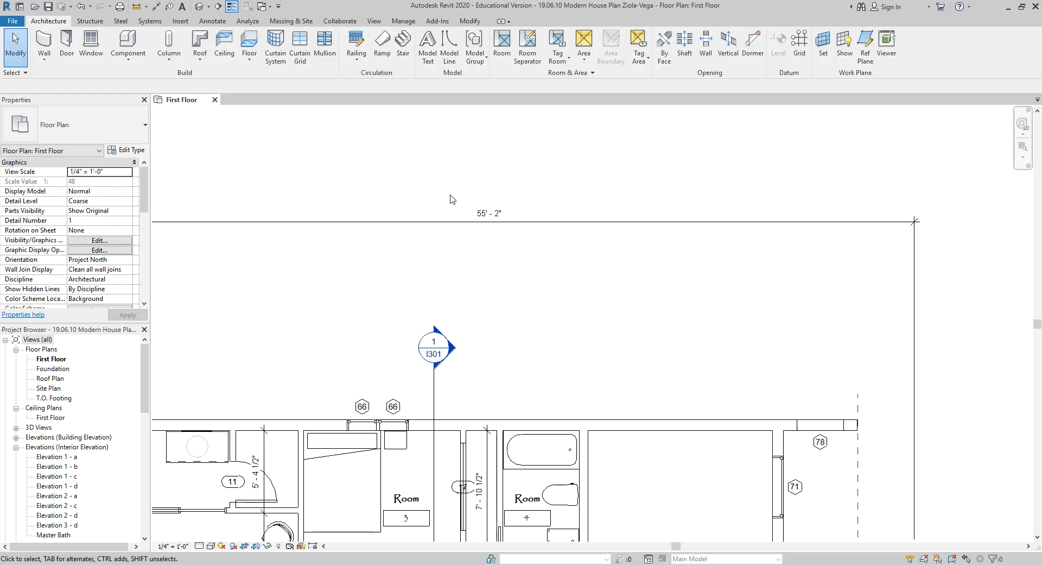
{"action": "scroll", "coordinate": [521, 239], "scroll_direction": "down", "scroll_amount": 3}
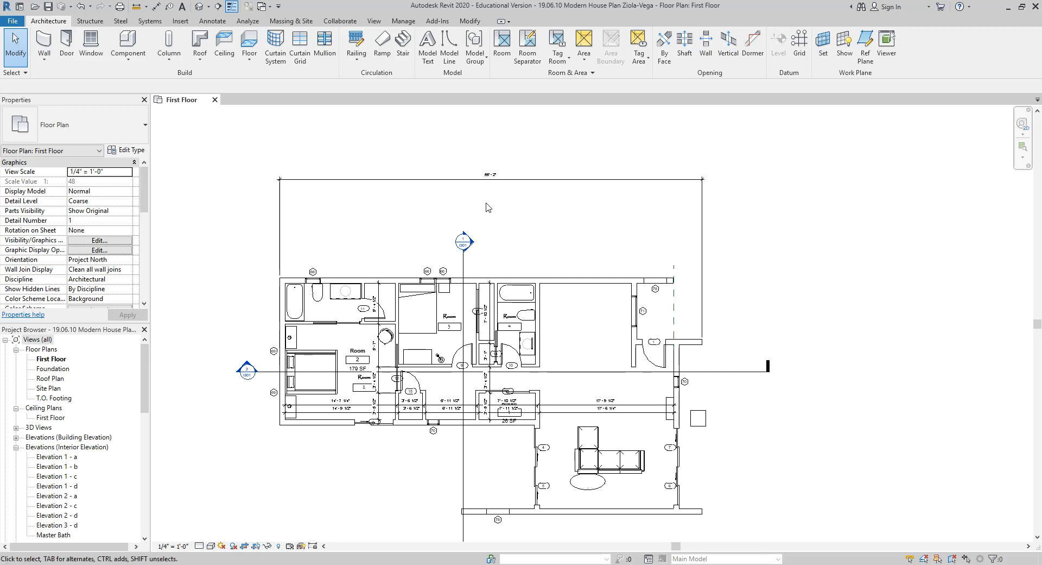
{"action": "key", "text": "d"}
{"action": "key", "text": "i"}
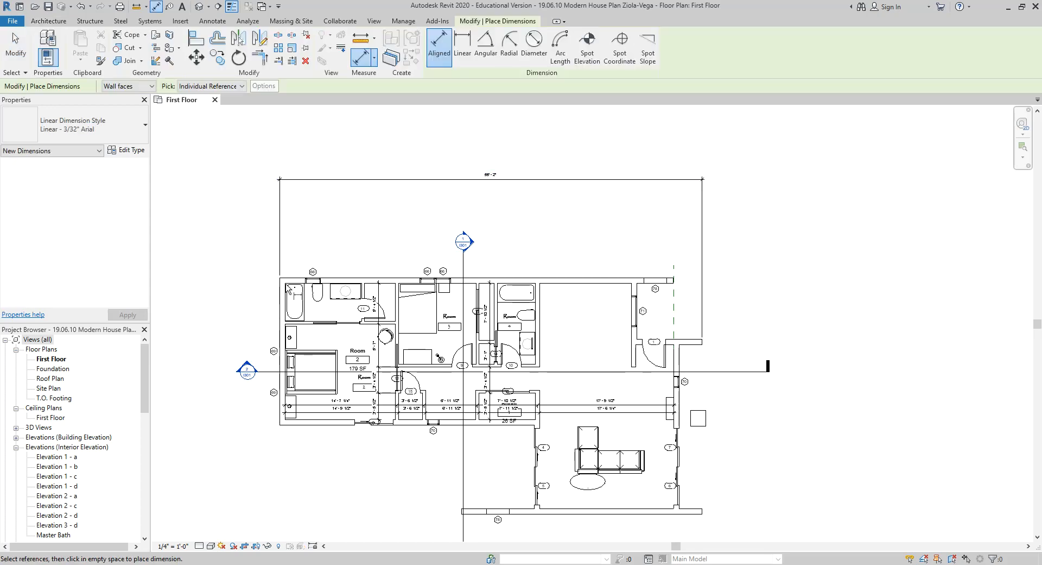
{"action": "left_click", "coordinate": [282, 308]}
{"action": "scroll", "coordinate": [689, 268], "scroll_direction": "up", "scroll_amount": 3}
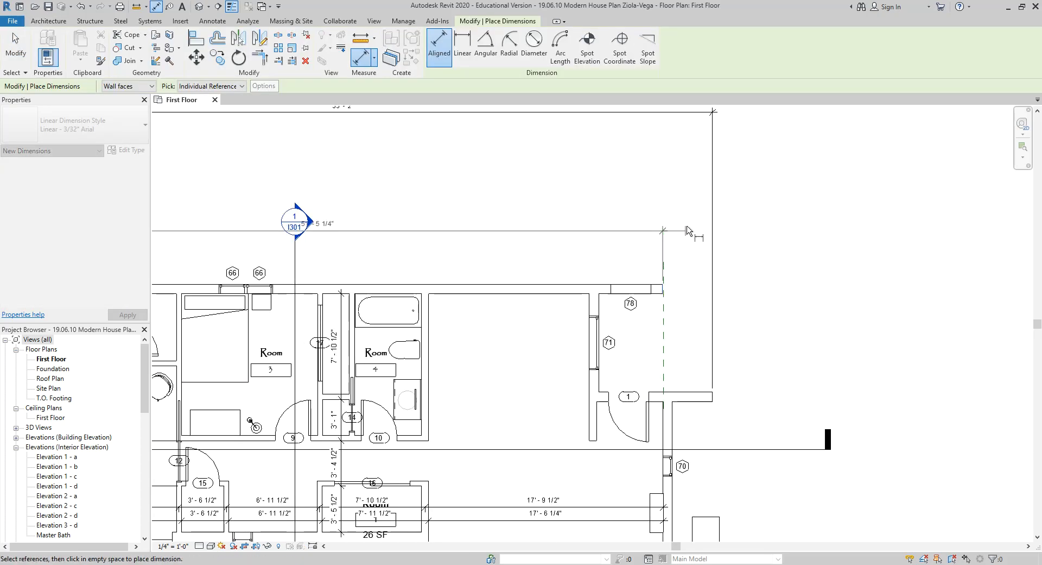
{"action": "scroll", "coordinate": [682, 212], "scroll_direction": "down", "scroll_amount": 2}
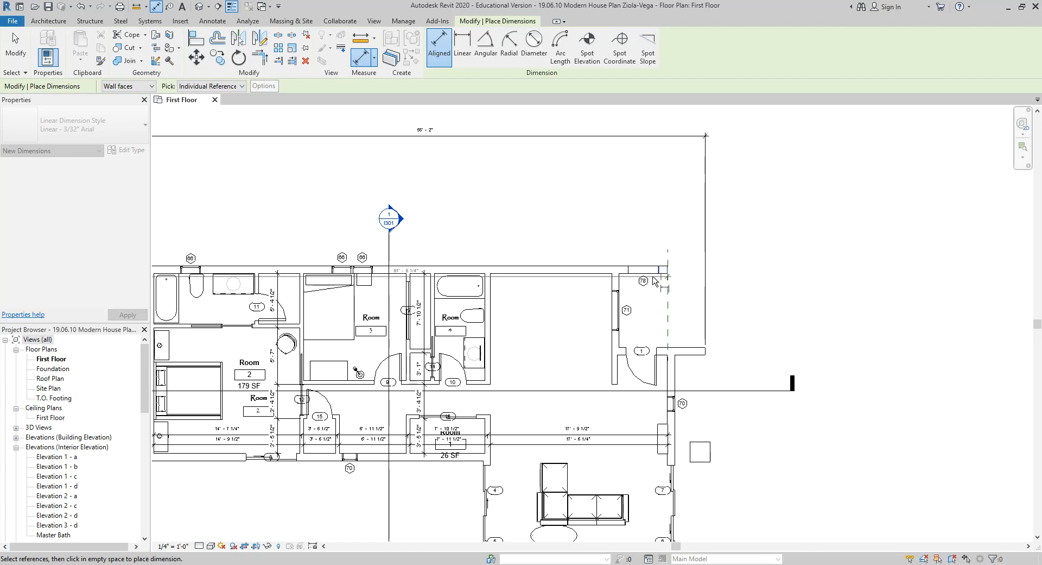
{"action": "left_click", "coordinate": [683, 279]}
{"action": "left_click", "coordinate": [704, 342]}
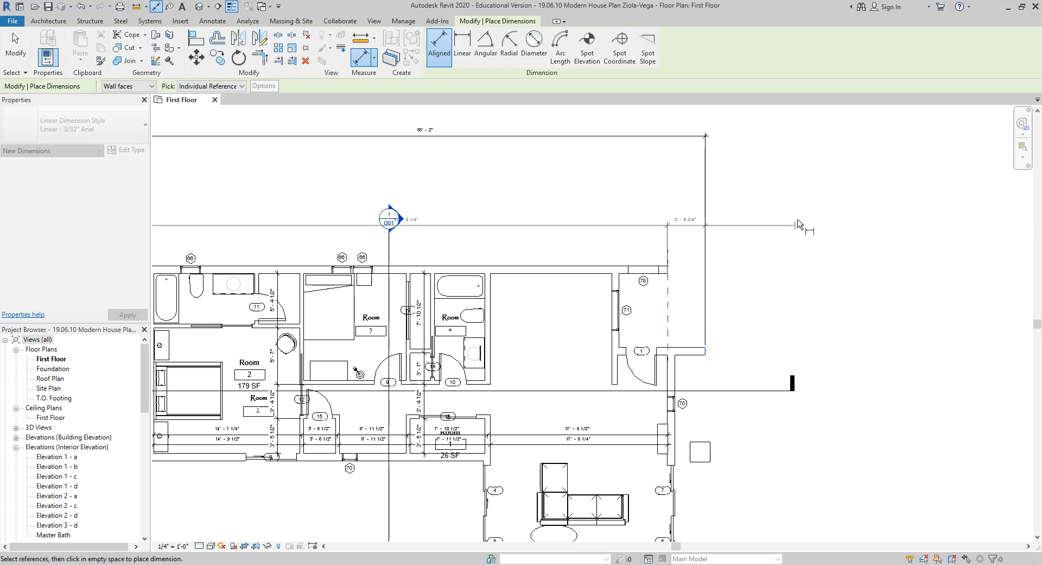
{"action": "left_click", "coordinate": [801, 161]}
{"action": "middle_click_drag", "start_coordinate": [419, 153], "coordinate": [470, 219]}
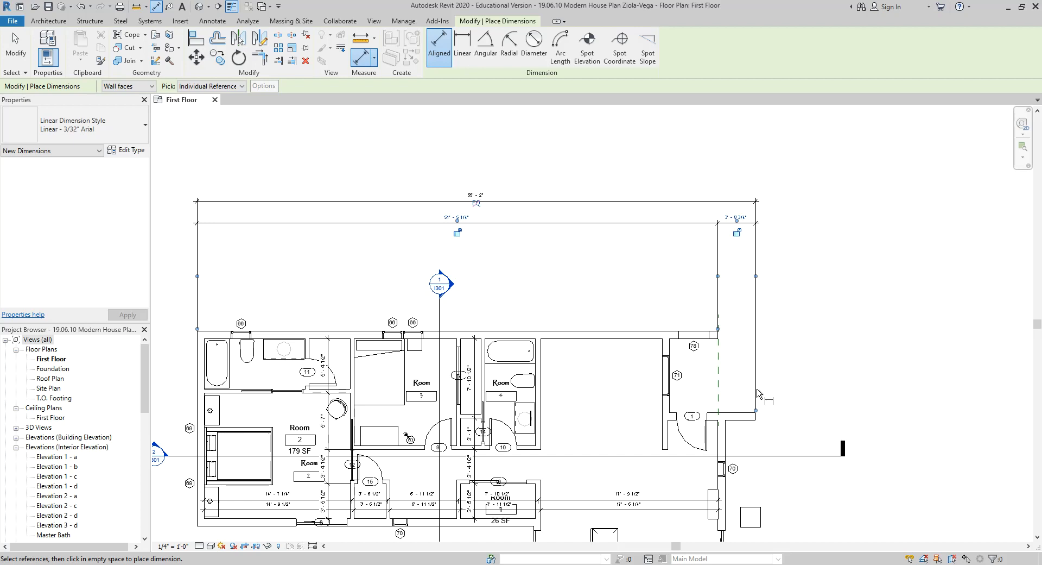
Step: Dimension the entry recess from the exterior face of window 71's wall to the upper wall's end and the end of the wall beside door 1
{"action": "scroll", "coordinate": [687, 374], "scroll_direction": "up", "scroll_amount": 3}
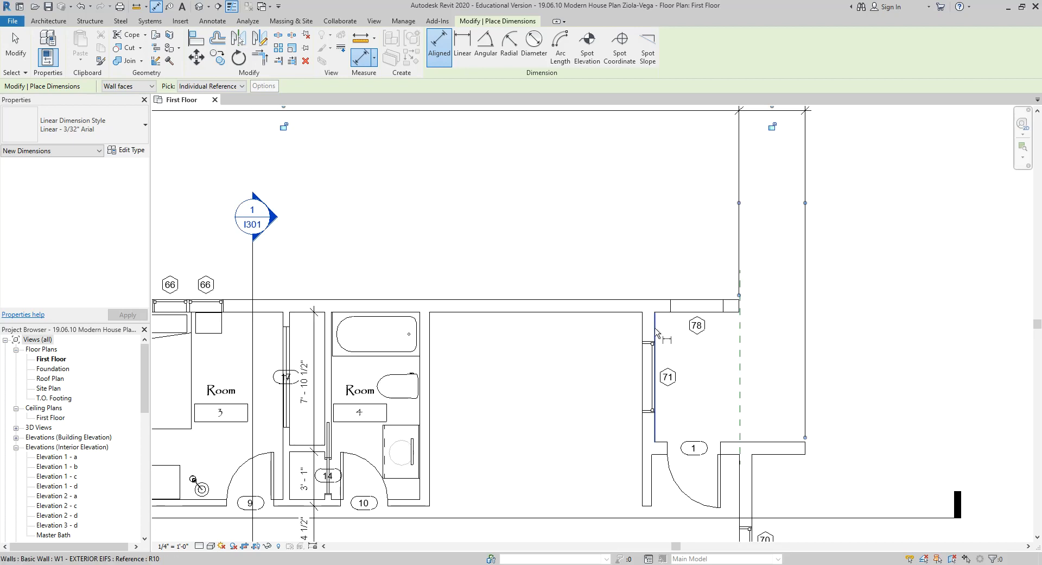
{"action": "left_click", "coordinate": [657, 333]}
{"action": "scroll", "coordinate": [739, 315], "scroll_direction": "up", "scroll_amount": 2}
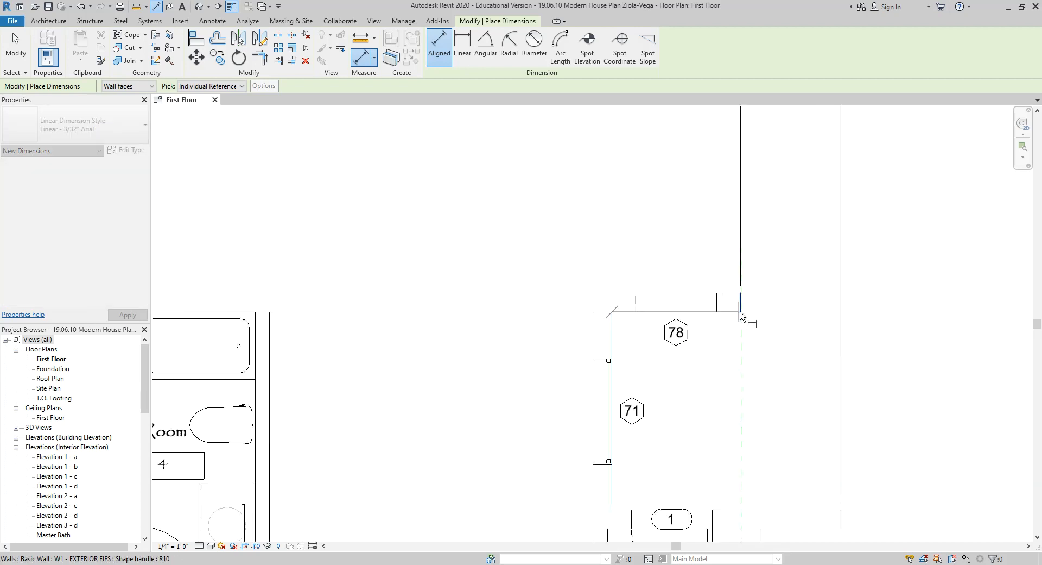
{"action": "left_click", "coordinate": [743, 316]}
{"action": "scroll", "coordinate": [774, 389], "scroll_direction": "down", "scroll_amount": 1}
{"action": "left_click", "coordinate": [832, 462]}
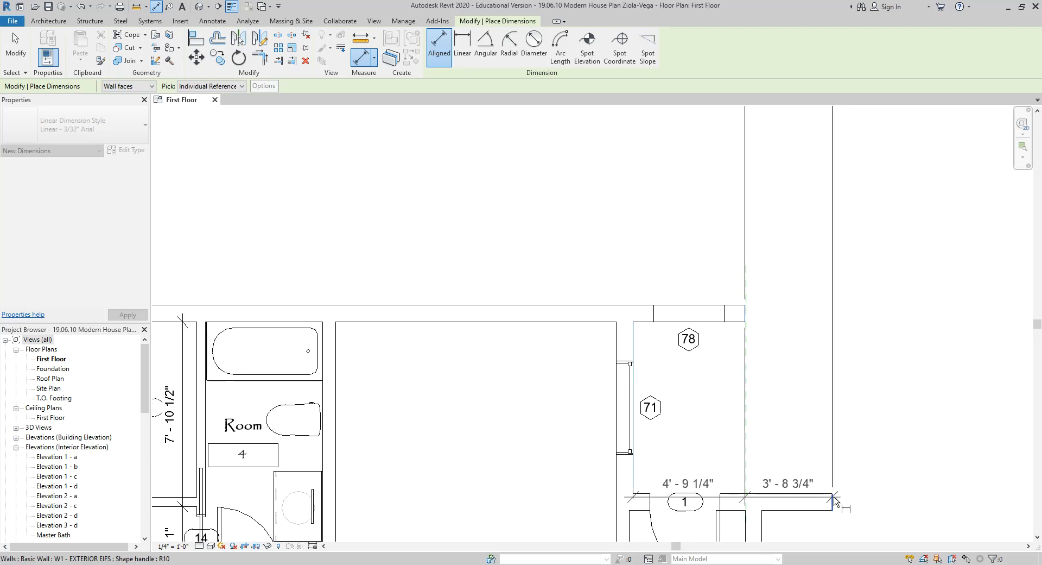
{"action": "left_click", "coordinate": [884, 380]}
{"action": "scroll", "coordinate": [819, 395], "scroll_direction": "down", "scroll_amount": 3}
{"action": "key", "text": "Escape"}
{"action": "key", "text": "Escape"}
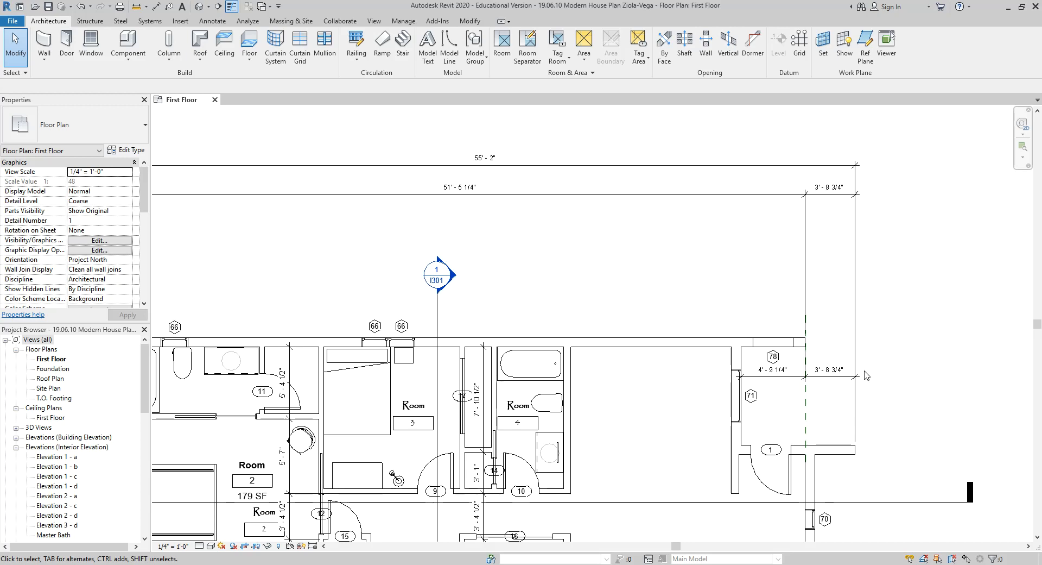
Step: Inspect the overall dimension and the two-segment string above the plan by selecting each one
{"action": "scroll", "coordinate": [578, 209], "scroll_direction": "down", "scroll_amount": 2}
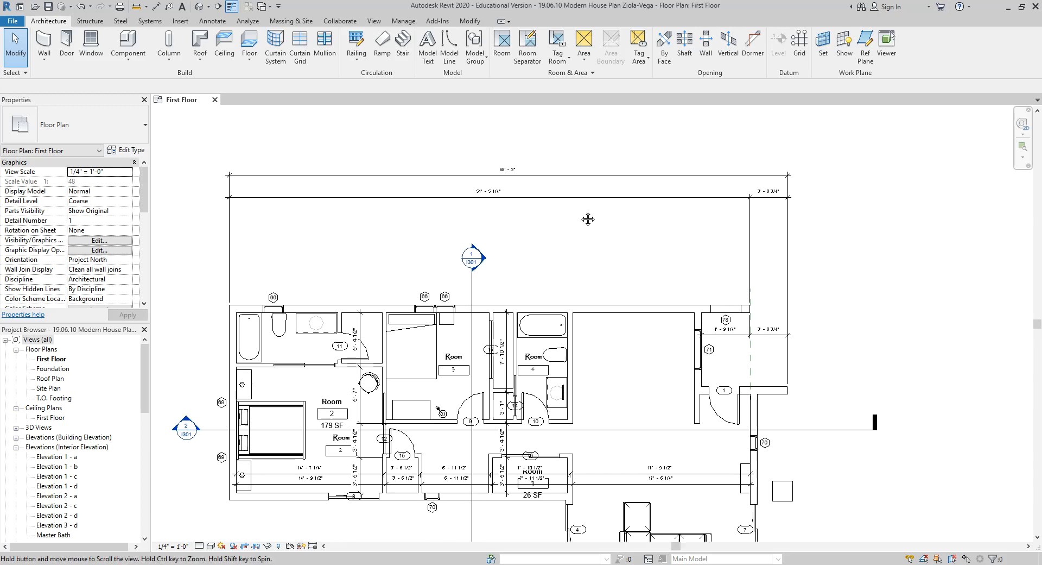
{"action": "left_click", "coordinate": [537, 176]}
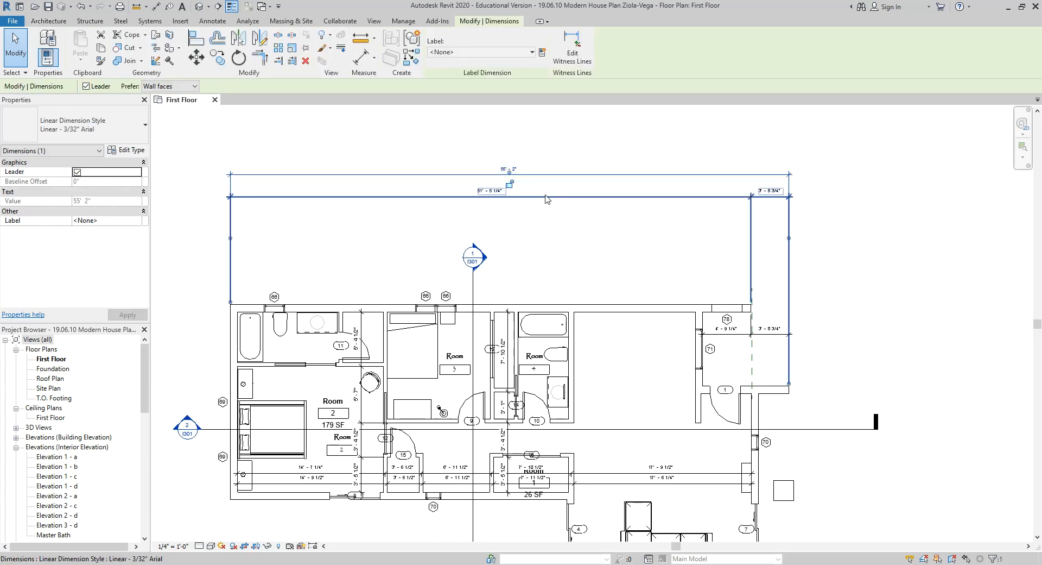
{"action": "left_click", "coordinate": [545, 197]}
{"action": "left_click", "coordinate": [548, 241]}
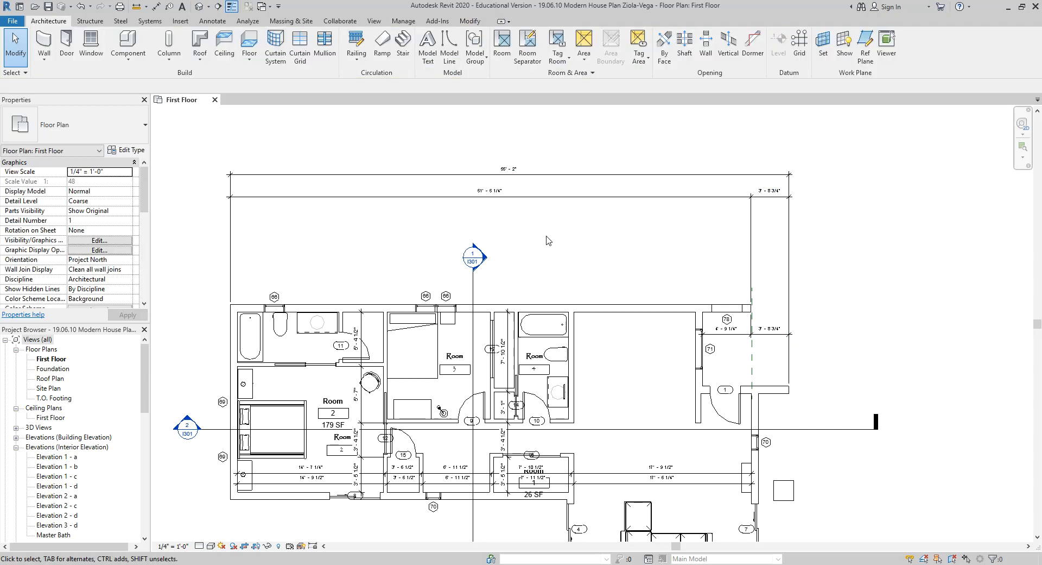
Step: Place a third exterior string above the plan from the left exterior wall to the centres of the three type 66 windows
{"action": "middle_click_drag", "start_coordinate": [413, 214], "coordinate": [434, 223]}
{"action": "key", "text": "d"}
{"action": "key", "text": "i"}
{"action": "scroll", "coordinate": [250, 325], "scroll_direction": "up", "scroll_amount": 2}
{"action": "left_click", "coordinate": [253, 330]}
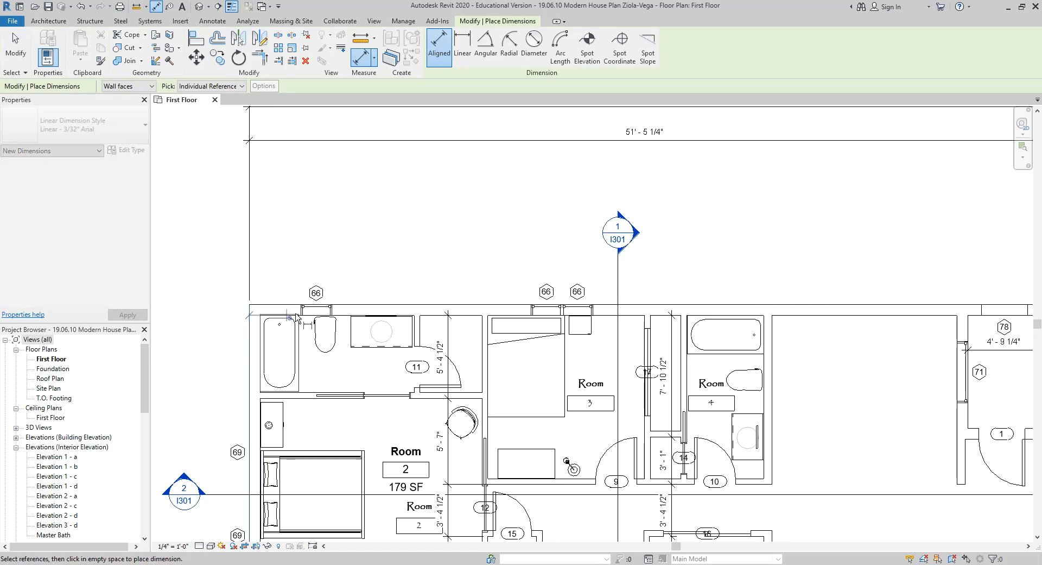
{"action": "left_click", "coordinate": [317, 311]}
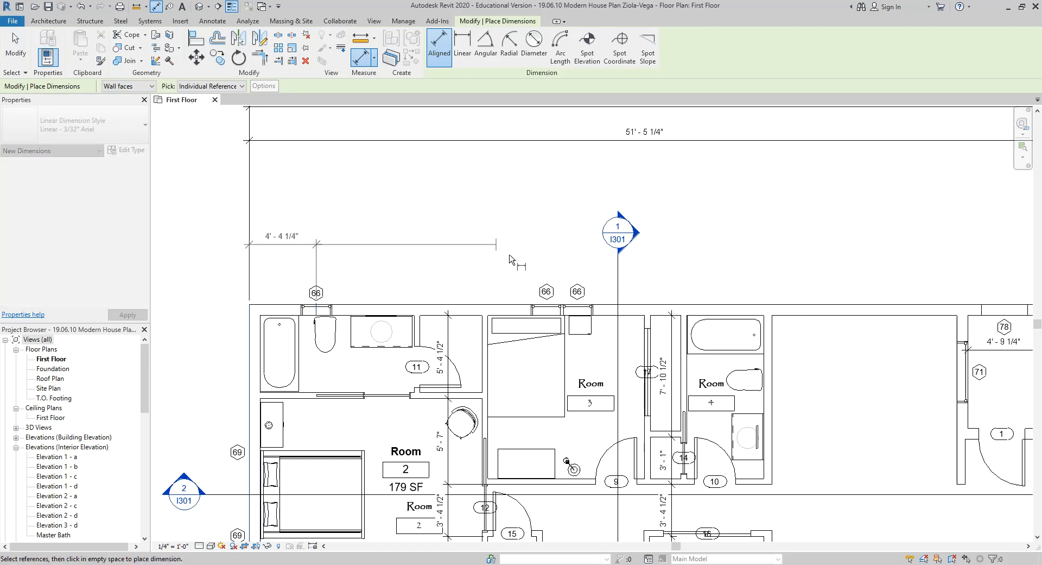
{"action": "left_click", "coordinate": [549, 311]}
{"action": "left_click", "coordinate": [577, 311]}
{"action": "scroll", "coordinate": [646, 180], "scroll_direction": "down", "scroll_amount": 1}
{"action": "middle_click_drag", "start_coordinate": [713, 209], "coordinate": [521, 244]}
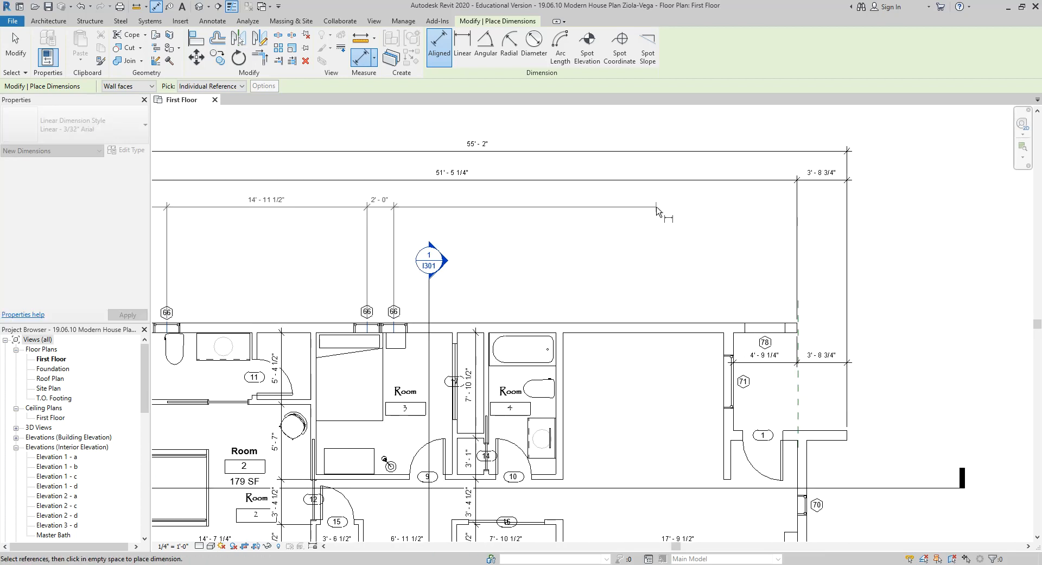
{"action": "left_click", "coordinate": [536, 212]}
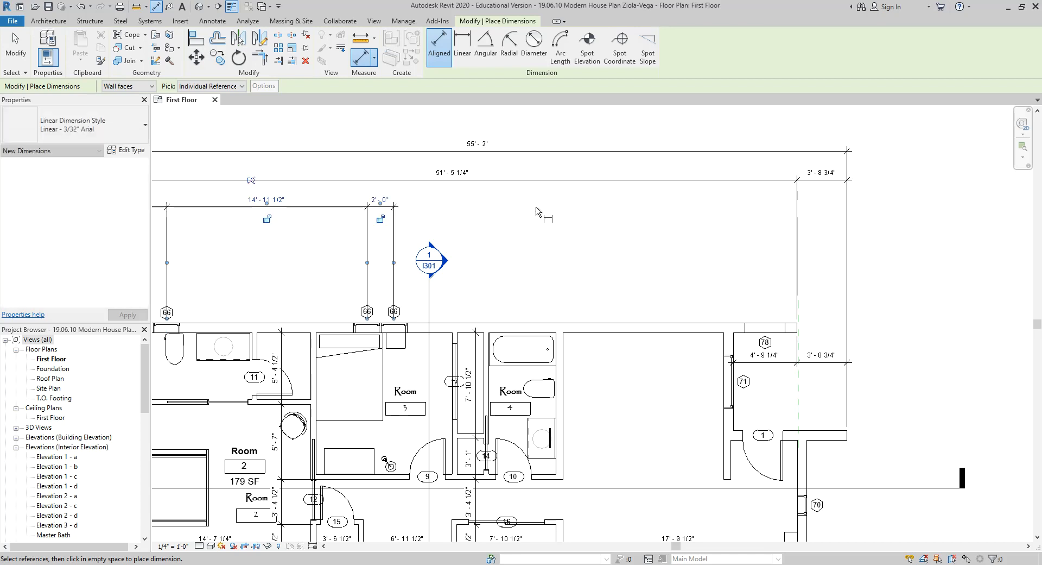
{"action": "key", "text": "Escape"}
{"action": "key", "text": "Escape"}
Step: Split the upper exterior wall just before window 78, about 4'-8" from the wall's free end
{"action": "scroll", "coordinate": [737, 335], "scroll_direction": "up", "scroll_amount": 2}
{"action": "scroll", "coordinate": [737, 335], "scroll_direction": "up", "scroll_amount": 2}
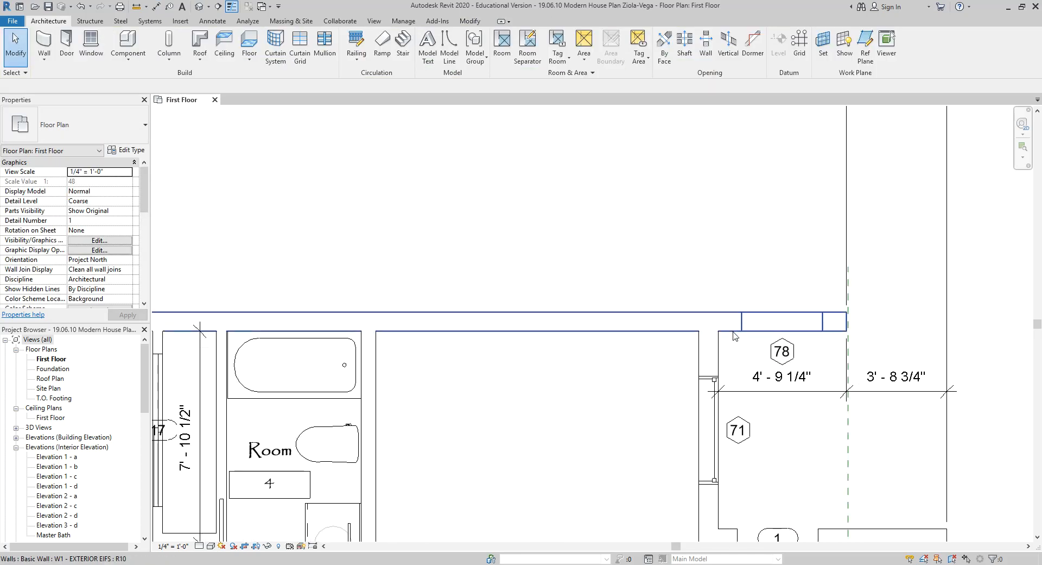
{"action": "left_click", "coordinate": [840, 335]}
{"action": "scroll", "coordinate": [777, 338], "scroll_direction": "up", "scroll_amount": 2}
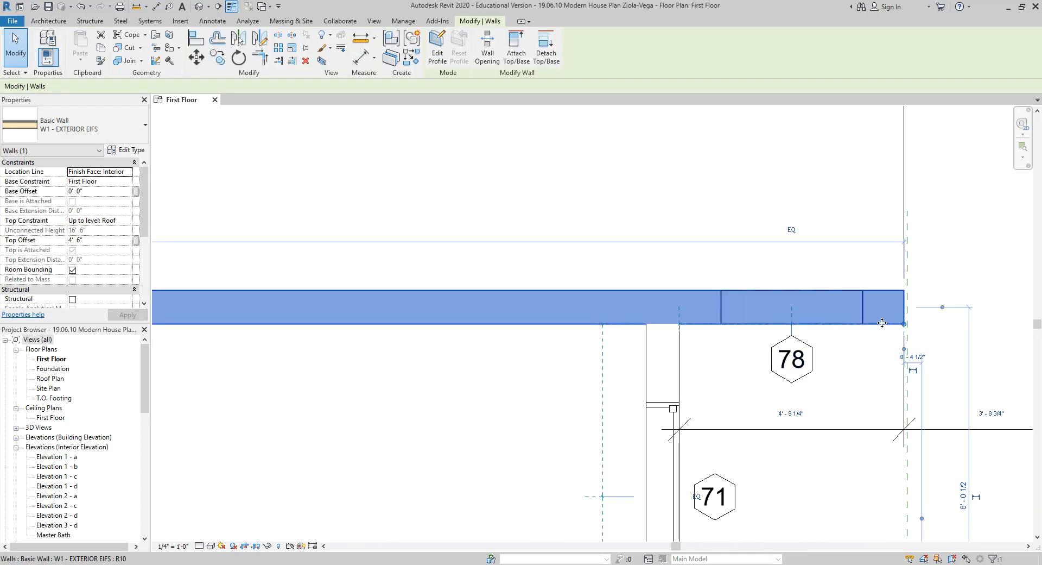
{"action": "key", "text": "s"}
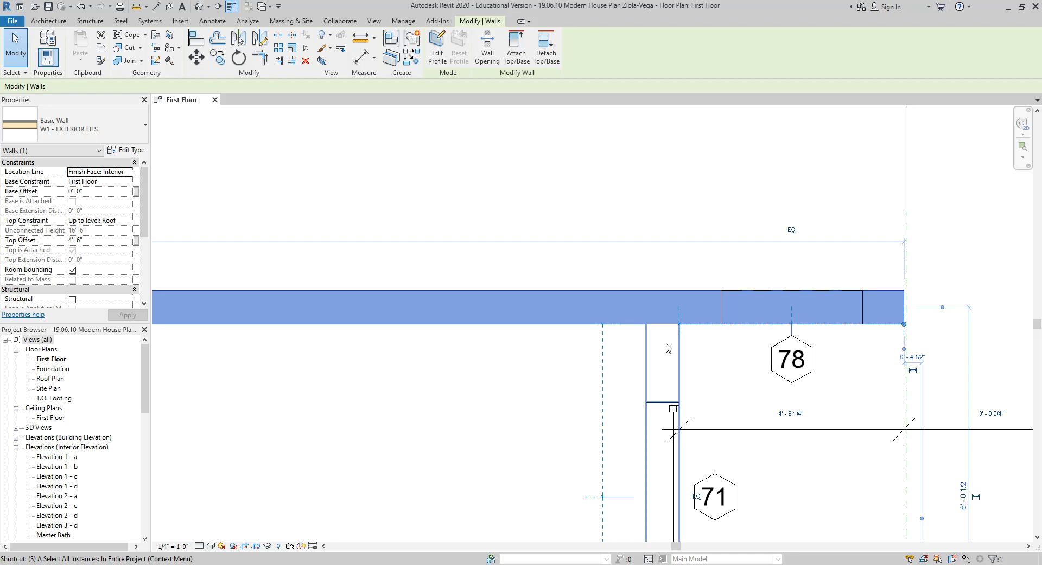
{"action": "key", "text": "l"}
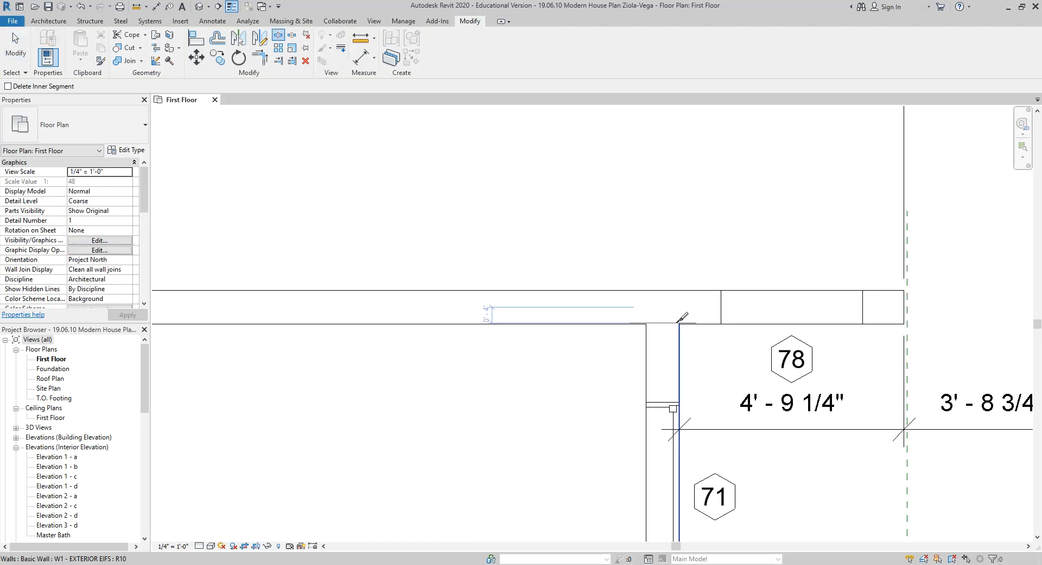
{"action": "left_click", "coordinate": [685, 291]}
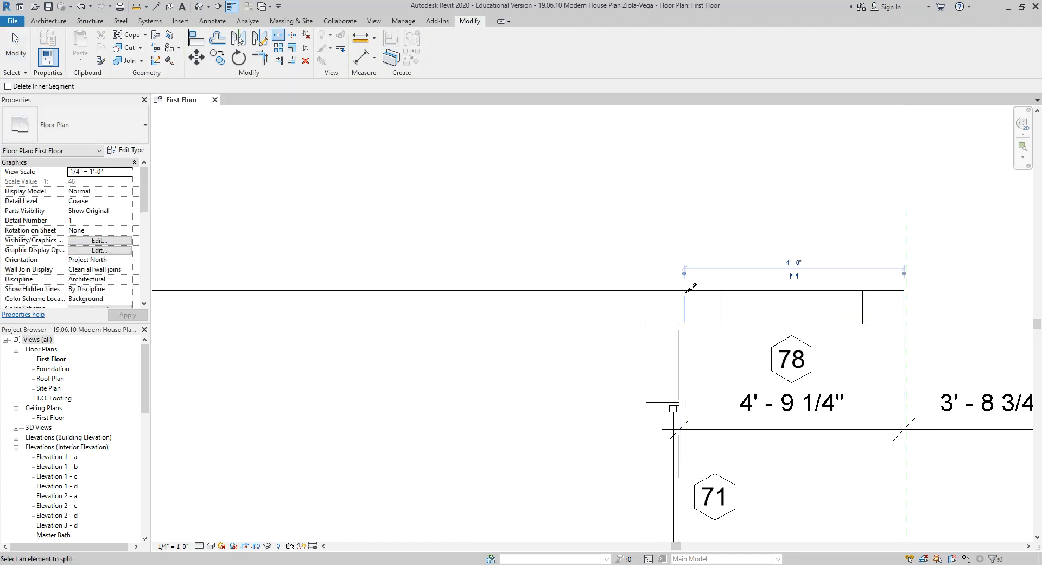
{"action": "key", "text": "Escape"}
Step: Try to move the split-off wall segment at window 78, and undo both the move and the split
{"action": "left_click", "coordinate": [700, 321]}
{"action": "left_click_drag", "start_coordinate": [701, 363], "coordinate": [698, 402]}
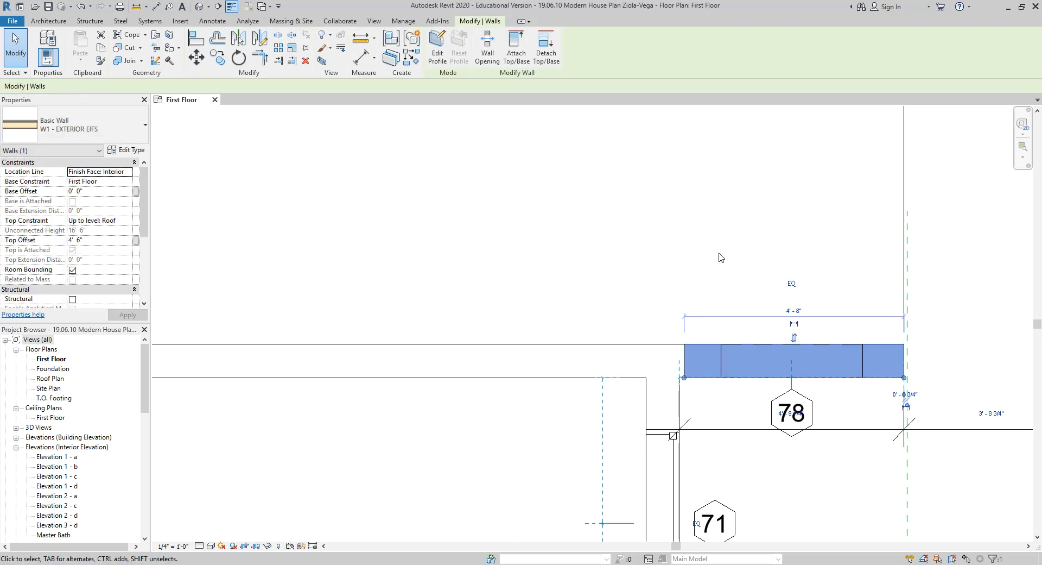
{"action": "key", "text": "ctrl+z"}
{"action": "left_click", "coordinate": [689, 322]}
{"action": "scroll", "coordinate": [690, 326], "scroll_direction": "up", "scroll_amount": 2}
{"action": "key", "text": "ctrl+z"}
Step: Split the upper exterior wall closer to window 78, about 4'-5" from the wall's free end
{"action": "left_click", "coordinate": [696, 320]}
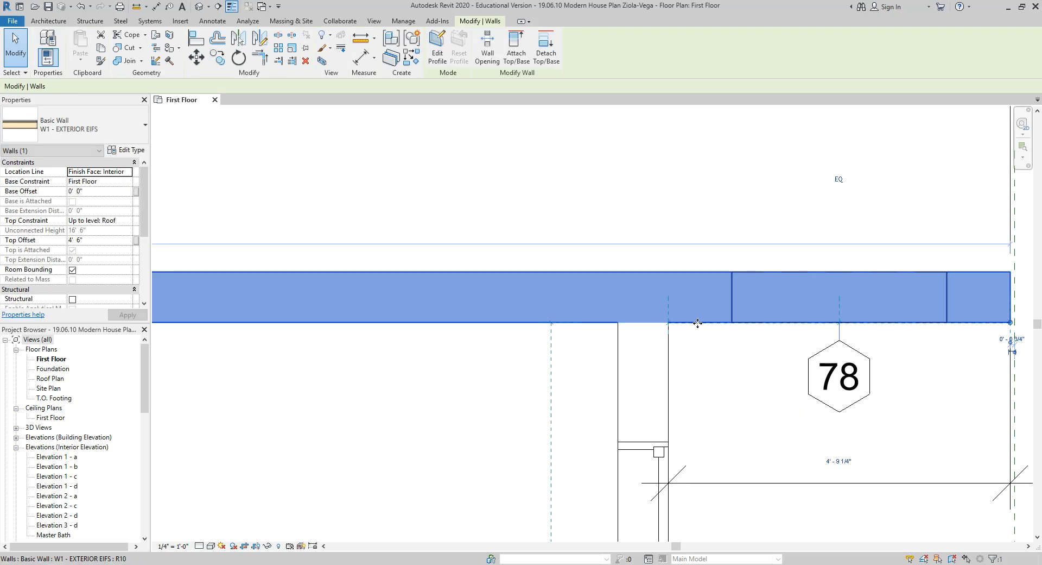
{"action": "left_click", "coordinate": [700, 352]}
{"action": "left_click", "coordinate": [703, 326]}
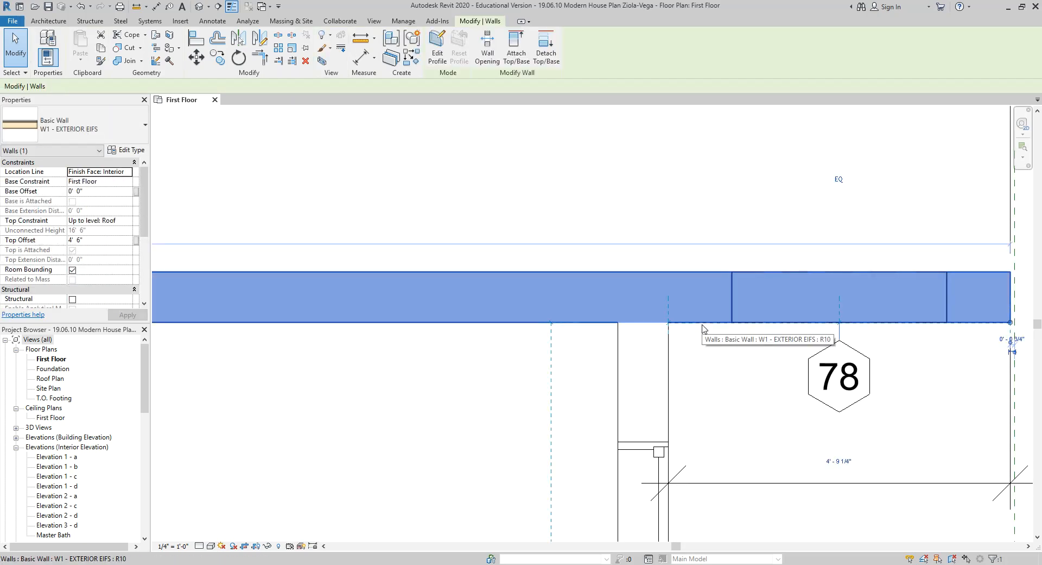
{"action": "key", "text": "l"}
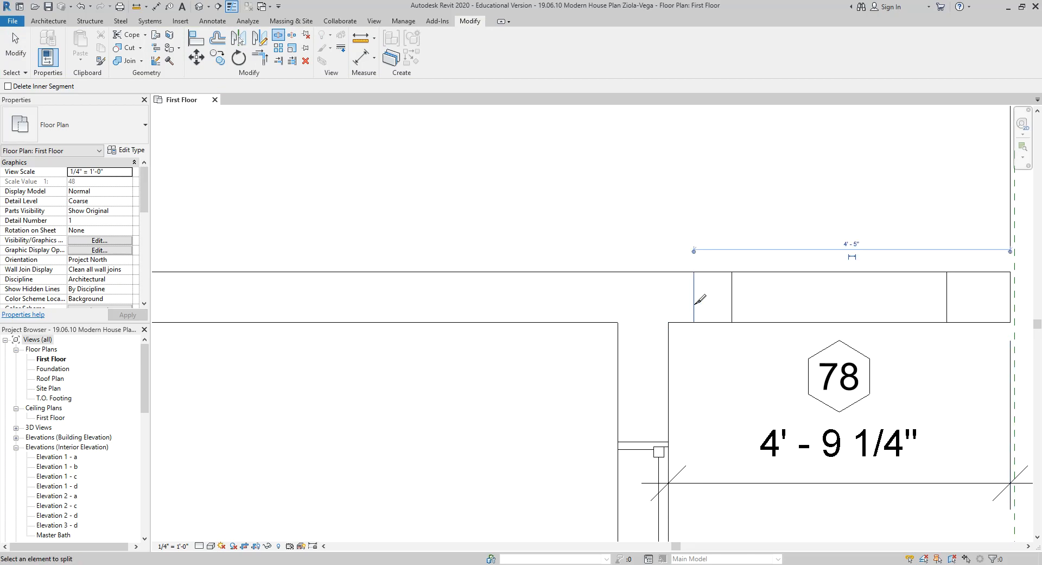
{"action": "left_click", "coordinate": [708, 294]}
{"action": "key", "text": "Escape"}
Step: Disallow the join at the split-off window 78 wall segment's inner end and pull that end back to leave a gap
{"action": "left_click", "coordinate": [706, 283]}
{"action": "left_click_drag", "start_coordinate": [695, 320], "coordinate": [694, 322]}
{"action": "left_click", "coordinate": [700, 336]}
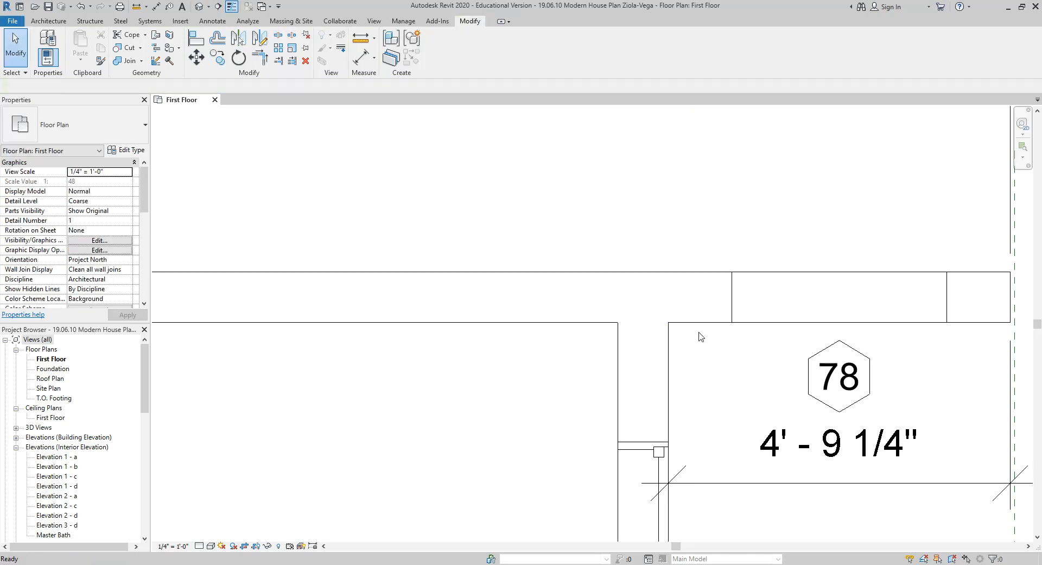
{"action": "scroll", "coordinate": [698, 334], "scroll_direction": "up", "scroll_amount": 2}
{"action": "left_click", "coordinate": [691, 318]}
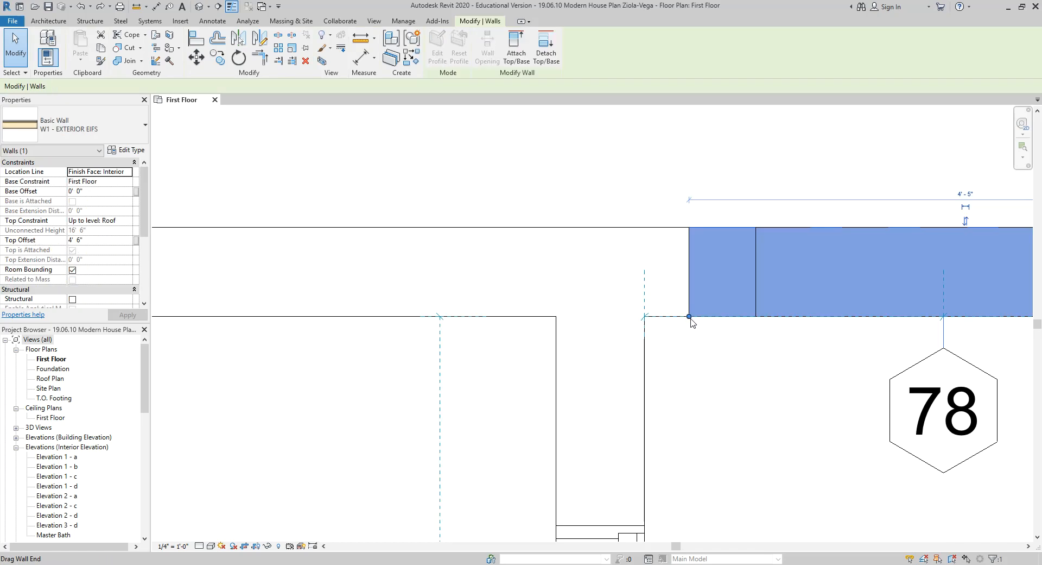
{"action": "right_click", "coordinate": [692, 323]}
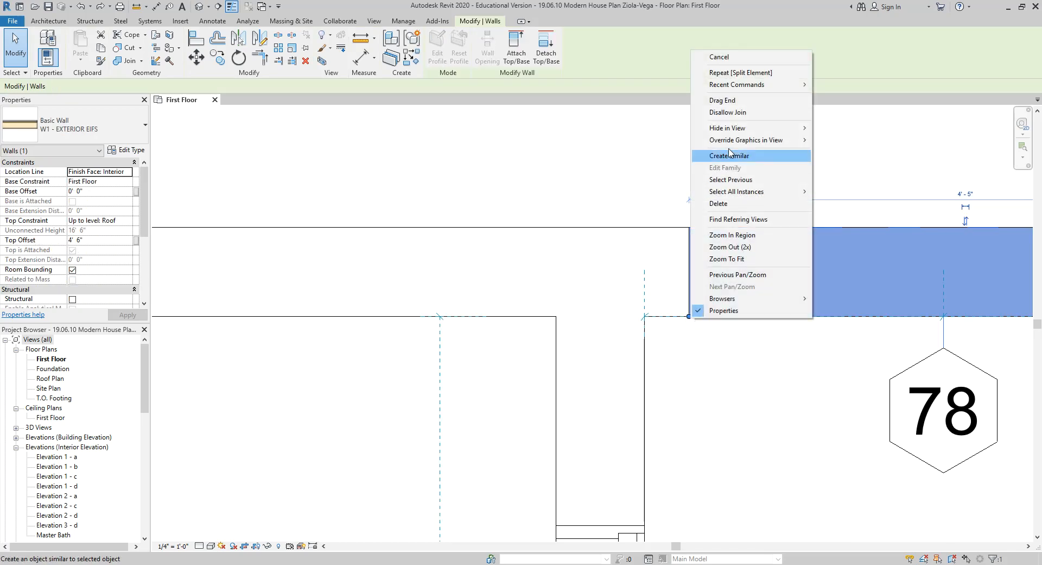
{"action": "left_click", "coordinate": [727, 113]}
{"action": "left_click_drag", "start_coordinate": [696, 322], "coordinate": [721, 316]}
{"action": "key", "text": "Escape"}
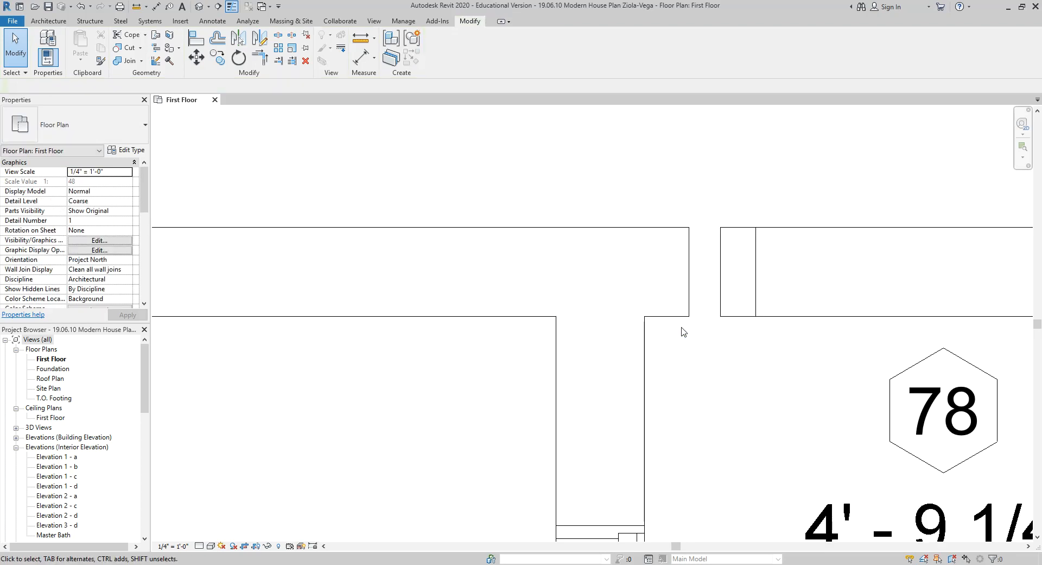
Step: Trim the upper exterior wall and the perpendicular wall holding window 71 into a clean corner
{"action": "key", "text": "t"}
{"action": "key", "text": "r"}
{"action": "left_click", "coordinate": [645, 343]}
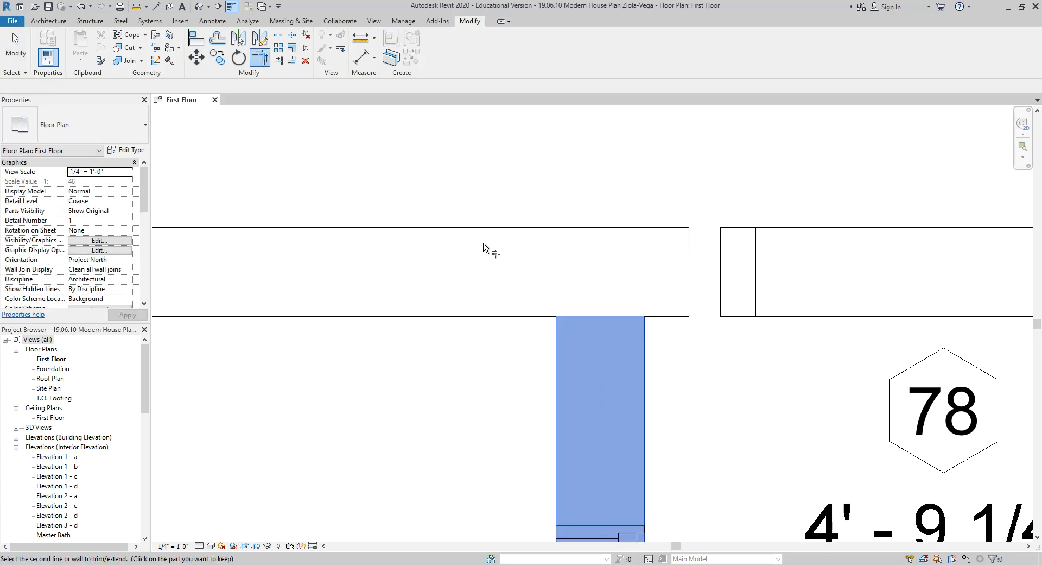
{"action": "left_click", "coordinate": [487, 252]}
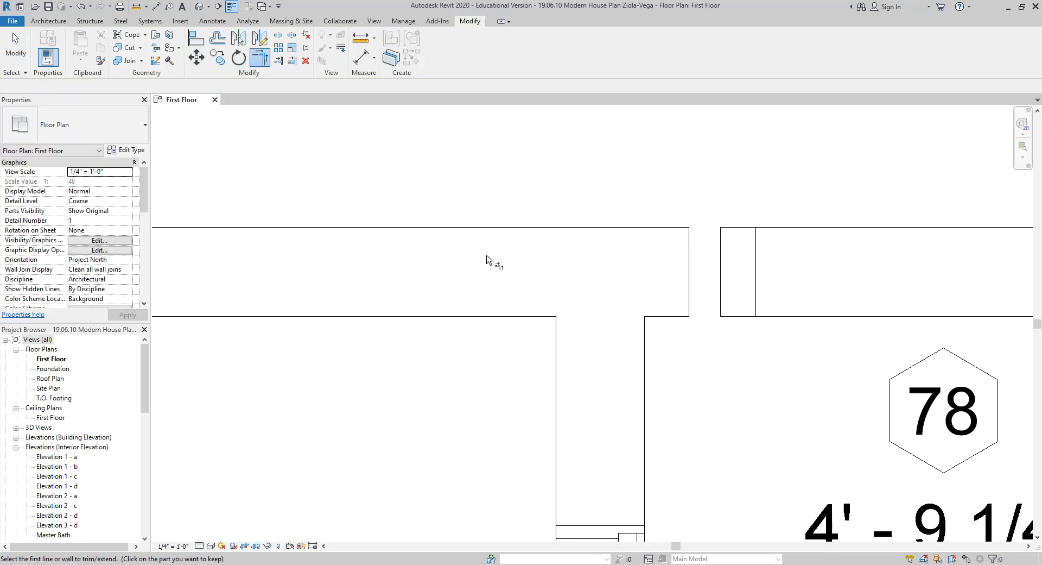
{"action": "left_click", "coordinate": [558, 343]}
{"action": "left_click", "coordinate": [534, 317]}
{"action": "scroll", "coordinate": [534, 317], "scroll_direction": "down", "scroll_amount": 3}
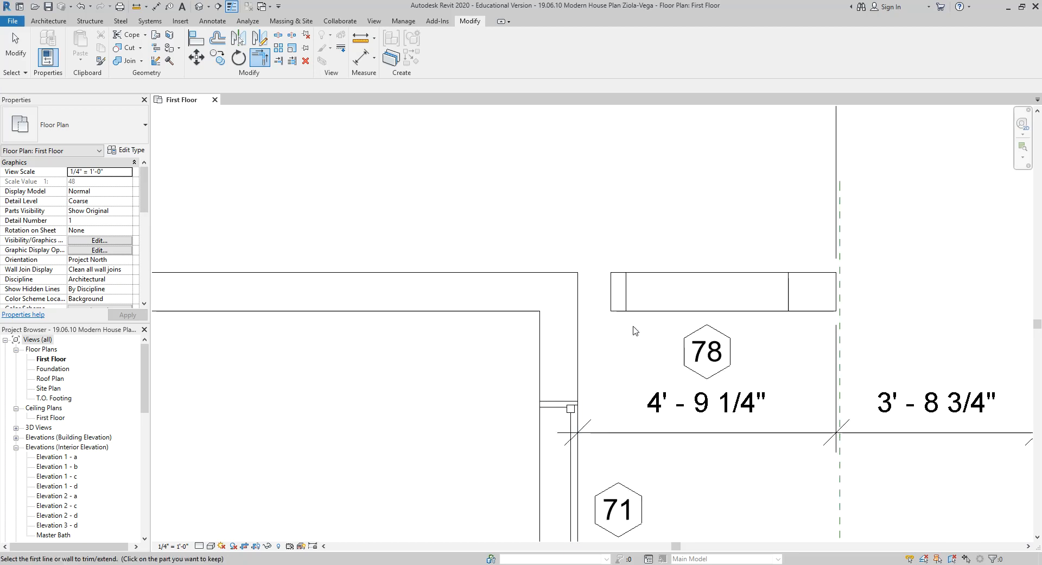
Step: Move the window 78 wall segment down from the upper wall line and extend its inner end to the window 71 wall
{"action": "key", "text": "Escape"}
{"action": "left_click", "coordinate": [611, 291]}
{"action": "left_click_drag", "start_coordinate": [611, 290], "coordinate": [613, 393]}
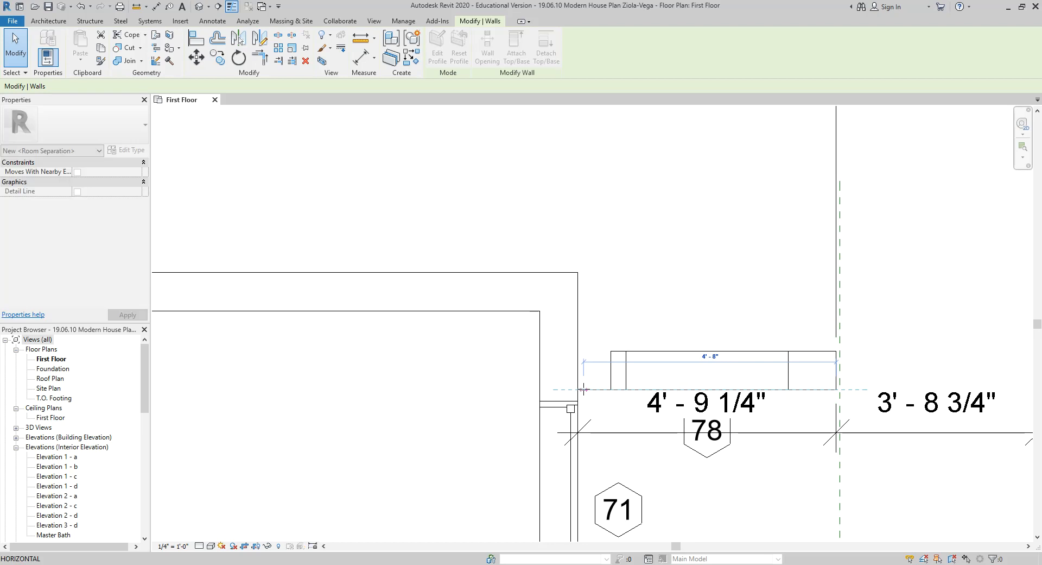
{"action": "key", "text": "Escape"}
Step: Move the interior dimension string under window 78 further down, clear of the relocated wall segment
{"action": "scroll", "coordinate": [696, 249], "scroll_direction": "down", "scroll_amount": 3}
{"action": "left_click", "coordinate": [705, 307]}
{"action": "left_click_drag", "start_coordinate": [706, 307], "coordinate": [706, 339]}
{"action": "left_click", "coordinate": [669, 228]}
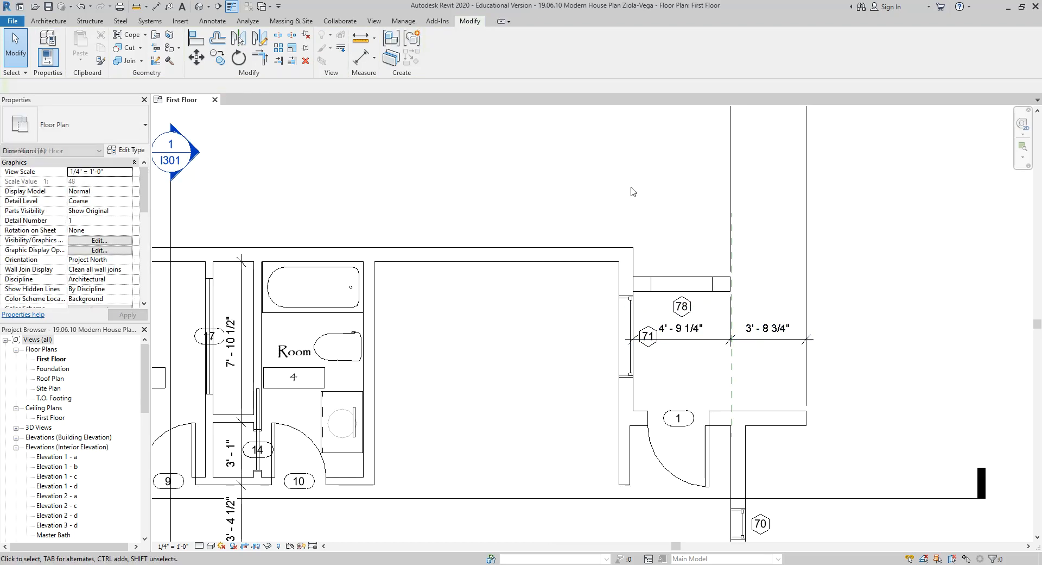
Step: Add a witness line to the second exterior string at the new building corner beside window 78
{"action": "scroll", "coordinate": [705, 234], "scroll_direction": "down", "scroll_amount": 2}
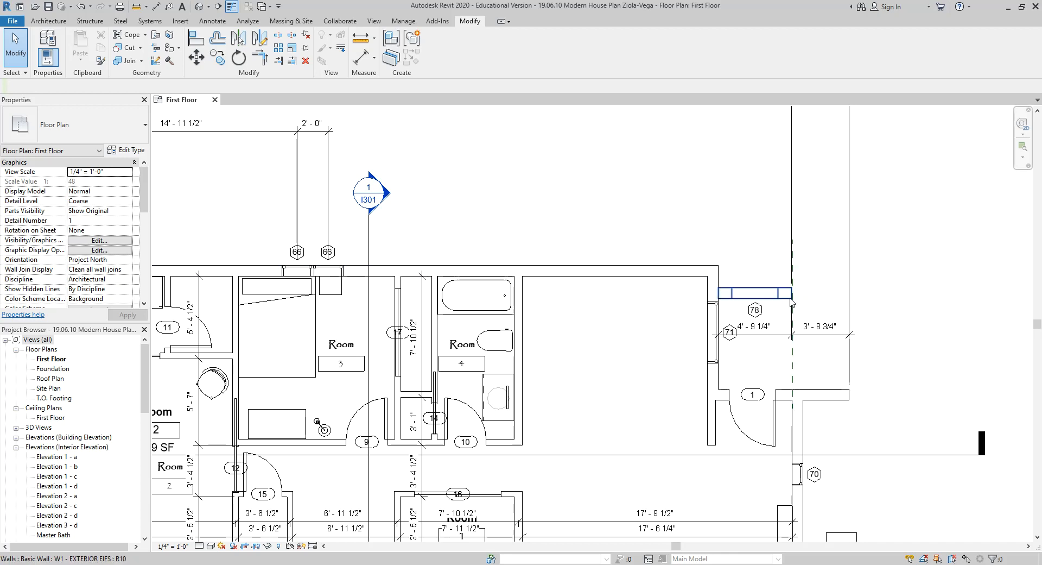
{"action": "scroll", "coordinate": [663, 197], "scroll_direction": "down", "scroll_amount": 2}
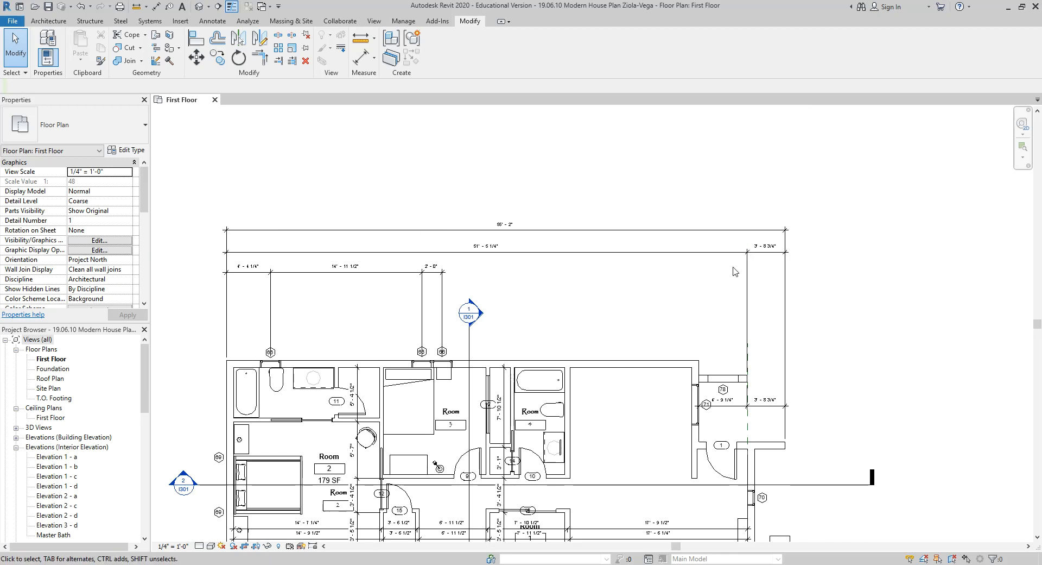
{"action": "left_click", "coordinate": [643, 250]}
{"action": "scroll", "coordinate": [604, 281], "scroll_direction": "up", "scroll_amount": 1}
{"action": "middle_click_drag", "start_coordinate": [673, 254], "coordinate": [710, 229]}
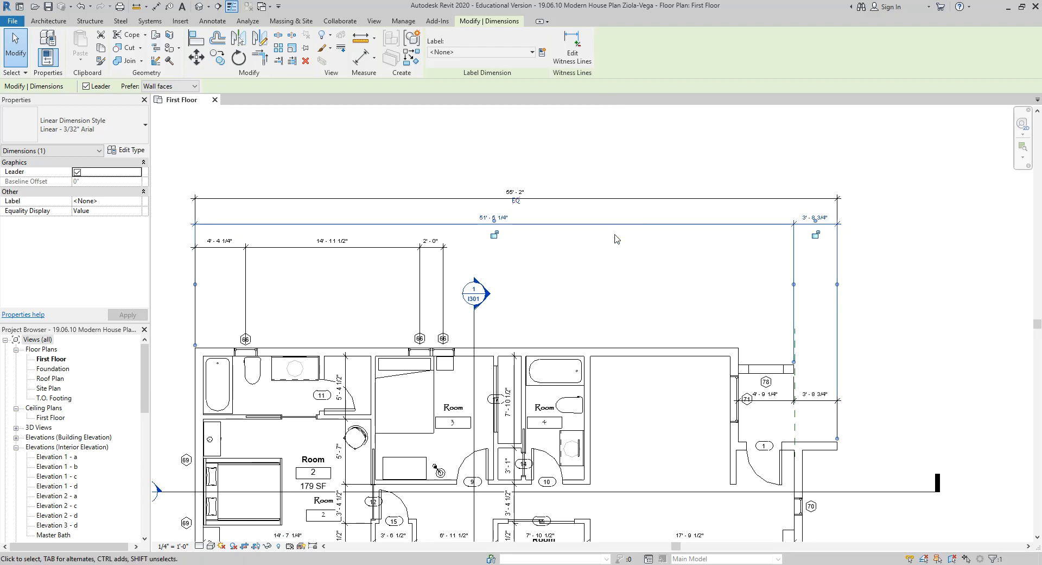
{"action": "left_click", "coordinate": [574, 58]}
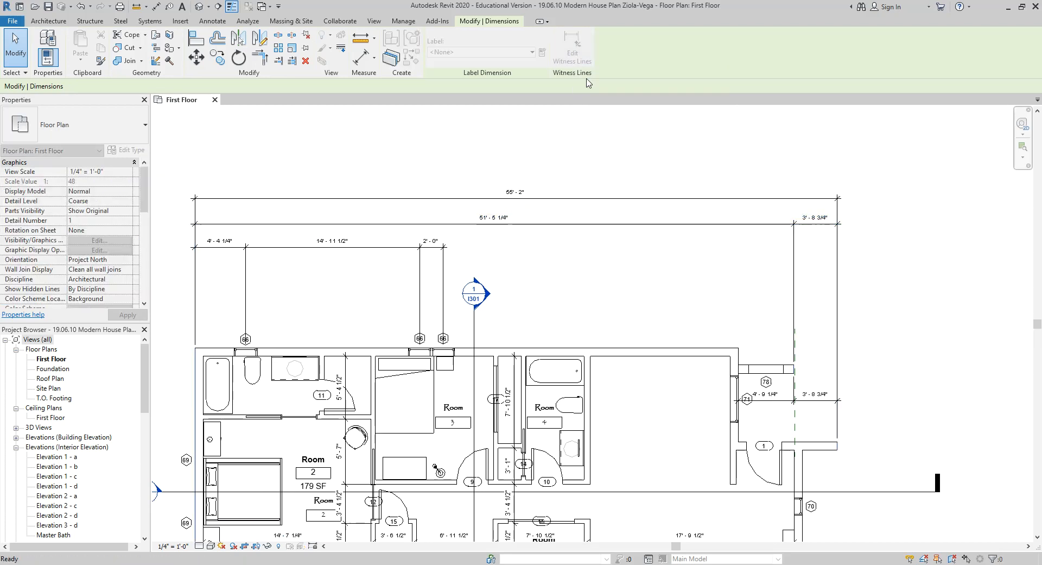
{"action": "left_click", "coordinate": [739, 357]}
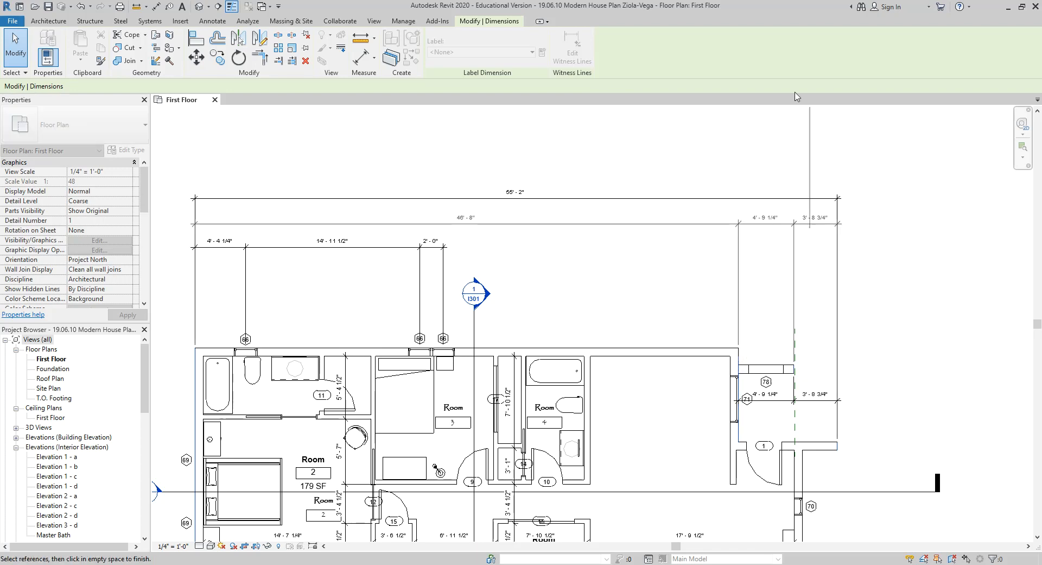
{"action": "left_click", "coordinate": [937, 251]}
{"action": "key", "text": "Escape"}
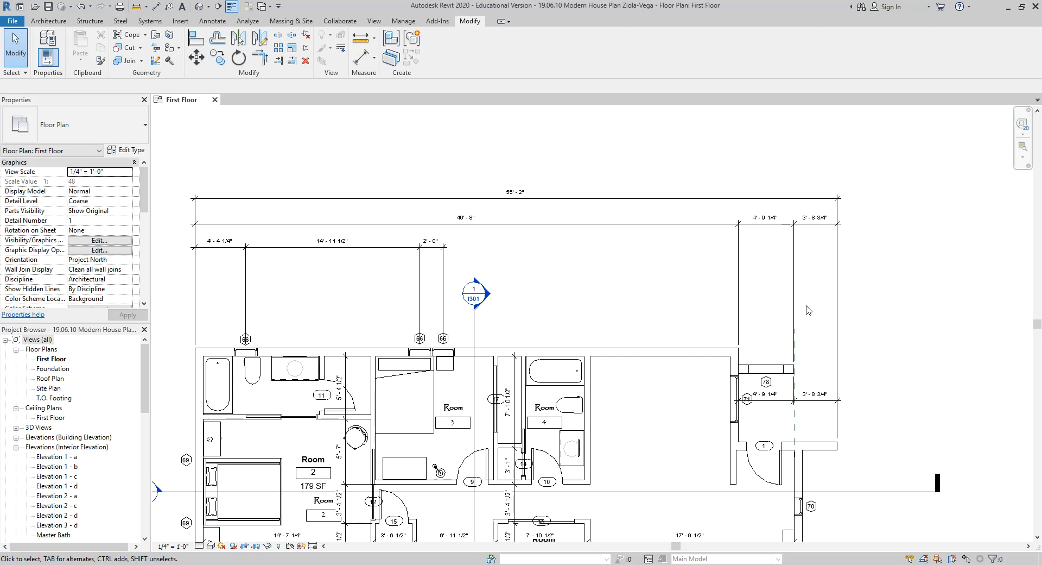
Step: Extend the third exterior string with witness lines at the building corner, window 78's centre and that wall segment's free end
{"action": "middle_click_drag", "start_coordinate": [572, 252], "coordinate": [586, 226]}
{"action": "left_click", "coordinate": [462, 240]}
{"action": "left_click", "coordinate": [459, 242]}
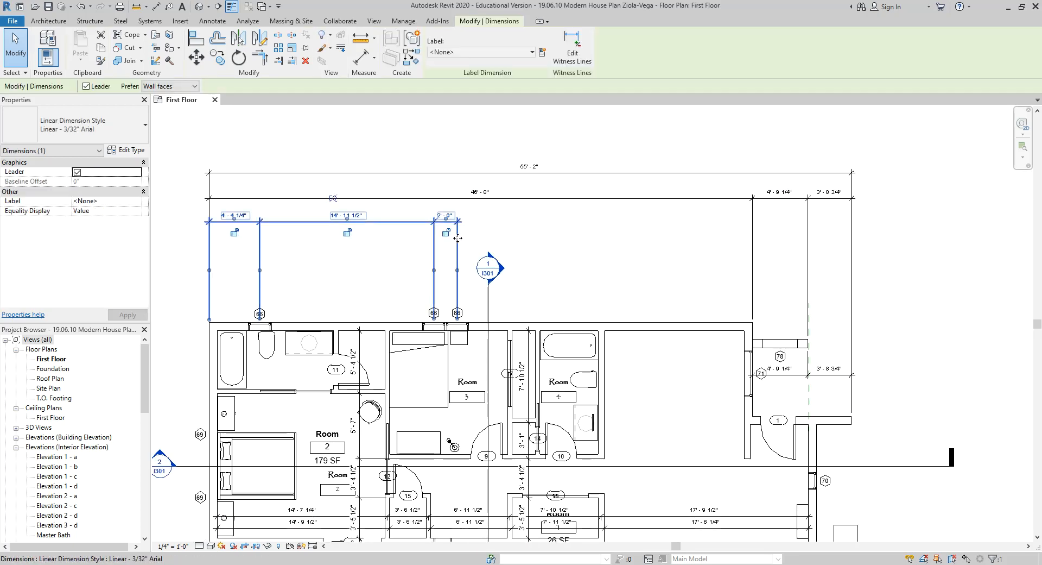
{"action": "left_click", "coordinate": [571, 57]}
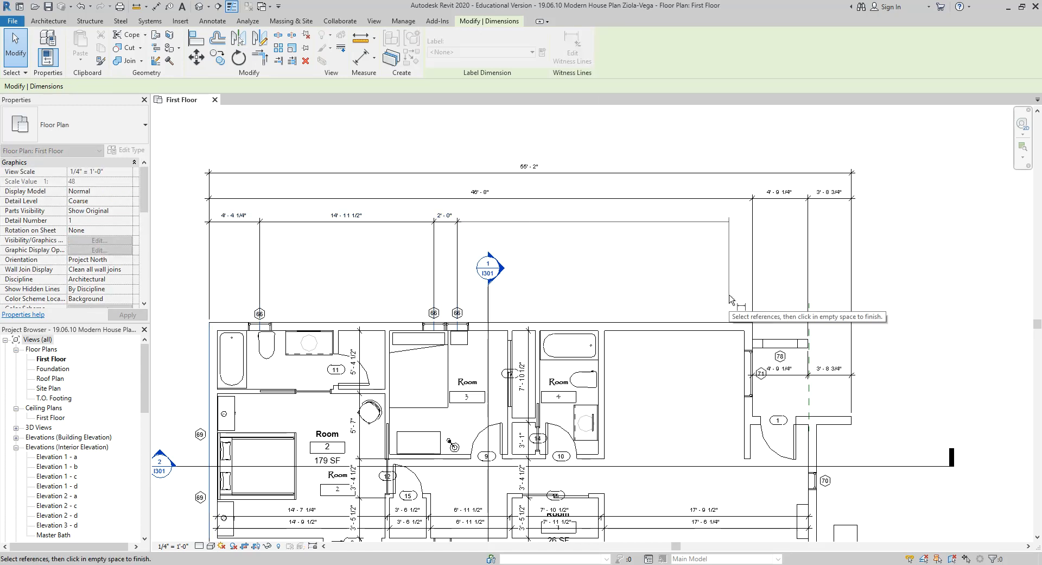
{"action": "left_click", "coordinate": [753, 329]}
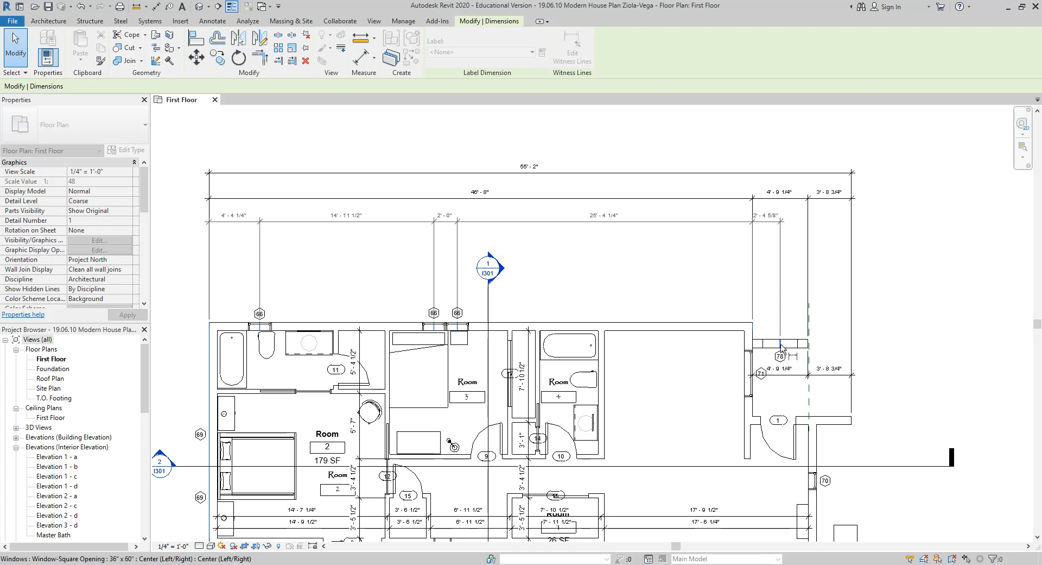
{"action": "scroll", "coordinate": [780, 343], "scroll_direction": "up", "scroll_amount": 4}
{"action": "scroll", "coordinate": [853, 347], "scroll_direction": "down", "scroll_amount": 3}
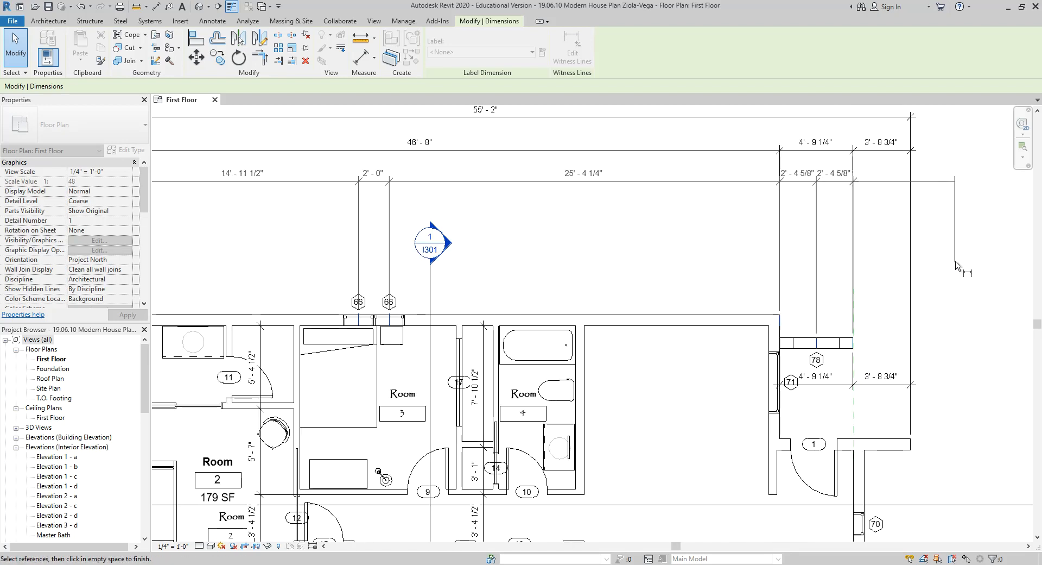
{"action": "left_click", "coordinate": [965, 262]}
{"action": "scroll", "coordinate": [679, 206], "scroll_direction": "down", "scroll_amount": 2}
{"action": "key", "text": "Escape"}
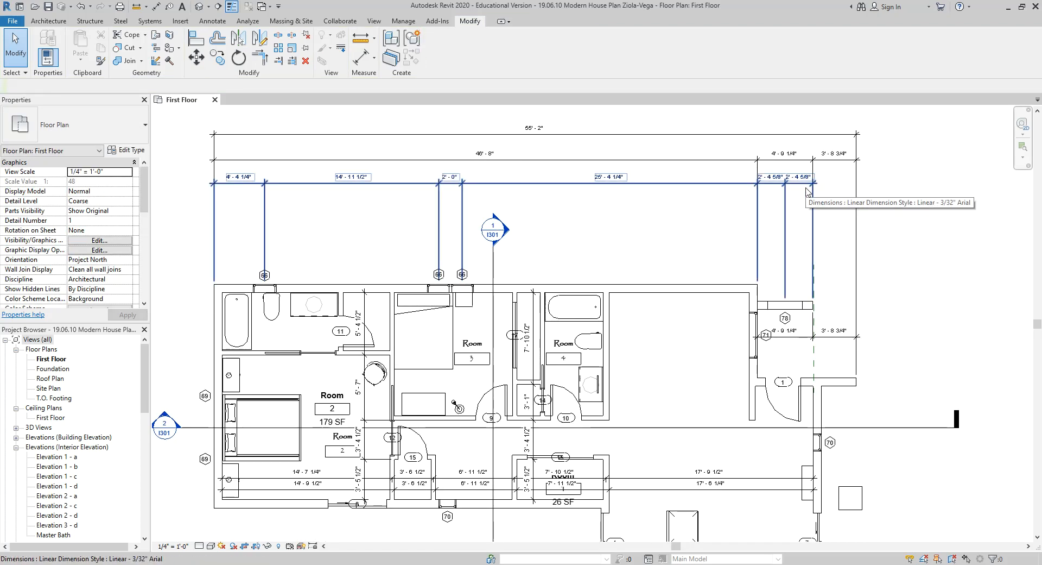
Step: Open the North building elevation
{"action": "scroll", "coordinate": [367, 210], "scroll_direction": "up", "scroll_amount": 3}
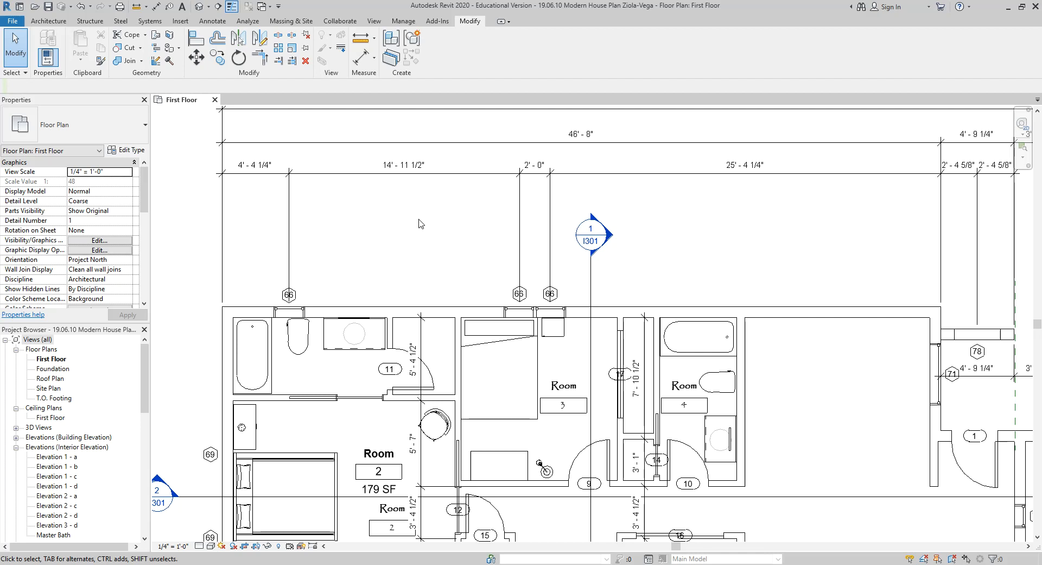
{"action": "scroll", "coordinate": [337, 223], "scroll_direction": "down", "scroll_amount": 3}
{"action": "middle_click_drag", "start_coordinate": [400, 210], "coordinate": [378, 268]}
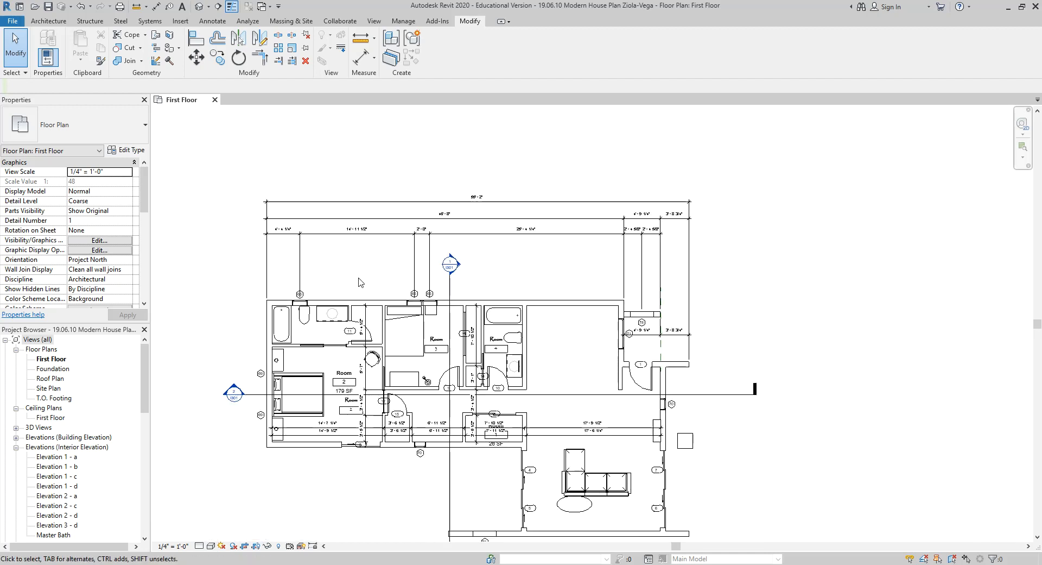
{"action": "left_click", "coordinate": [144, 368]}
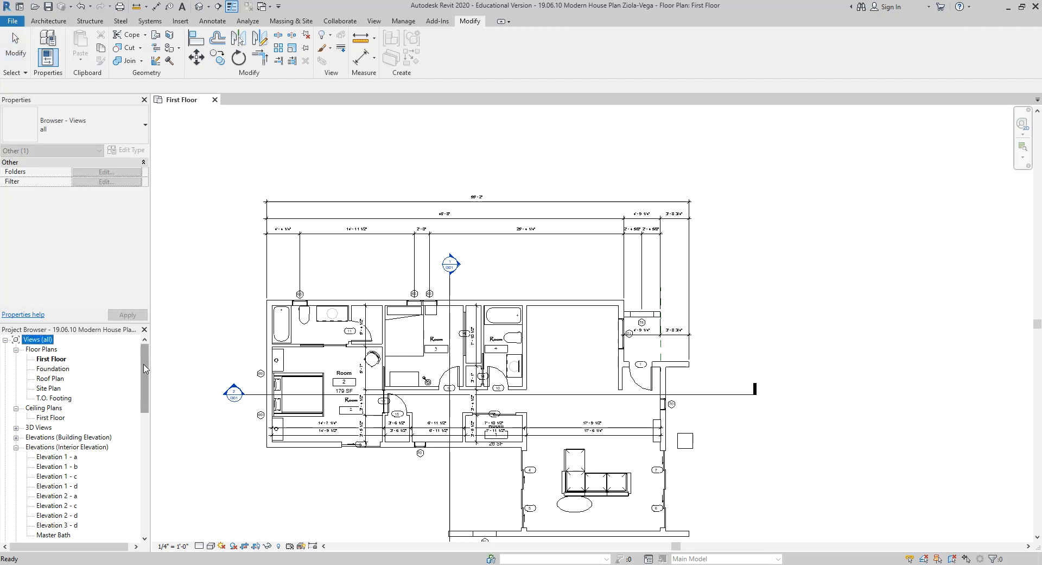
{"action": "left_click", "coordinate": [61, 360]}
{"action": "scroll", "coordinate": [302, 234], "scroll_direction": "down", "scroll_amount": 1}
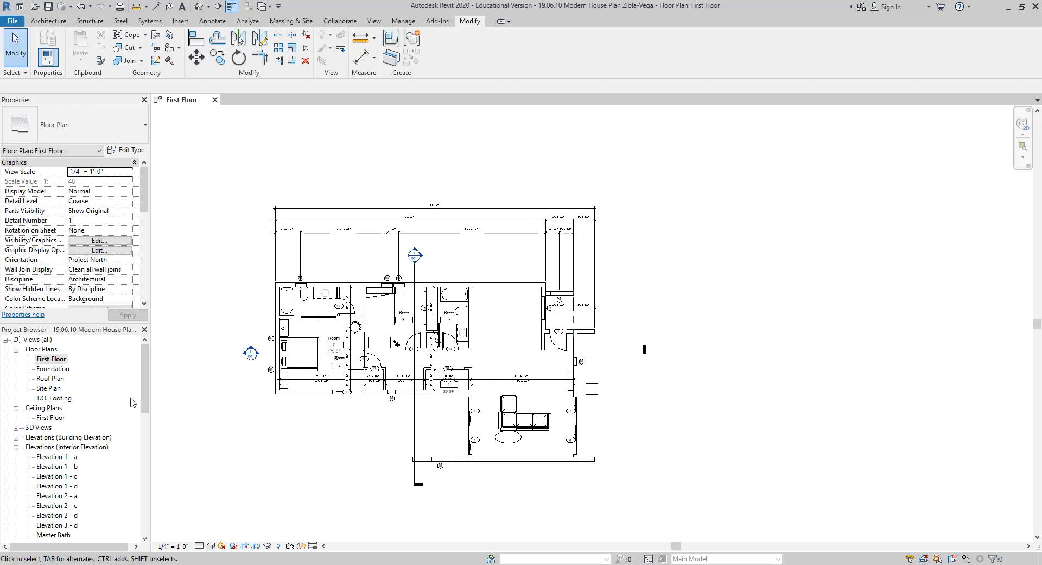
{"action": "scroll", "coordinate": [130, 402], "scroll_direction": "down", "scroll_amount": 10}
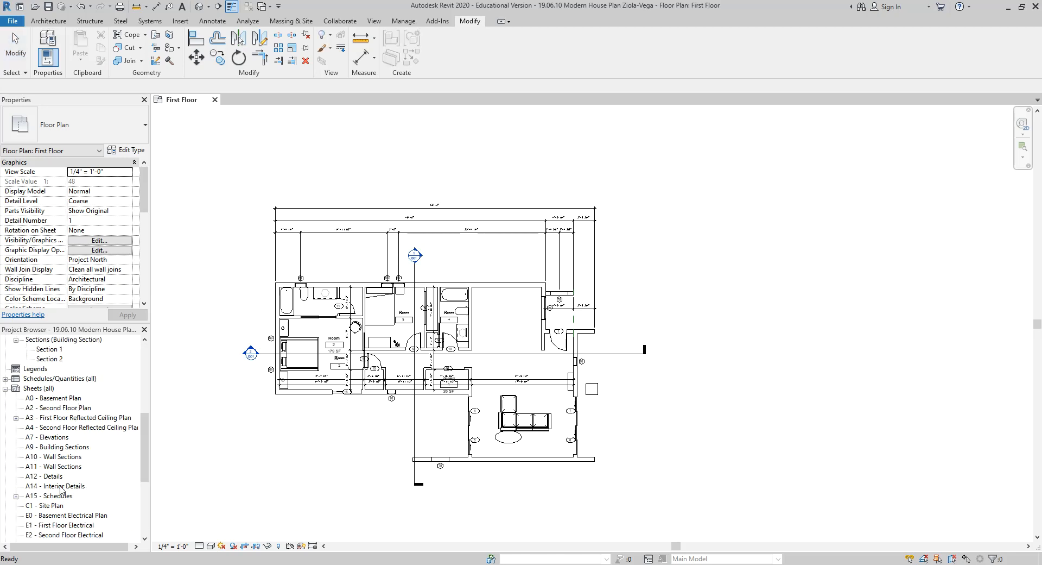
{"action": "scroll", "coordinate": [64, 471], "scroll_direction": "up", "scroll_amount": 4}
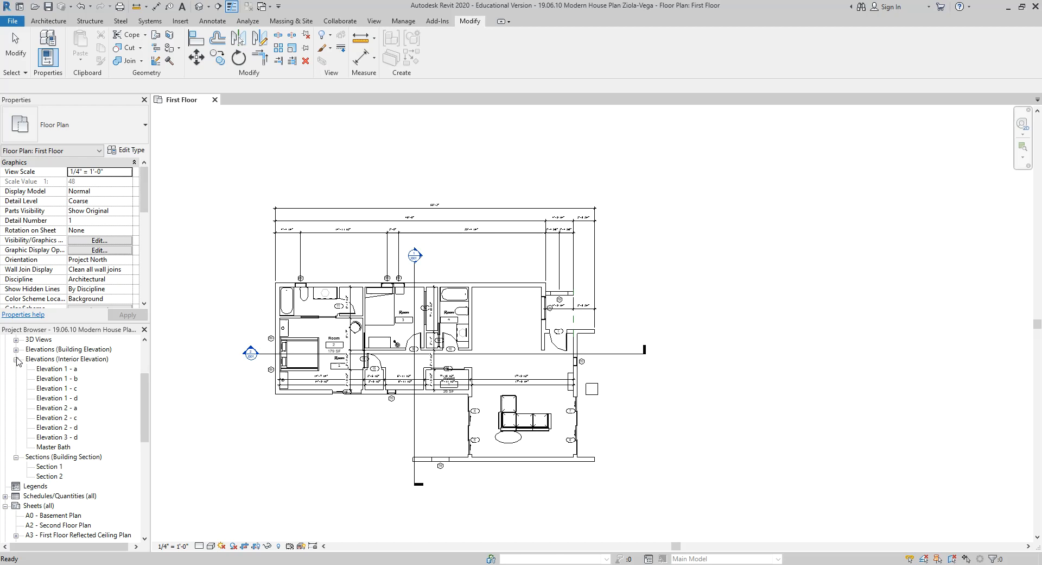
{"action": "left_click", "coordinate": [17, 350]}
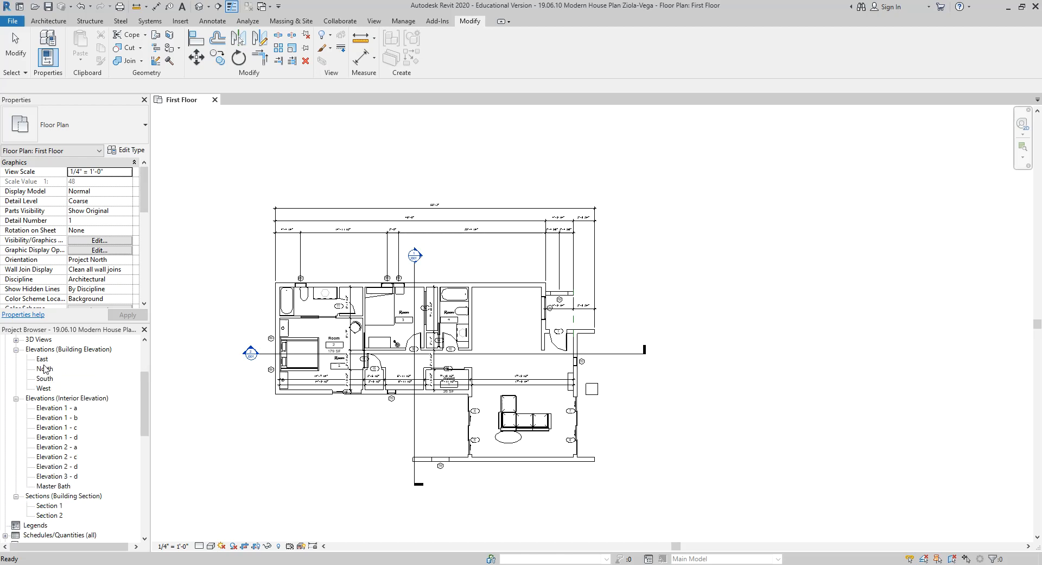
{"action": "double_click", "coordinate": [45, 368]}
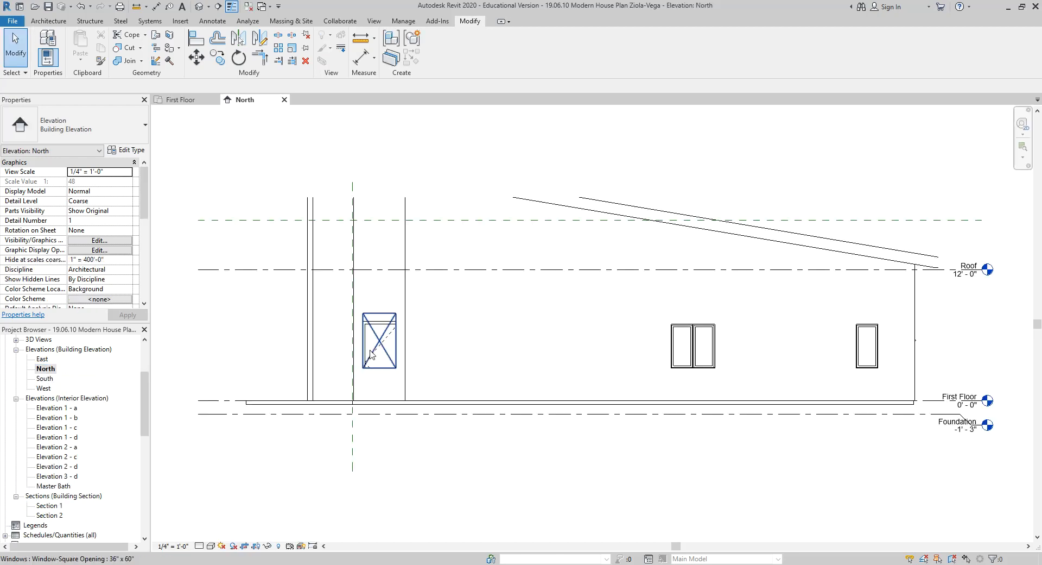
Step: Place an aligned dimension below the single window from its centre to the nearest exterior wall end
{"action": "middle_click_drag", "start_coordinate": [749, 457], "coordinate": [663, 437]}
{"action": "left_click", "coordinate": [619, 328]}
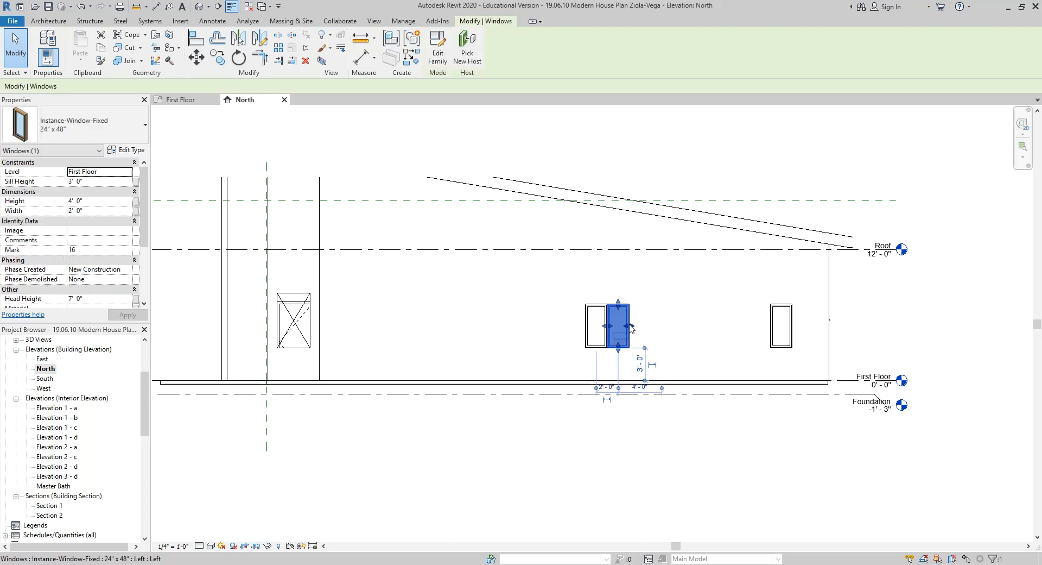
{"action": "left_click", "coordinate": [673, 493]}
{"action": "key", "text": "d"}
{"action": "key", "text": "i"}
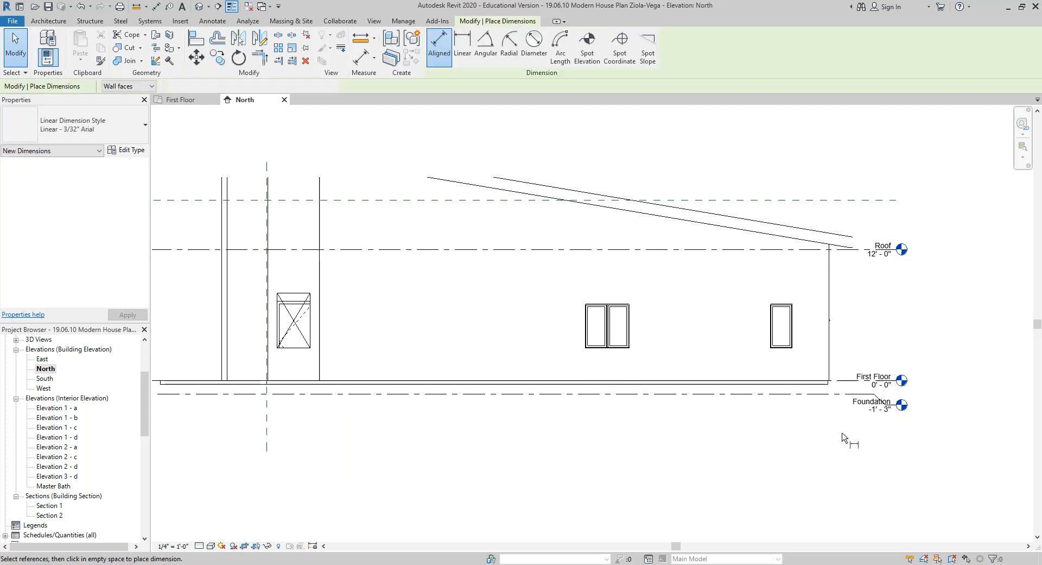
{"action": "left_click", "coordinate": [783, 333]}
{"action": "left_click", "coordinate": [619, 411]}
{"action": "scroll", "coordinate": [781, 345], "scroll_direction": "up", "scroll_amount": 3}
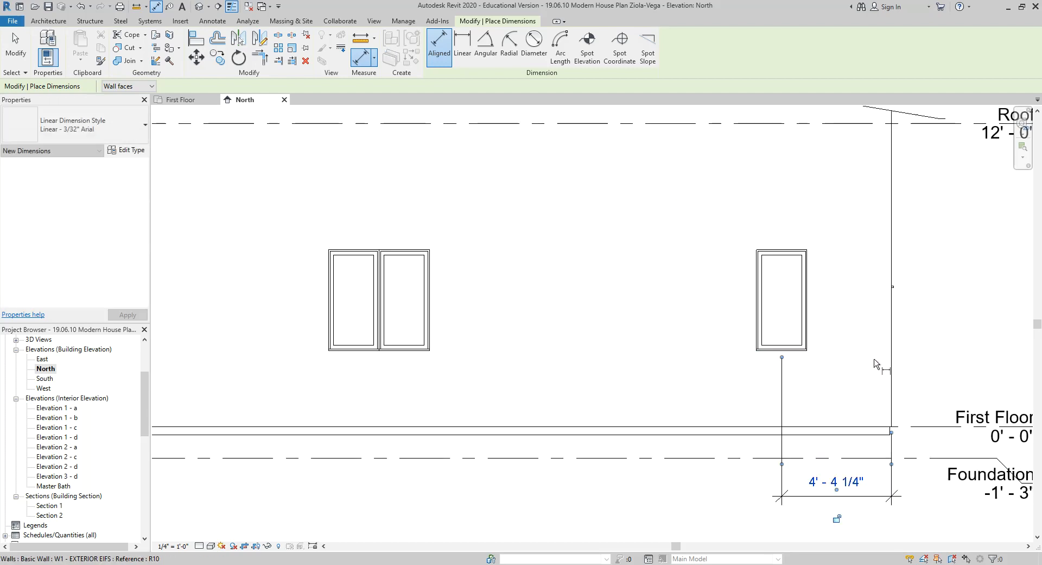
{"action": "key", "text": "Escape"}
{"action": "key", "text": "Escape"}
{"action": "middle_click_drag", "start_coordinate": [875, 364], "coordinate": [650, 317]}
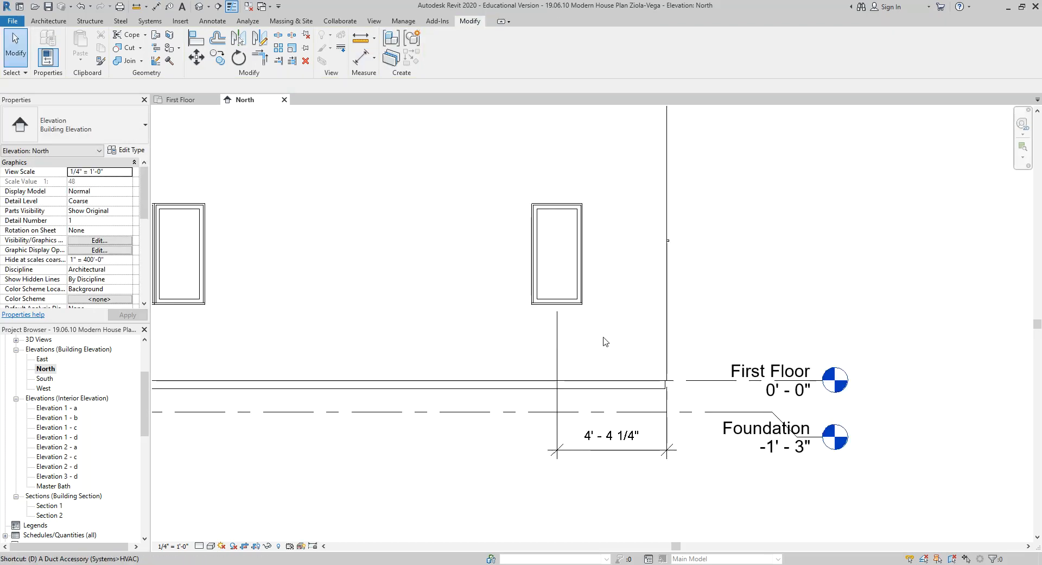
Step: Place an aligned dimension string above the same window from the exterior wall end to both window edges, and select it
{"action": "key", "text": "d"}
{"action": "key", "text": "i"}
{"action": "left_click", "coordinate": [668, 271]}
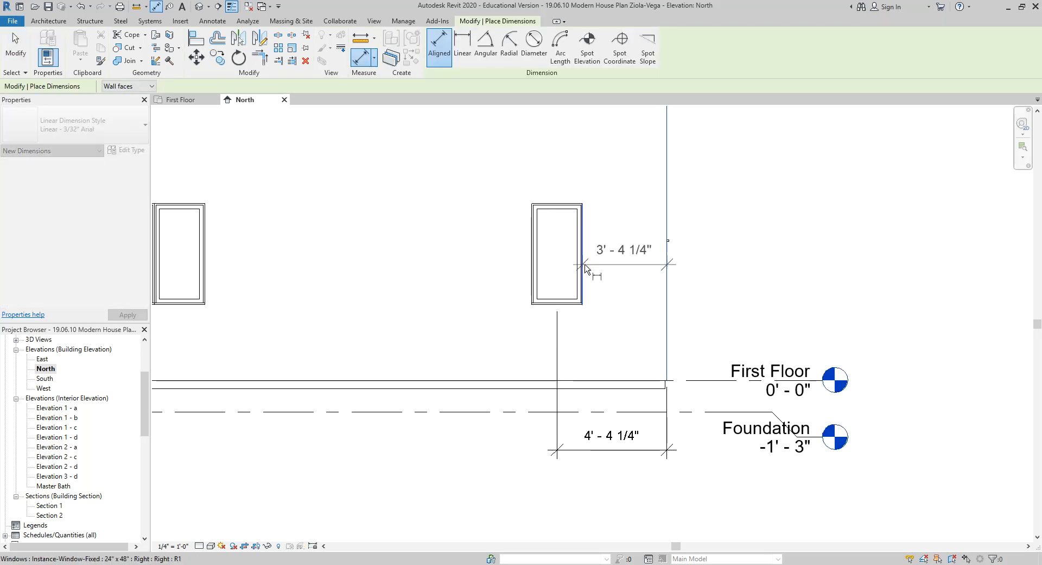
{"action": "left_click", "coordinate": [531, 231]}
{"action": "left_click", "coordinate": [445, 176]}
{"action": "key", "text": "Escape"}
{"action": "key", "text": "Escape"}
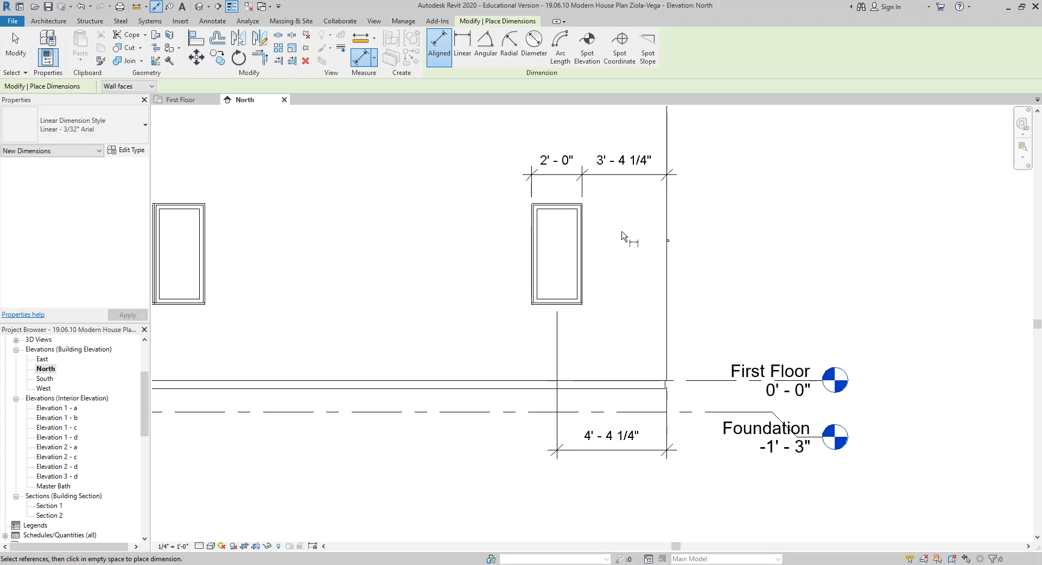
{"action": "left_click", "coordinate": [624, 174]}
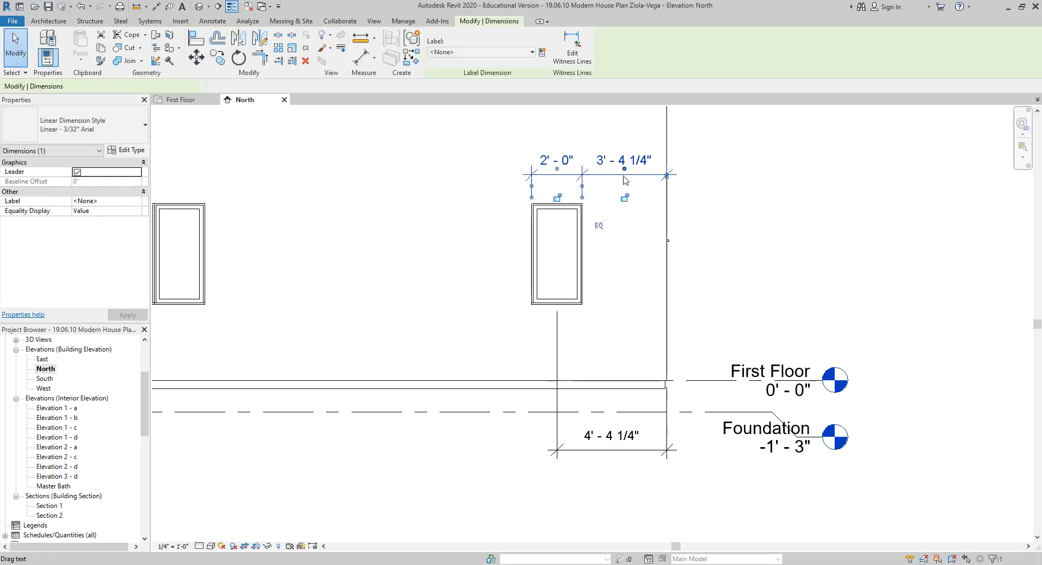
Step: Move the single window's edge dimension string beneath its centre dimension, below the Foundation level line
{"action": "left_click_drag", "start_coordinate": [622, 176], "coordinate": [612, 507]}
{"action": "key", "text": "Escape"}
{"action": "scroll", "coordinate": [669, 414], "scroll_direction": "up", "scroll_amount": 2}
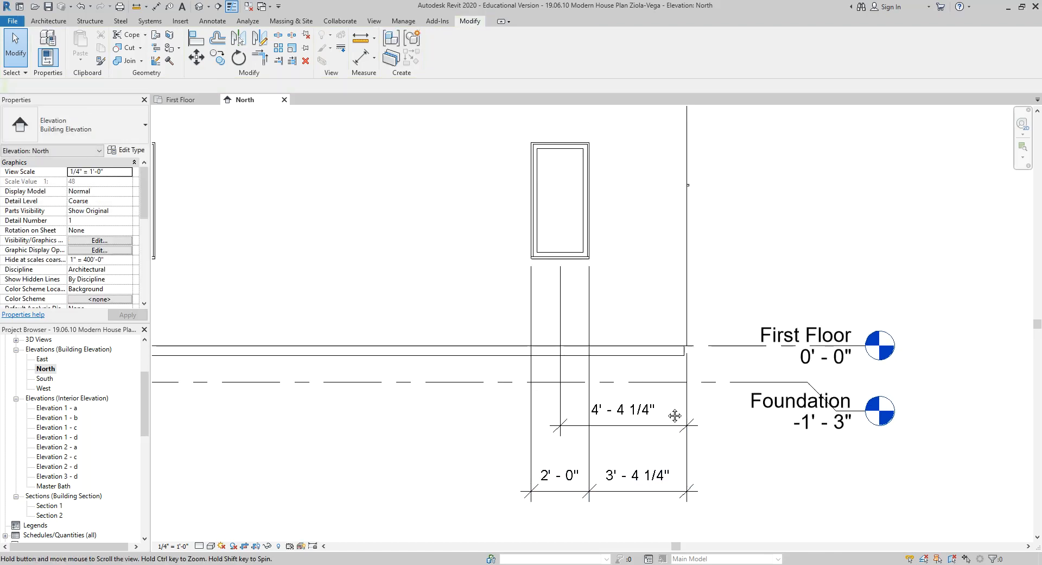
{"action": "left_click", "coordinate": [675, 378]}
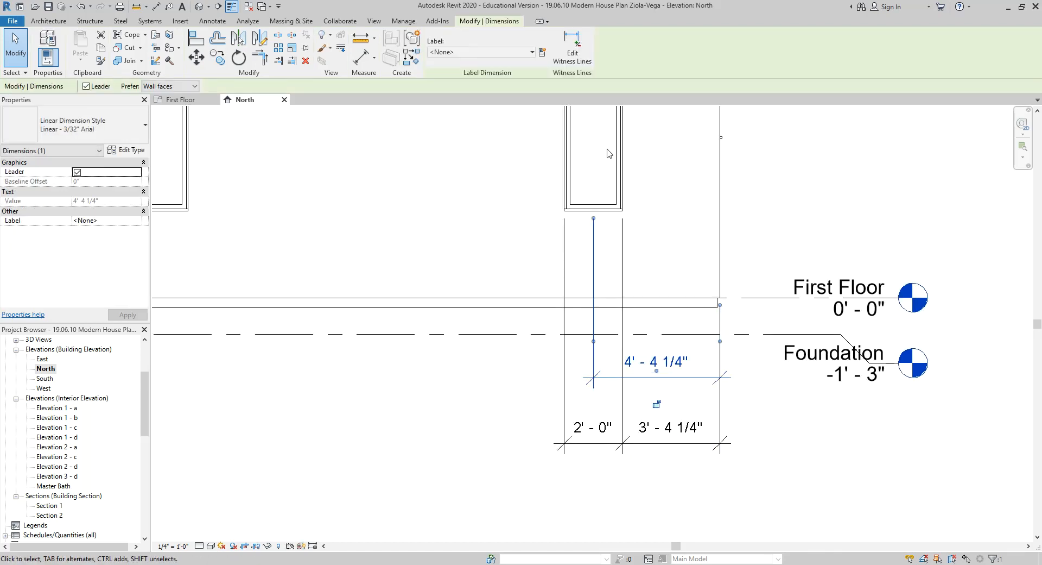
{"action": "left_click", "coordinate": [573, 48]}
{"action": "scroll", "coordinate": [575, 124], "scroll_direction": "down", "scroll_amount": 1}
{"action": "left_click", "coordinate": [241, 172]}
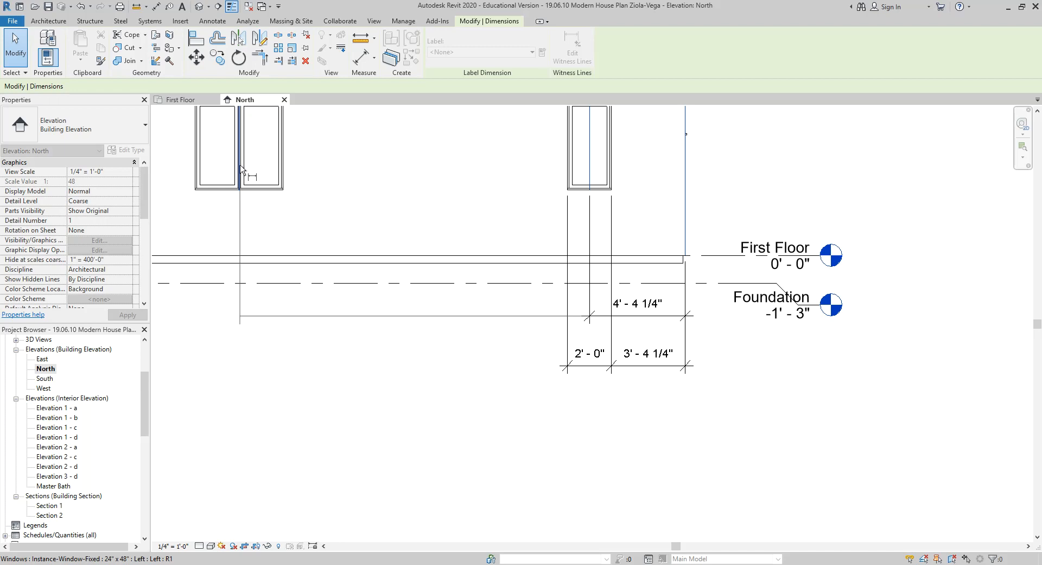
{"action": "left_click", "coordinate": [312, 439]}
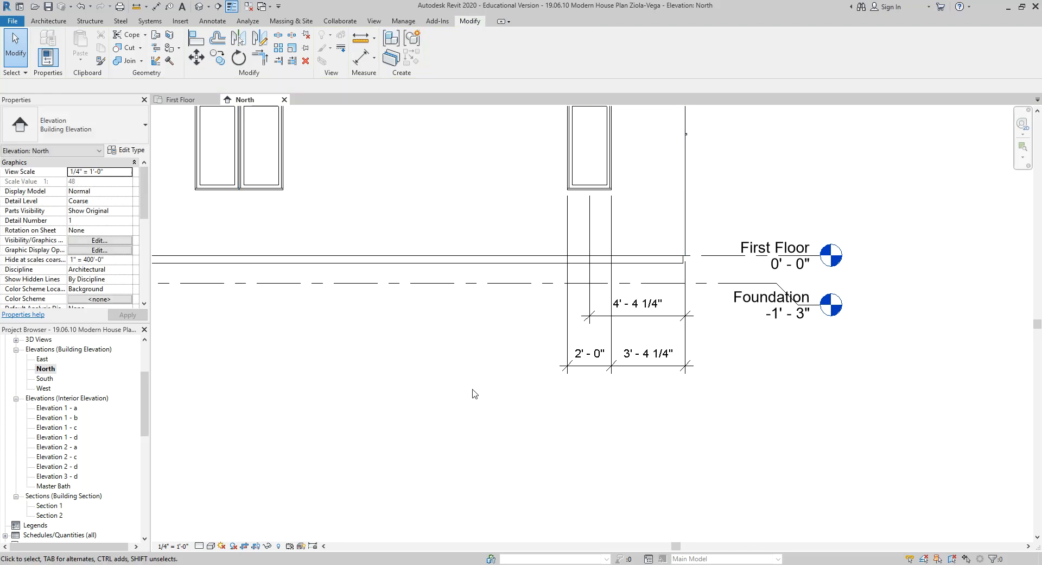
Step: Extend the single window's centre dimension string with a witness line at the centre of the neighbouring double window
{"action": "left_click", "coordinate": [590, 223]}
{"action": "left_click", "coordinate": [563, 59]}
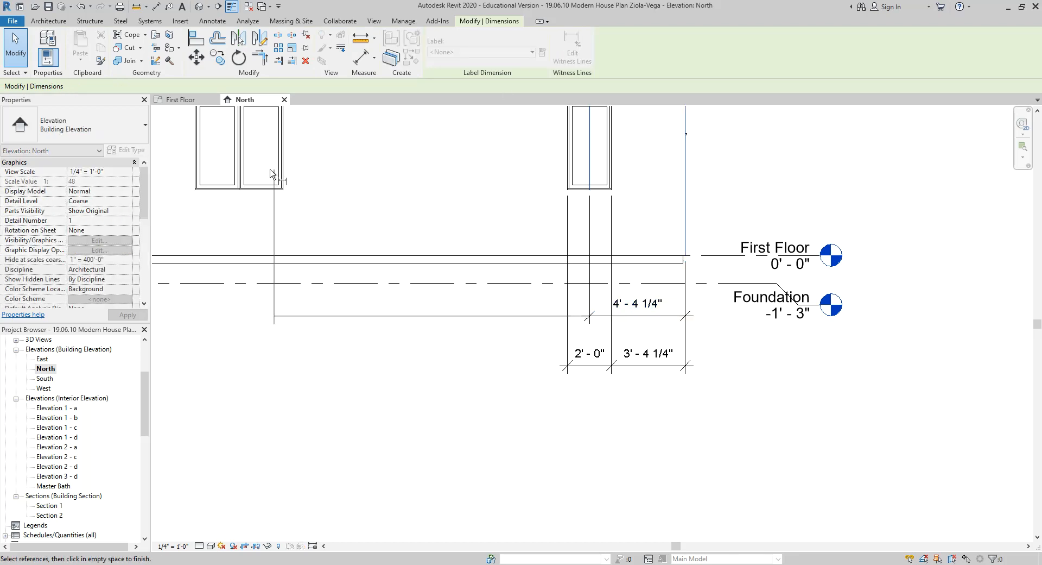
{"action": "left_click", "coordinate": [240, 171]}
{"action": "middle_click_drag", "start_coordinate": [414, 201], "coordinate": [502, 250]}
{"action": "scroll", "coordinate": [484, 229], "scroll_direction": "down", "scroll_amount": 2}
{"action": "left_click", "coordinate": [243, 429]}
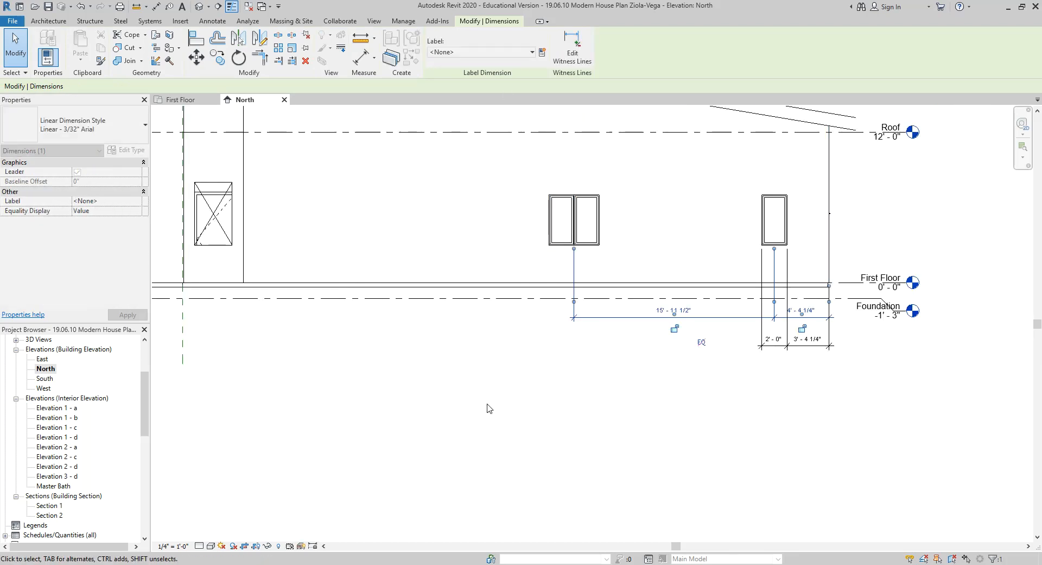
{"action": "left_click", "coordinate": [874, 369]}
Step: Extend the lower edge dimension string with witness lines at both outer edges of the double window
{"action": "scroll", "coordinate": [874, 369], "scroll_direction": "up", "scroll_amount": 2}
{"action": "left_click", "coordinate": [736, 323]}
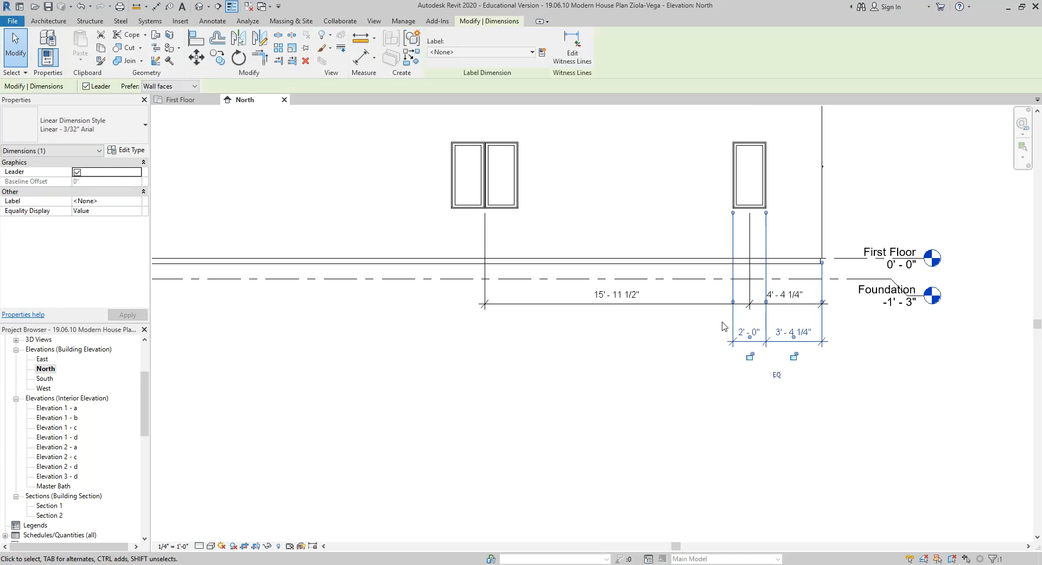
{"action": "left_click", "coordinate": [573, 51]}
{"action": "left_click", "coordinate": [519, 203]}
{"action": "left_click", "coordinate": [451, 204]}
{"action": "left_click", "coordinate": [326, 353]}
{"action": "left_click", "coordinate": [683, 409]}
Step: Compare the single window's centre-based and edge-based dimension strings with the window's actual edges
{"action": "scroll", "coordinate": [540, 361], "scroll_direction": "up", "scroll_amount": 3}
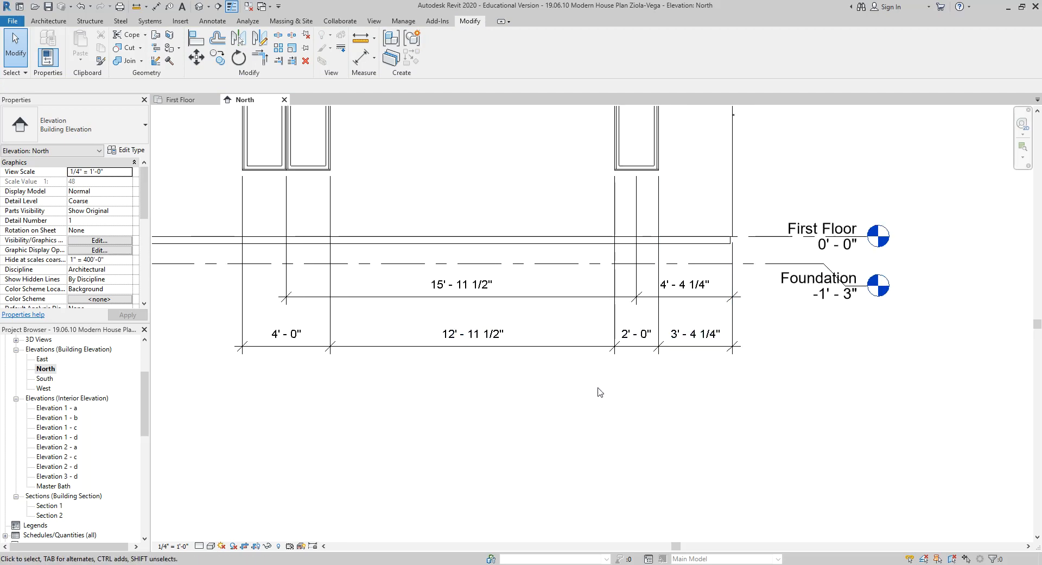
{"action": "middle_click_drag", "start_coordinate": [596, 389], "coordinate": [586, 439]}
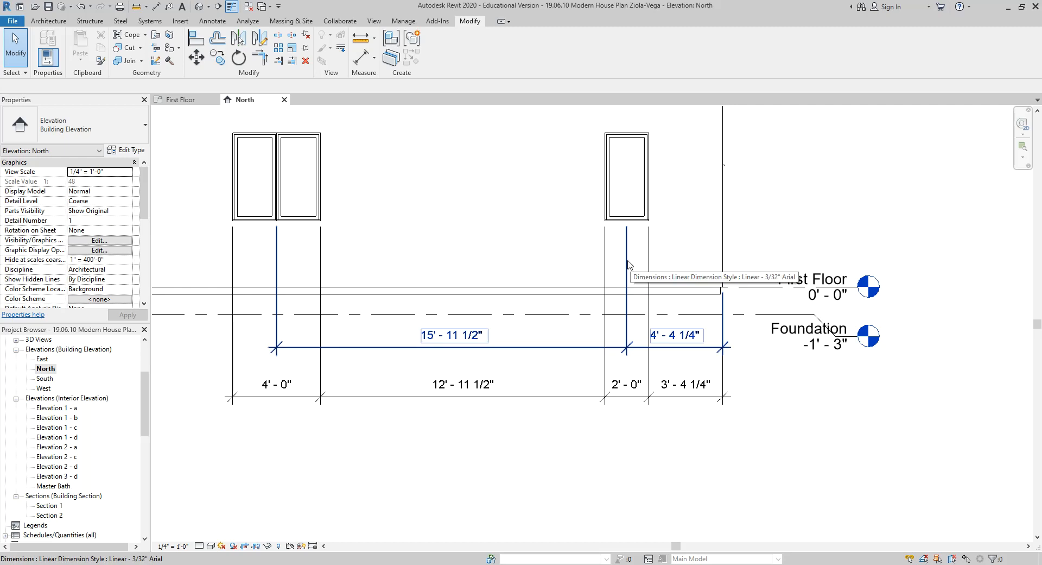
{"action": "left_click", "coordinate": [634, 219]}
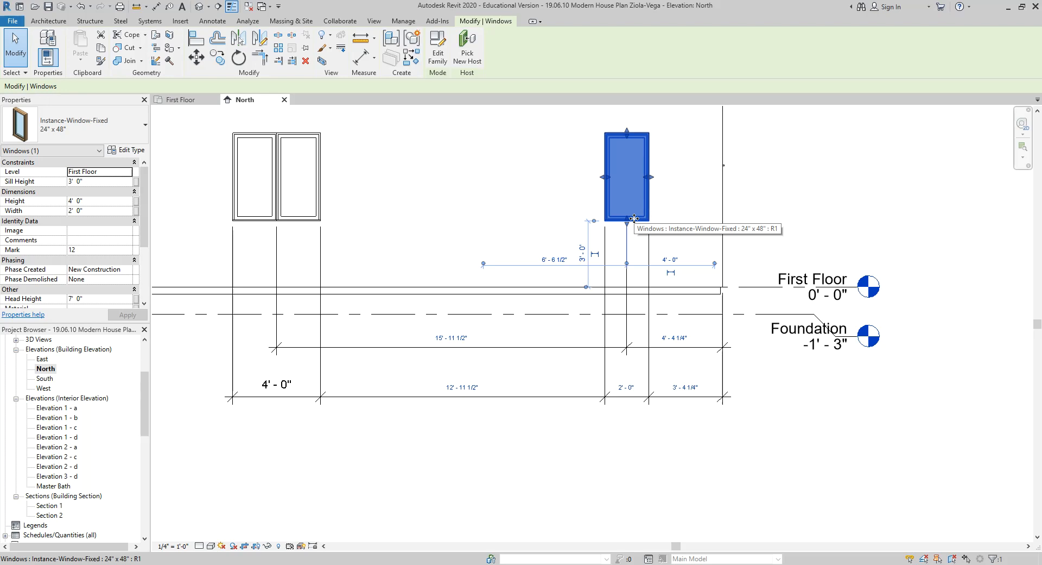
{"action": "middle_click_drag", "start_coordinate": [778, 196], "coordinate": [696, 237]}
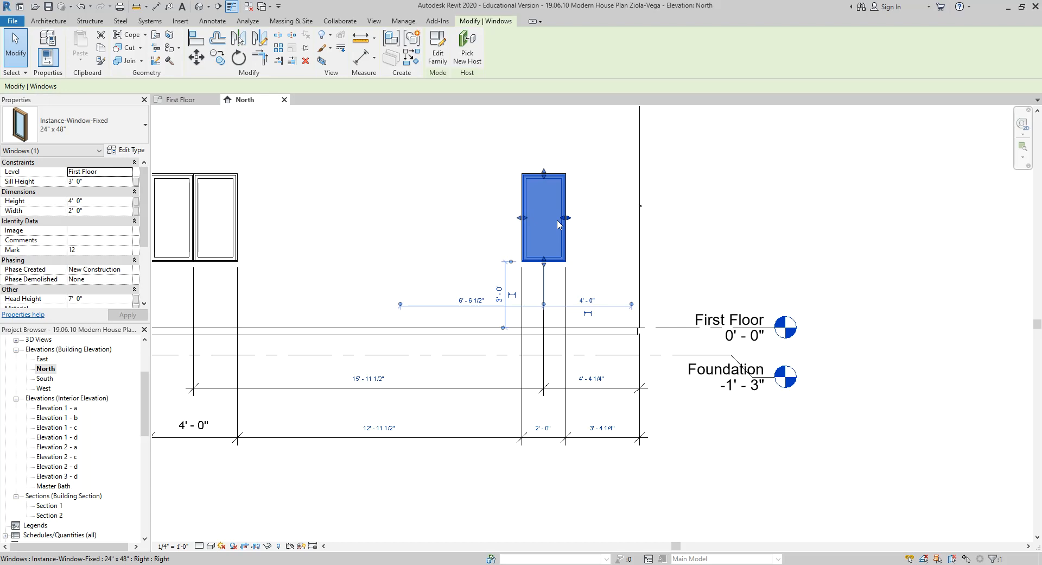
{"action": "left_click", "coordinate": [580, 227]}
{"action": "left_click", "coordinate": [566, 219]}
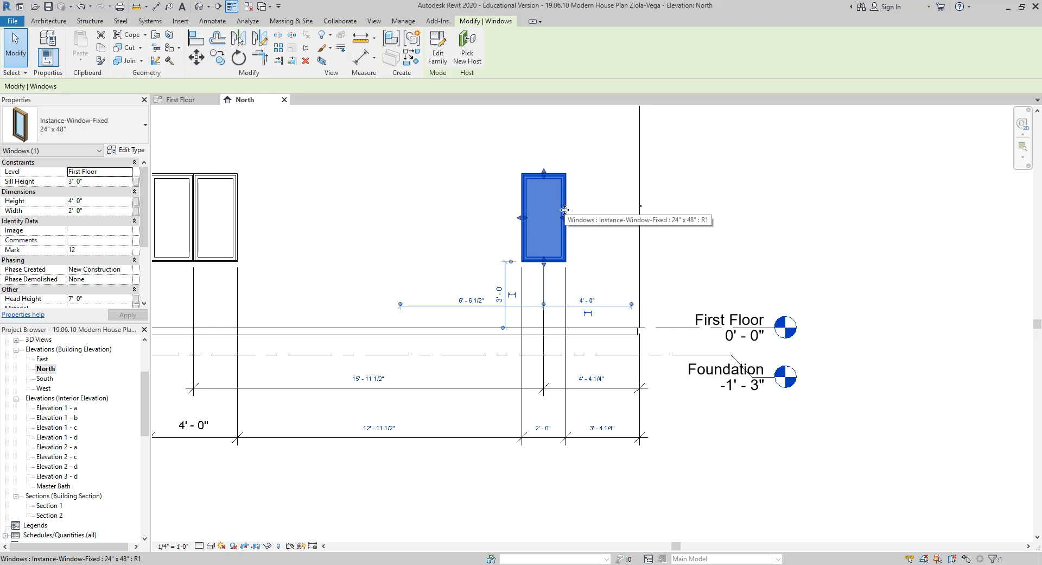
{"action": "left_click", "coordinate": [609, 521]}
{"action": "scroll", "coordinate": [600, 489], "scroll_direction": "up", "scroll_amount": 2}
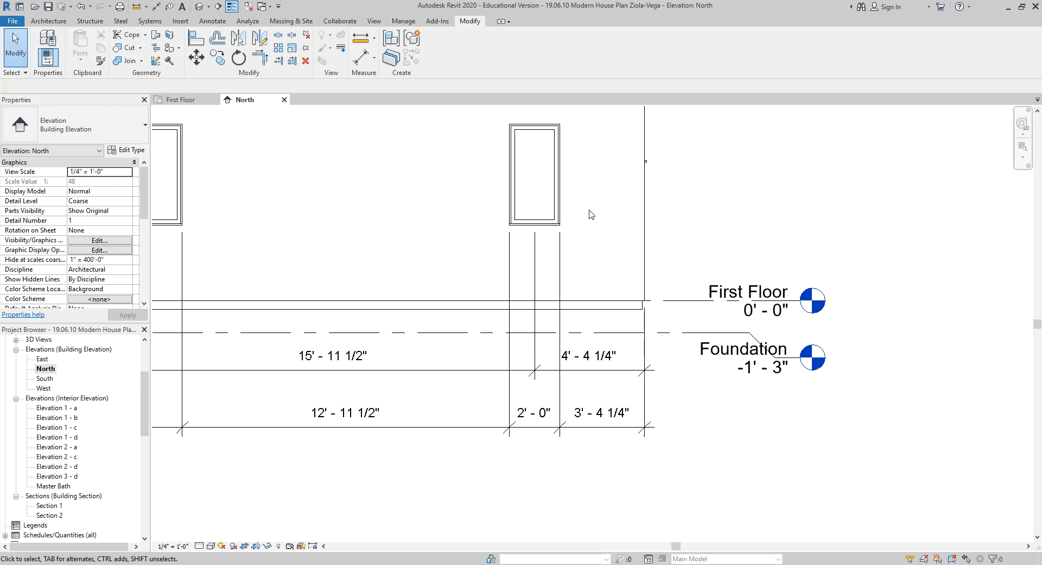
{"action": "left_click", "coordinate": [550, 415]}
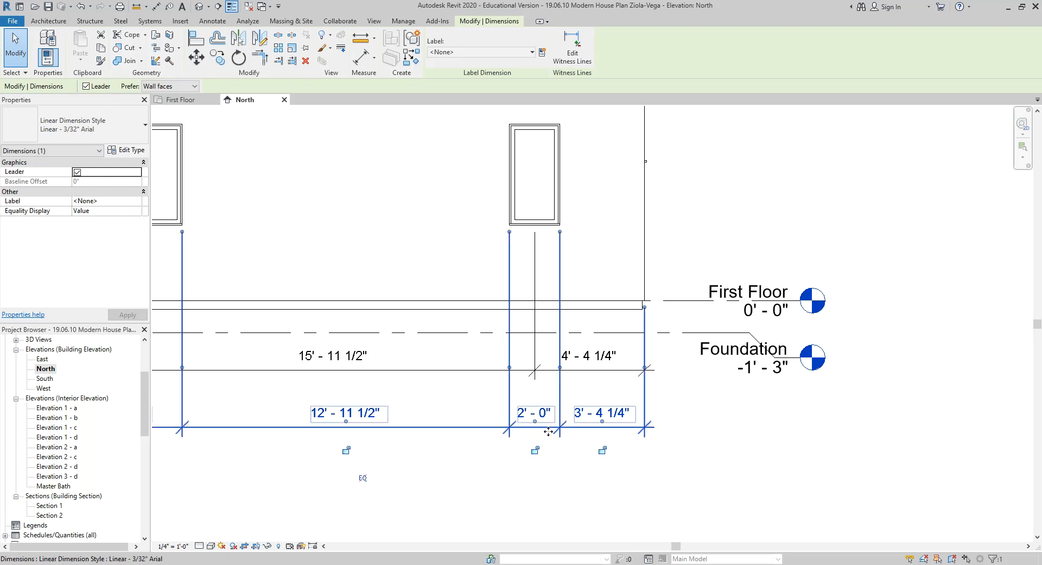
{"action": "left_click", "coordinate": [556, 438]}
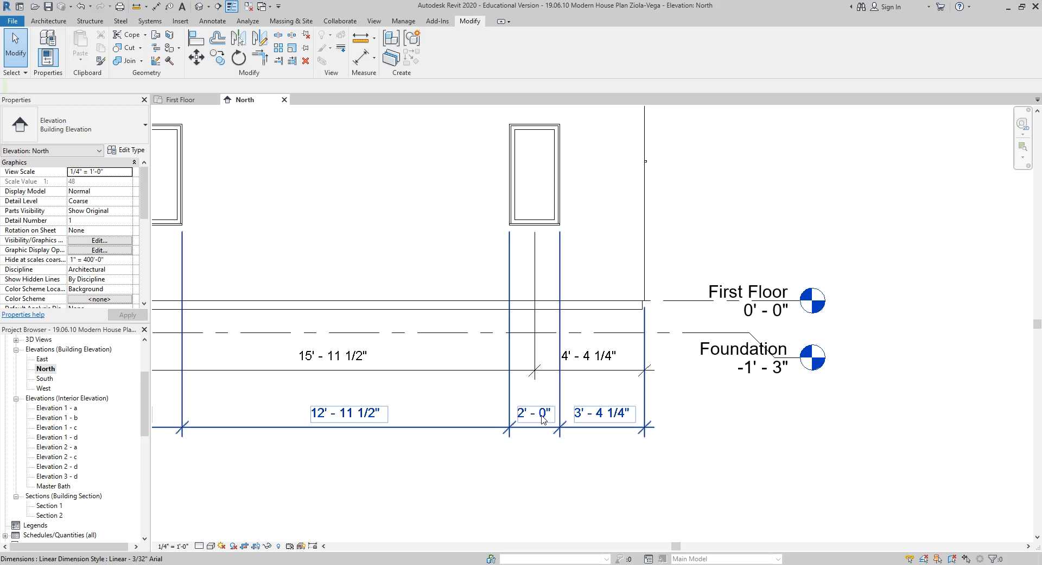
{"action": "key", "text": "Escape"}
{"action": "left_click", "coordinate": [546, 411]}
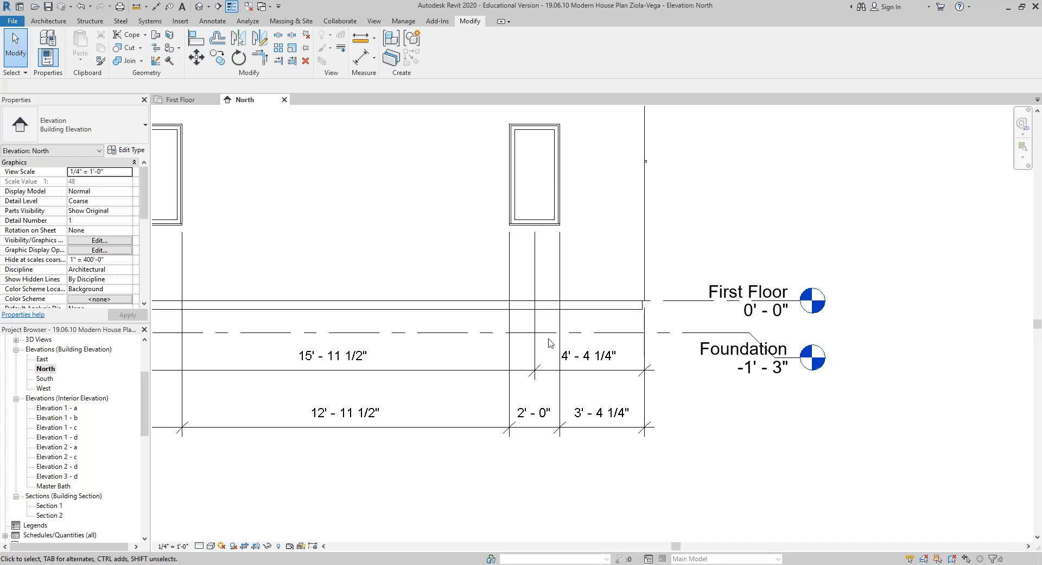
Step: Open the First Floor floor plan
{"action": "scroll", "coordinate": [664, 407], "scroll_direction": "down", "scroll_amount": 2}
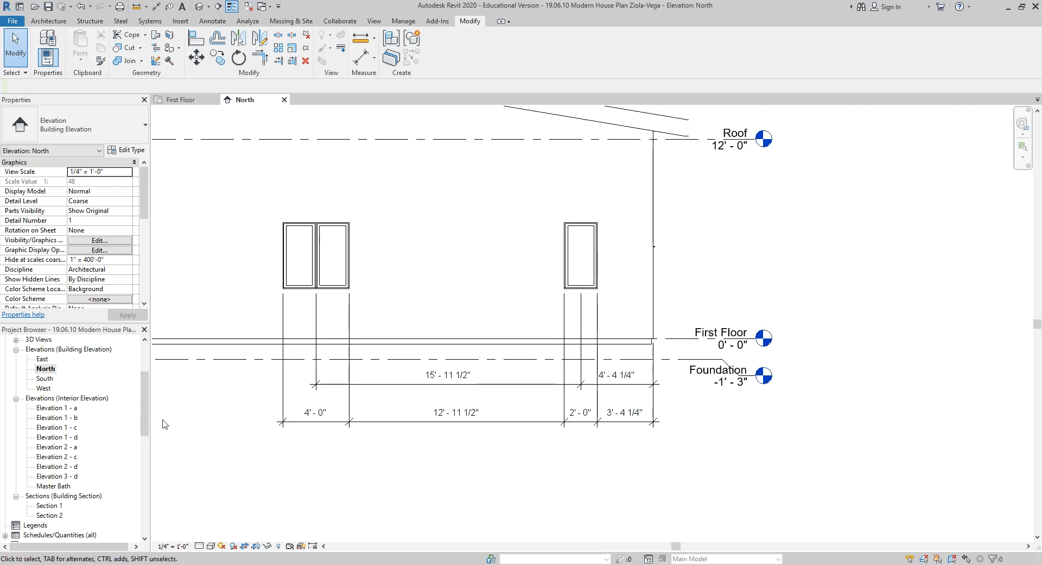
{"action": "left_click_drag", "start_coordinate": [143, 405], "coordinate": [143, 377]}
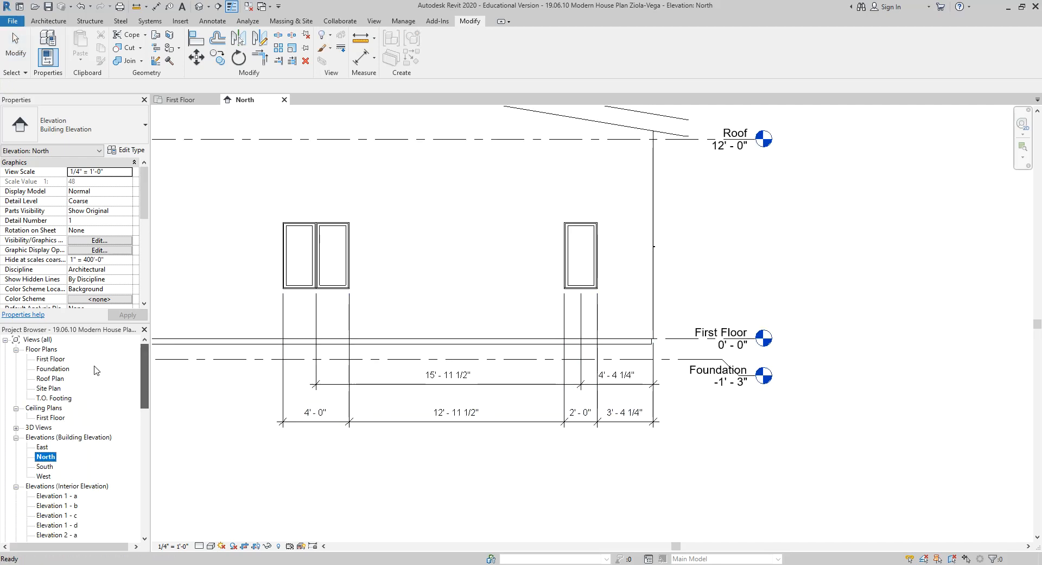
{"action": "double_click", "coordinate": [51, 358]}
Step: Examine the three exterior dimension strings above the plan: overall length, wall jogs, and window locations
{"action": "scroll", "coordinate": [397, 265], "scroll_direction": "up", "scroll_amount": 3}
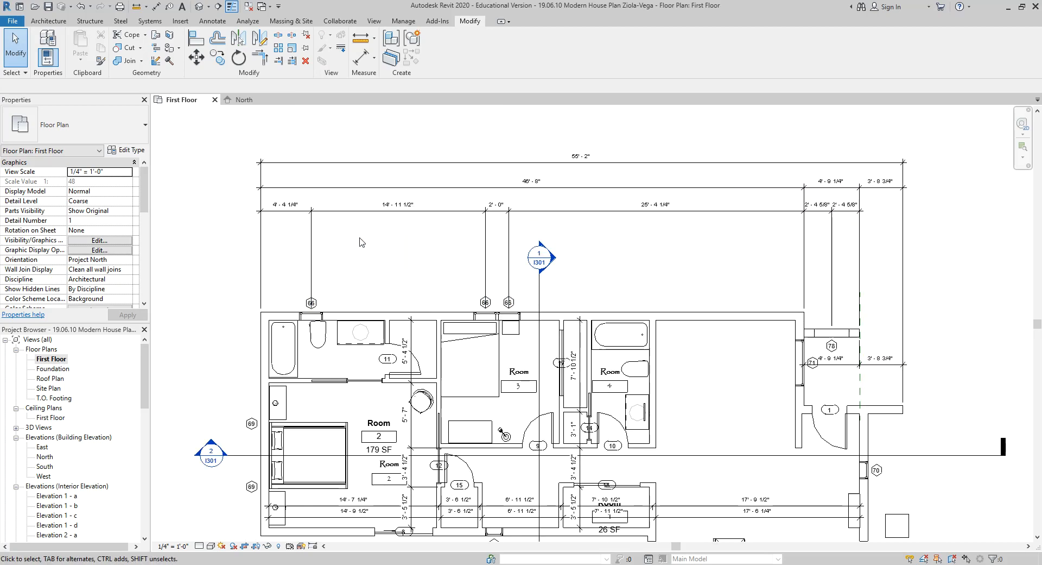
{"action": "scroll", "coordinate": [372, 245], "scroll_direction": "down", "scroll_amount": 1}
{"action": "left_click", "coordinate": [447, 197]}
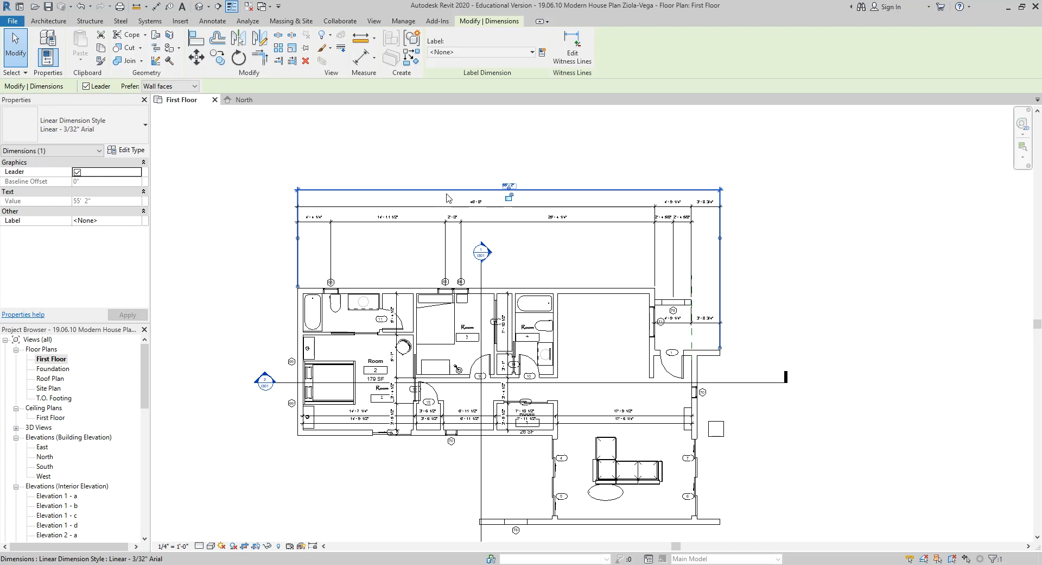
{"action": "key", "text": "Escape"}
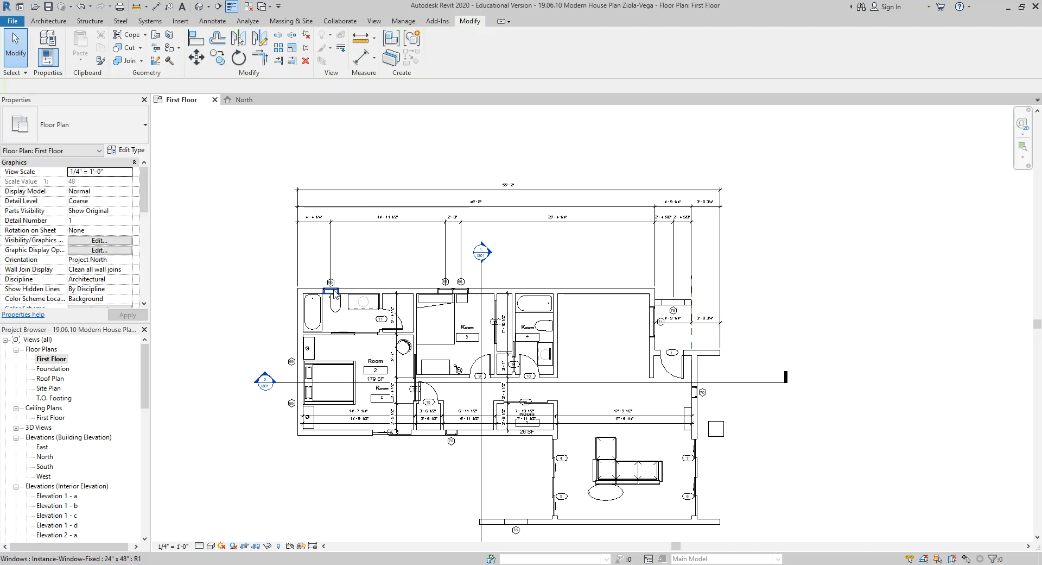
{"action": "left_click", "coordinate": [418, 206]}
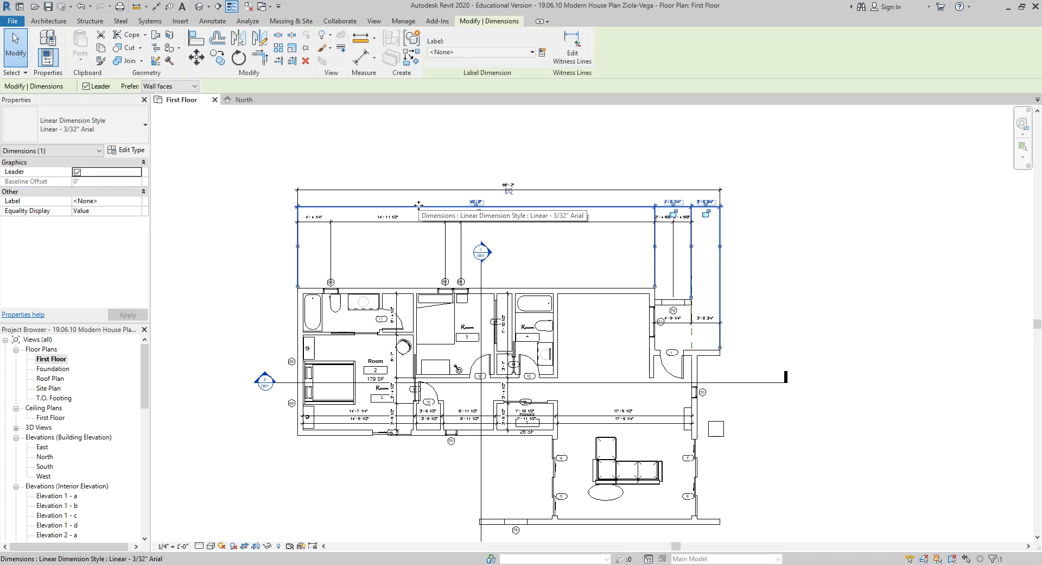
{"action": "left_click", "coordinate": [565, 242]}
{"action": "scroll", "coordinate": [565, 242], "scroll_direction": "up", "scroll_amount": 2}
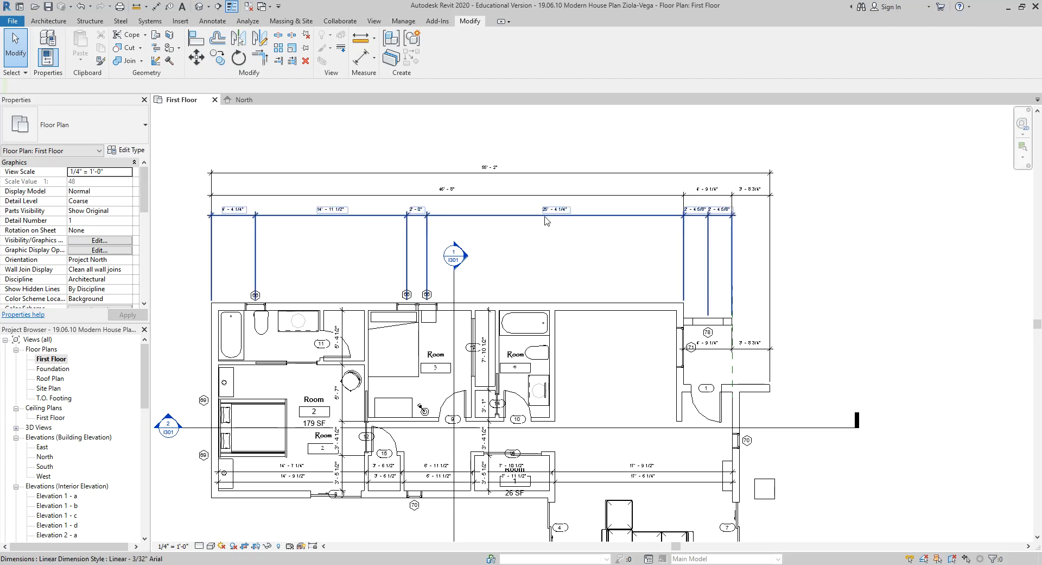
{"action": "left_click", "coordinate": [527, 174]}
{"action": "left_click", "coordinate": [514, 211]}
{"action": "left_click", "coordinate": [514, 195]}
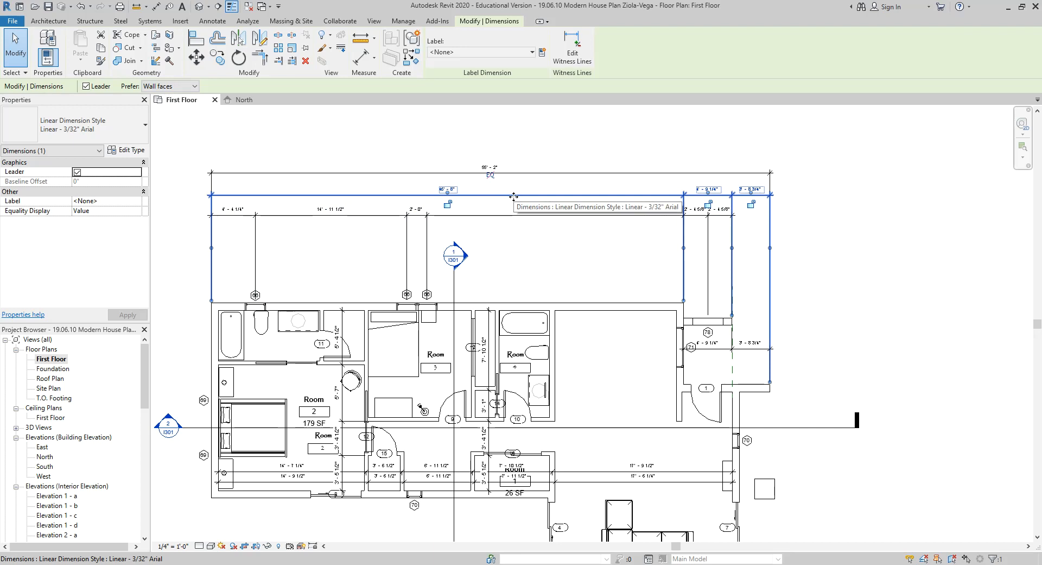
{"action": "left_click", "coordinate": [561, 282]}
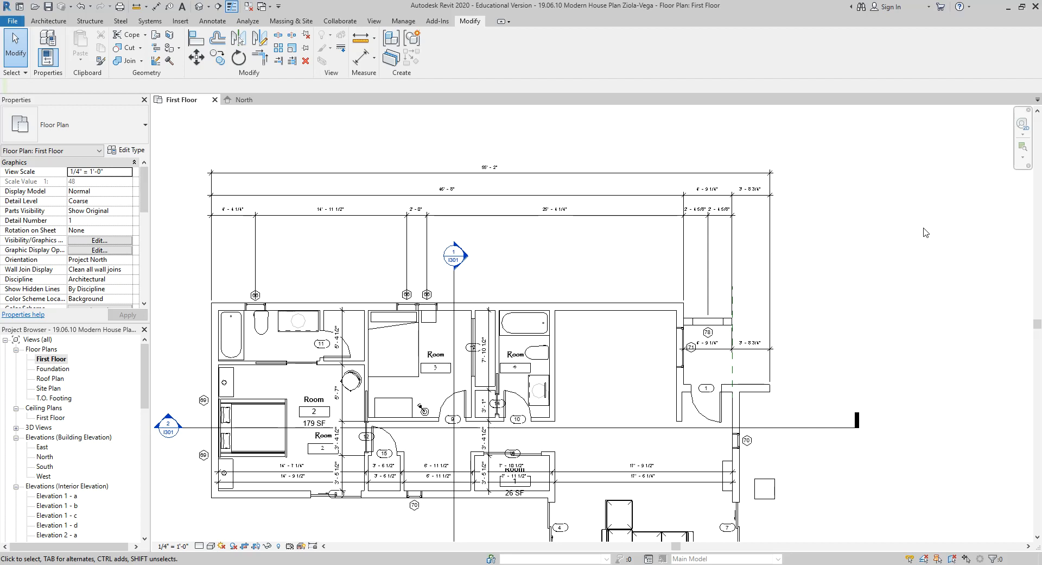
{"action": "scroll", "coordinate": [915, 219], "scroll_direction": "down", "scroll_amount": 2}
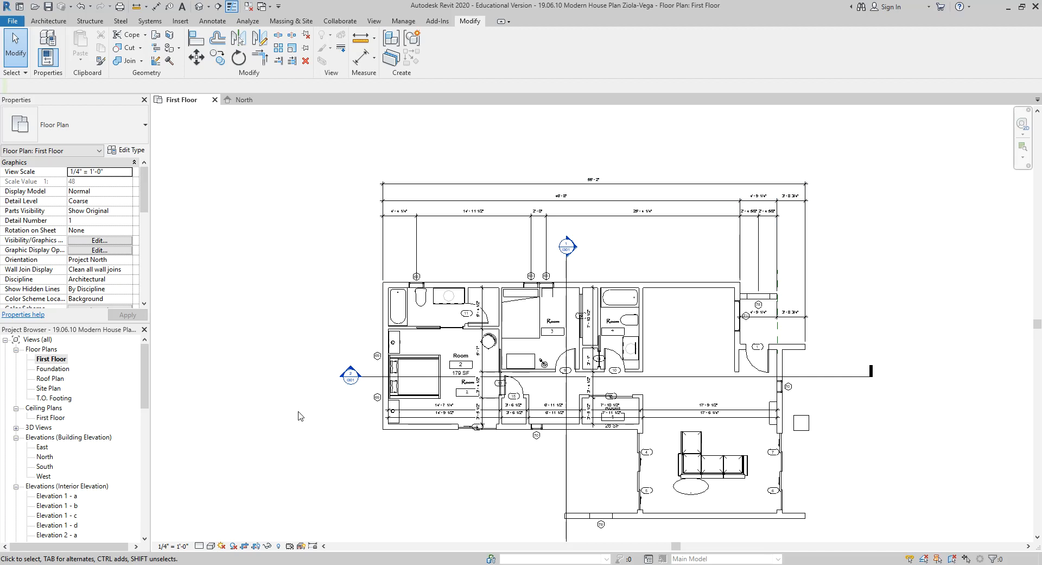
Step: Examine the interior dimension strings across the rooms, closets and hallway of the First Floor plan
{"action": "scroll", "coordinate": [419, 435], "scroll_direction": "up", "scroll_amount": 3}
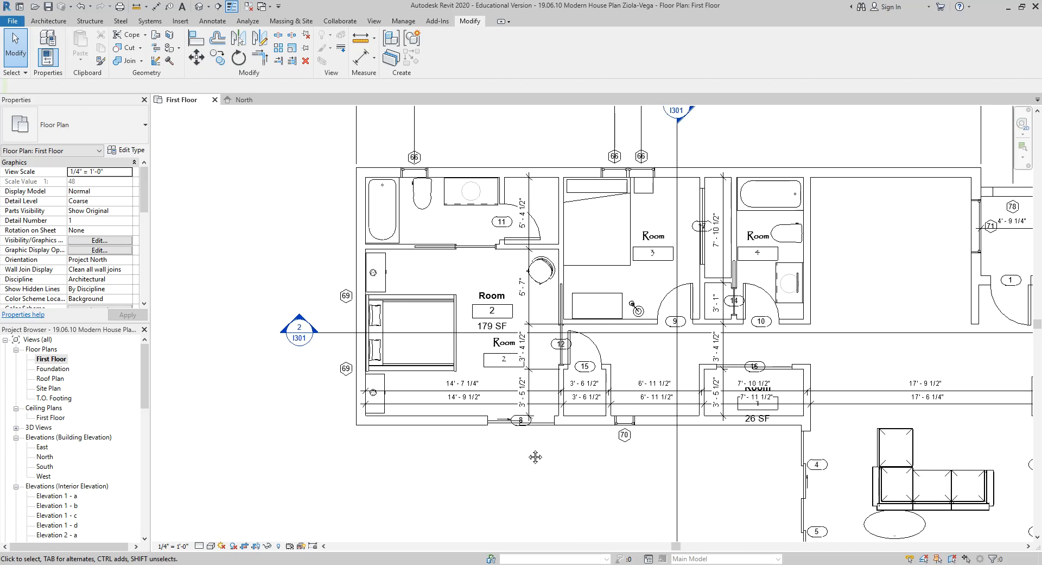
{"action": "middle_click_drag", "start_coordinate": [536, 457], "coordinate": [420, 462]}
{"action": "scroll", "coordinate": [474, 297], "scroll_direction": "up", "scroll_amount": 1}
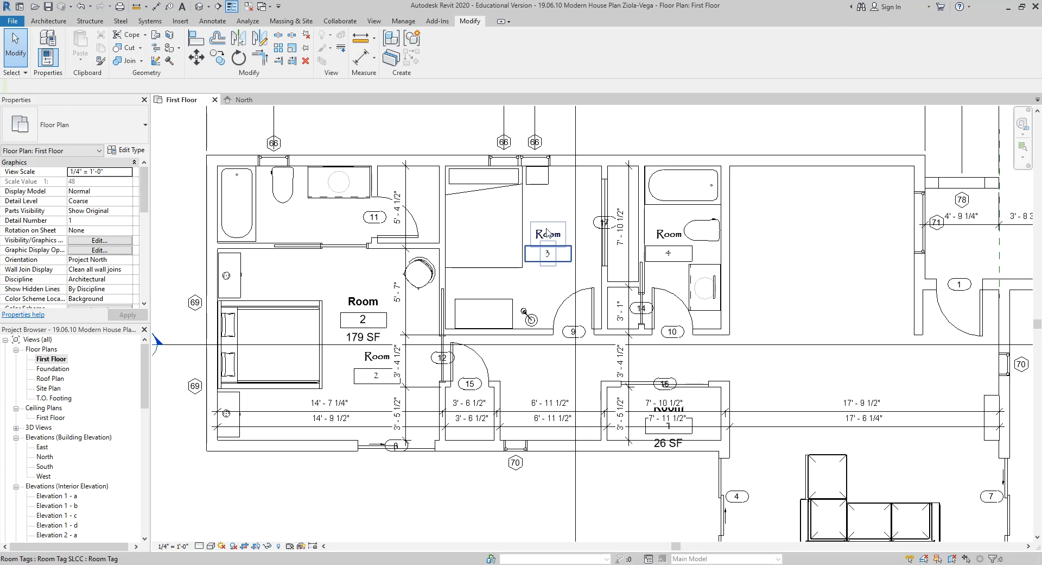
{"action": "scroll", "coordinate": [832, 307], "scroll_direction": "down", "scroll_amount": 2}
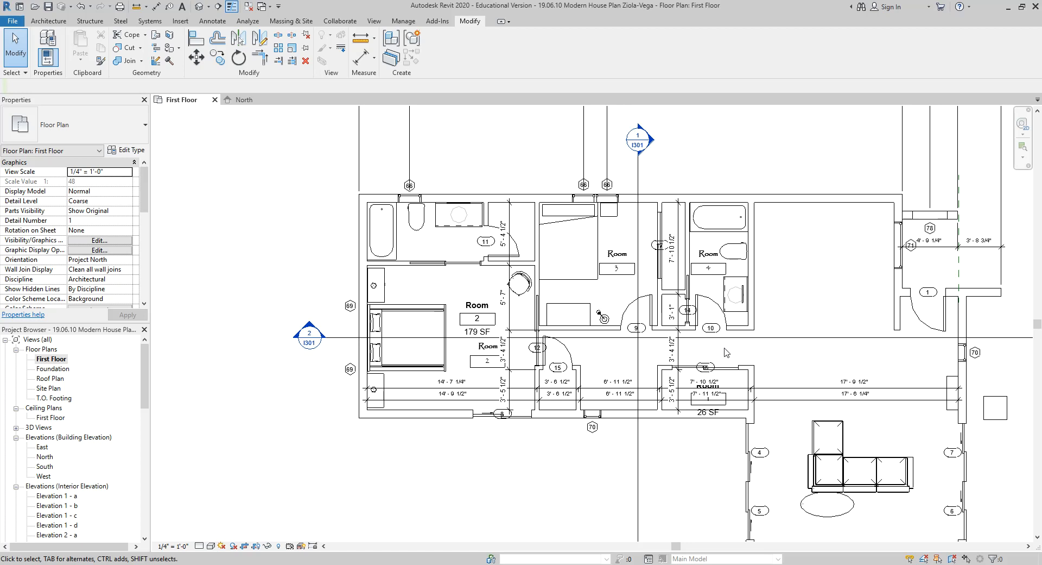
{"action": "scroll", "coordinate": [727, 351], "scroll_direction": "up", "scroll_amount": 2}
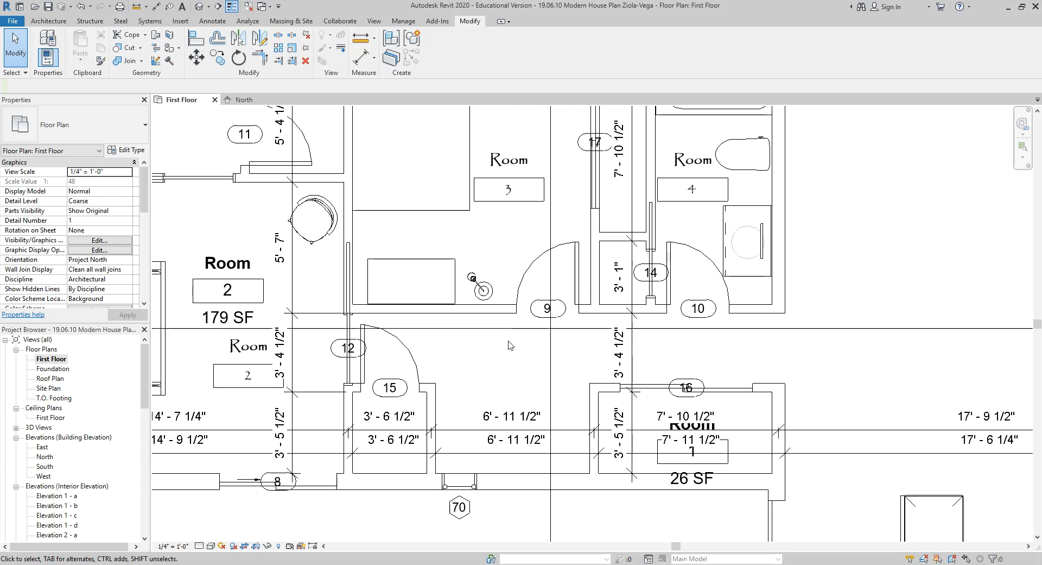
{"action": "scroll", "coordinate": [510, 345], "scroll_direction": "down", "scroll_amount": 8}
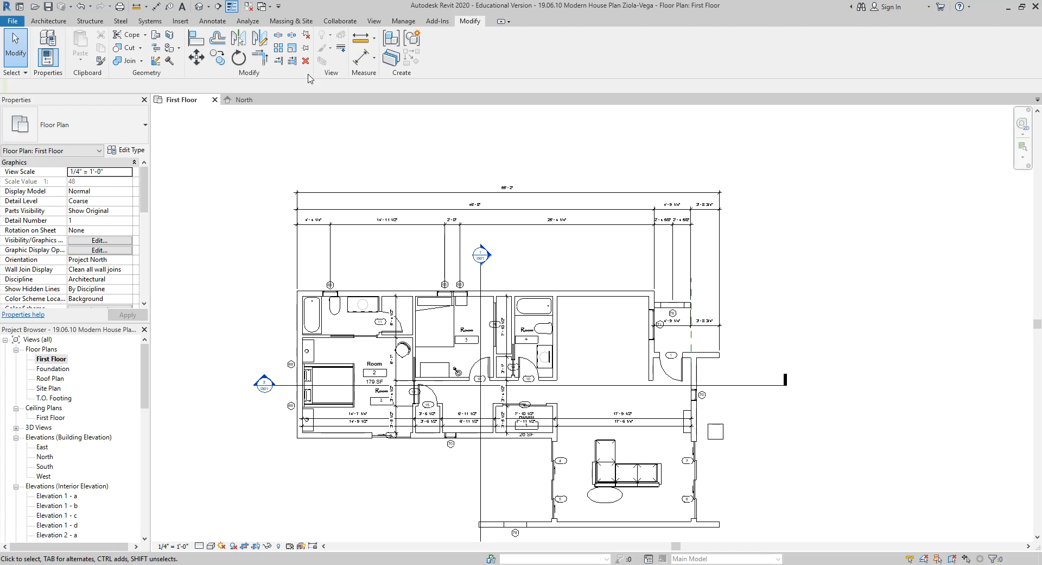
Step: Open the sheet I101 - First Floor Plan
{"action": "scroll", "coordinate": [129, 381], "scroll_direction": "down", "scroll_amount": 9}
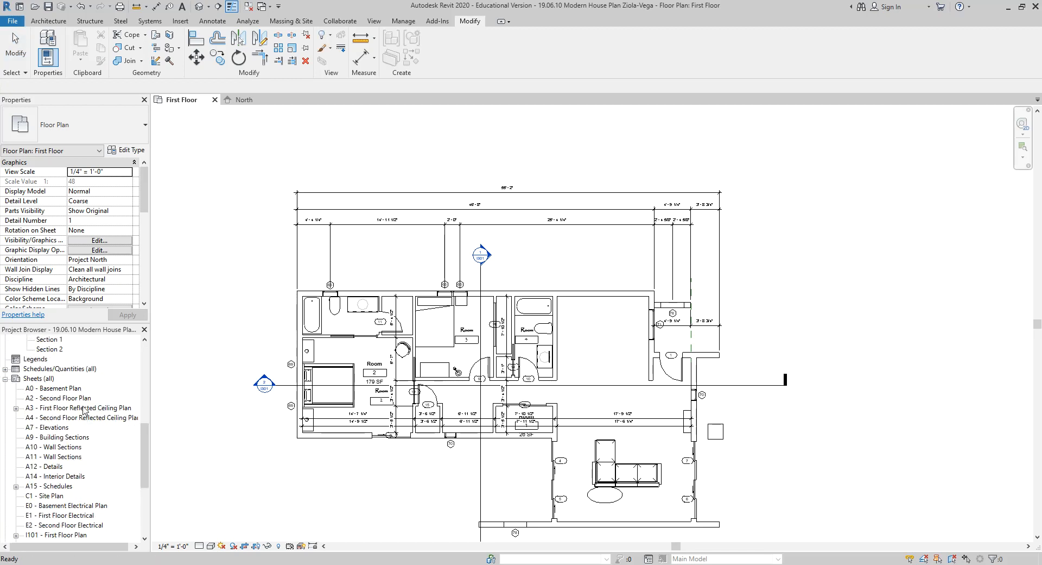
{"action": "scroll", "coordinate": [89, 434], "scroll_direction": "down", "scroll_amount": 4}
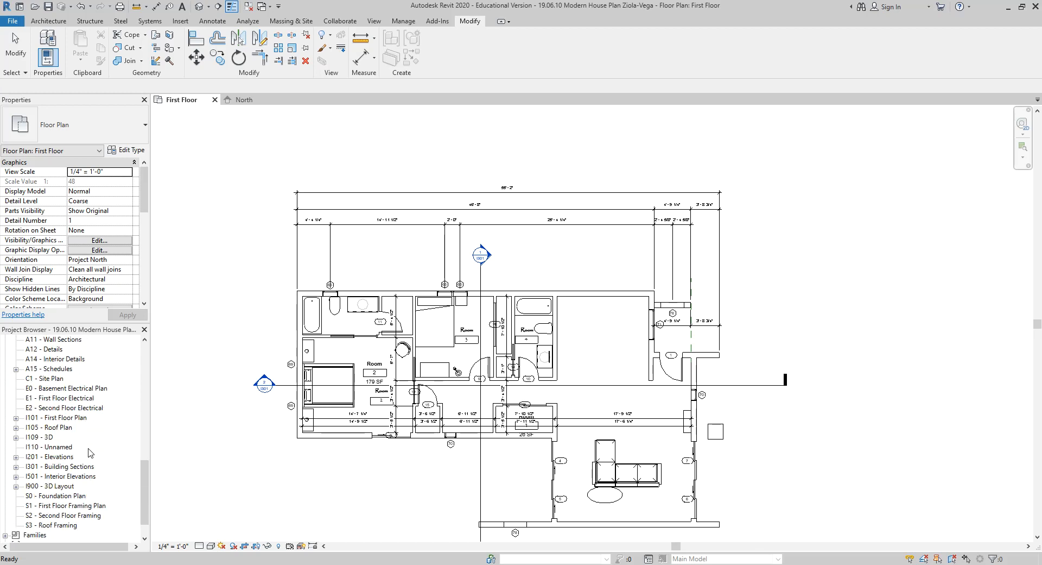
{"action": "double_click", "coordinate": [64, 418]}
{"action": "left_click", "coordinate": [407, 367]}
Step: Try to place the First Floor plan view on sheet I101, and dismiss the placement message
{"action": "left_click_drag", "start_coordinate": [148, 475], "coordinate": [150, 356]}
{"action": "left_click", "coordinate": [44, 358]}
{"action": "left_click_drag", "start_coordinate": [44, 363], "coordinate": [448, 241]}
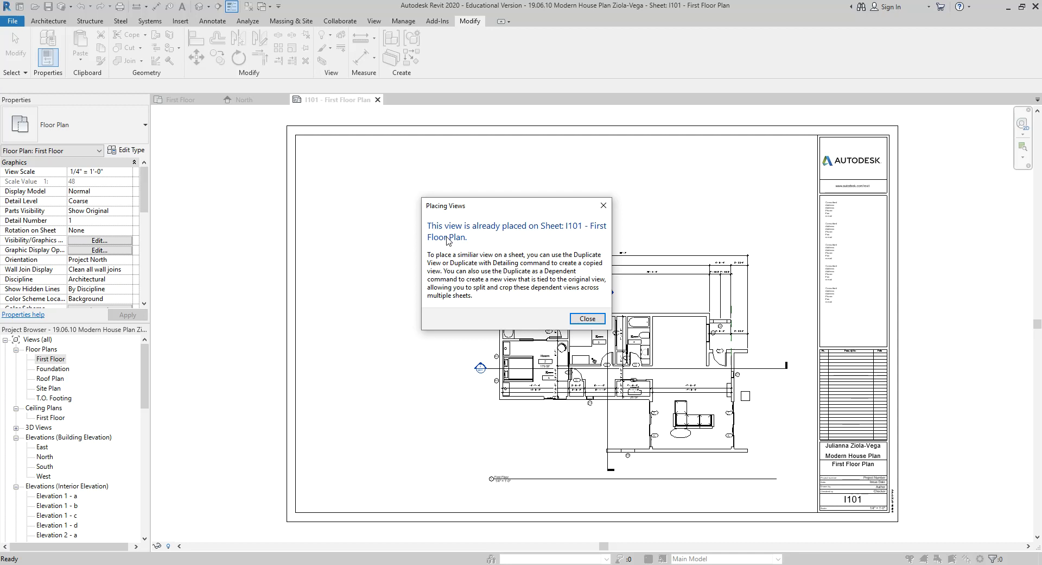
{"action": "left_click", "coordinate": [603, 205]}
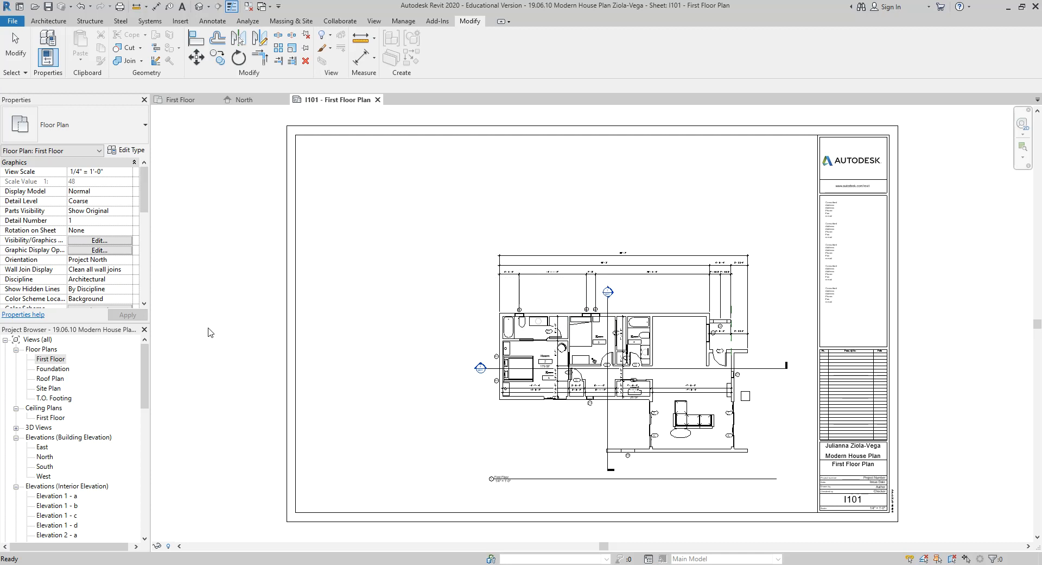
Step: Open the First Floor plan view from the sheet
{"action": "left_click", "coordinate": [47, 361]}
{"action": "left_click", "coordinate": [48, 359]}
{"action": "key", "text": "Escape"}
{"action": "double_click", "coordinate": [61, 360]}
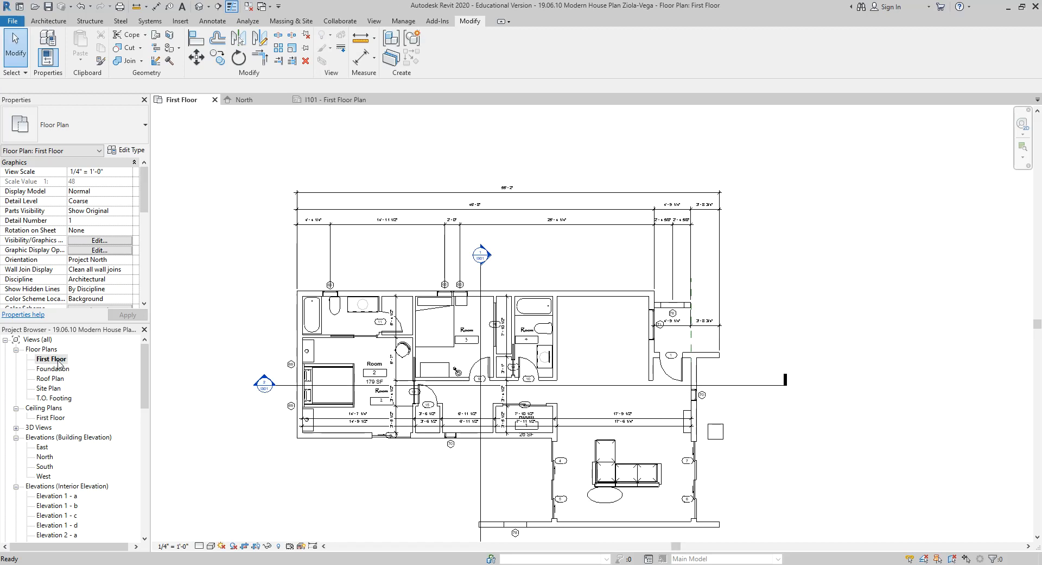
Step: Duplicate the First Floor plan view as an independent view without its detailing
{"action": "left_click", "coordinate": [44, 361]}
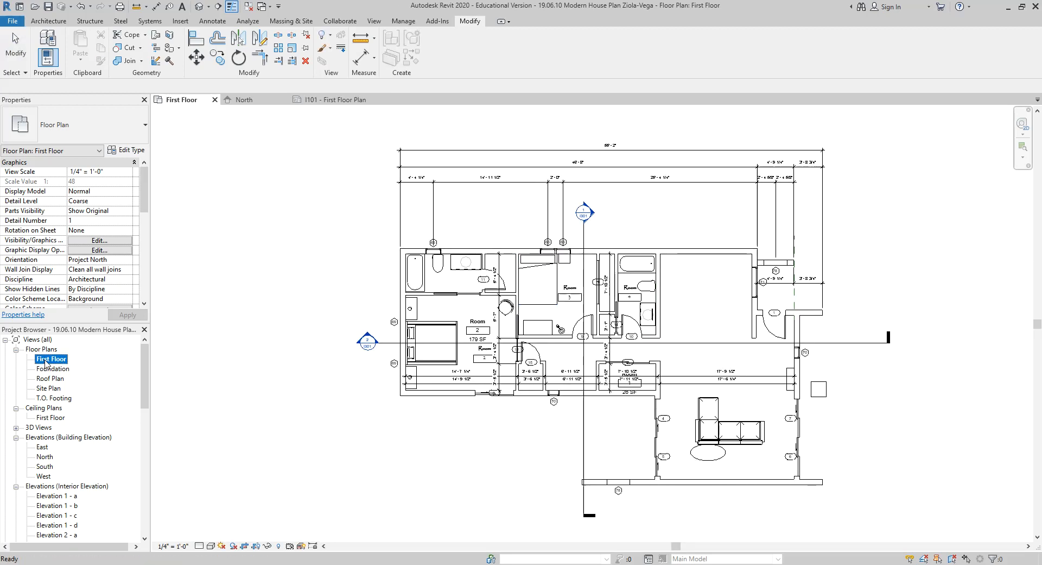
{"action": "right_click", "coordinate": [47, 363]}
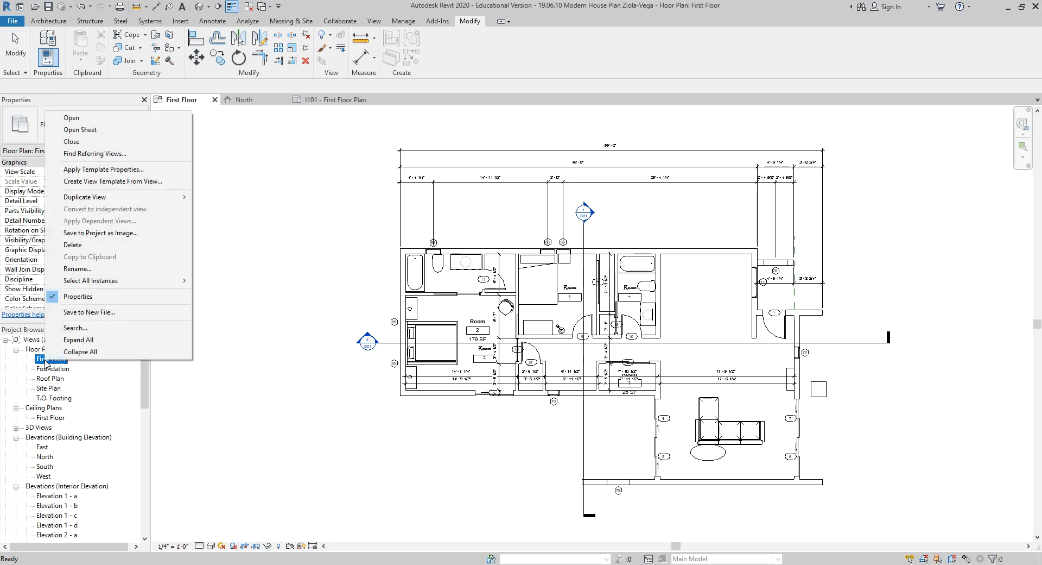
{"action": "mouse_move", "coordinate": [118, 199]}
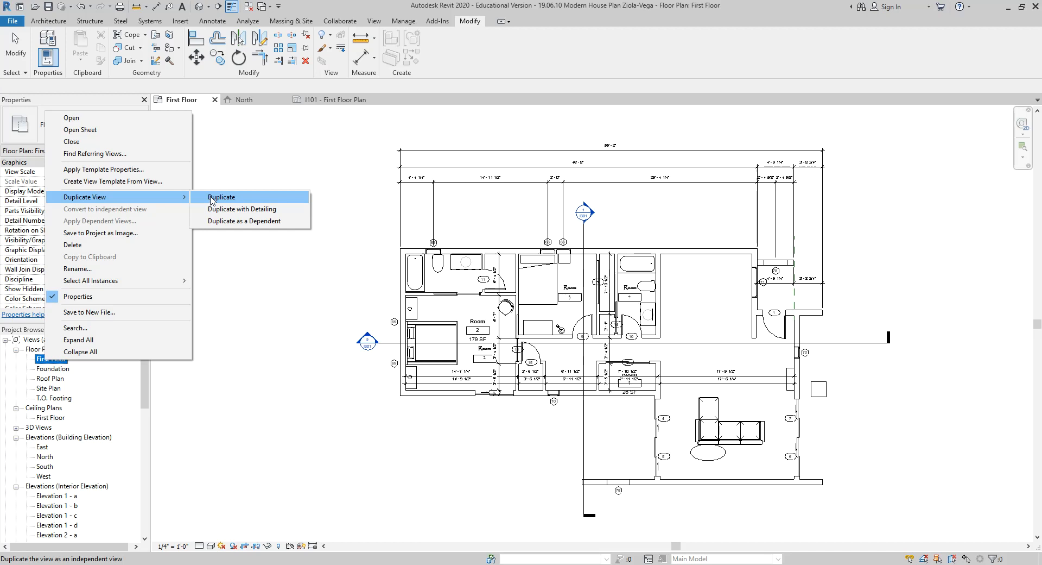
{"action": "left_click", "coordinate": [59, 361]}
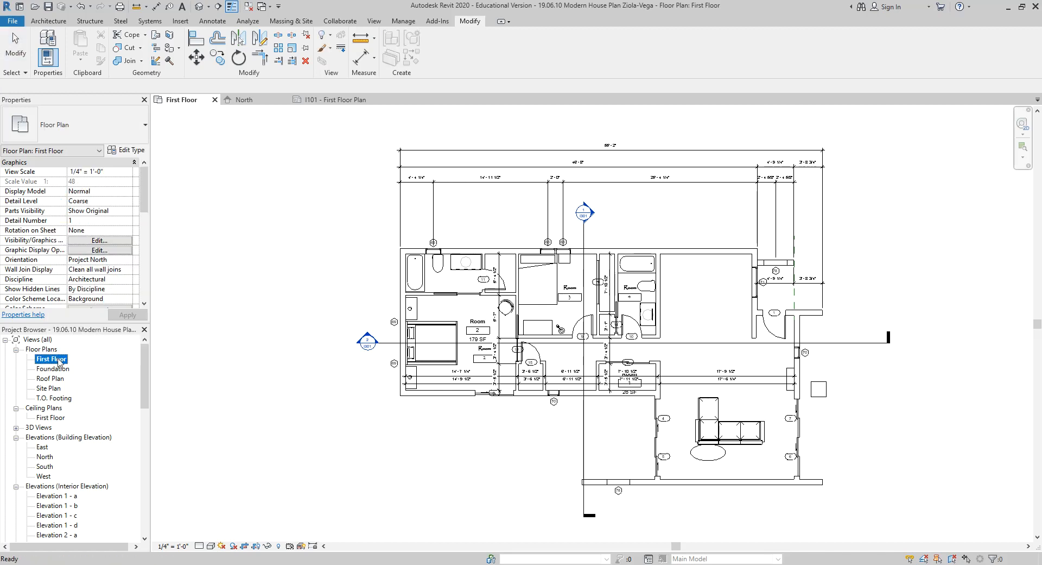
{"action": "right_click", "coordinate": [60, 360]}
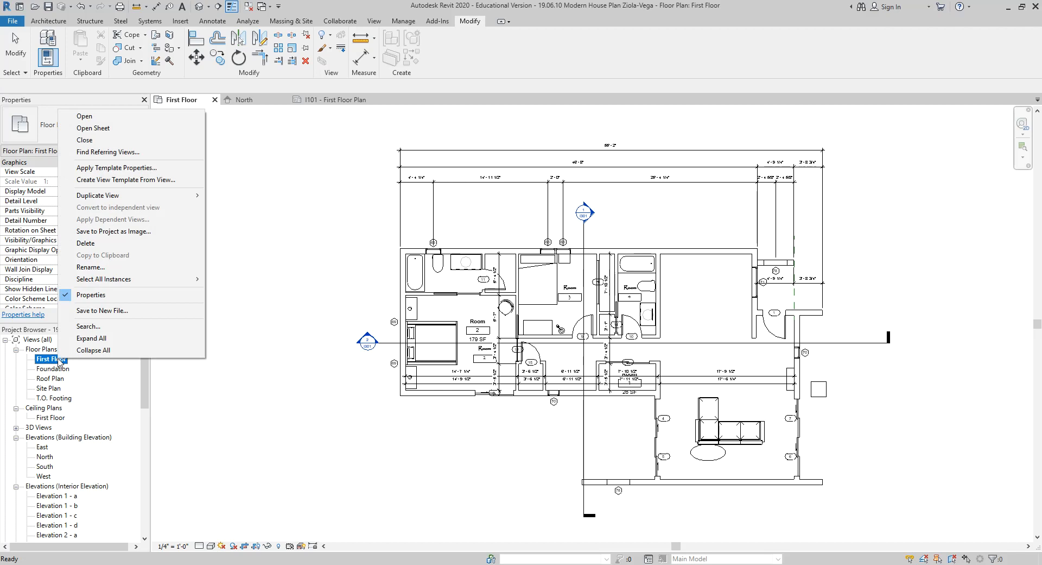
{"action": "mouse_move", "coordinate": [156, 201]}
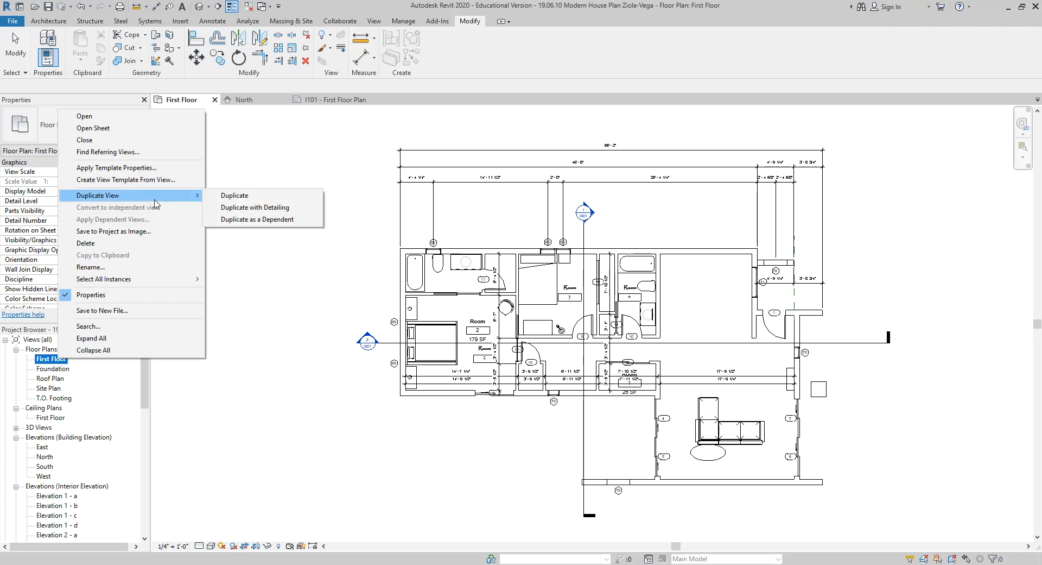
{"action": "left_click", "coordinate": [259, 197]}
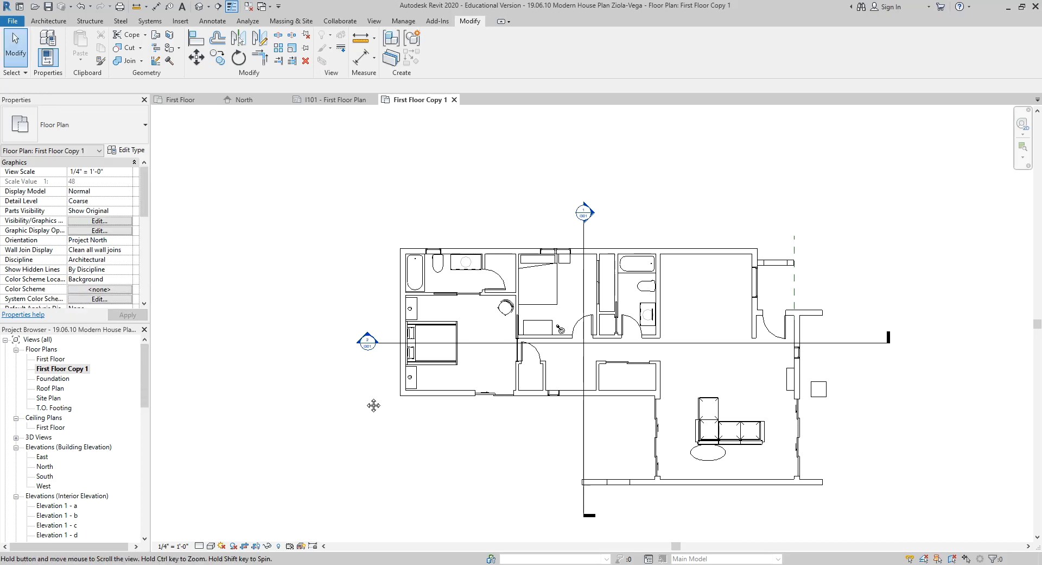
Step: Compare the duplicated First Floor Copy 1 view with the original First Floor plan
{"action": "middle_click_drag", "start_coordinate": [372, 404], "coordinate": [327, 368]}
{"action": "left_click", "coordinate": [79, 369]}
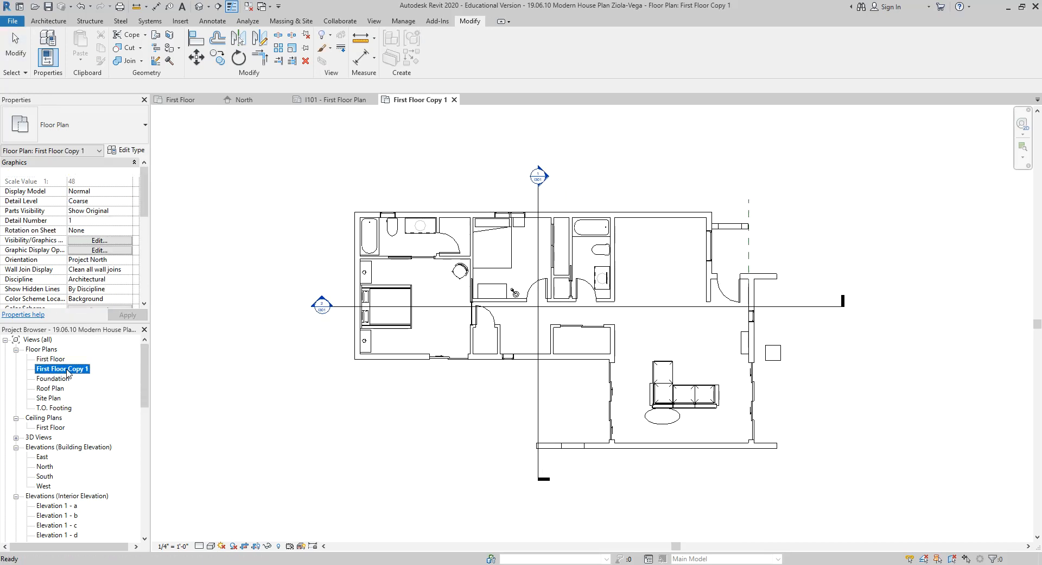
{"action": "left_click", "coordinate": [61, 359]}
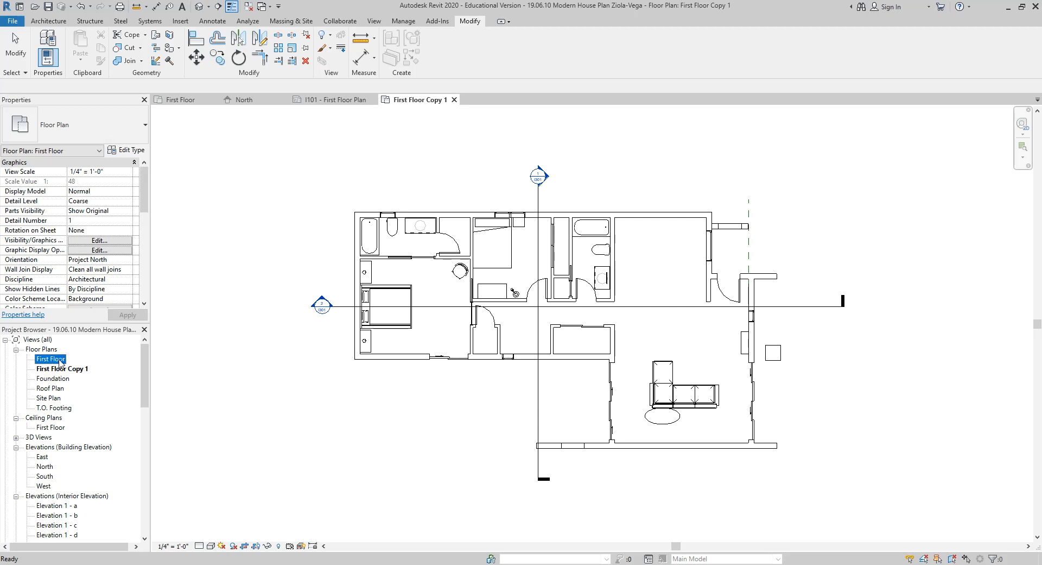
{"action": "left_click", "coordinate": [63, 369]}
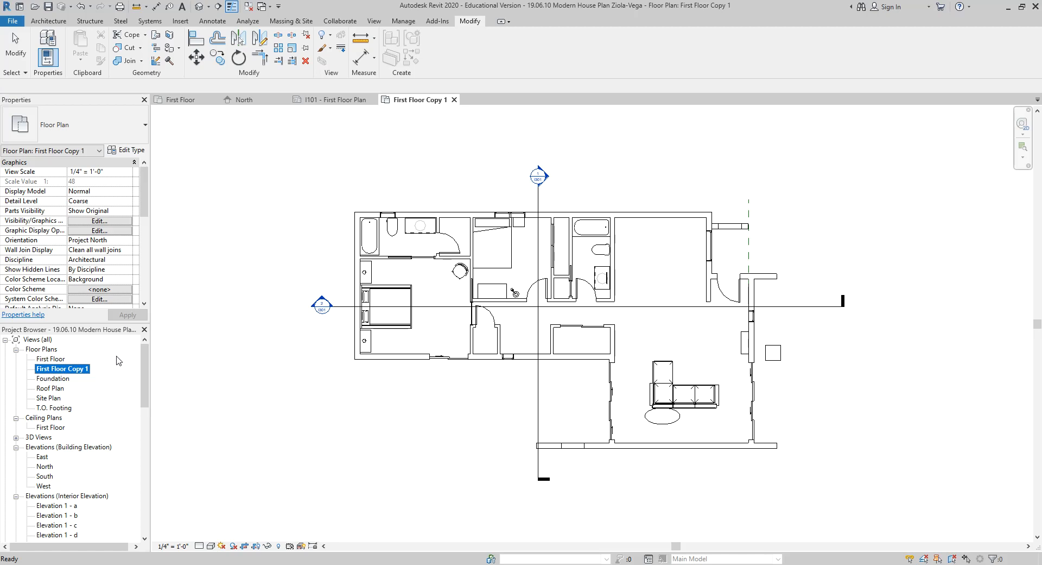
{"action": "double_click", "coordinate": [64, 360]}
{"action": "double_click", "coordinate": [67, 370]}
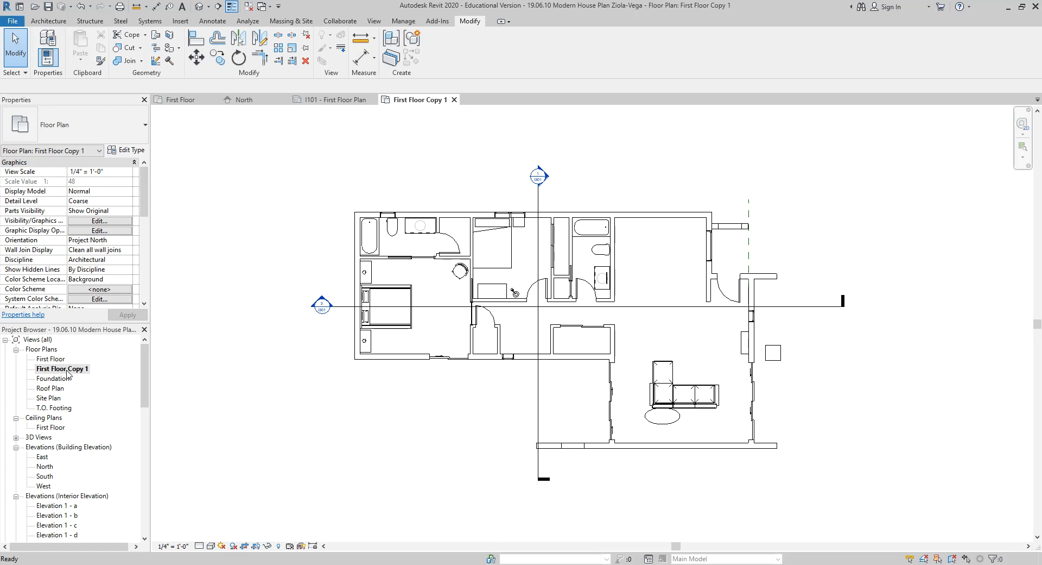
{"action": "scroll", "coordinate": [440, 304], "scroll_direction": "up", "scroll_amount": 3}
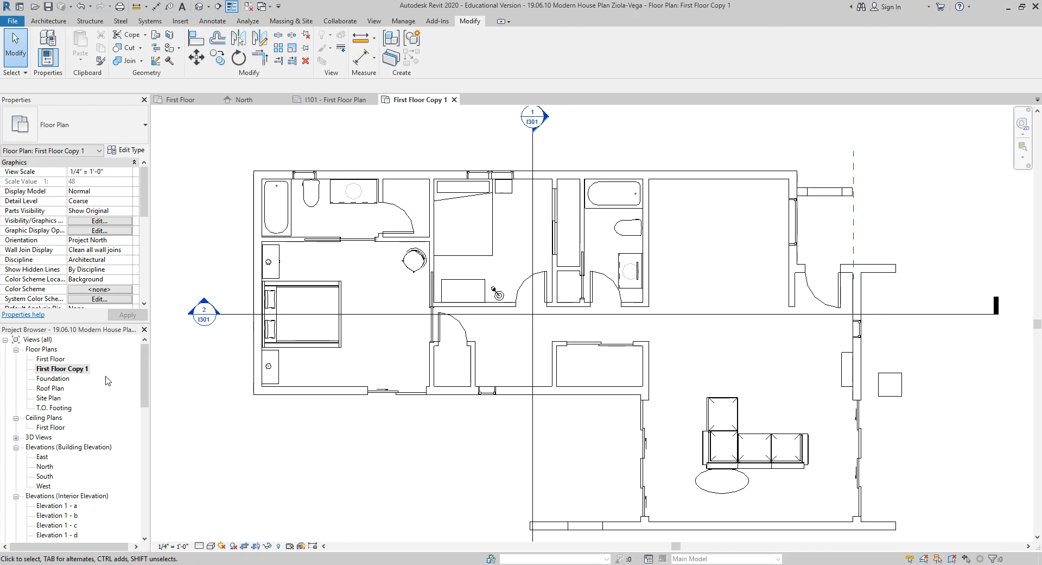
Step: Rename the duplicated plan view as First Floor - Floor Finishes
{"action": "left_click", "coordinate": [84, 369]}
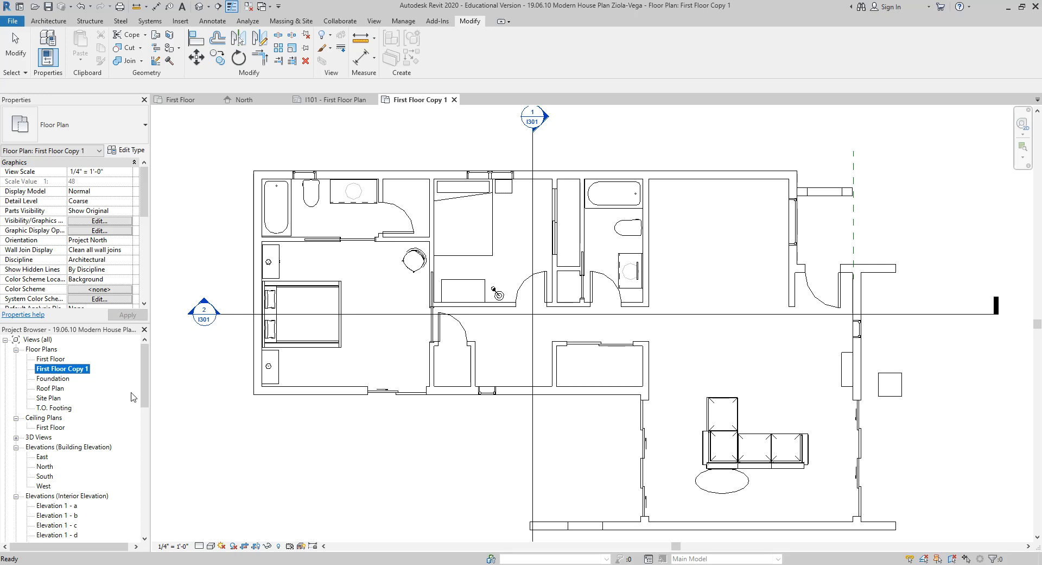
{"action": "right_click", "coordinate": [81, 370]}
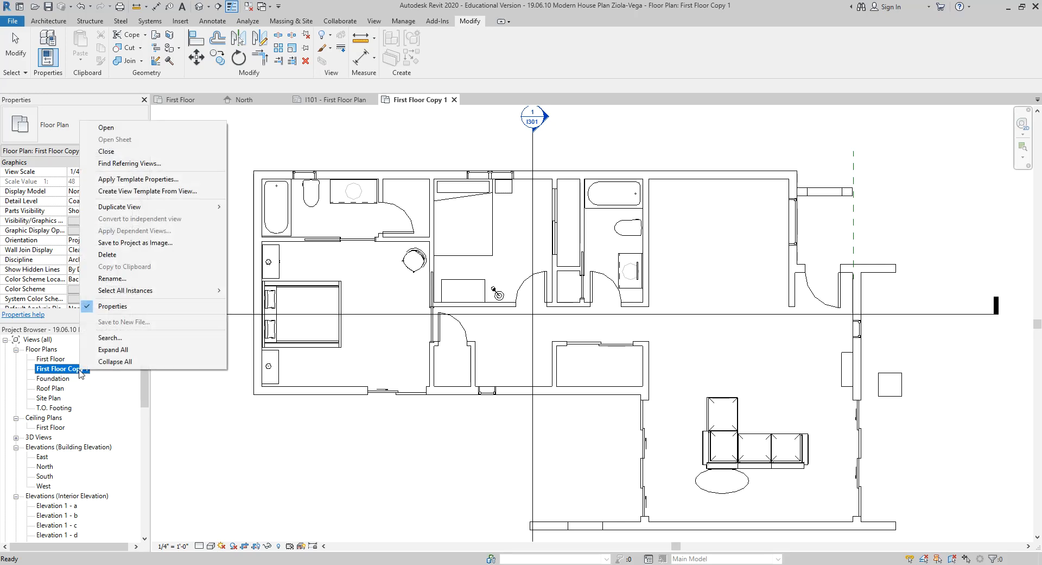
{"action": "left_click", "coordinate": [156, 278]}
{"action": "key", "text": "End"}
{"action": "key", "text": "BackSpace"}
{"action": "key", "text": "BackSpace"}
{"action": "key", "text": "BackSpace"}
{"action": "key", "text": "BackSpace"}
{"action": "key", "text": "BackSpace"}
{"action": "key", "text": "BackSpace"}
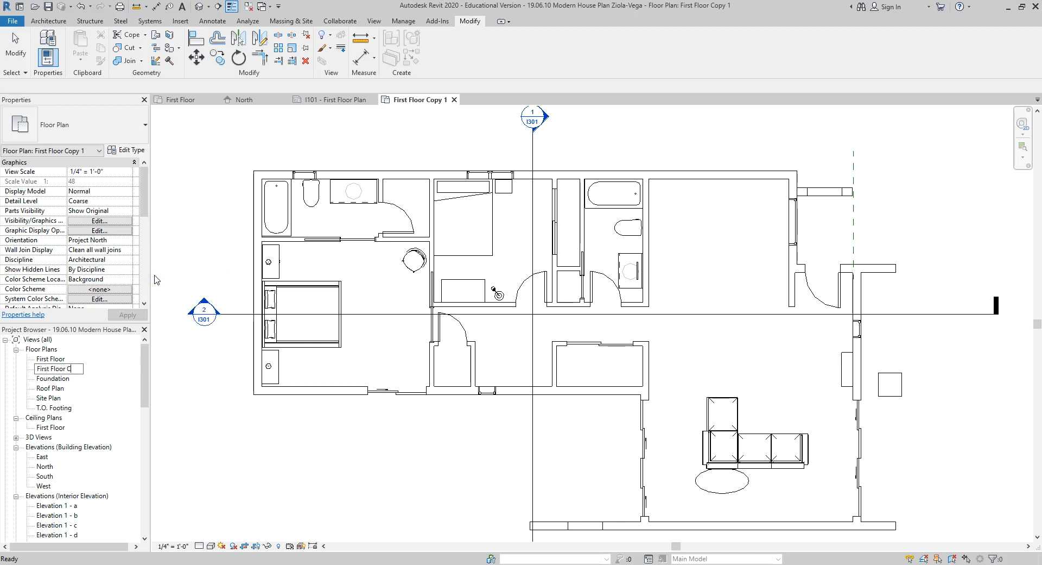
{"action": "type", "text": "- Floor Finishes"}
{"action": "key", "text": "Return"}
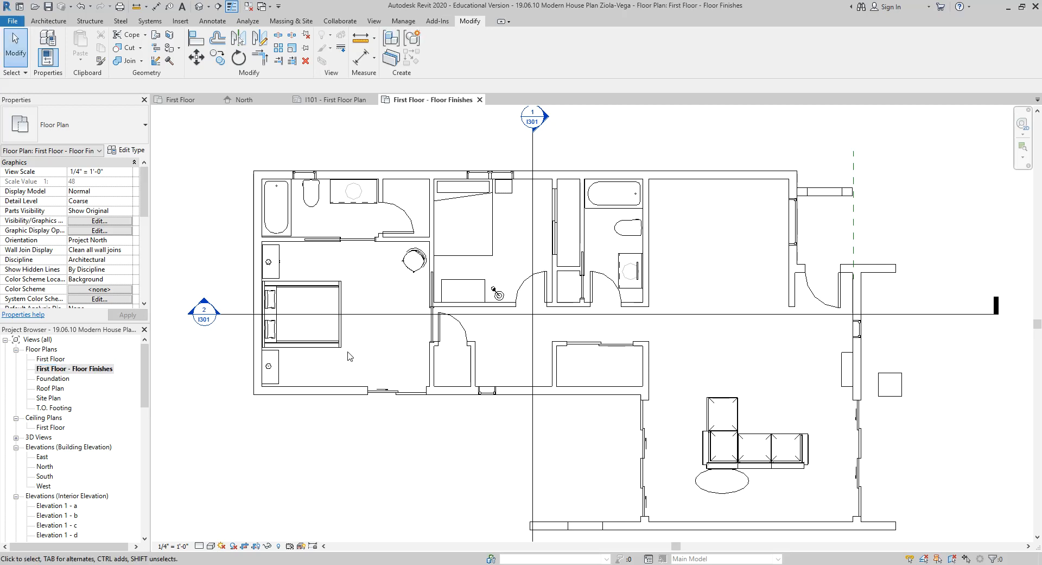
Step: Hide the Furniture model category in the First Floor - Floor Finishes view
{"action": "middle_click_drag", "start_coordinate": [424, 363], "coordinate": [350, 345]}
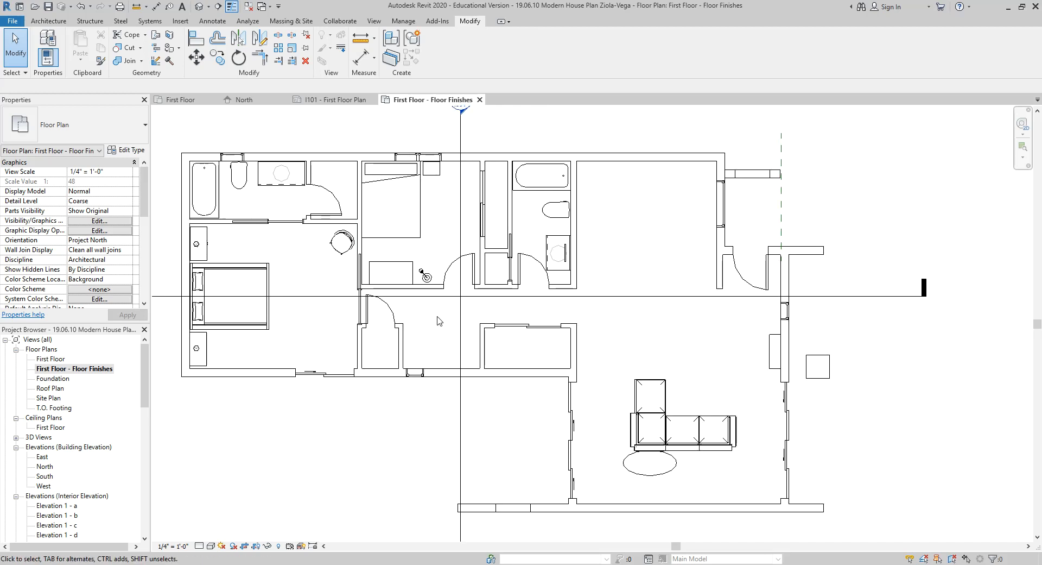
{"action": "key", "text": "v"}
{"action": "key", "text": "v"}
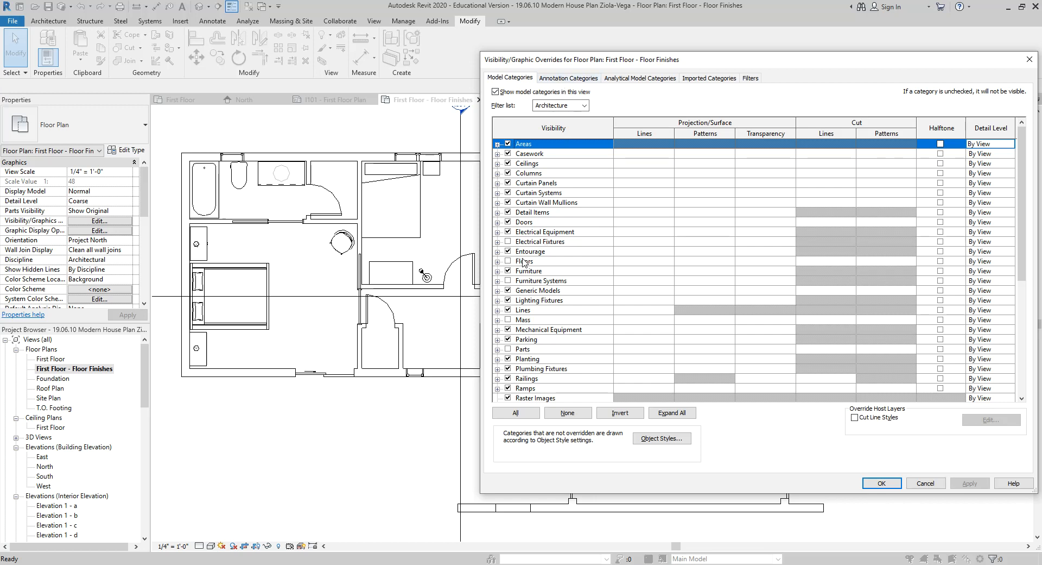
{"action": "left_click", "coordinate": [508, 270]}
{"action": "left_click", "coordinate": [970, 482]}
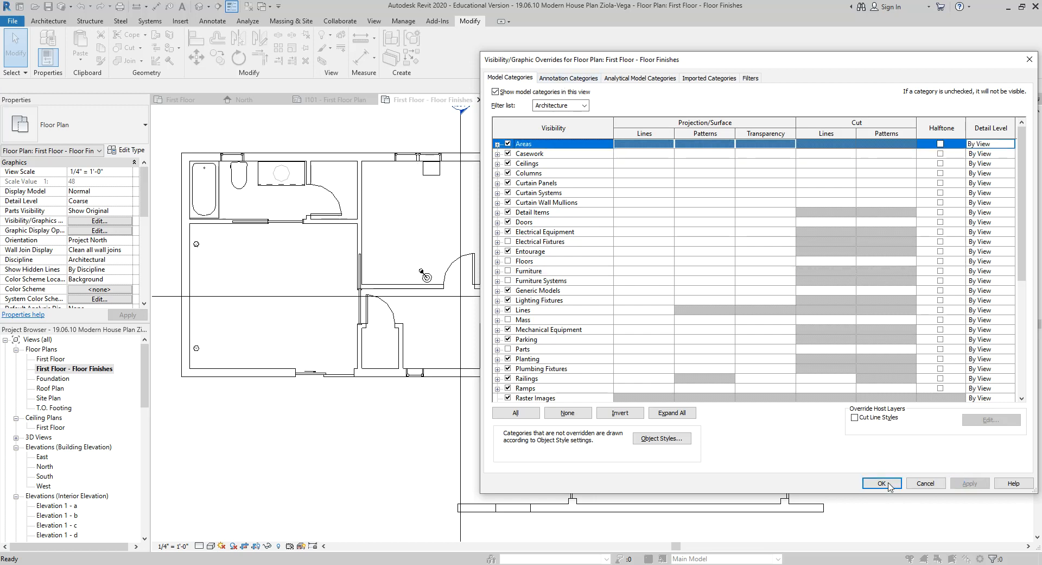
{"action": "left_click", "coordinate": [882, 483]}
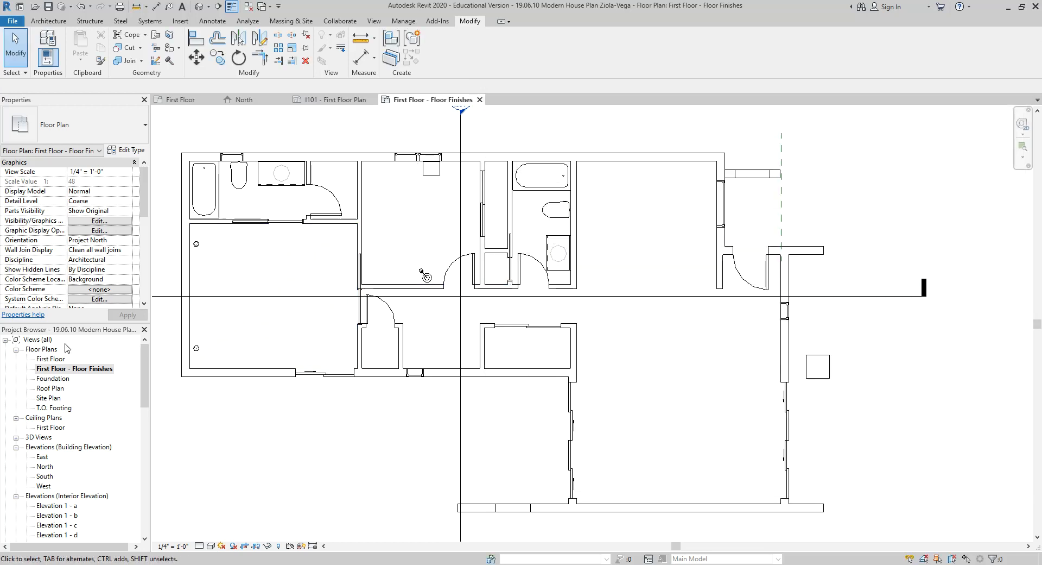
Step: Compare the furniture display in the First Floor and First Floor - Floor Finishes views
{"action": "double_click", "coordinate": [61, 359]}
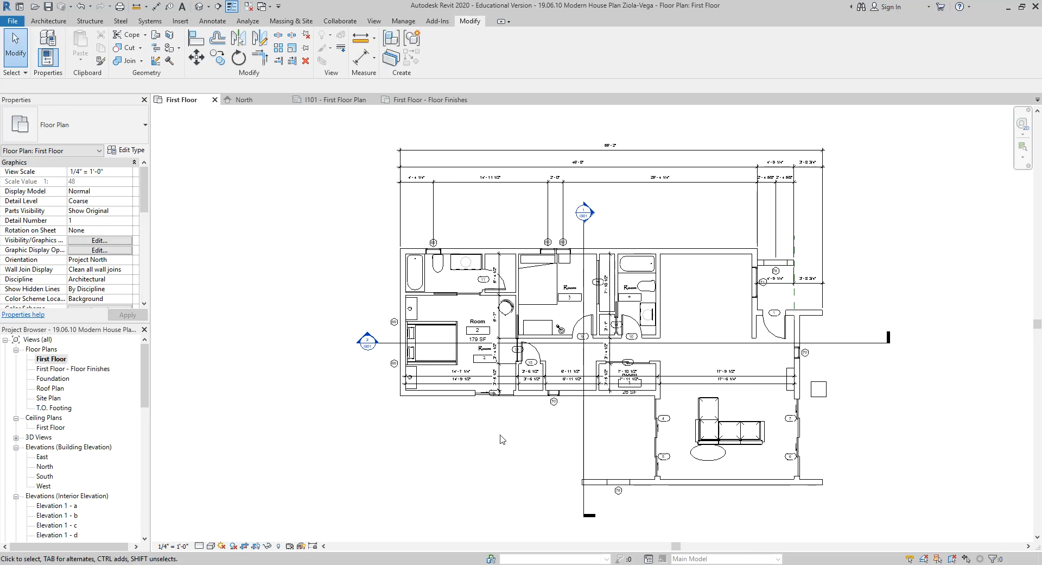
{"action": "double_click", "coordinate": [92, 369]}
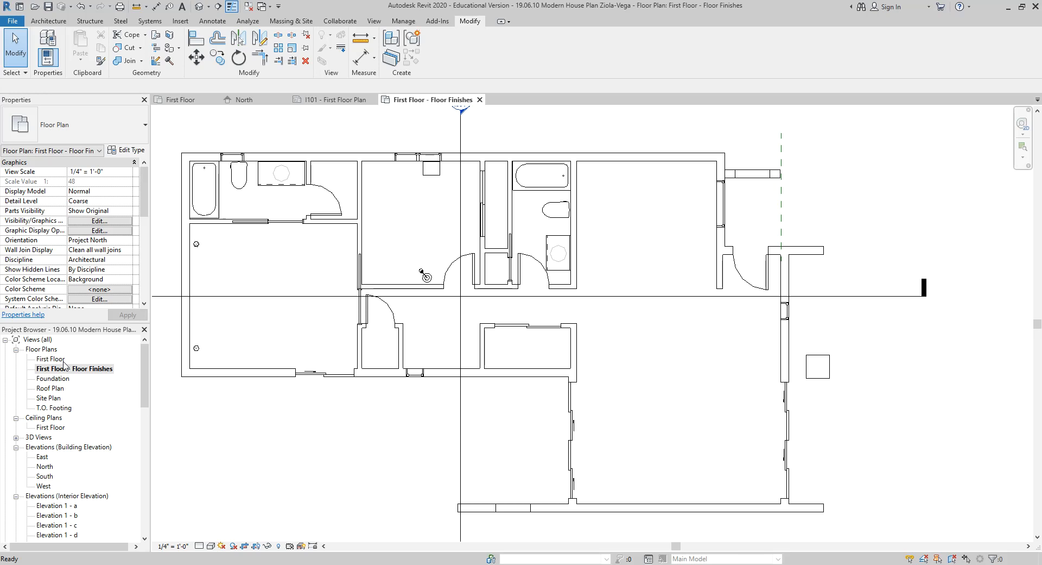
{"action": "left_click", "coordinate": [142, 372]}
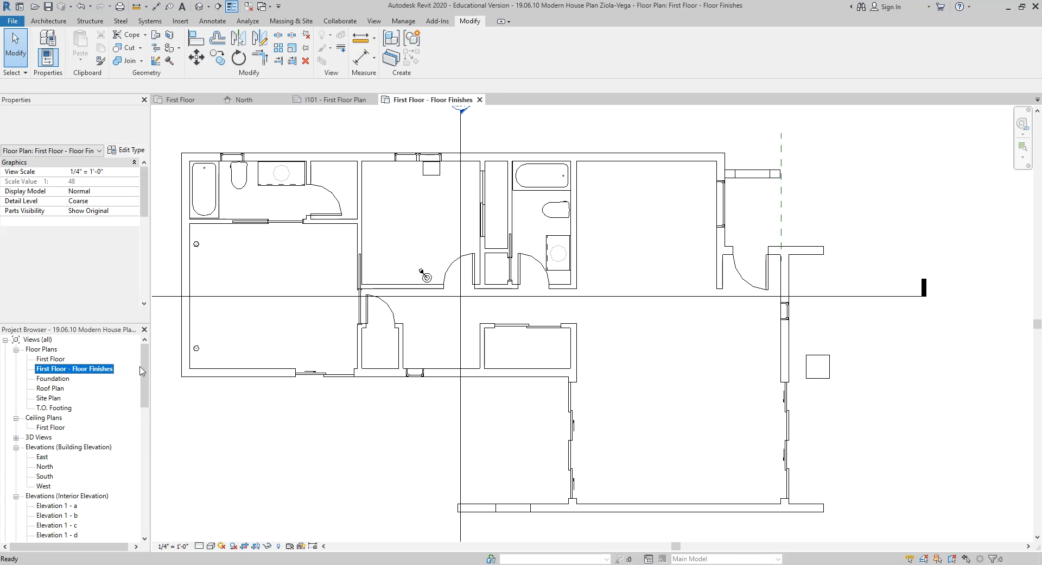
Step: Delete the Hopen_Bed_160 bed from Room 2 in the First Floor plan
{"action": "double_click", "coordinate": [60, 360]}
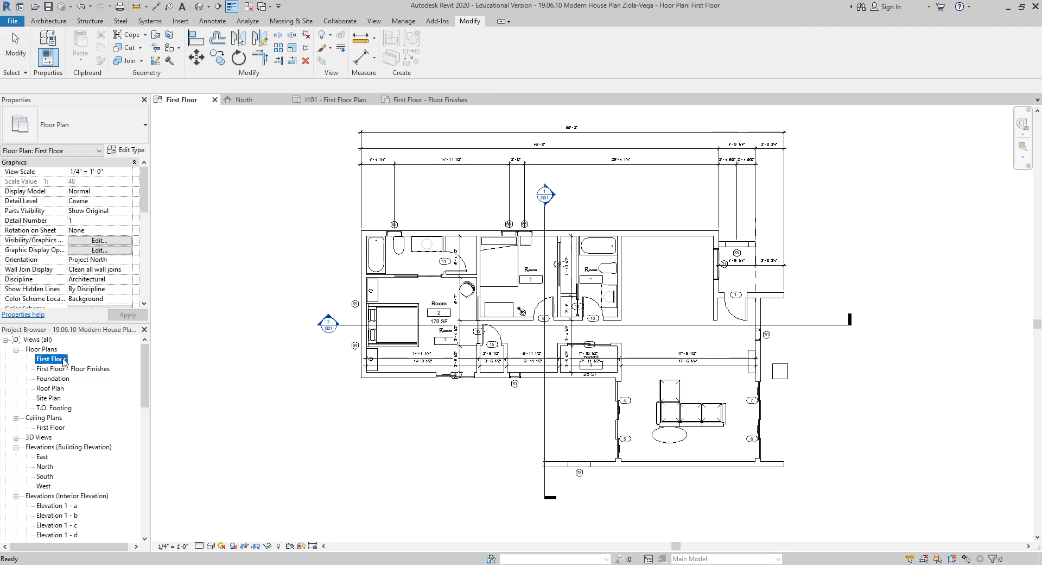
{"action": "scroll", "coordinate": [412, 293], "scroll_direction": "up", "scroll_amount": 4}
{"action": "left_click", "coordinate": [410, 285]}
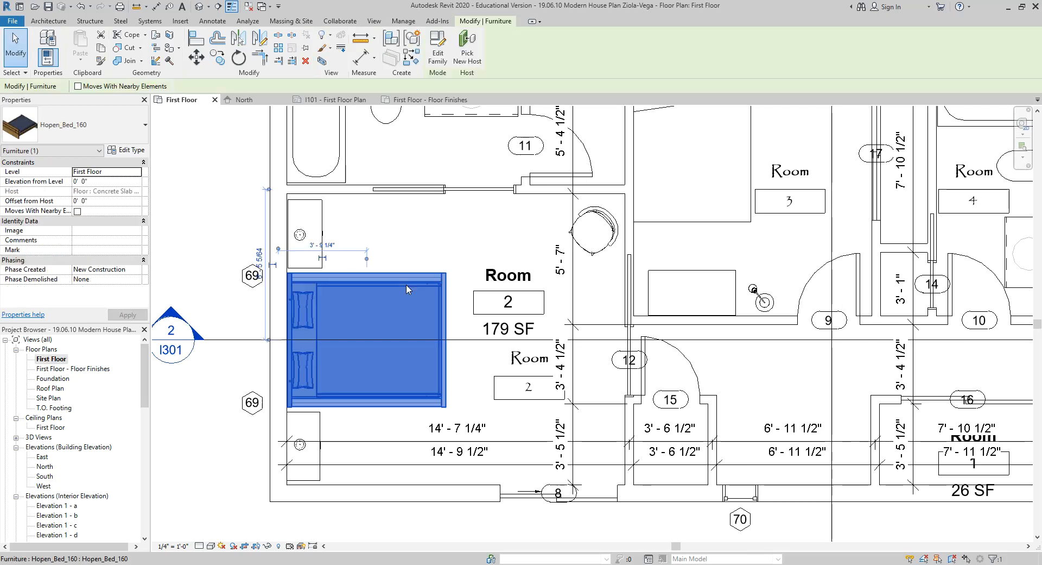
{"action": "key", "text": "Delete"}
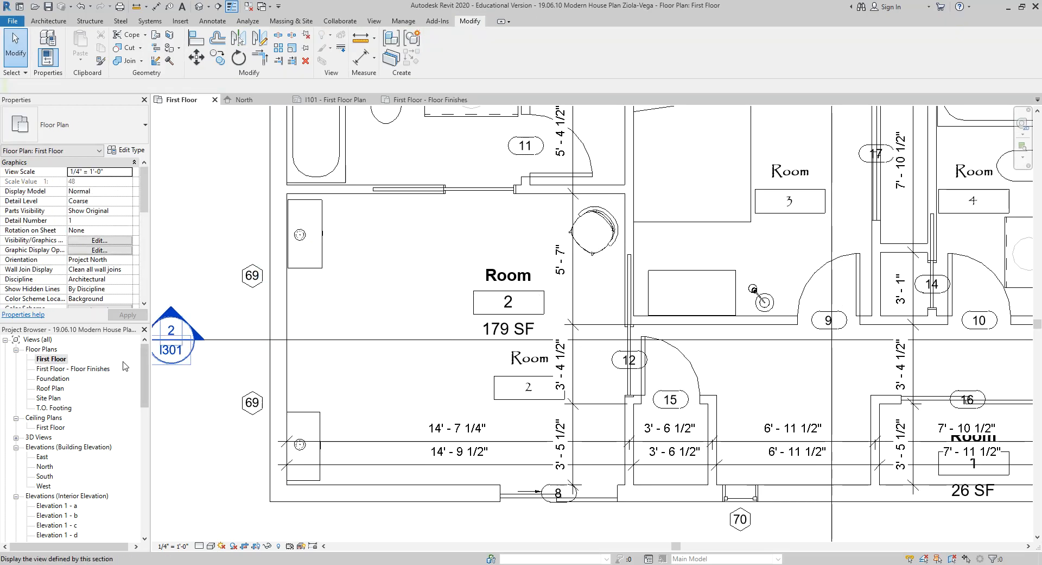
Step: Turn the Furniture category back on in the First Floor - Floor Finishes view
{"action": "double_click", "coordinate": [103, 368]}
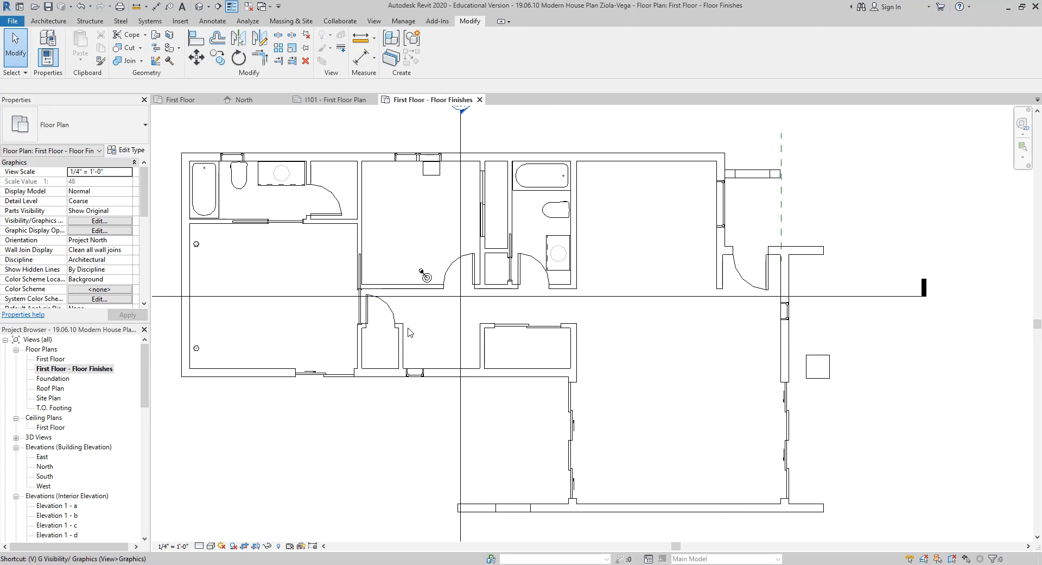
{"action": "key", "text": "v"}
{"action": "key", "text": "v"}
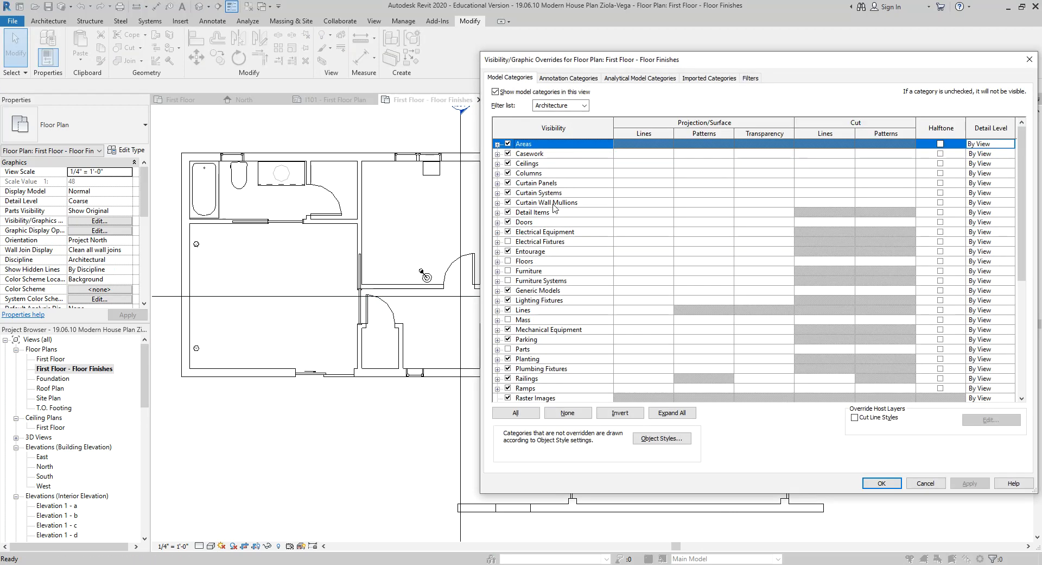
{"action": "left_click", "coordinate": [508, 270]}
{"action": "left_click", "coordinate": [897, 482]}
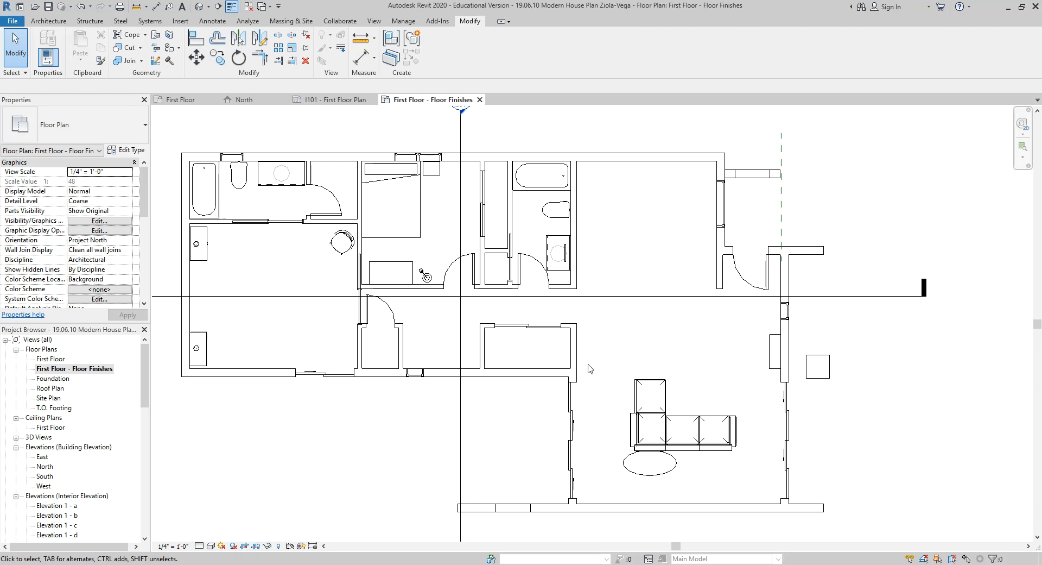
Step: Check the deleted bed's location in both the First Floor and First Floor - Floor Finishes plans
{"action": "double_click", "coordinate": [60, 360]}
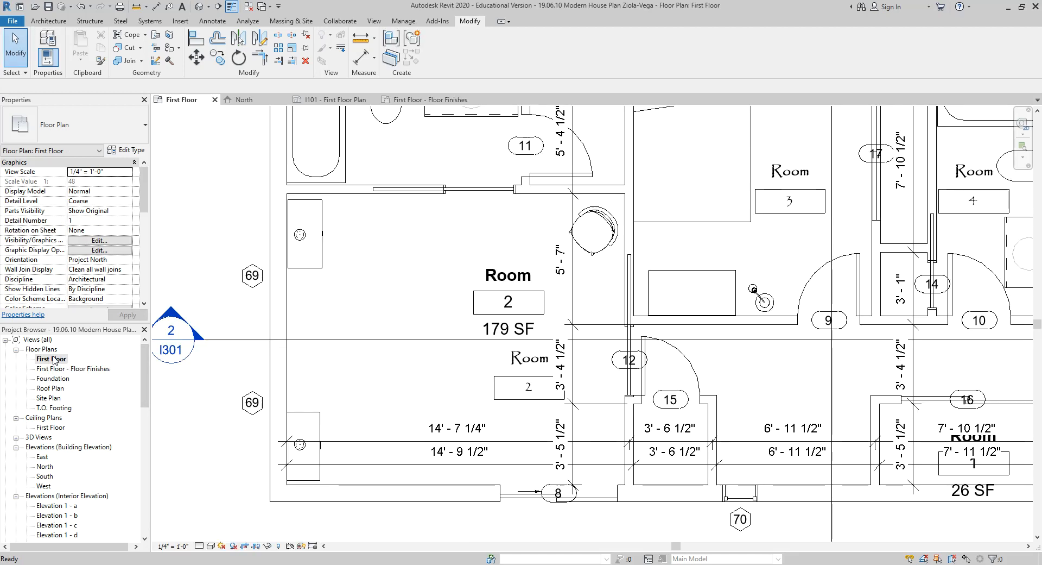
{"action": "double_click", "coordinate": [90, 370]}
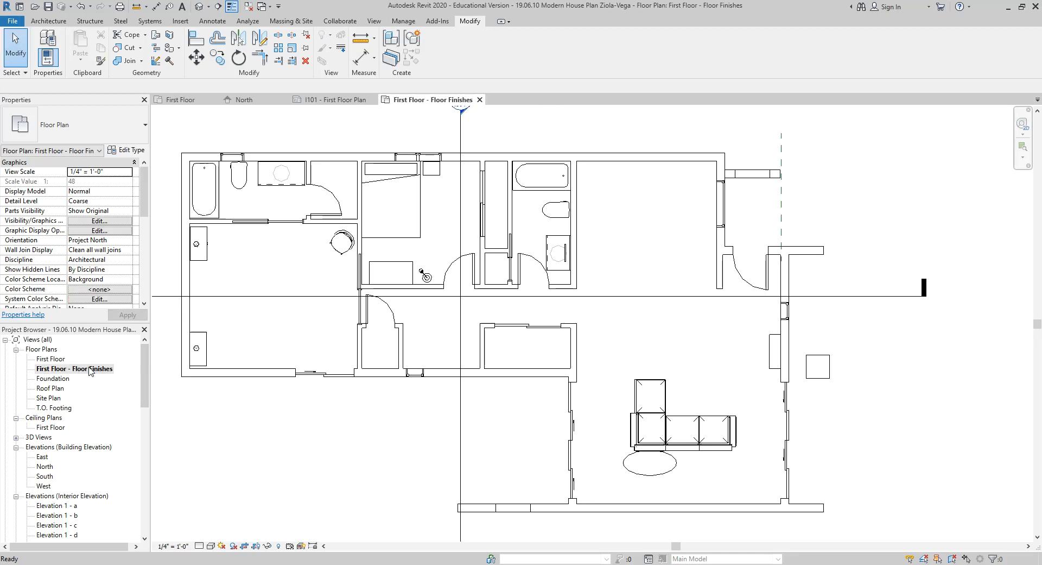
{"action": "scroll", "coordinate": [347, 352], "scroll_direction": "down", "scroll_amount": 3}
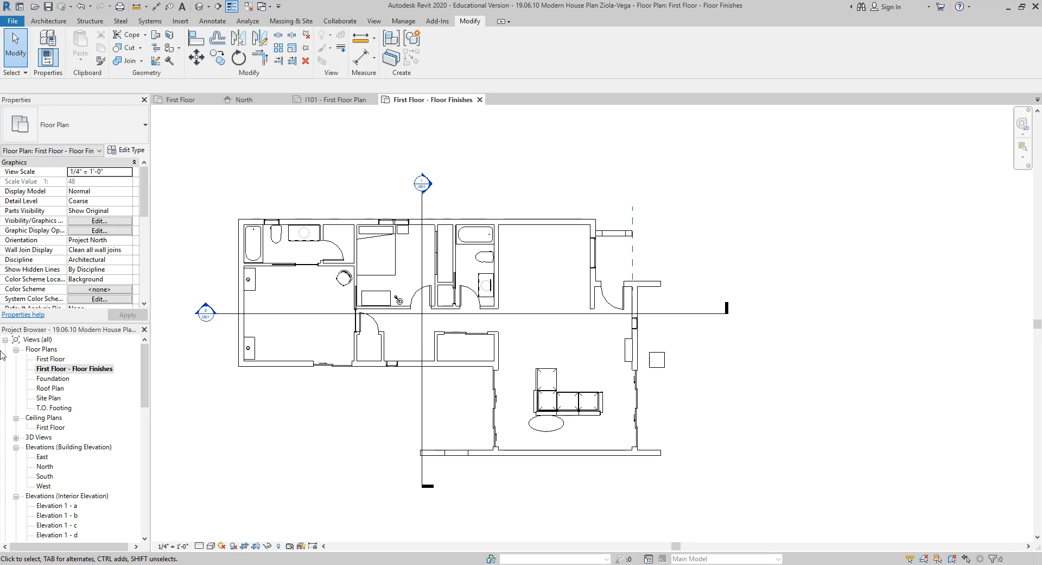
Step: Duplicate the First Floor plan with its detailing as a separate view and inspect the copied annotations
{"action": "double_click", "coordinate": [56, 360]}
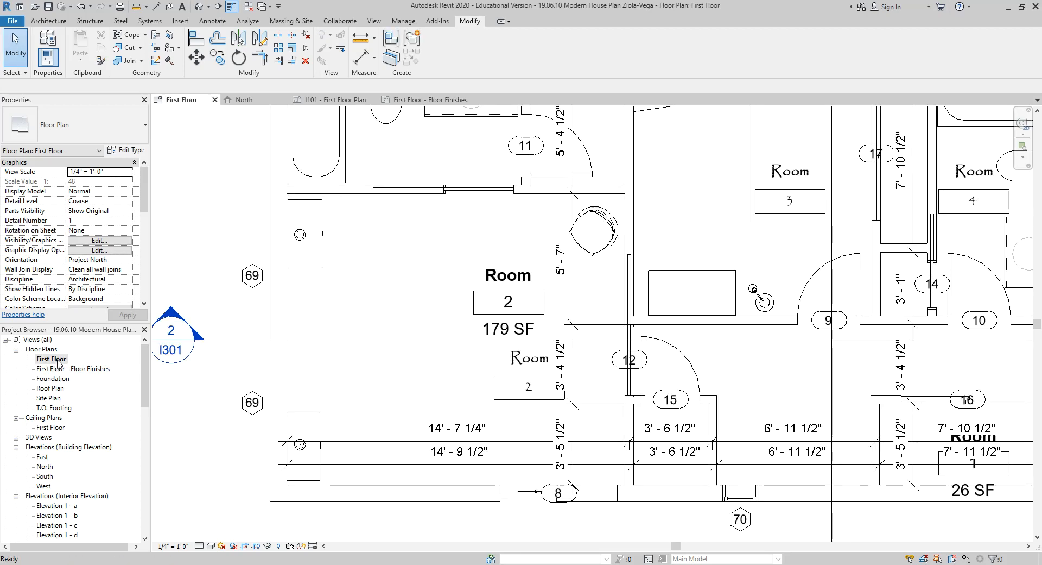
{"action": "right_click", "coordinate": [58, 361]}
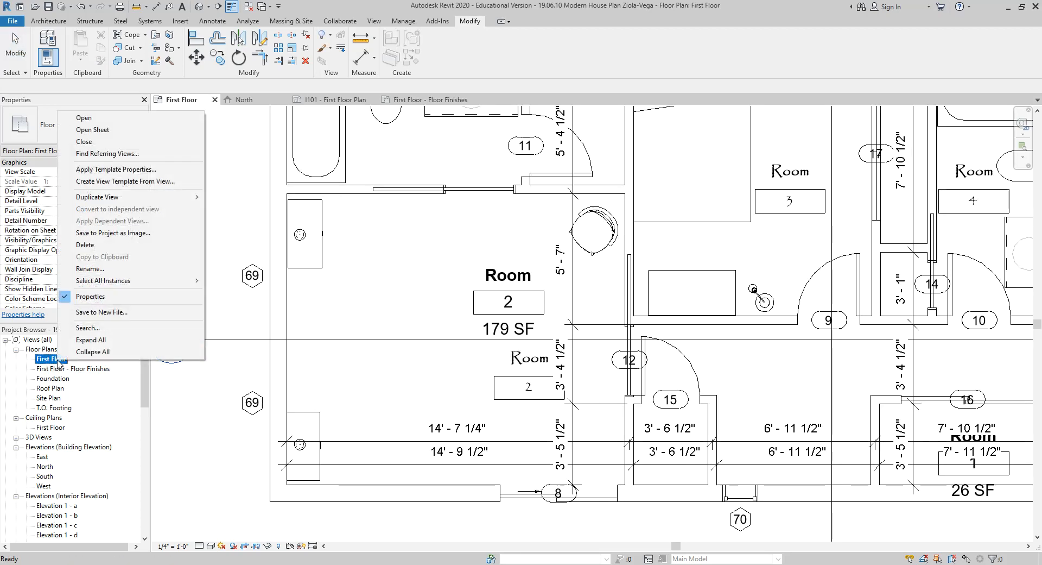
{"action": "mouse_move", "coordinate": [166, 204]}
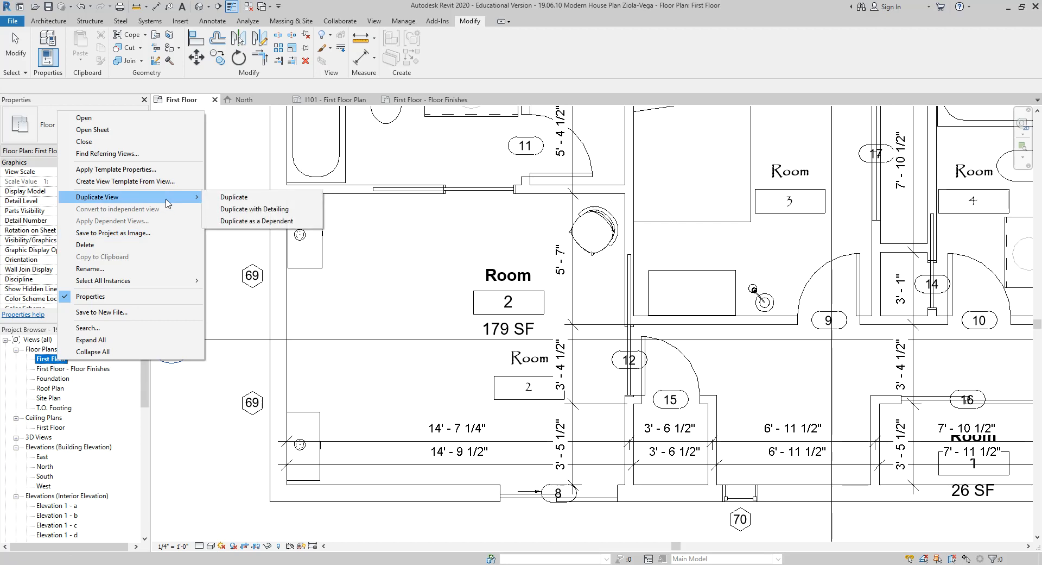
{"action": "left_click", "coordinate": [249, 211]}
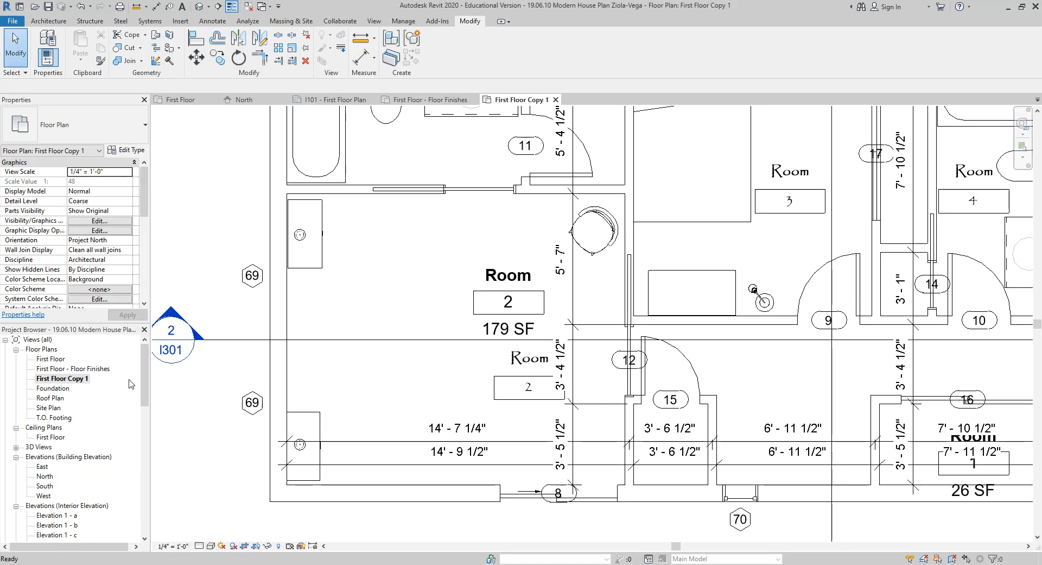
{"action": "scroll", "coordinate": [374, 333], "scroll_direction": "down", "scroll_amount": 5}
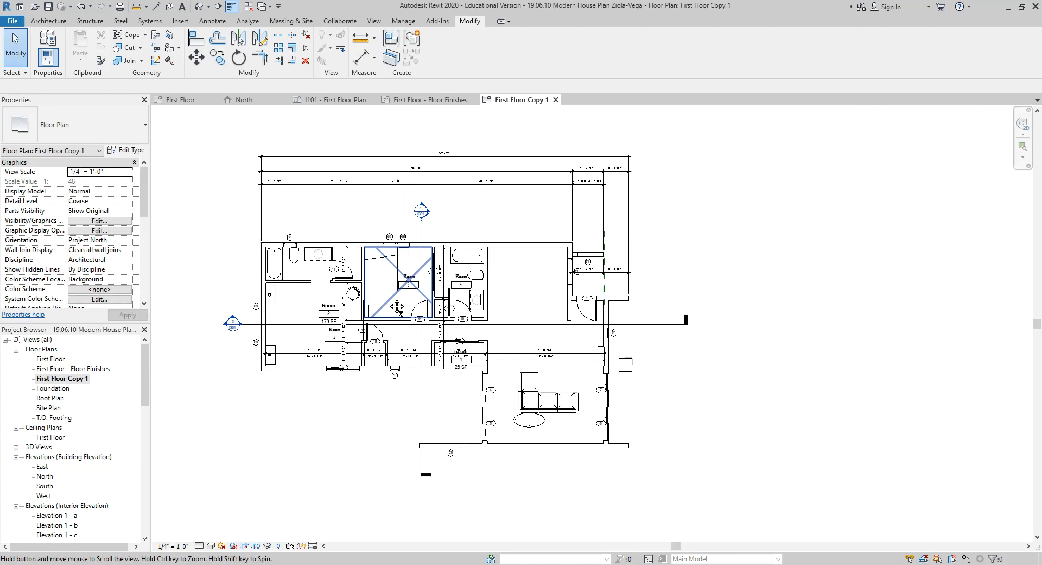
{"action": "scroll", "coordinate": [329, 300], "scroll_direction": "up", "scroll_amount": 1}
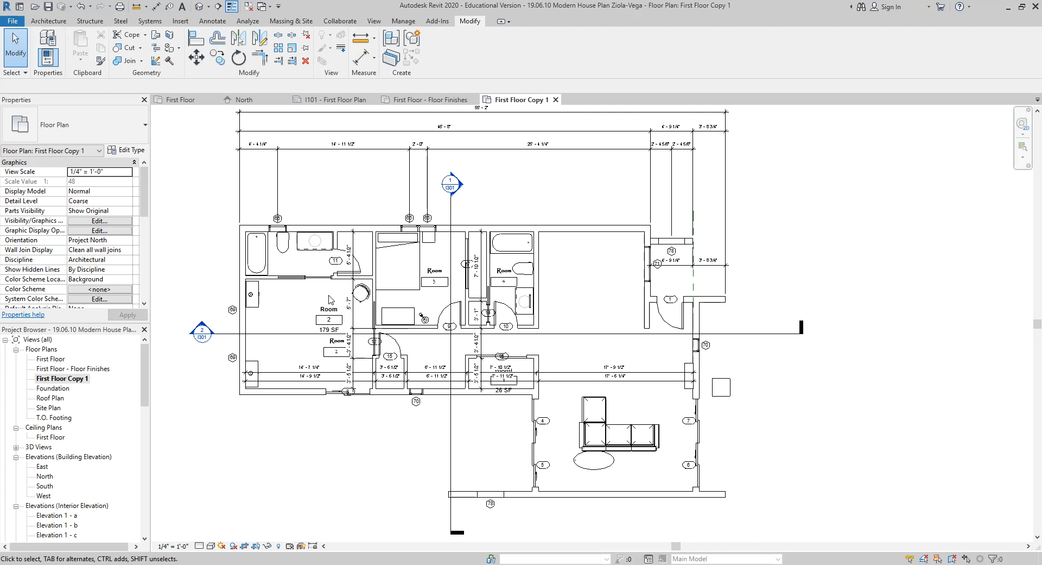
{"action": "middle_click_drag", "start_coordinate": [330, 299], "coordinate": [332, 320]}
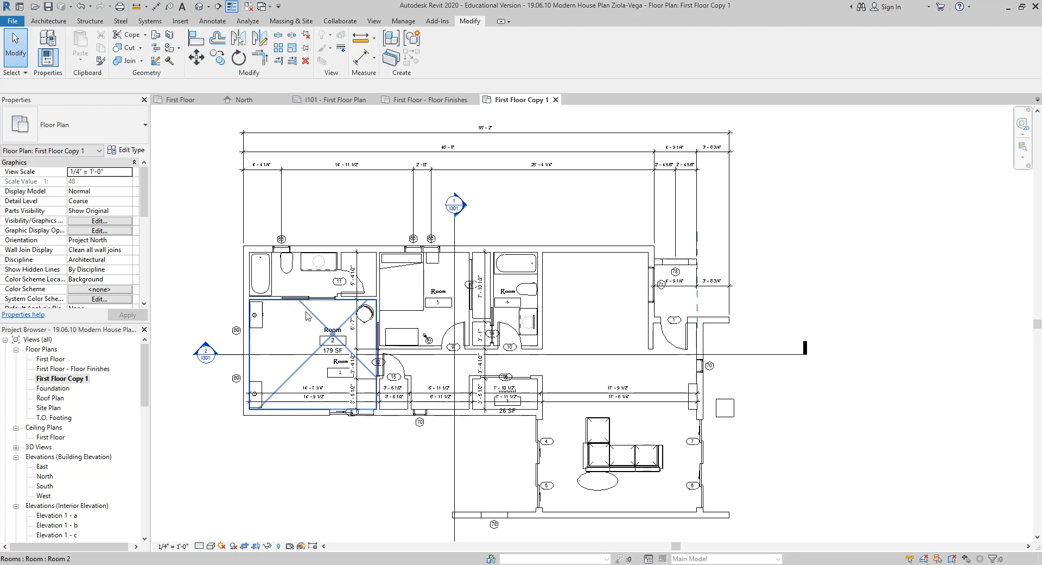
{"action": "scroll", "coordinate": [216, 222], "scroll_direction": "up", "scroll_amount": 2}
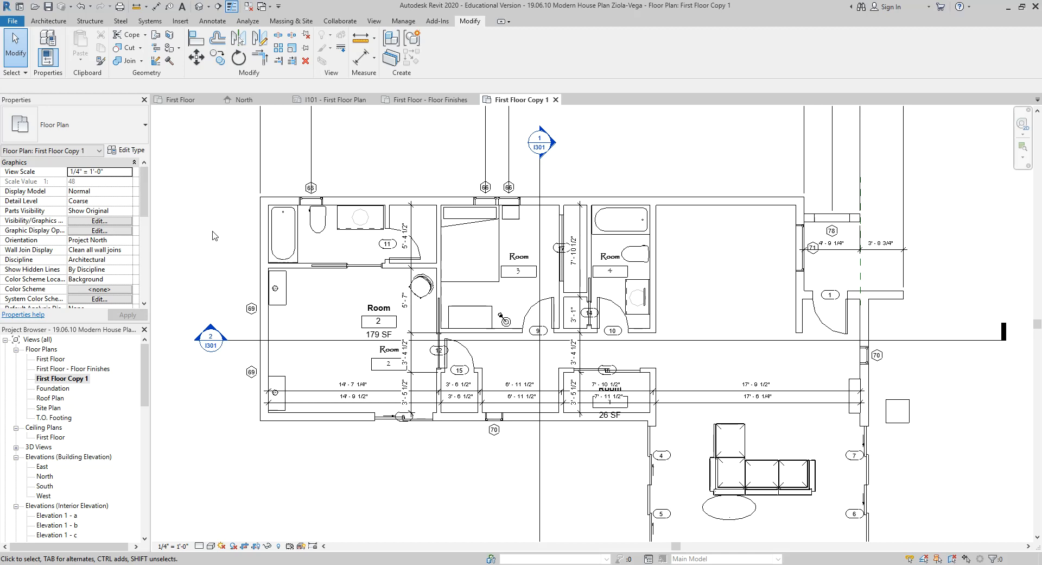
Step: Duplicate the First Floor plan as a dependent view and fit the whole plan on screen
{"action": "left_click", "coordinate": [83, 379]}
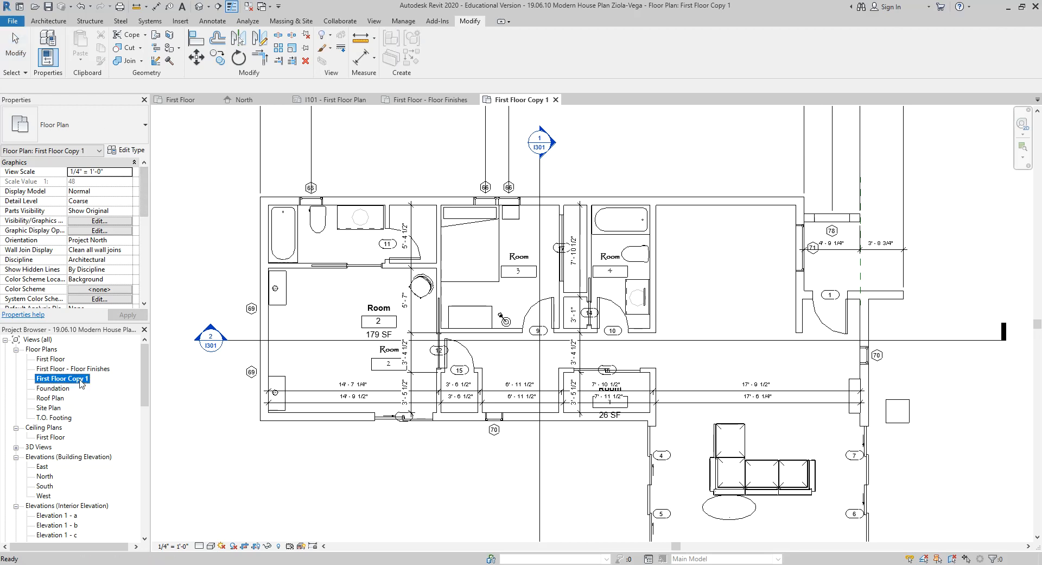
{"action": "double_click", "coordinate": [59, 361]}
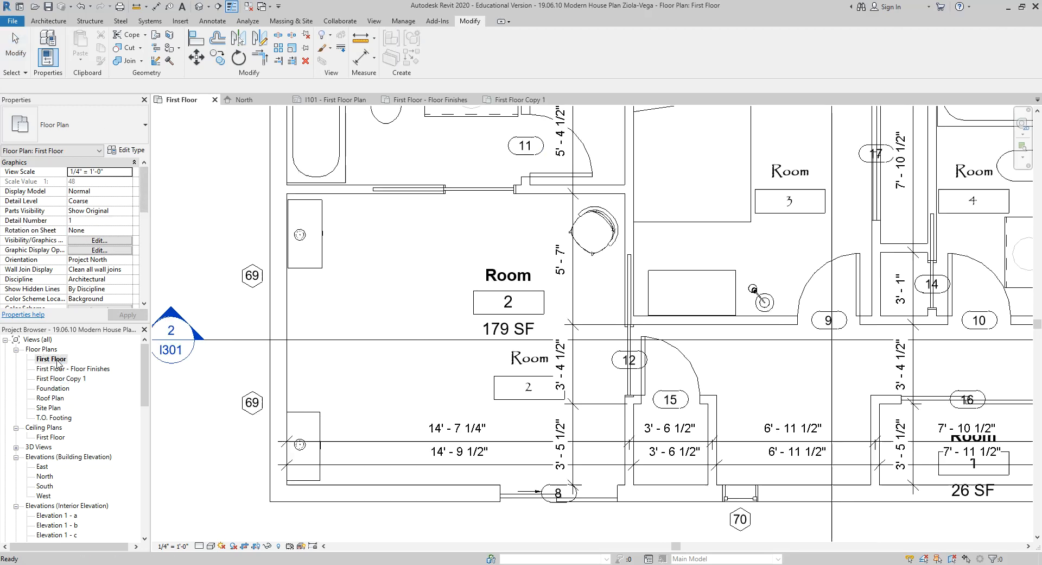
{"action": "right_click", "coordinate": [59, 360]}
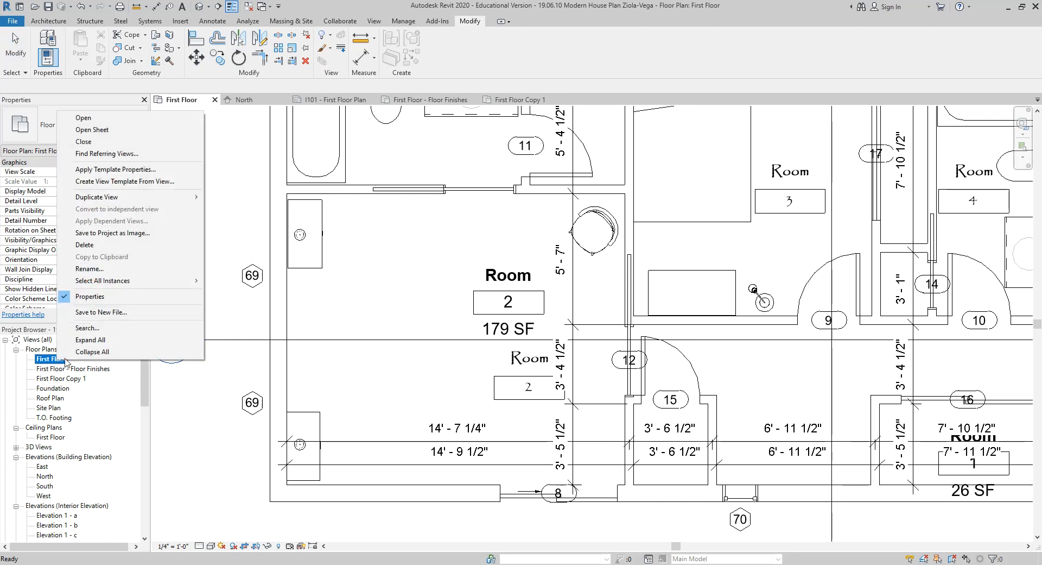
{"action": "mouse_move", "coordinate": [156, 199]}
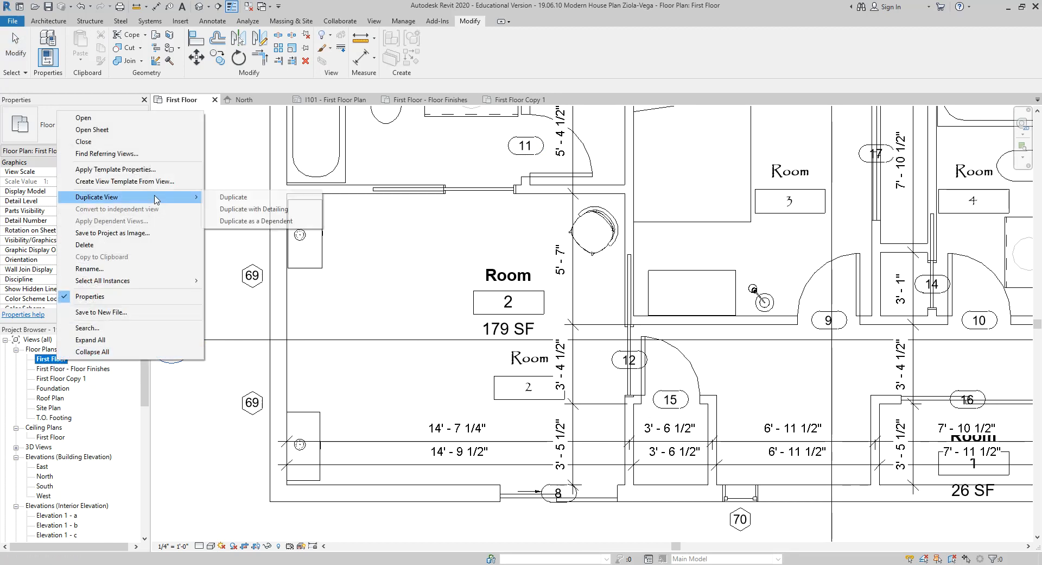
{"action": "left_click", "coordinate": [258, 221]}
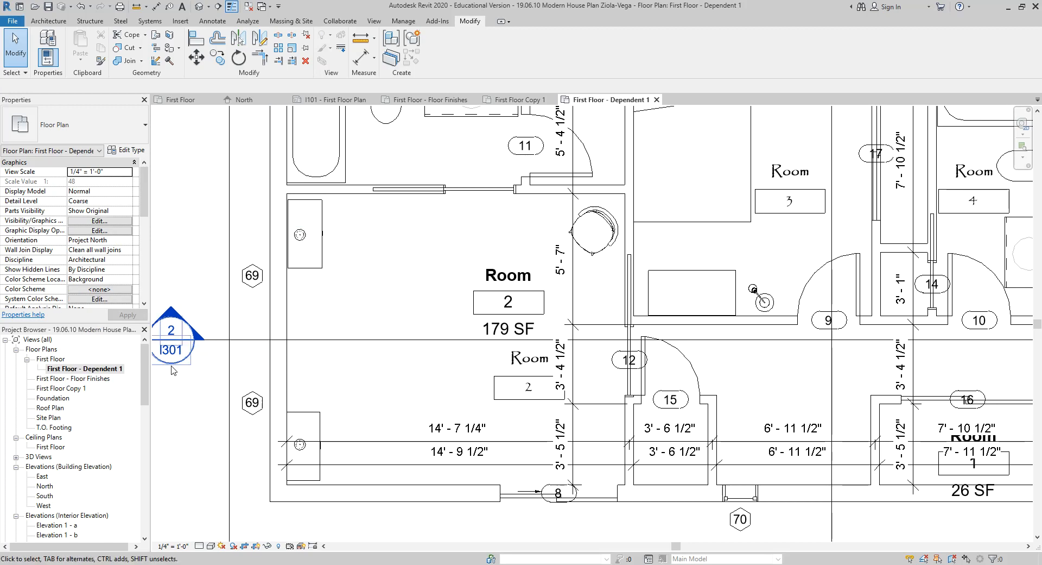
{"action": "key", "text": "z"}
{"action": "key", "text": "f"}
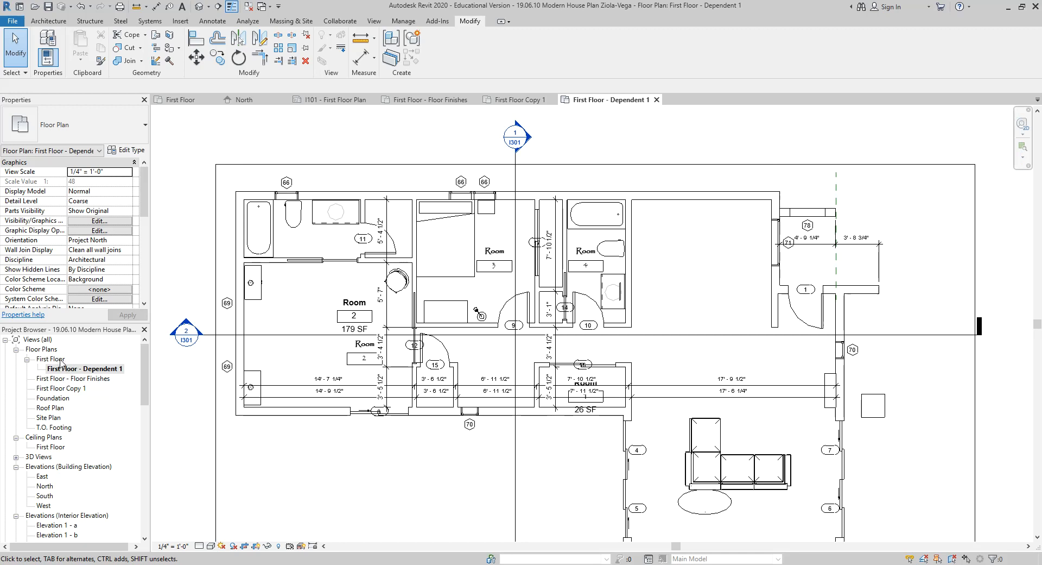
Step: In the original First Floor plan, move Room 2's area tag to the room's lower-left corner and delete the vertical dimension string in that room
{"action": "double_click", "coordinate": [61, 359]}
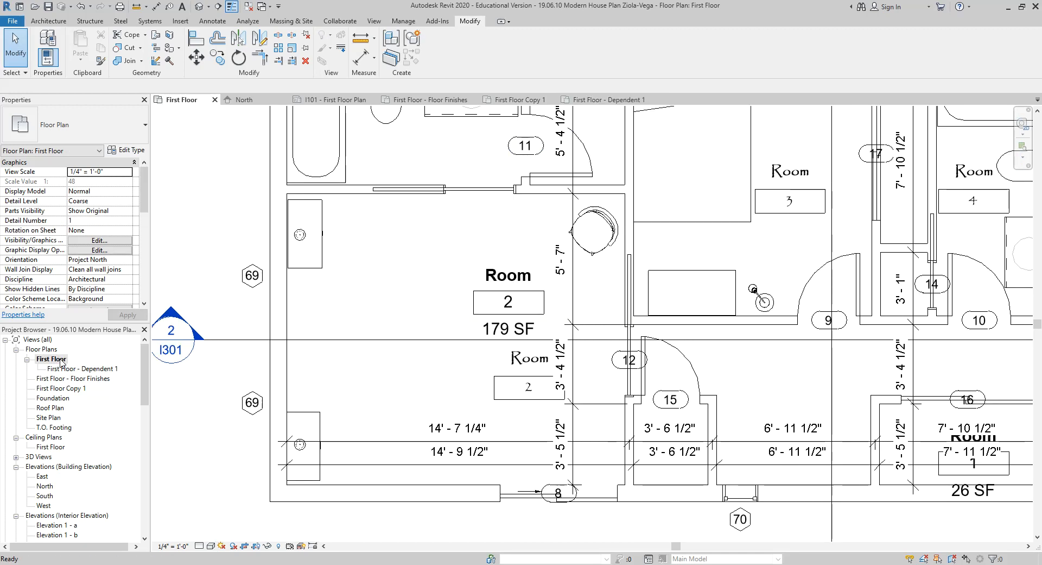
{"action": "double_click", "coordinate": [65, 369]}
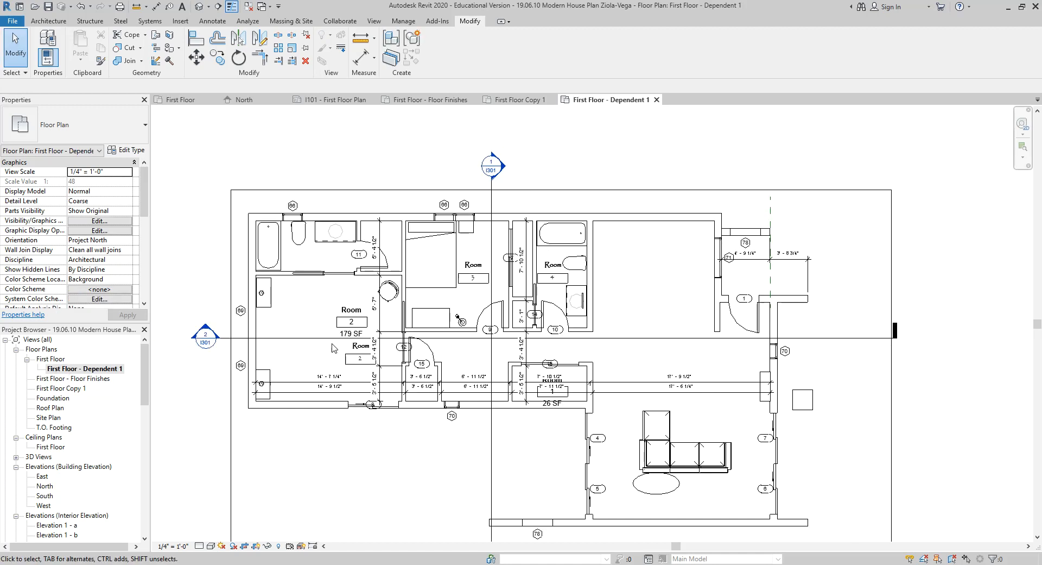
{"action": "scroll", "coordinate": [334, 348], "scroll_direction": "up", "scroll_amount": 3}
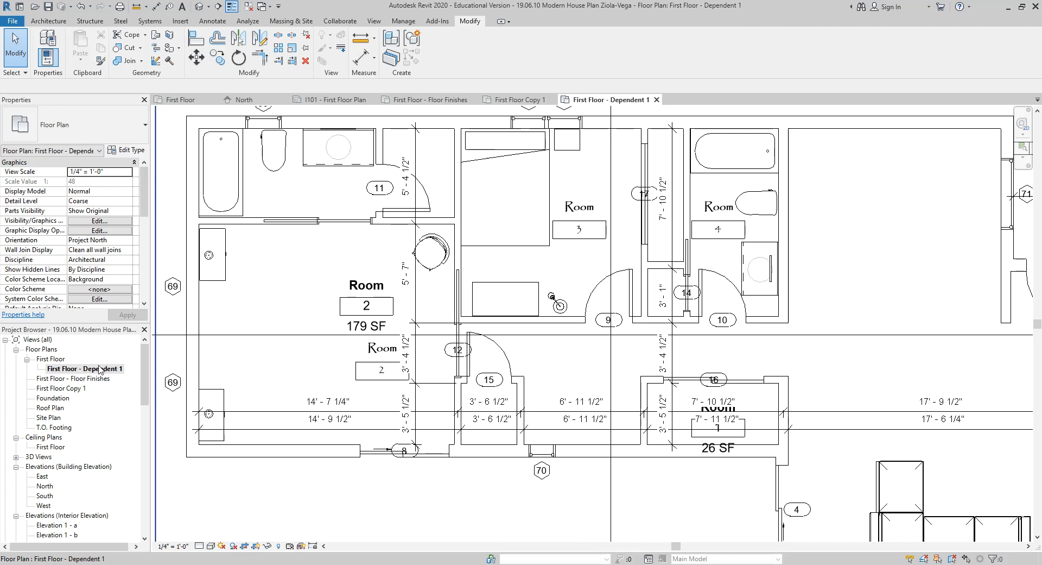
{"action": "double_click", "coordinate": [47, 359]}
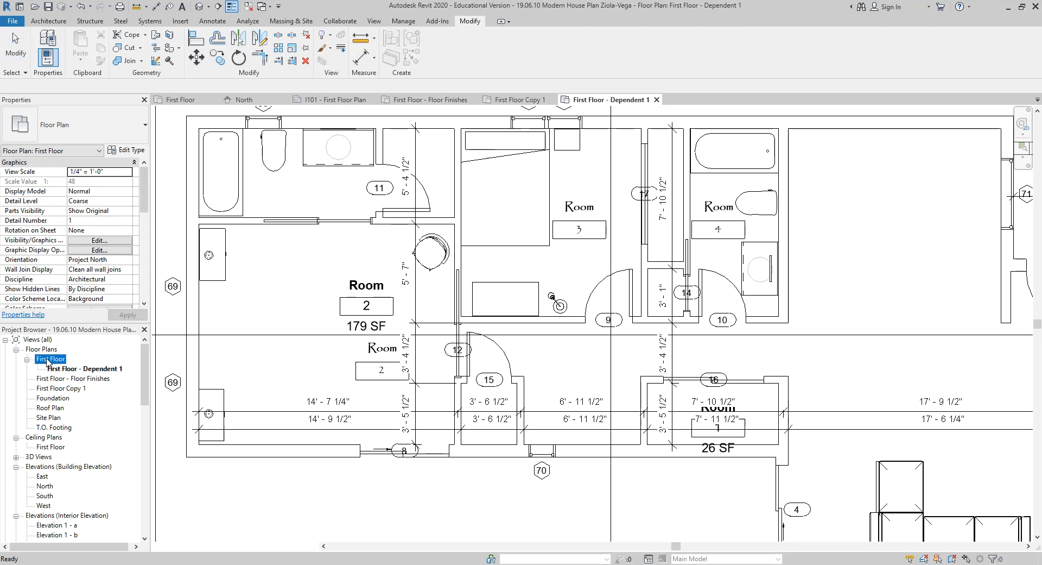
{"action": "scroll", "coordinate": [421, 295], "scroll_direction": "down", "scroll_amount": 1}
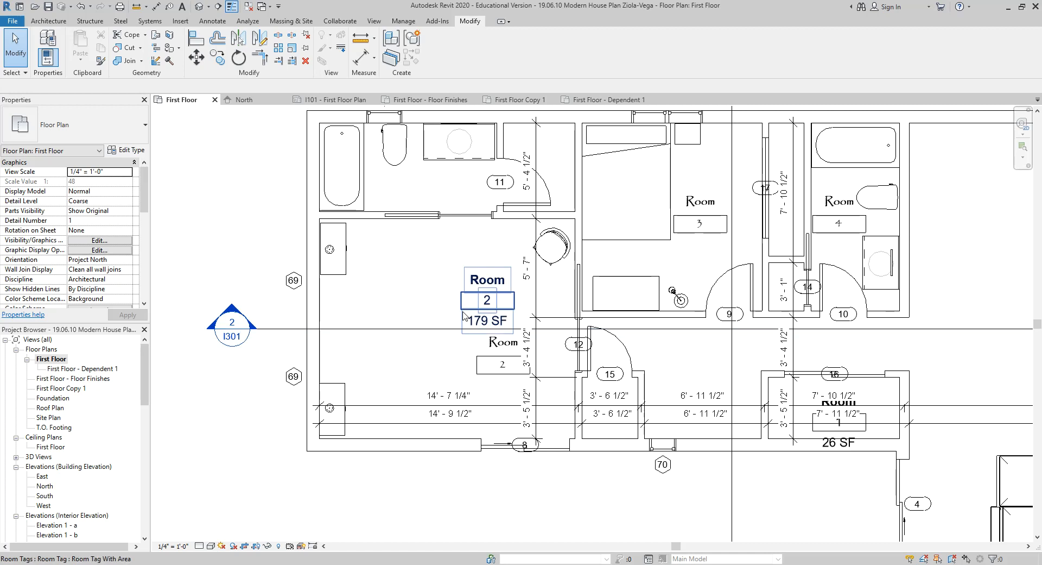
{"action": "left_click", "coordinate": [488, 319]}
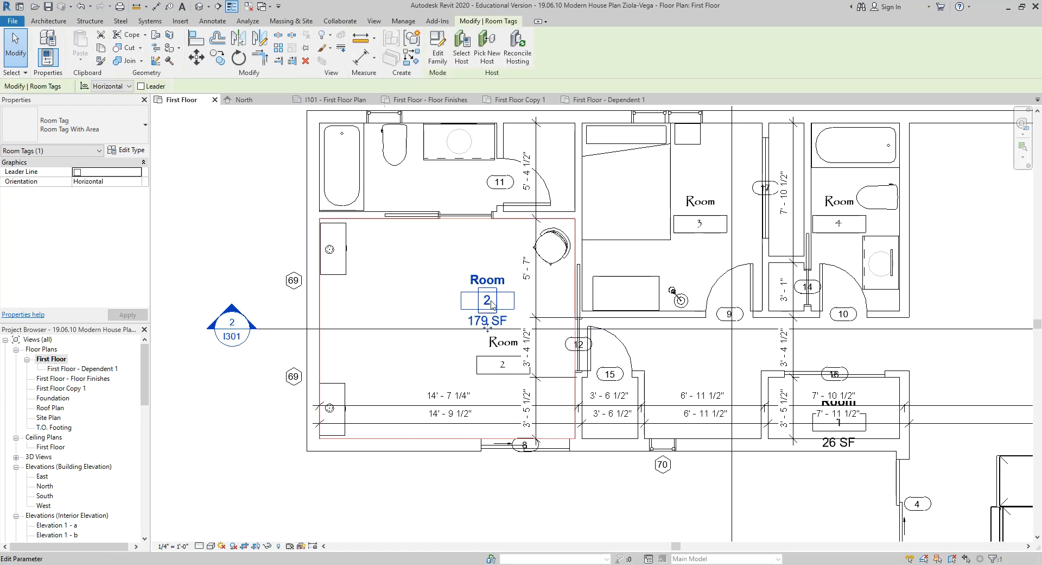
{"action": "left_click_drag", "start_coordinate": [480, 312], "coordinate": [368, 375]}
{"action": "key", "text": "Escape"}
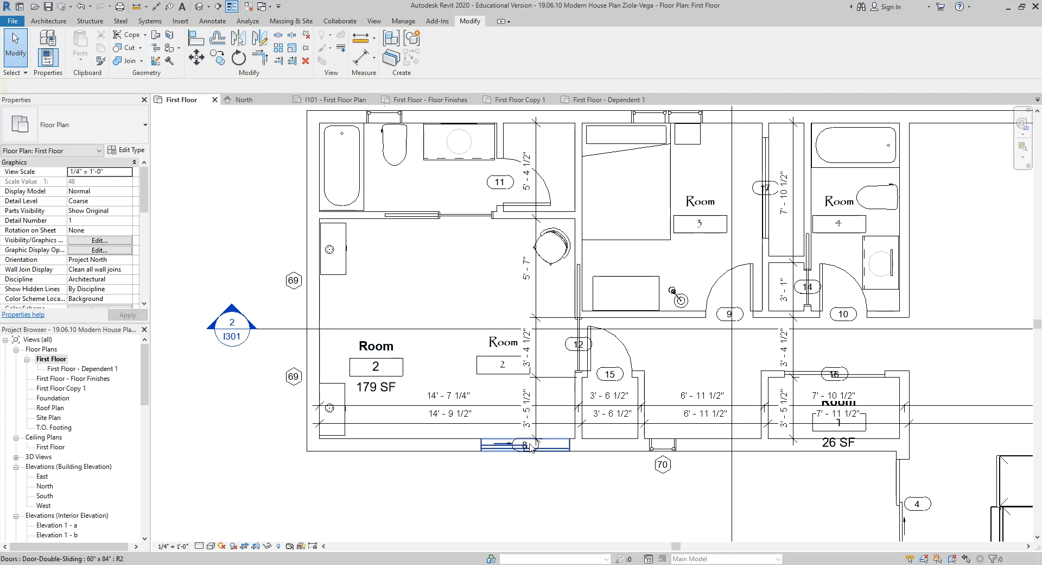
{"action": "left_click", "coordinate": [536, 280]}
{"action": "key", "text": "Escape"}
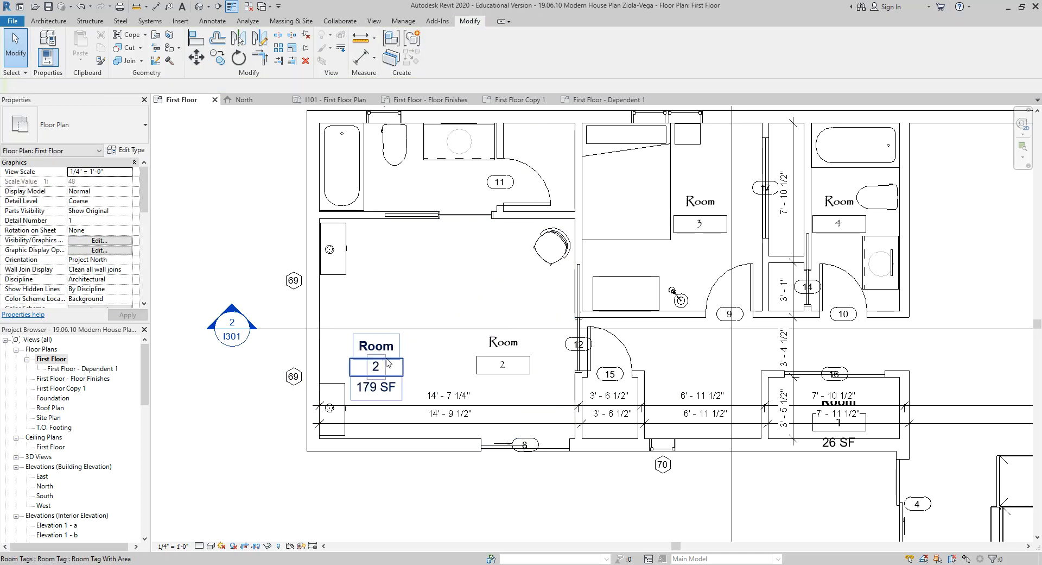
Step: Compare Room 2's tag and dimensions in the First Floor - Dependent 1 and First Floor Copy 1 views
{"action": "double_click", "coordinate": [82, 368]}
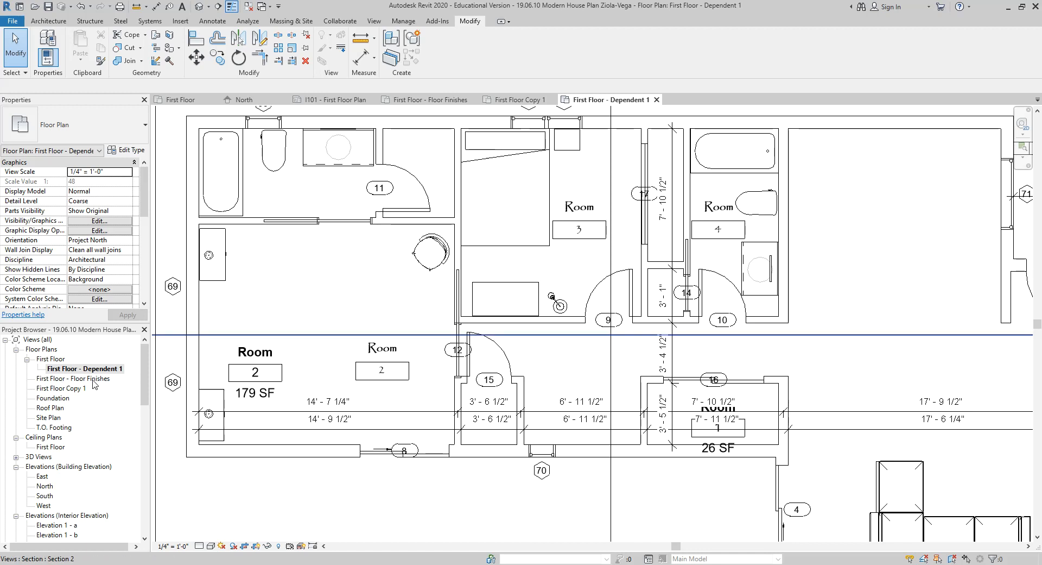
{"action": "double_click", "coordinate": [74, 388]}
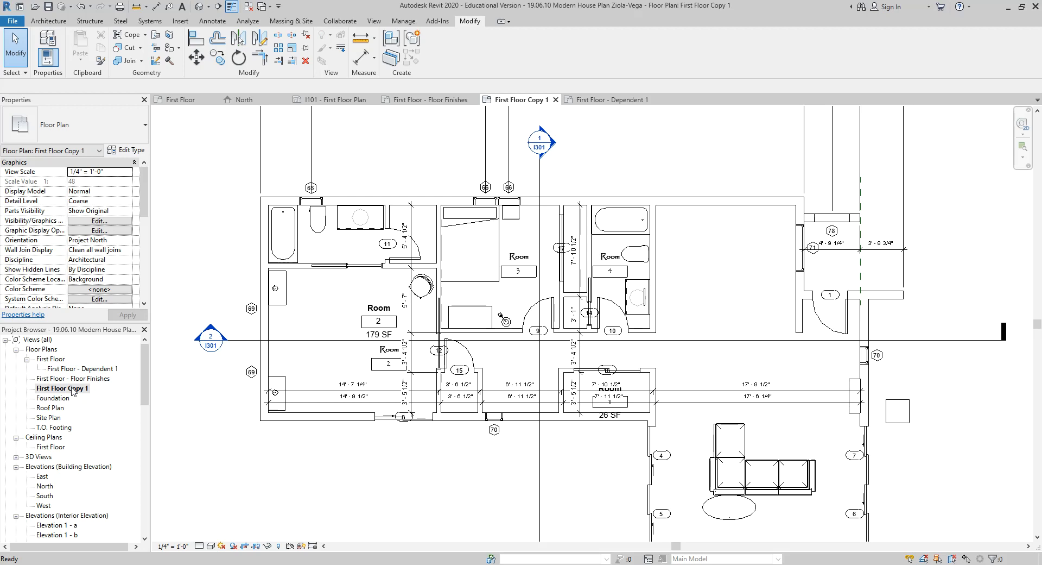
{"action": "scroll", "coordinate": [374, 332], "scroll_direction": "up", "scroll_amount": 3}
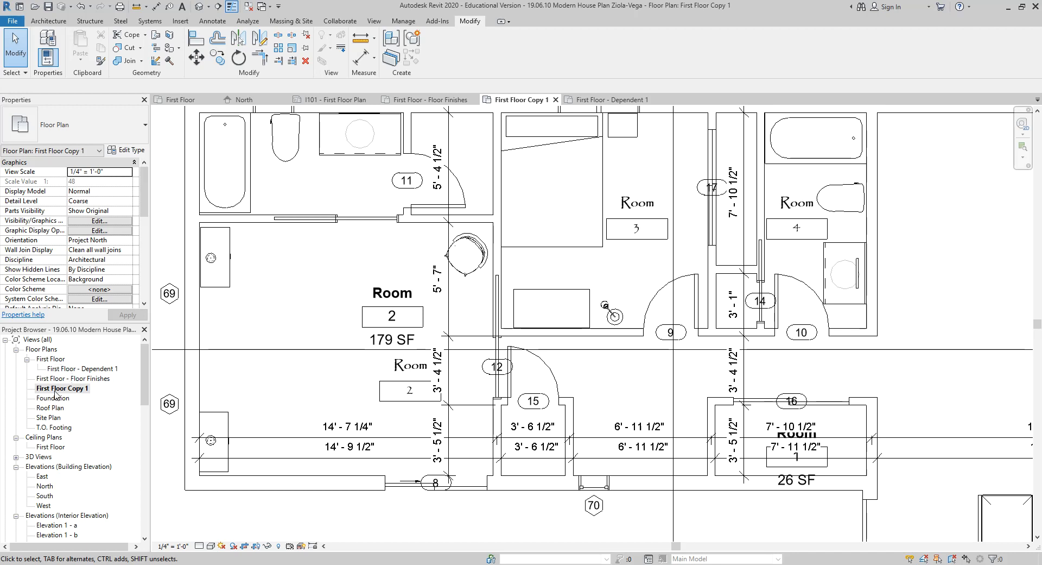
{"action": "scroll", "coordinate": [321, 393], "scroll_direction": "down", "scroll_amount": 5}
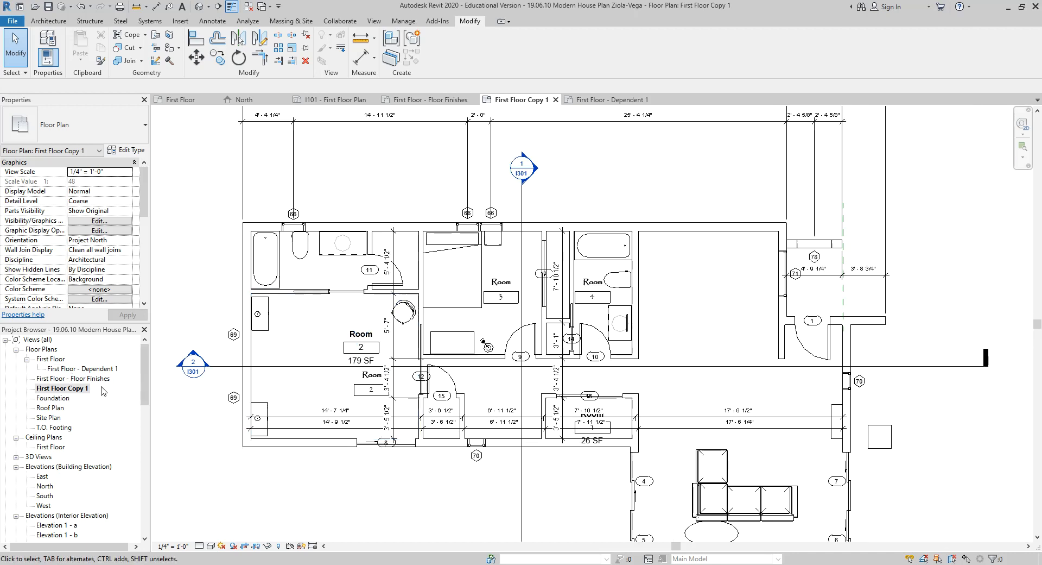
Step: Open the First Floor - Floor Finishes view and rename it as First Floor - Dimensions
{"action": "double_click", "coordinate": [72, 378]}
{"action": "scroll", "coordinate": [331, 326], "scroll_direction": "up", "scroll_amount": 4}
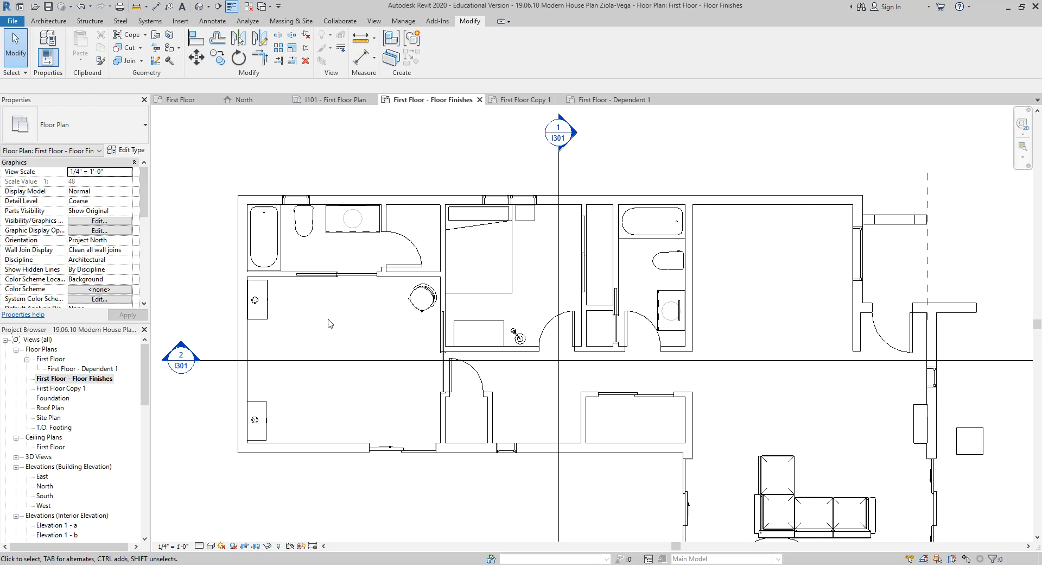
{"action": "middle_click_drag", "start_coordinate": [337, 310], "coordinate": [310, 294]}
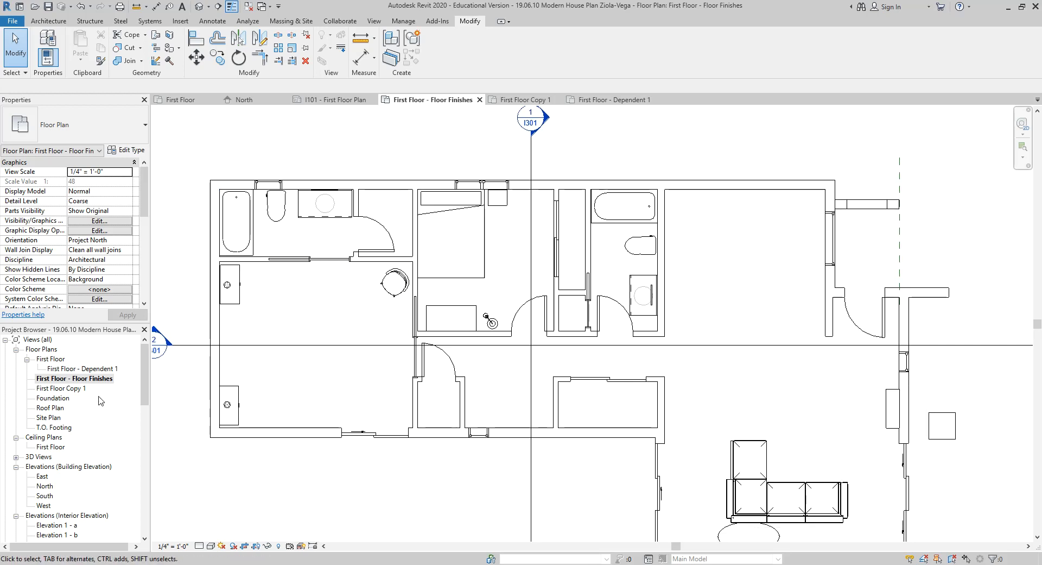
{"action": "right_click", "coordinate": [100, 378]}
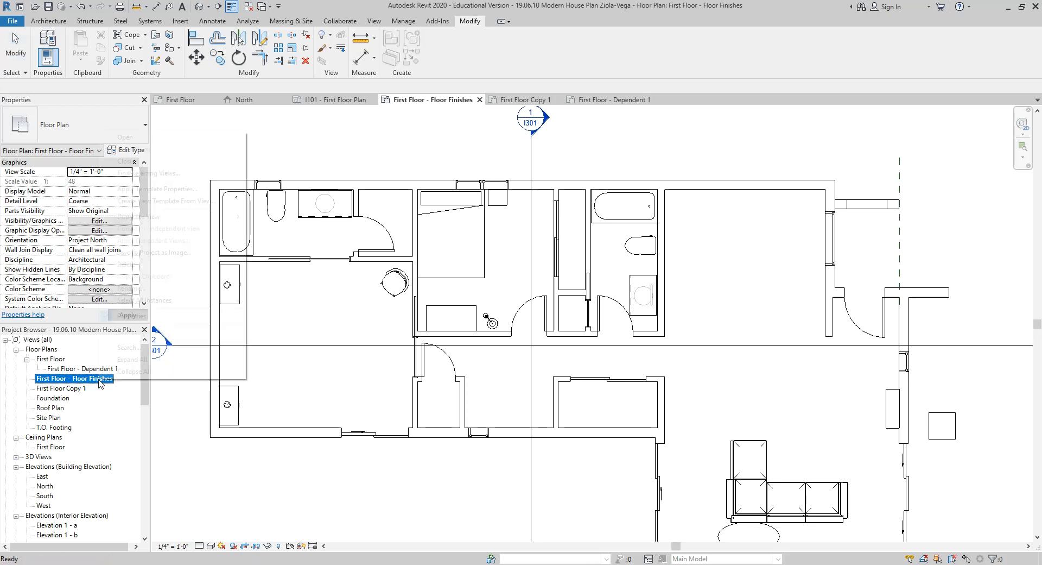
{"action": "left_click", "coordinate": [130, 288]}
{"action": "key", "text": "End"}
{"action": "key", "text": "BackSpace"}
{"action": "key", "text": "BackSpace"}
{"action": "key", "text": "BackSpace"}
{"action": "key", "text": "BackSpace"}
{"action": "key", "text": "BackSpace"}
{"action": "key", "text": "BackSpace"}
{"action": "key", "text": "BackSpace"}
{"action": "key", "text": "BackSpace"}
{"action": "key", "text": "BackSpace"}
{"action": "key", "text": "BackSpace"}
{"action": "key", "text": "BackSpace"}
{"action": "key", "text": "BackSpace"}
{"action": "key", "text": "BackSpace"}
{"action": "key", "text": "BackSpace"}
{"action": "type", "text": "Dimensions"}
{"action": "key", "text": "Return"}
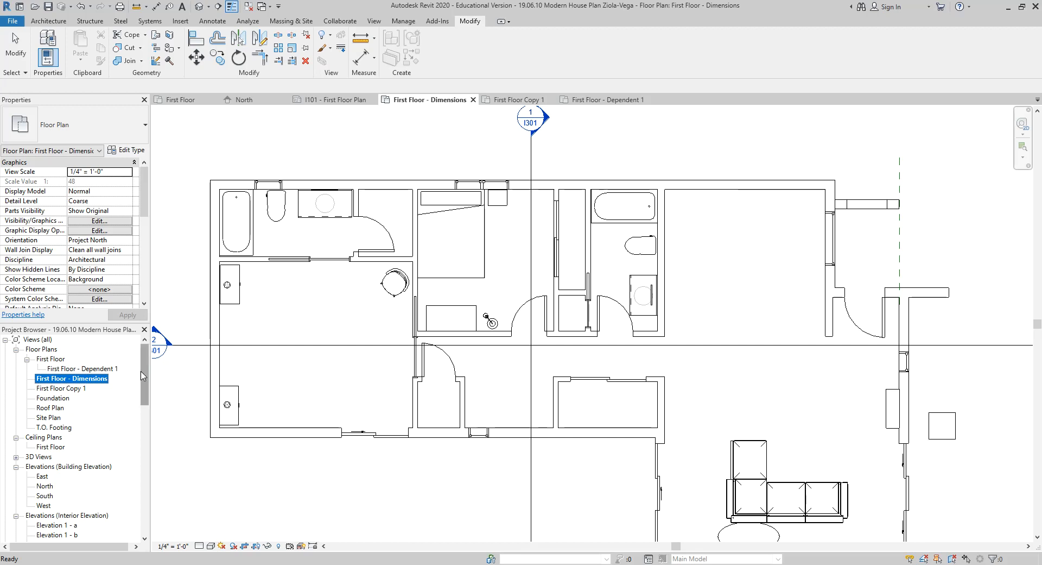
Step: Open the I101 - First Floor Plan sheet, then return to the list of floor plan views
{"action": "left_click_drag", "start_coordinate": [143, 375], "coordinate": [129, 506]}
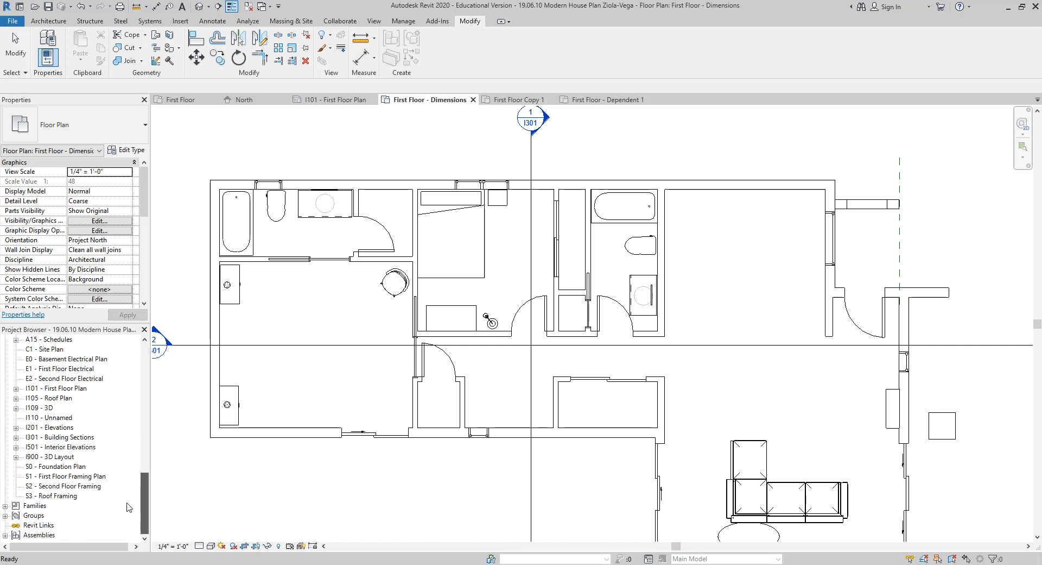
{"action": "scroll", "coordinate": [85, 480], "scroll_direction": "up", "scroll_amount": 5}
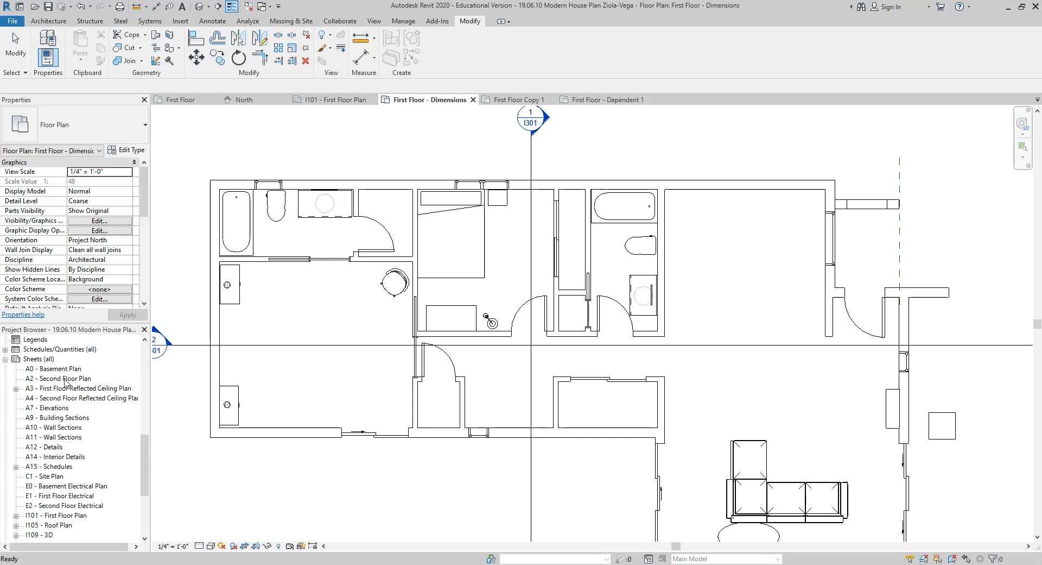
{"action": "scroll", "coordinate": [61, 424], "scroll_direction": "down", "scroll_amount": 3}
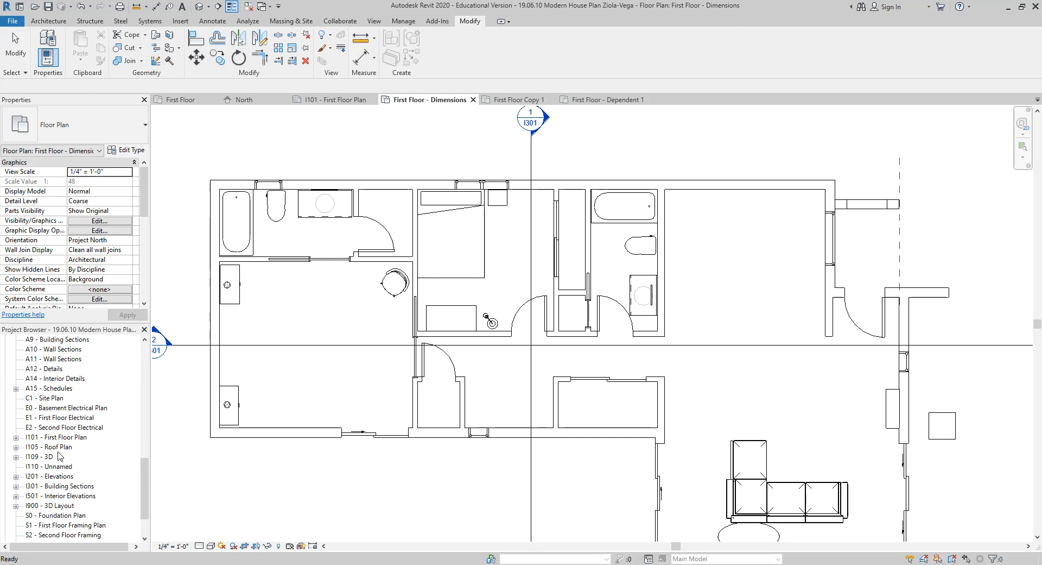
{"action": "double_click", "coordinate": [59, 437]}
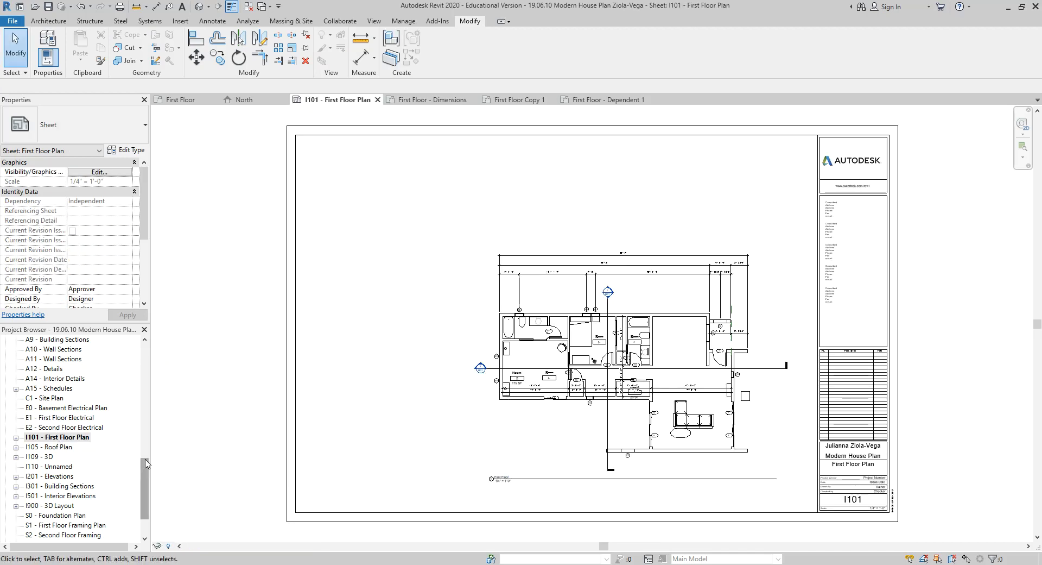
{"action": "left_click_drag", "start_coordinate": [150, 470], "coordinate": [155, 363]}
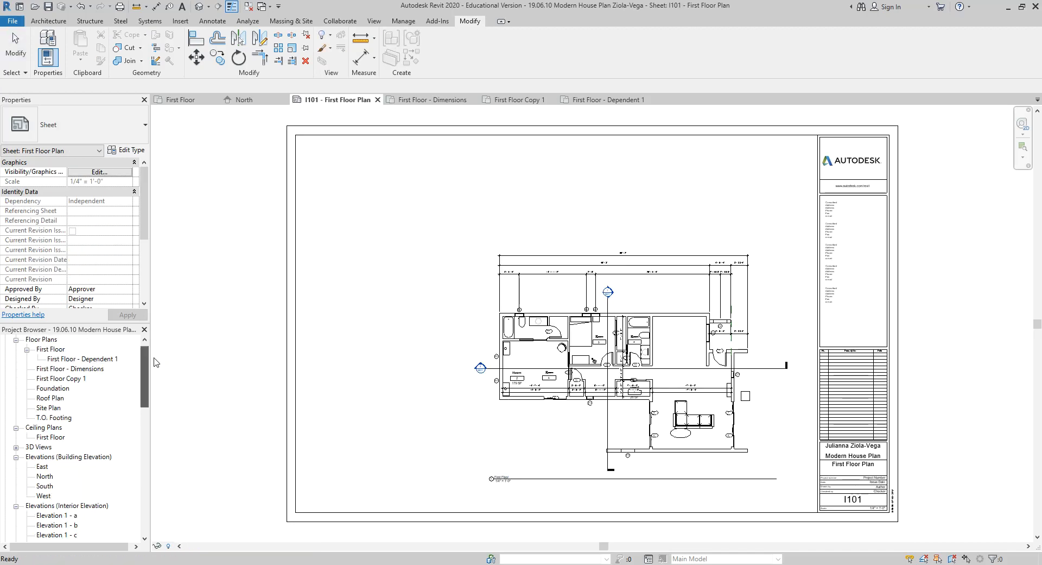
Step: Place the First Floor - Dimensions view at the upper left of sheet I101 and delete its viewport from the sheet
{"action": "left_click", "coordinate": [85, 371]}
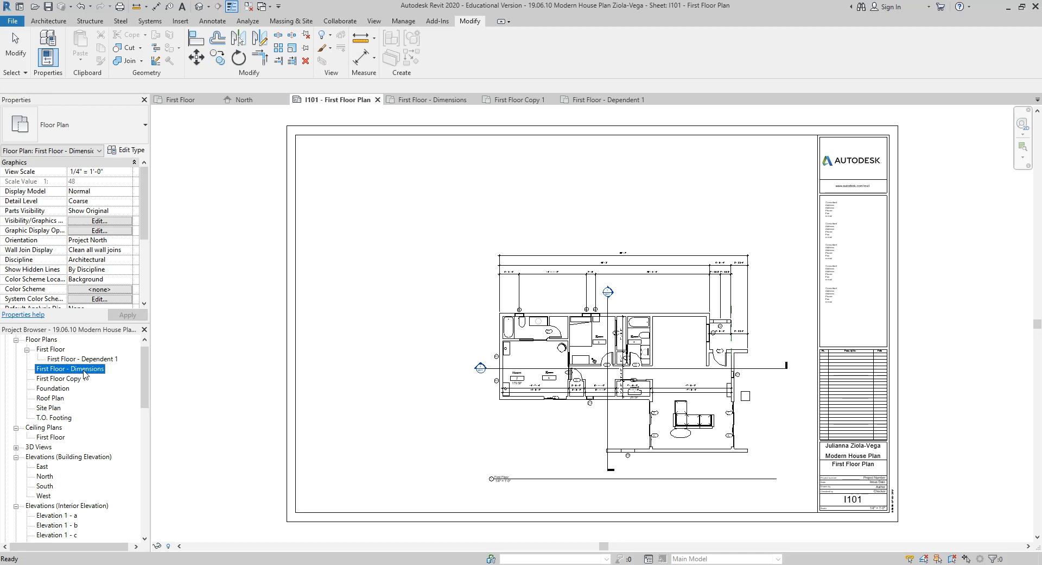
{"action": "left_click_drag", "start_coordinate": [84, 374], "coordinate": [207, 324]}
{"action": "left_click_drag", "start_coordinate": [462, 208], "coordinate": [458, 205]}
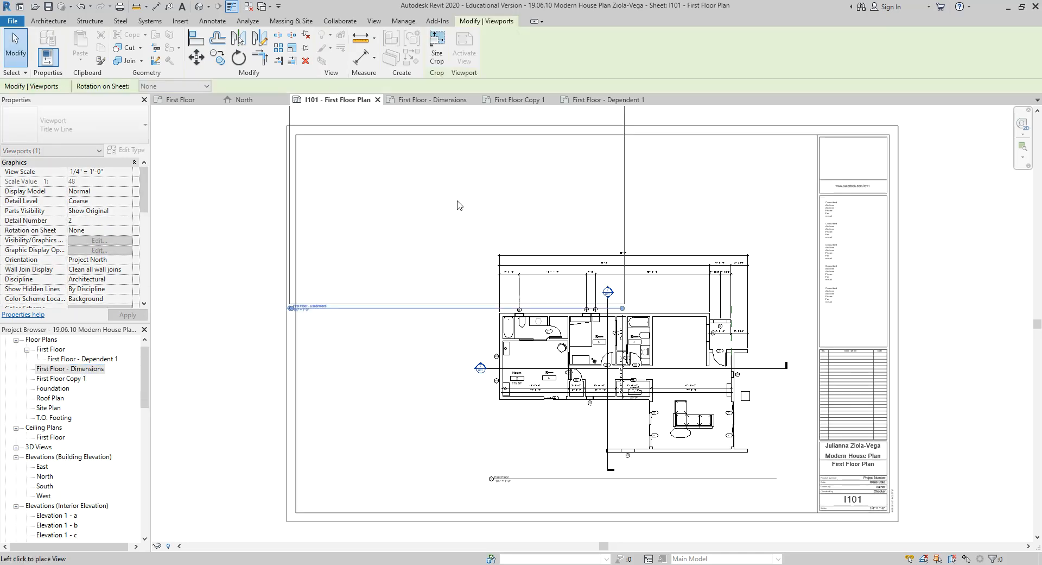
{"action": "left_click", "coordinate": [318, 237]}
{"action": "key", "text": "Escape"}
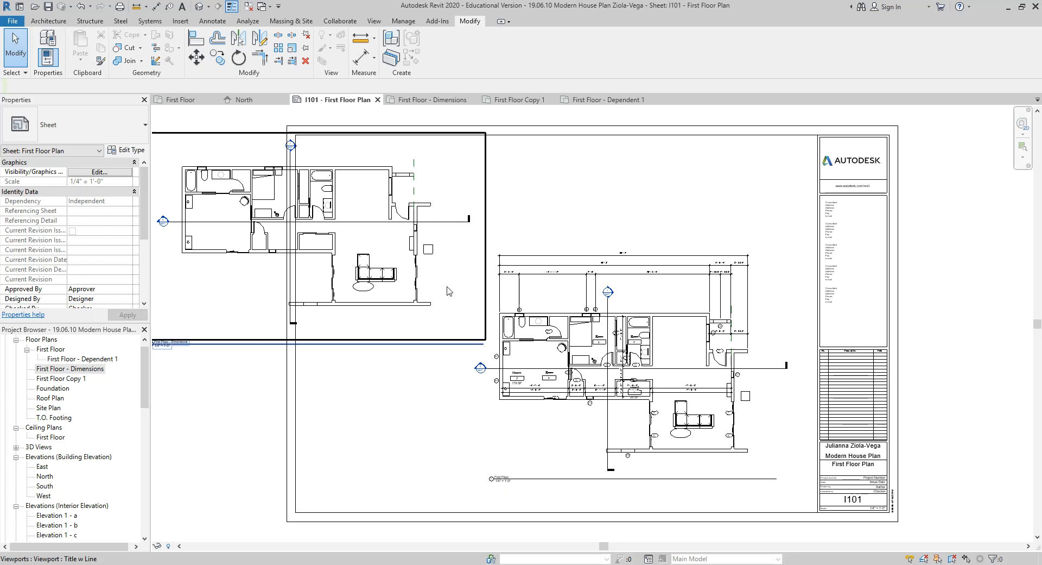
{"action": "left_click", "coordinate": [403, 173]}
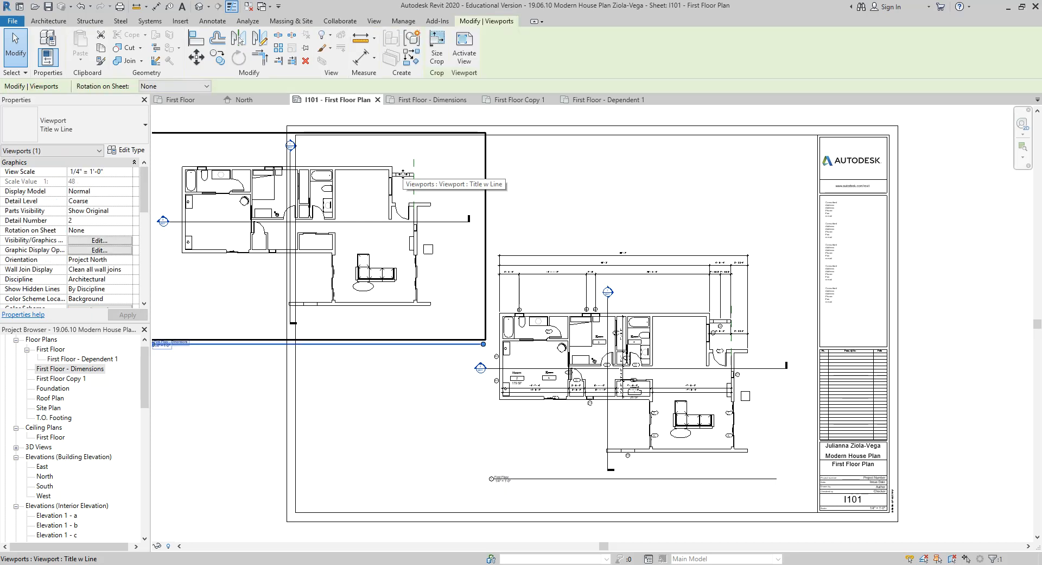
{"action": "key", "text": "Delete"}
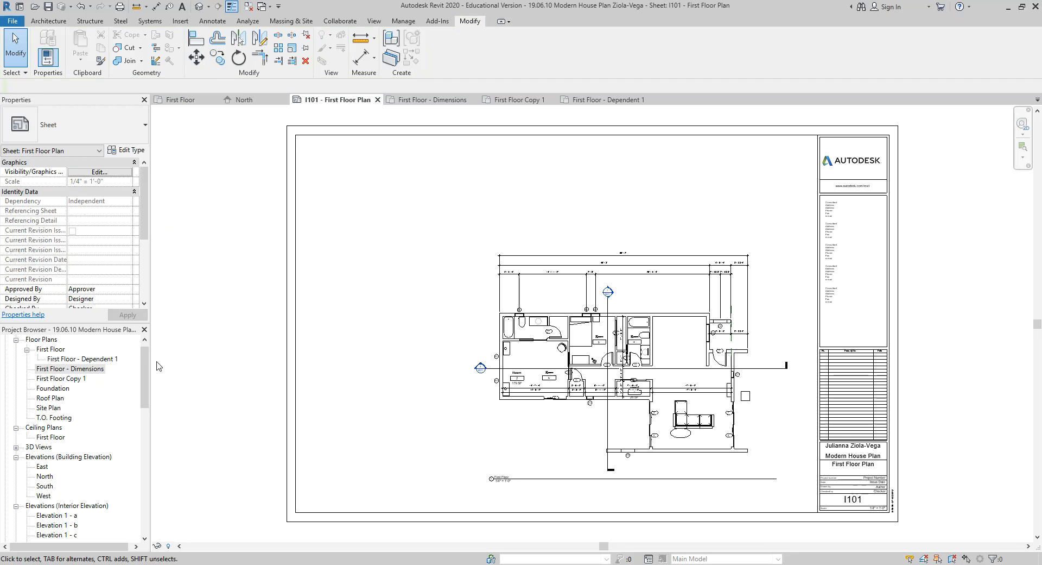
Step: Examine the view duplication options available for the East building elevation
{"action": "left_click_drag", "start_coordinate": [147, 368], "coordinate": [147, 365]}
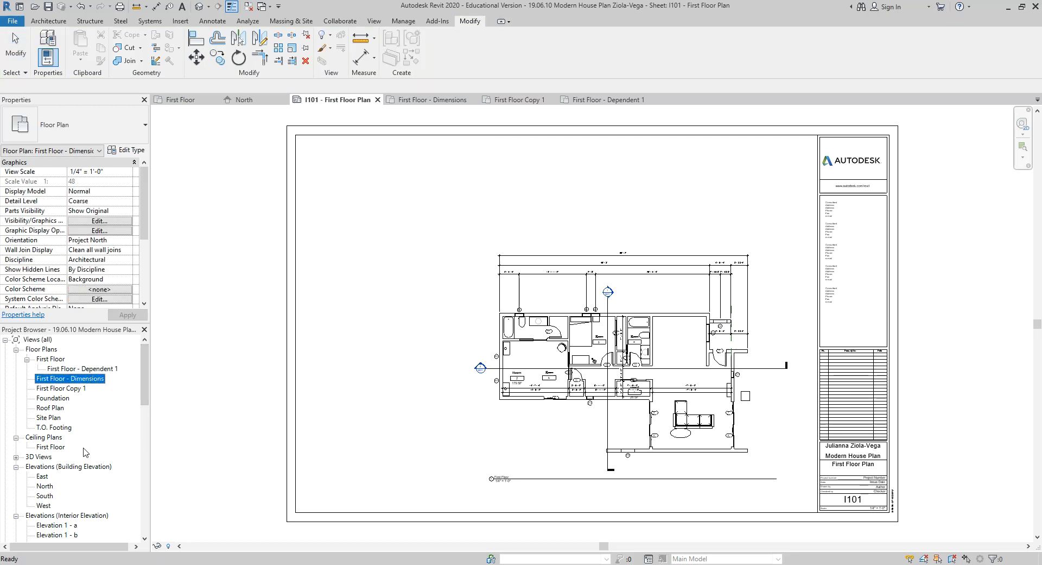
{"action": "scroll", "coordinate": [88, 443], "scroll_direction": "down", "scroll_amount": 1}
{"action": "right_click", "coordinate": [45, 447]}
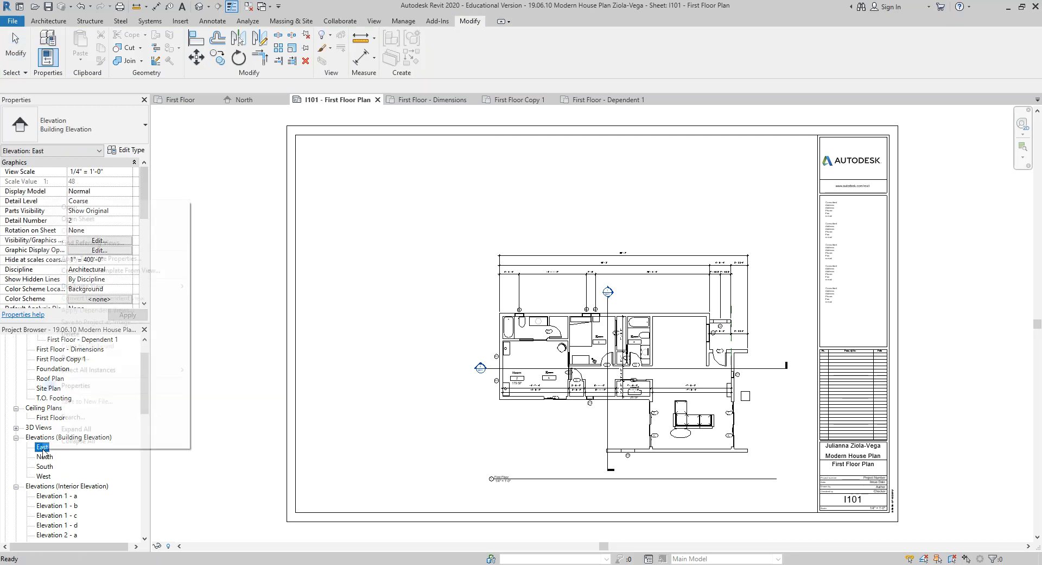
{"action": "mouse_move", "coordinate": [107, 290]}
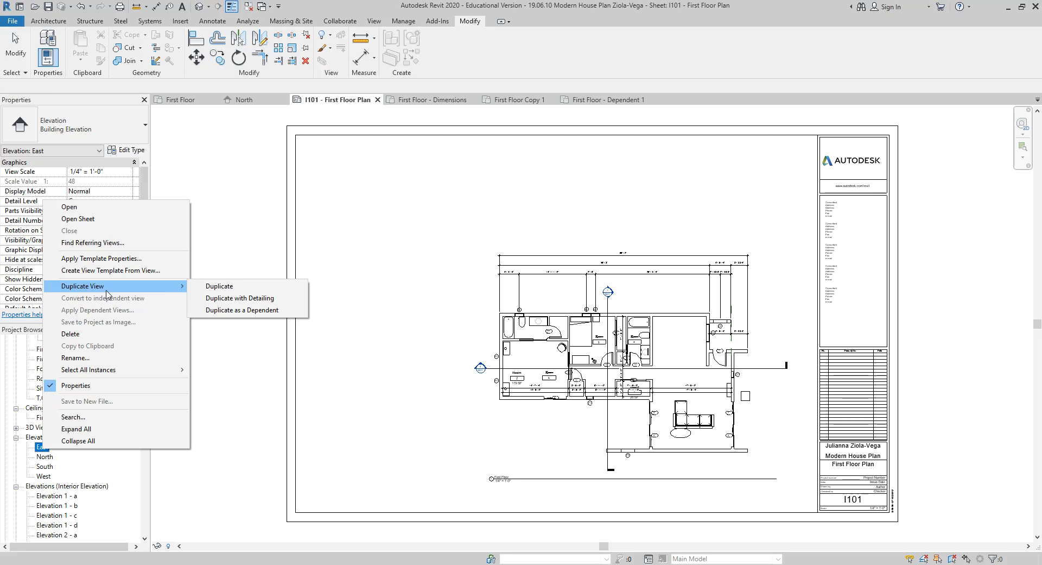
{"action": "key", "text": "Escape"}
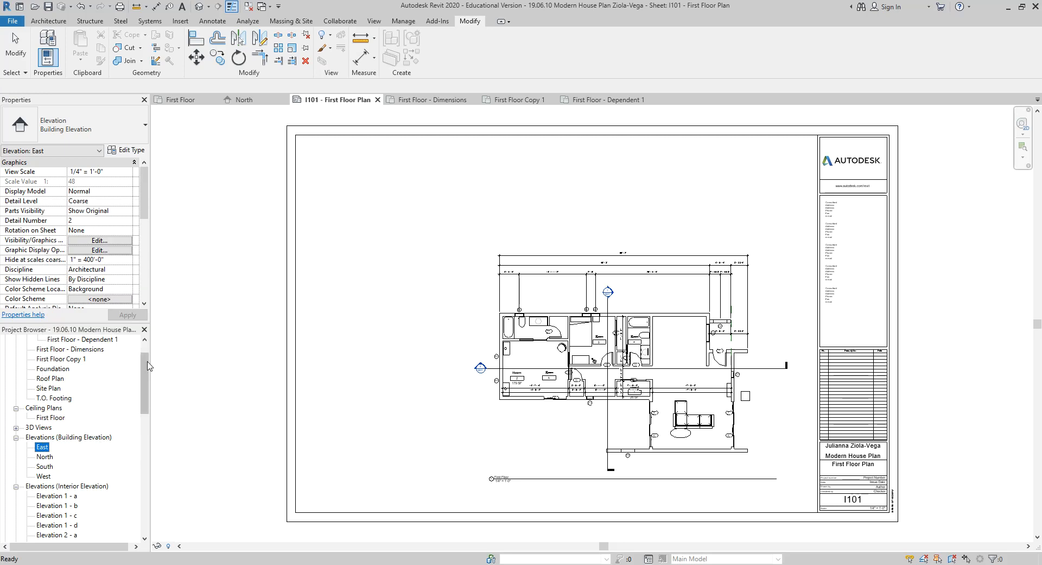
{"action": "left_click_drag", "start_coordinate": [146, 374], "coordinate": [150, 353]}
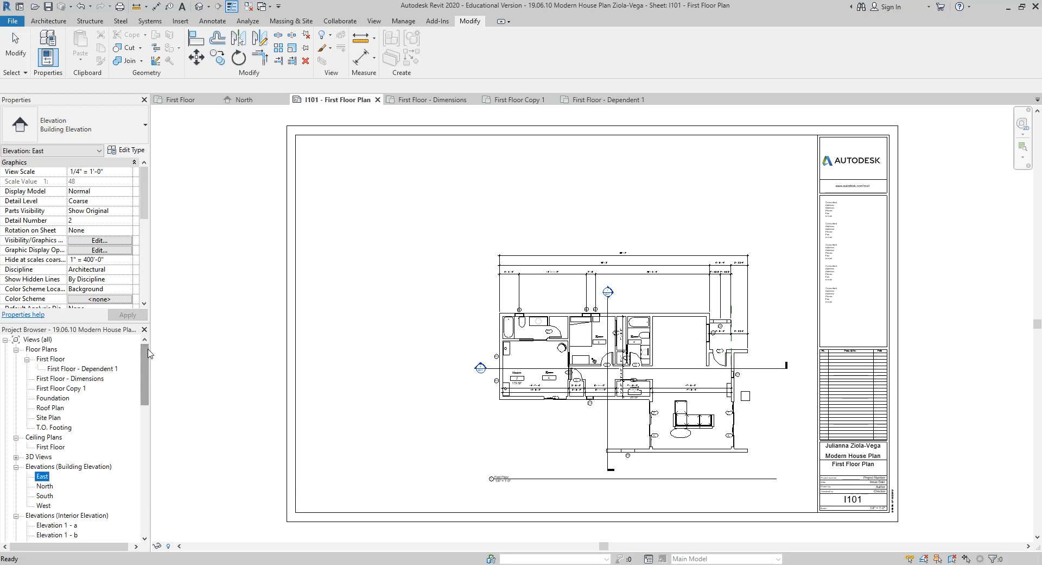
Step: Open the original First Floor plan view with the bedrooms and the Room 4 bathroom in sight
{"action": "left_click", "coordinate": [63, 407]}
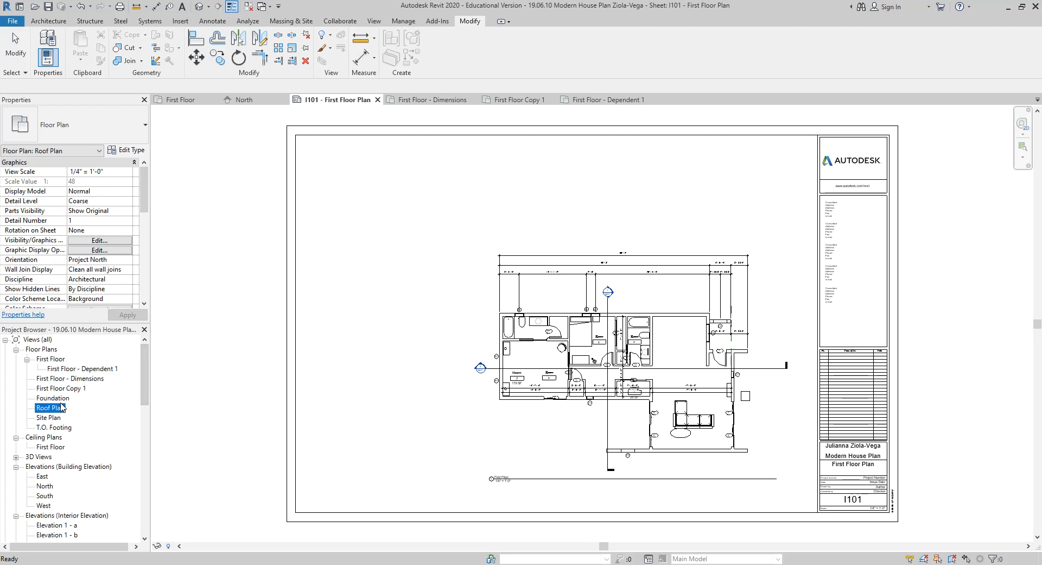
{"action": "left_click", "coordinate": [59, 377]}
{"action": "left_click", "coordinate": [57, 361]}
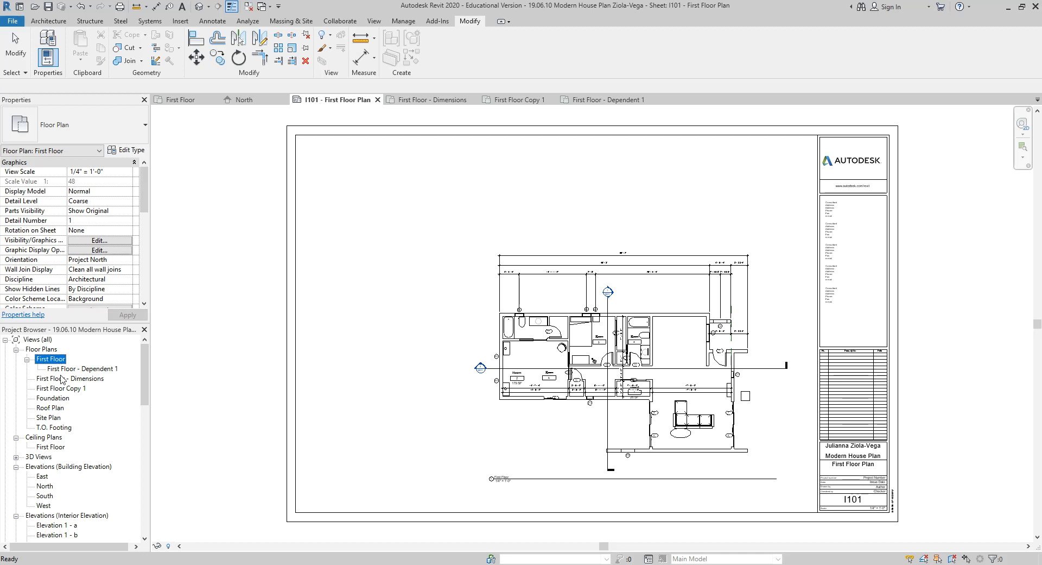
{"action": "double_click", "coordinate": [54, 359]}
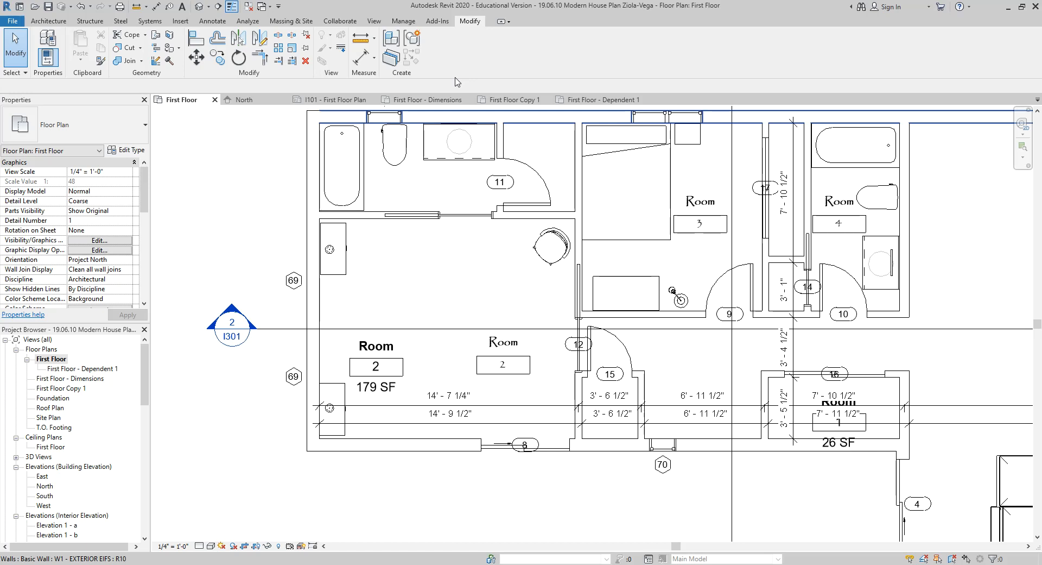
{"action": "left_click", "coordinate": [337, 233]}
{"action": "left_click", "coordinate": [232, 192]}
{"action": "scroll", "coordinate": [232, 192], "scroll_direction": "down", "scroll_amount": 2}
{"action": "middle_click_drag", "start_coordinate": [232, 192], "coordinate": [179, 259]}
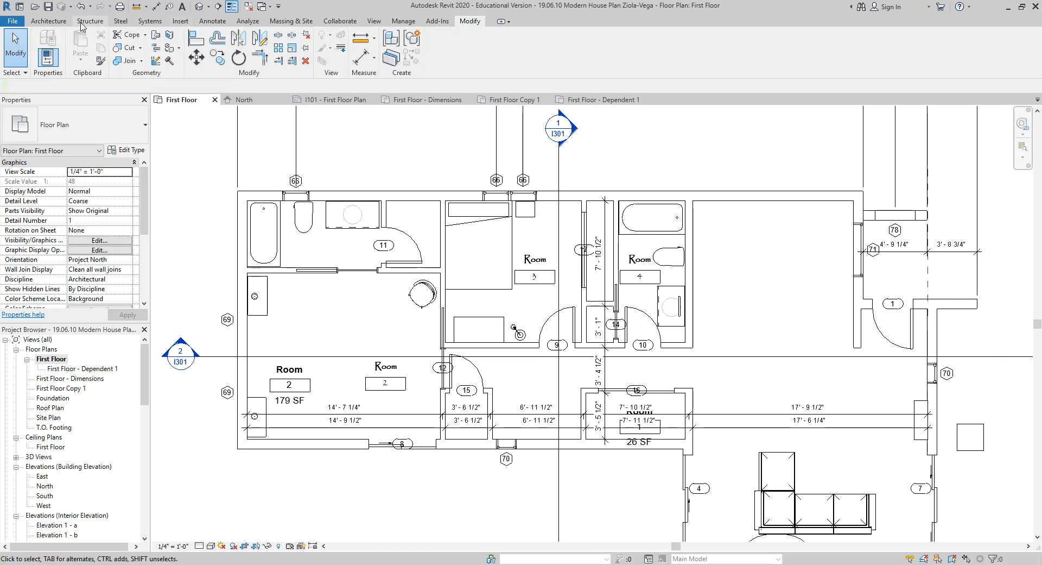
Step: Create a rectangular callout enclosing the Room 4 bathroom and its surrounding walls in the First Floor plan
{"action": "left_click", "coordinate": [371, 22]}
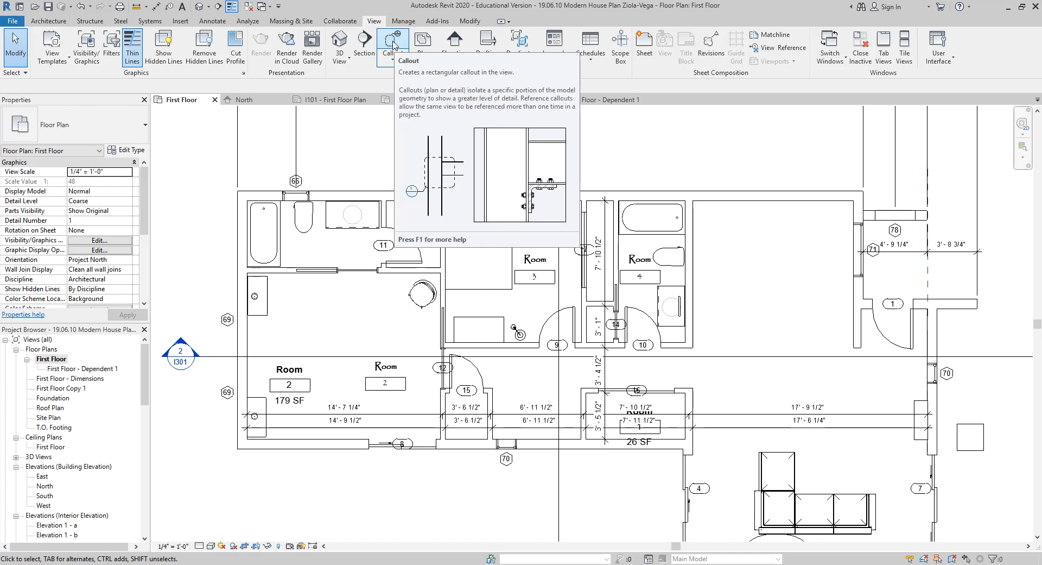
{"action": "left_click", "coordinate": [395, 44]}
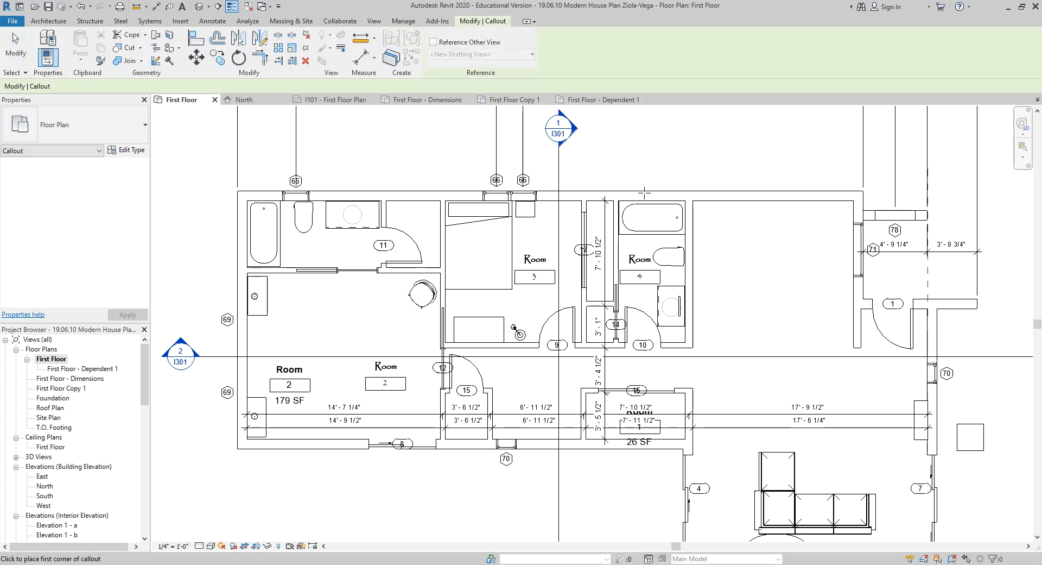
{"action": "scroll", "coordinate": [646, 192], "scroll_direction": "up", "scroll_amount": 2}
{"action": "left_click", "coordinate": [593, 184]}
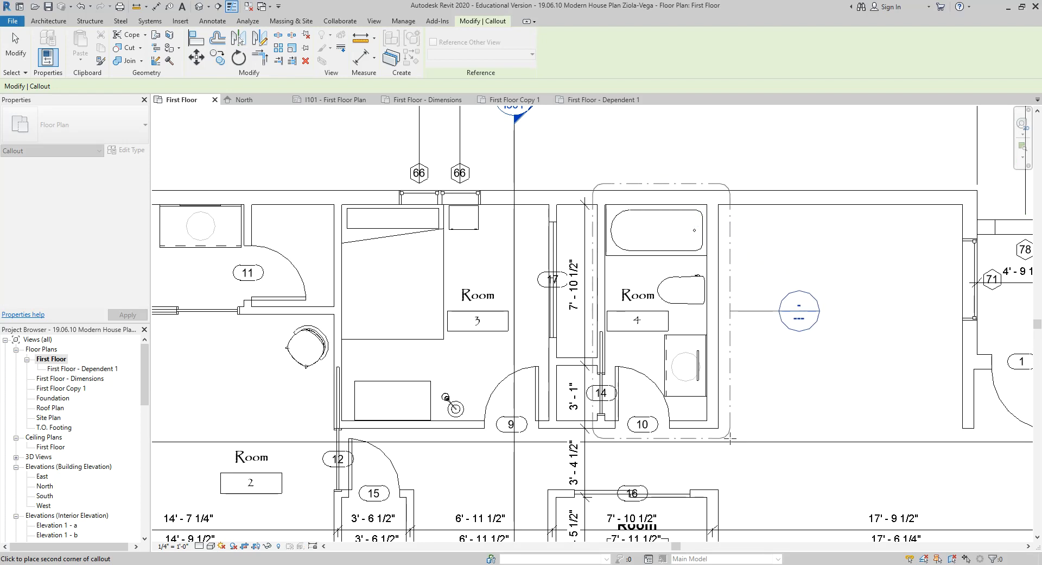
{"action": "left_click", "coordinate": [730, 439]}
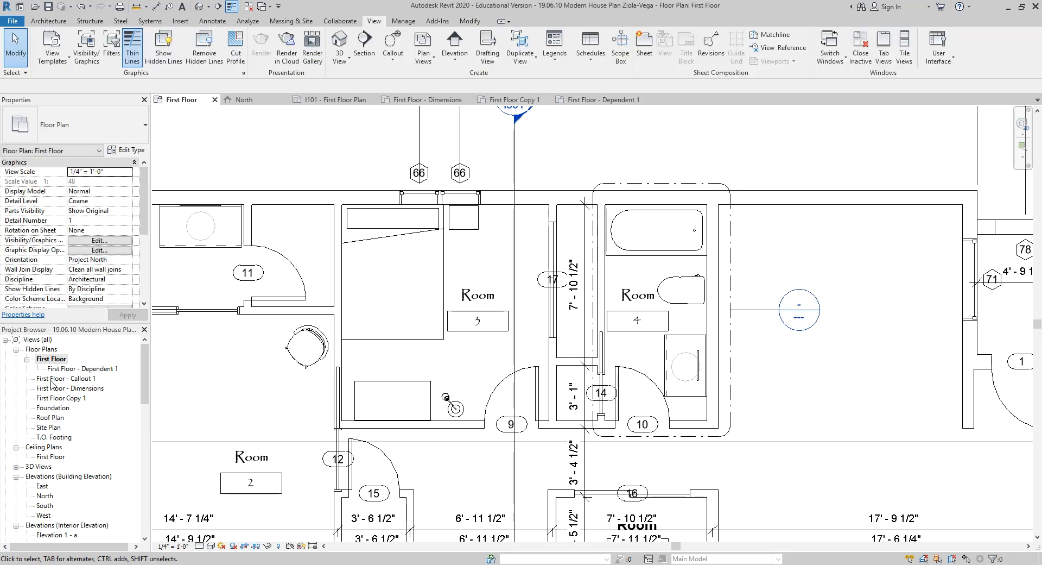
Step: Open the First Floor - Callout 1 view and tighten its crop region's right, top and bottom edges around the bathroom walls
{"action": "left_click", "coordinate": [52, 380]}
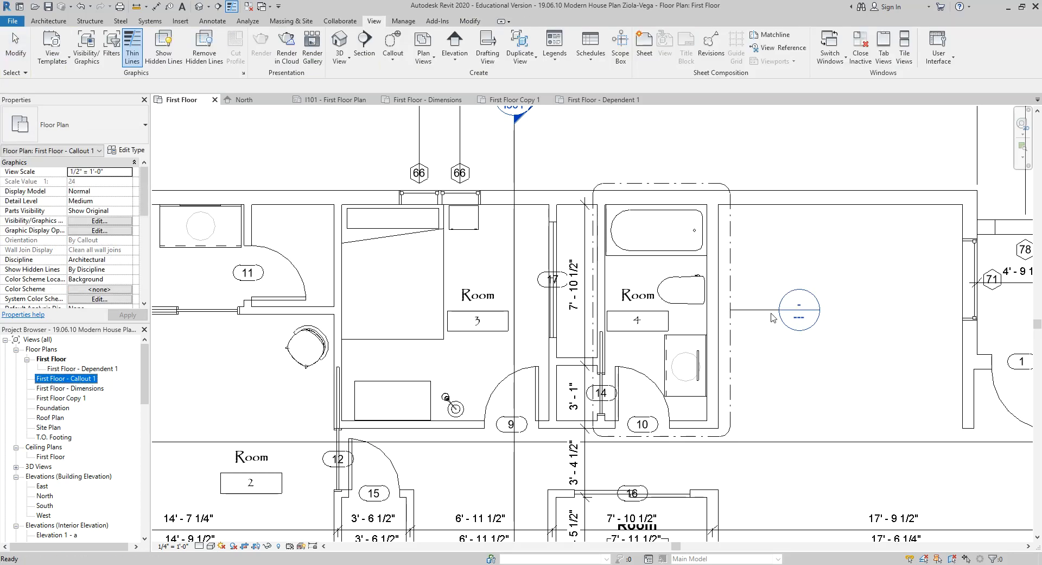
{"action": "double_click", "coordinate": [69, 383]}
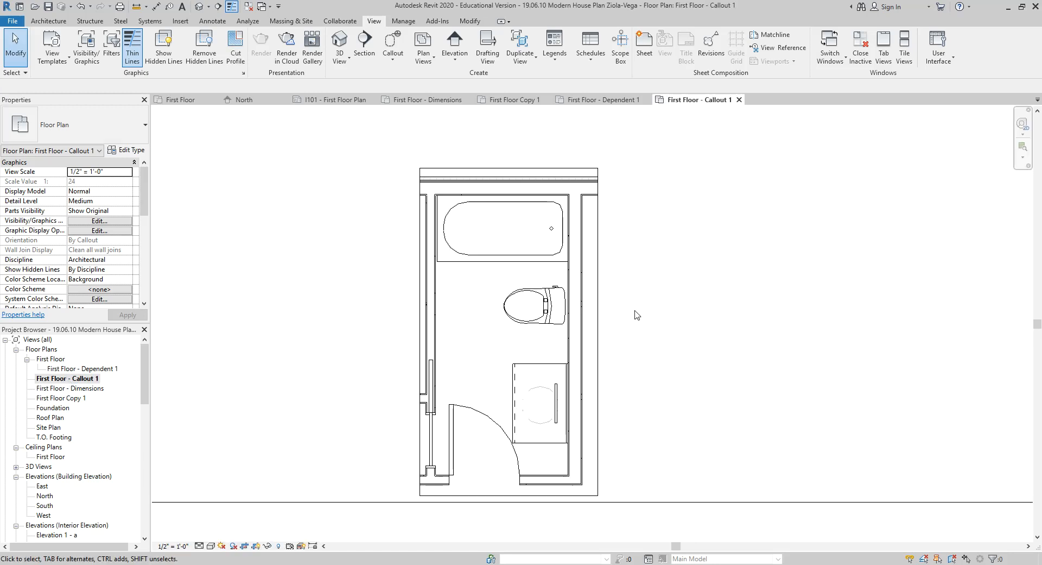
{"action": "scroll", "coordinate": [637, 314], "scroll_direction": "up", "scroll_amount": 2}
{"action": "left_click", "coordinate": [586, 252]}
{"action": "mouse_move", "coordinate": [587, 338]}
{"action": "left_mouse_down"}
{"action": "mouse_move", "coordinate": [573, 338]}
{"action": "mouse_move", "coordinate": [574, 326]}
{"action": "mouse_move", "coordinate": [571, 338]}
{"action": "left_mouse_up"}
{"action": "left_click_drag", "start_coordinate": [464, 128], "coordinate": [466, 130]}
{"action": "scroll", "coordinate": [465, 130], "scroll_direction": "down", "scroll_amount": 2}
{"action": "scroll", "coordinate": [454, 416], "scroll_direction": "up", "scroll_amount": 1}
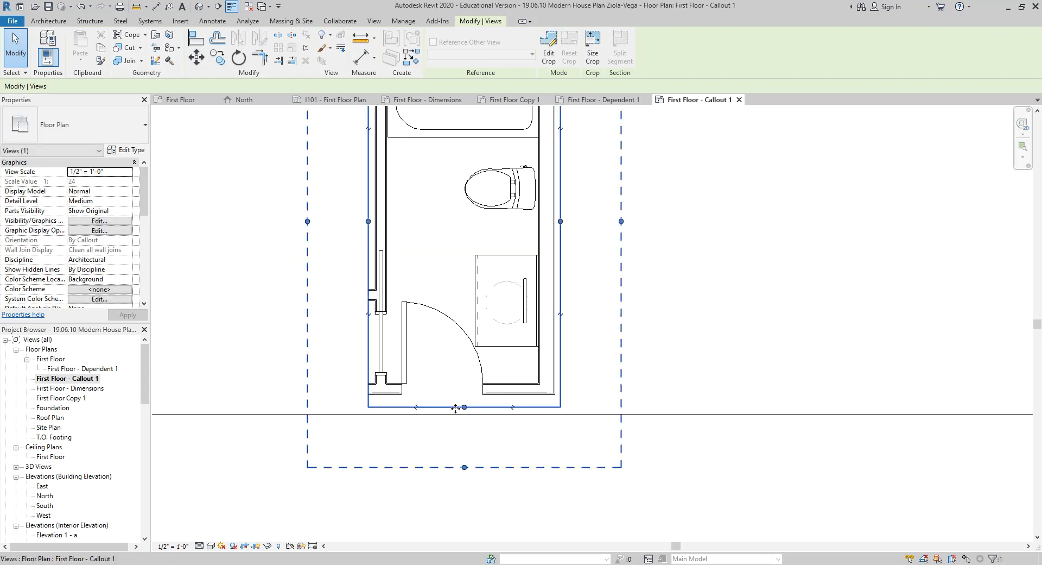
{"action": "left_click_drag", "start_coordinate": [464, 407], "coordinate": [465, 400]}
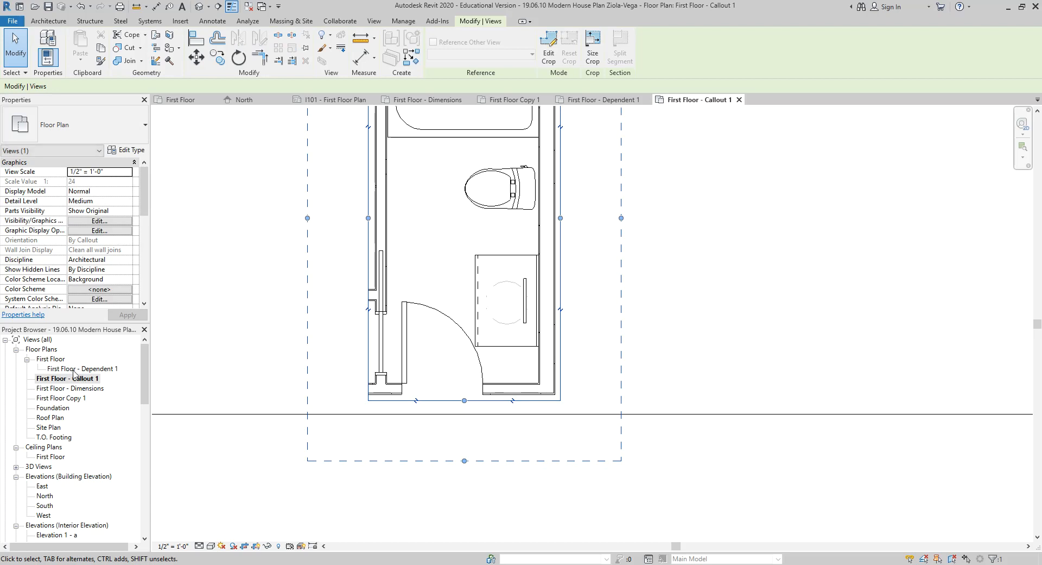
Step: Return to the First Floor plan and rename the bathroom callout view as Enlarged Bathroom Plan
{"action": "double_click", "coordinate": [56, 360]}
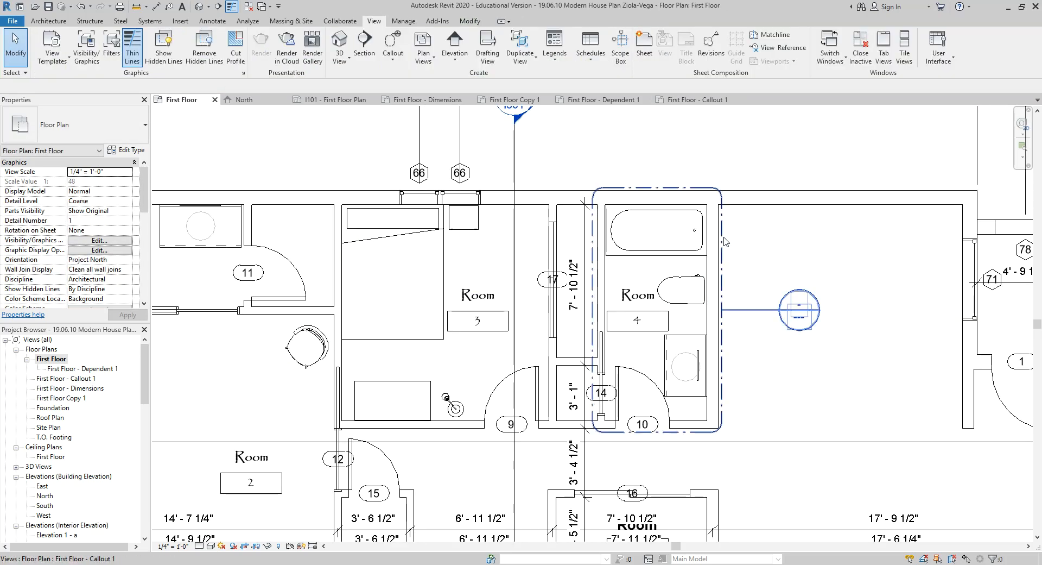
{"action": "left_click", "coordinate": [93, 379]}
{"action": "right_click", "coordinate": [93, 380]}
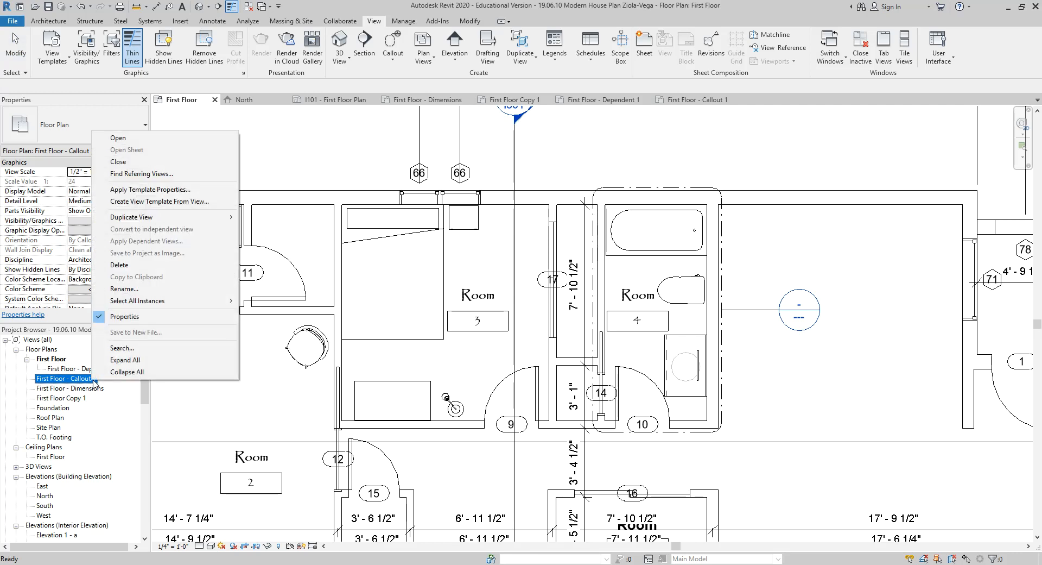
{"action": "left_click", "coordinate": [125, 288]}
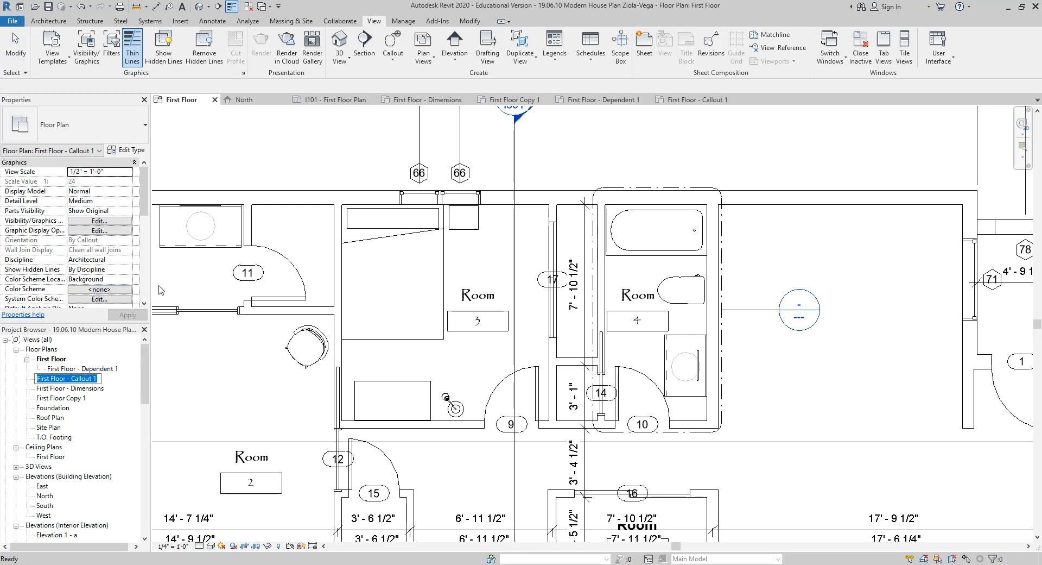
{"action": "type", "text": "Enlarged Bathroom Plan"}
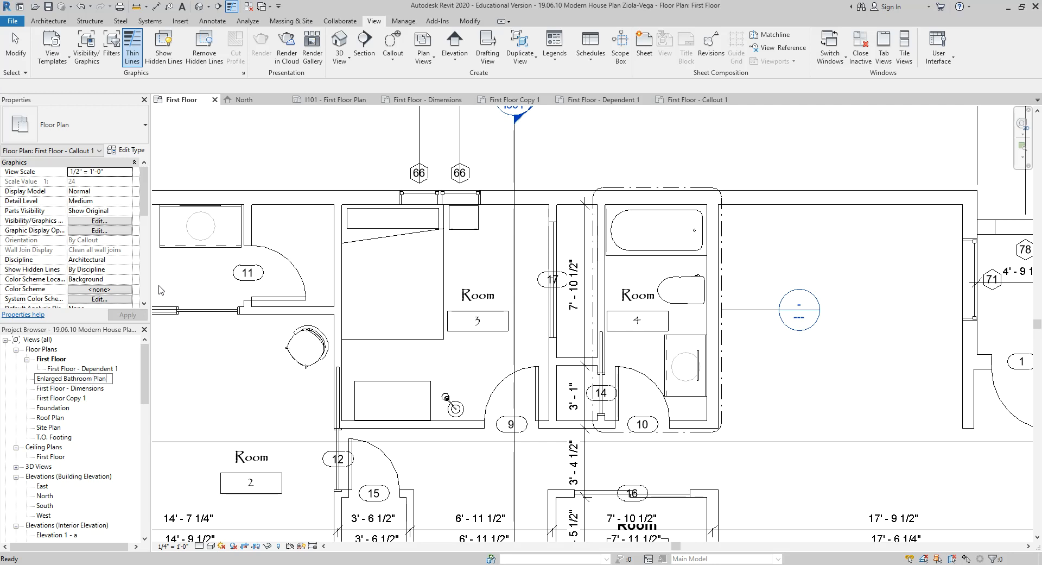
{"action": "key", "text": "Return"}
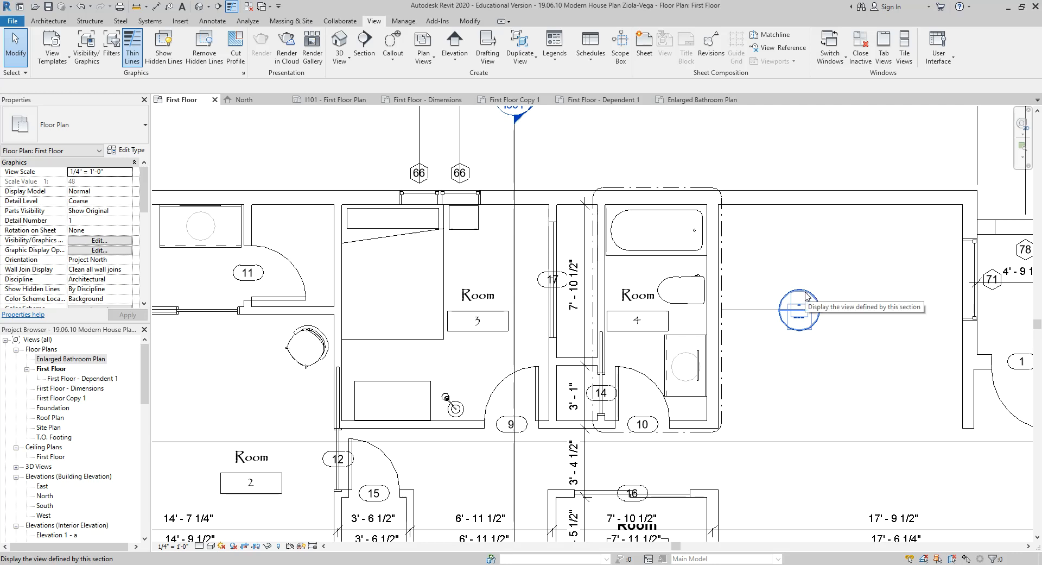
Step: Move the bathroom callout's head from beside the room to above the exterior wall
{"action": "left_click", "coordinate": [776, 308]}
{"action": "left_click_drag", "start_coordinate": [773, 309], "coordinate": [683, 164]}
{"action": "left_click", "coordinate": [734, 173]}
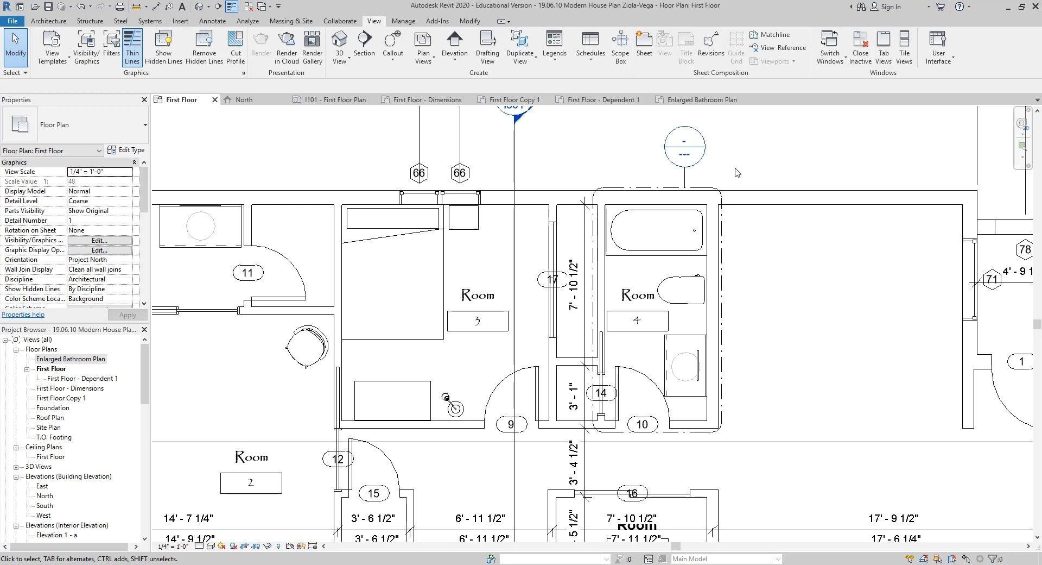
Step: Start a sketched callout in the First Floor plan, outlining the north wall beside the bathroom, the stepped wall and the entry wall
{"action": "scroll", "coordinate": [737, 173], "scroll_direction": "up", "scroll_amount": 1}
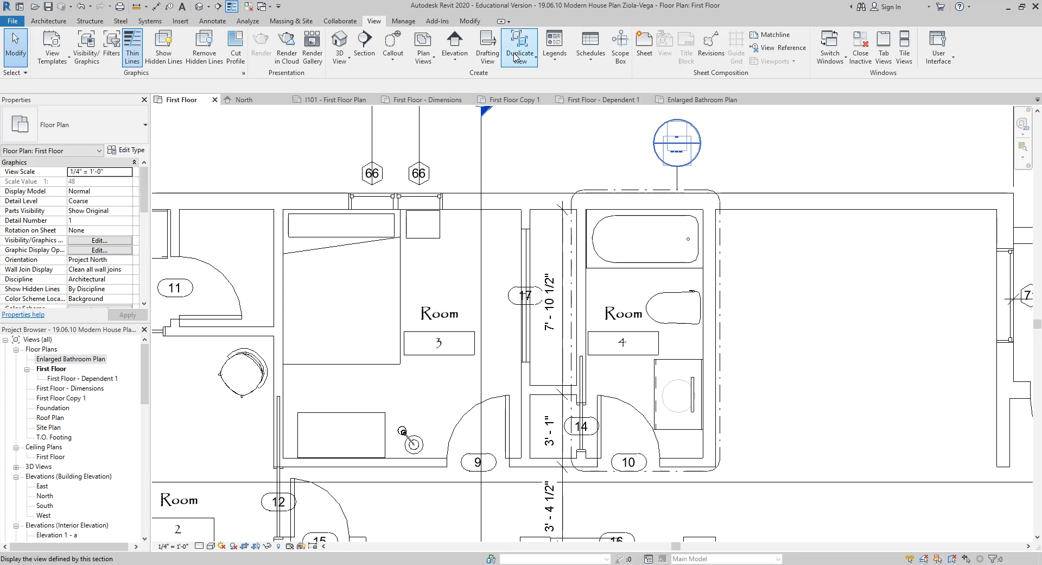
{"action": "left_click", "coordinate": [395, 64]}
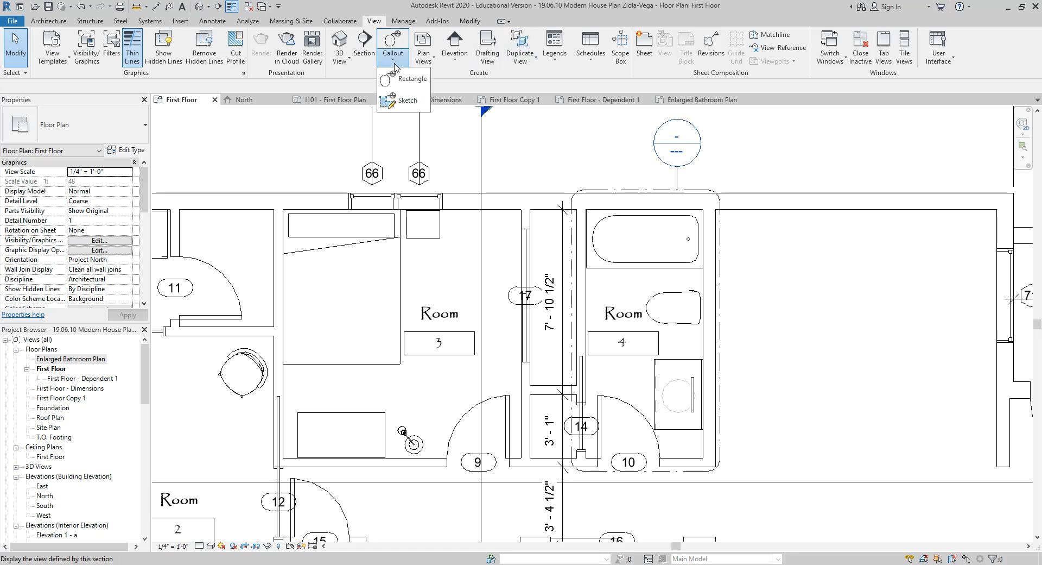
{"action": "left_click", "coordinate": [411, 107]}
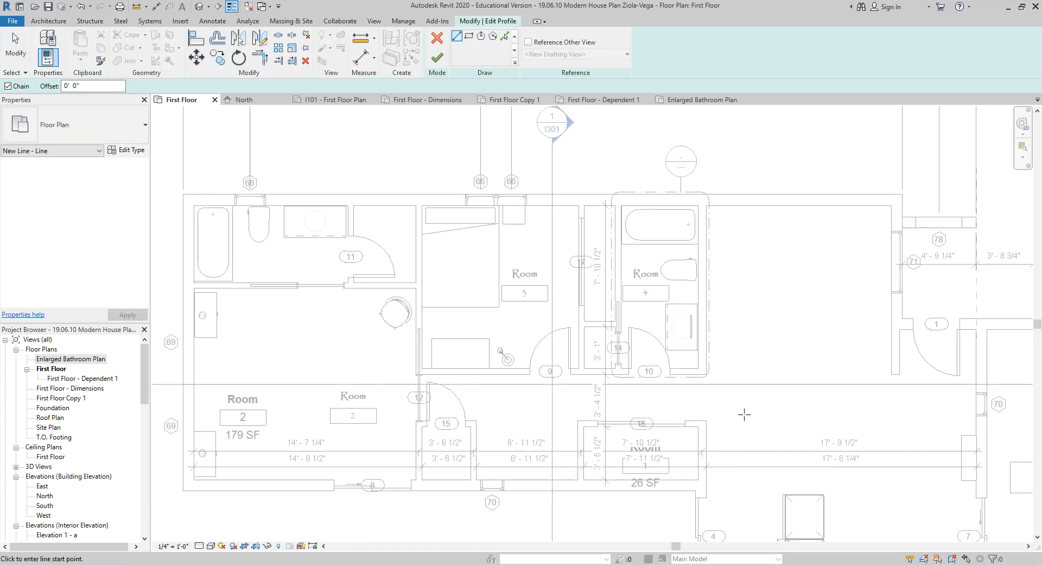
{"action": "scroll", "coordinate": [735, 411], "scroll_direction": "down", "scroll_amount": 1}
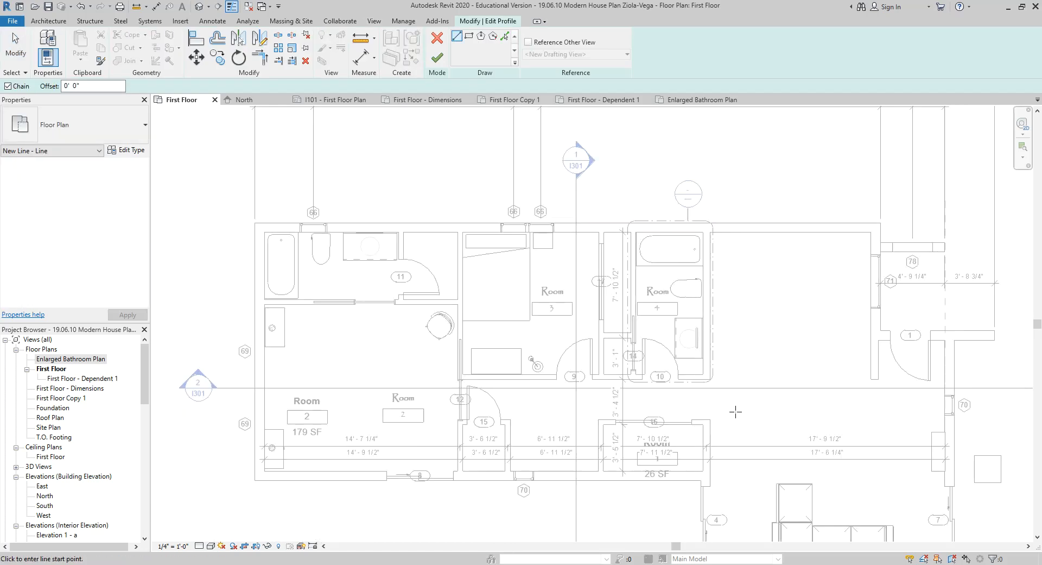
{"action": "mouse_move", "coordinate": [736, 412]}
{"action": "middle_mouse_down"}
{"action": "mouse_move", "coordinate": [568, 300]}
{"action": "mouse_move", "coordinate": [509, 281]}
{"action": "mouse_move", "coordinate": [512, 323]}
{"action": "middle_mouse_up"}
{"action": "left_click", "coordinate": [467, 295]}
{"action": "left_click", "coordinate": [461, 129]}
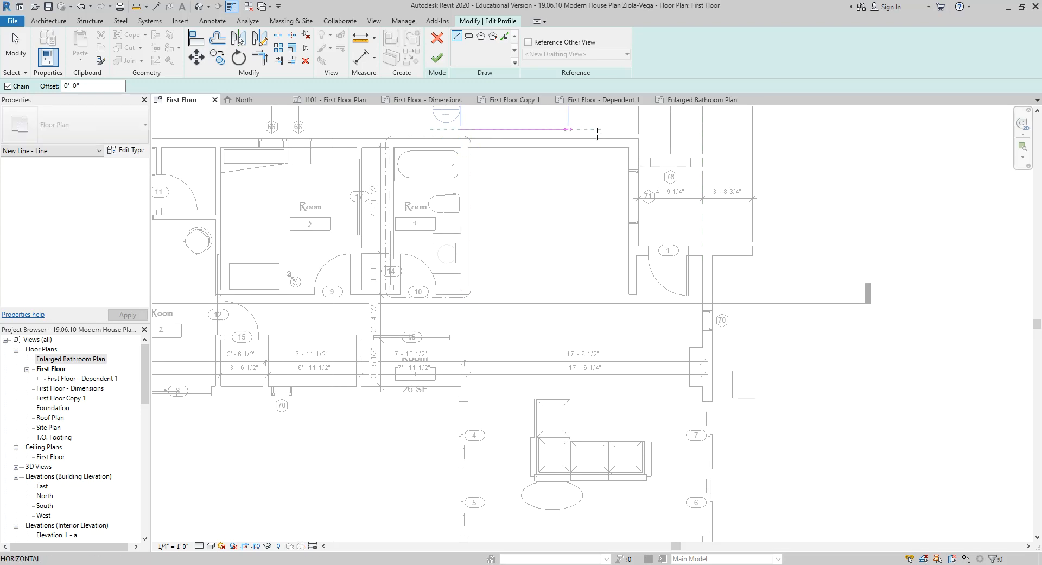
{"action": "left_click", "coordinate": [640, 130]}
{"action": "scroll", "coordinate": [644, 239], "scroll_direction": "up", "scroll_amount": 1}
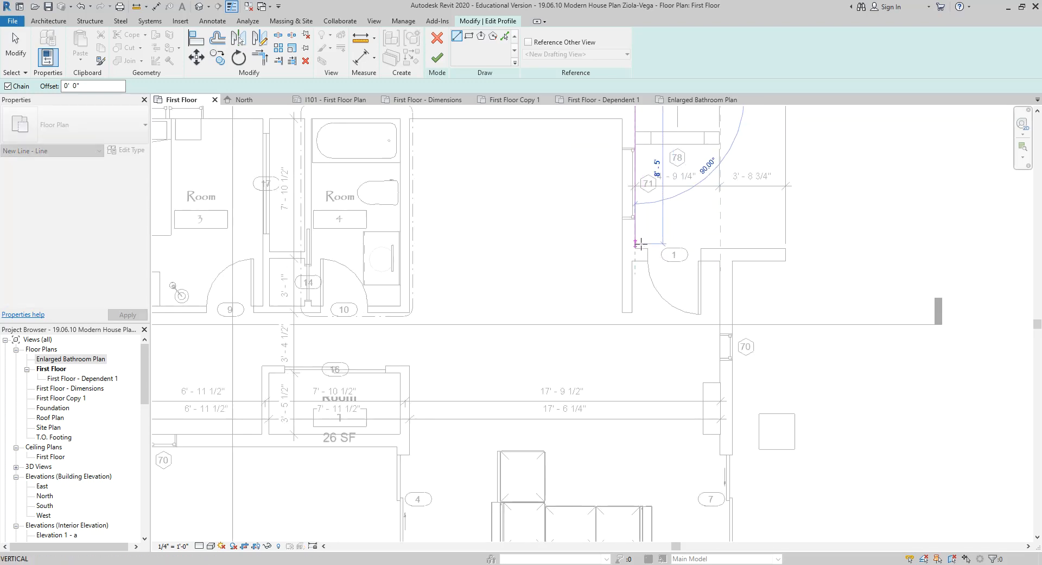
{"action": "left_click", "coordinate": [636, 245]}
{"action": "left_click", "coordinate": [733, 244]}
Step: Continue the callout boundary down the east wall, about 19' west below the living room, and back to the start, and finish the sketch
{"action": "scroll", "coordinate": [734, 454], "scroll_direction": "down", "scroll_amount": 2}
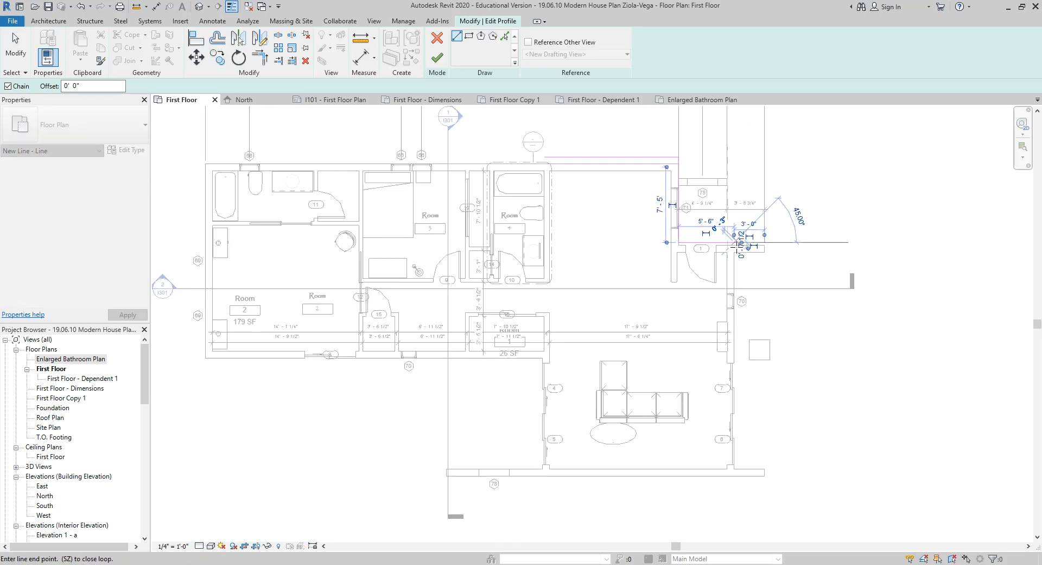
{"action": "left_click", "coordinate": [735, 485]}
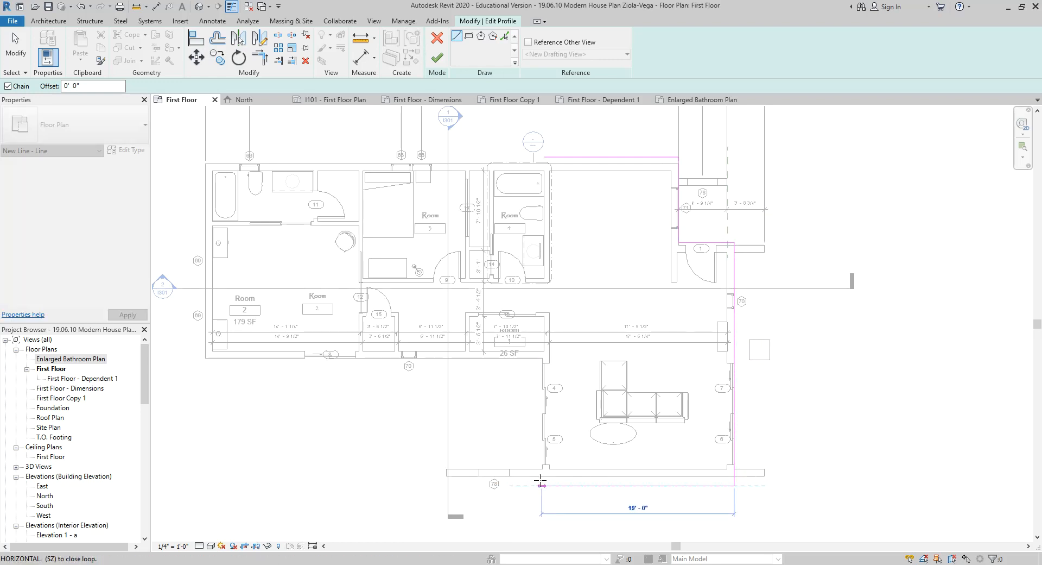
{"action": "left_click", "coordinate": [540, 481]}
{"action": "scroll", "coordinate": [538, 140], "scroll_direction": "up", "scroll_amount": 4}
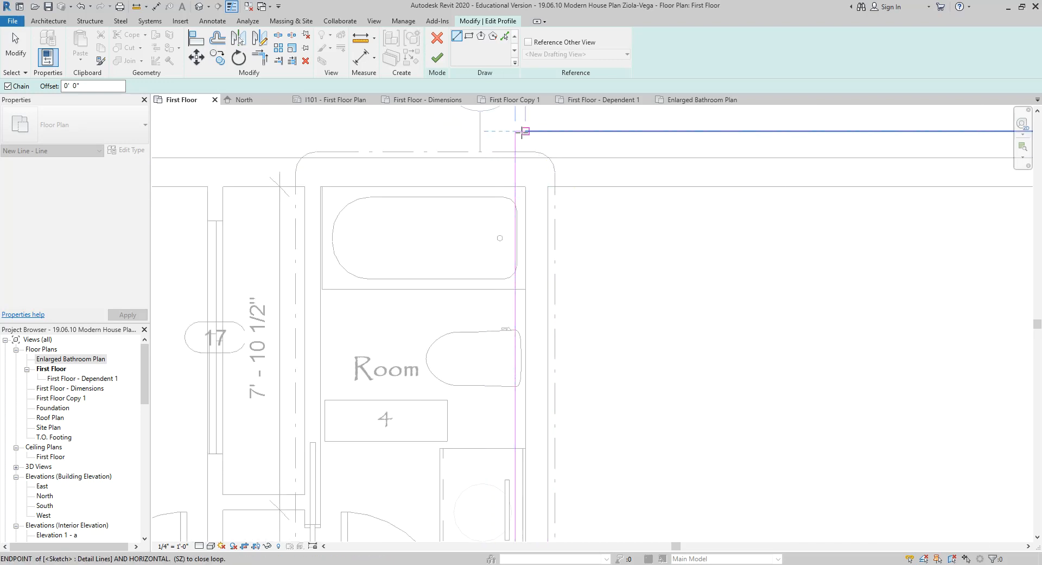
{"action": "left_click", "coordinate": [525, 132]}
{"action": "key", "text": "Escape"}
{"action": "left_click", "coordinate": [437, 57]}
{"action": "scroll", "coordinate": [564, 240], "scroll_direction": "down", "scroll_amount": 7}
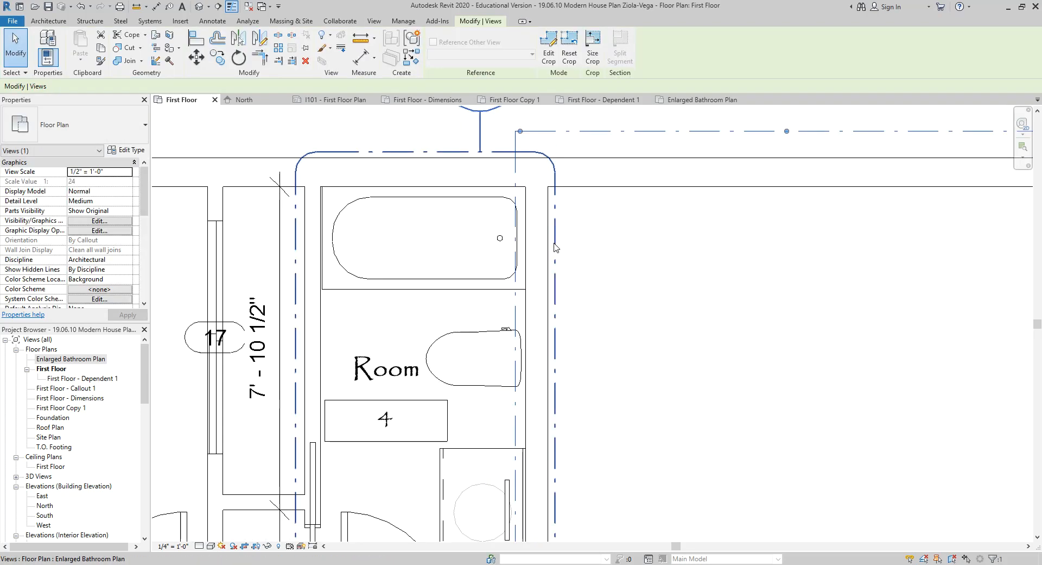
Step: Select the sketched callout in the plan and open the First Floor - Callout 1 view to examine its stepped crop
{"action": "left_click", "coordinate": [564, 239]}
{"action": "scroll", "coordinate": [615, 239], "scroll_direction": "up", "scroll_amount": 3}
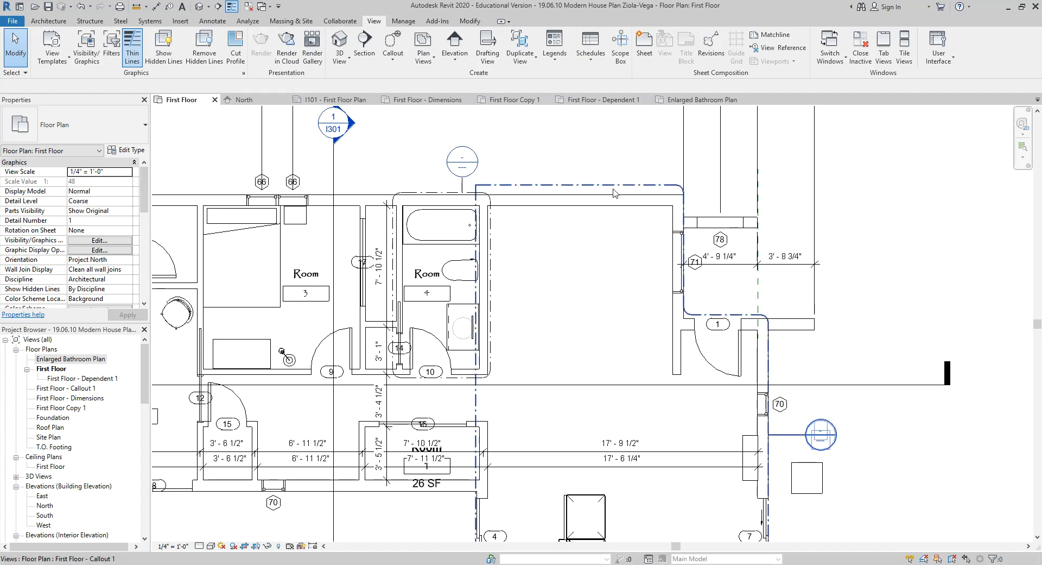
{"action": "left_click", "coordinate": [614, 190]}
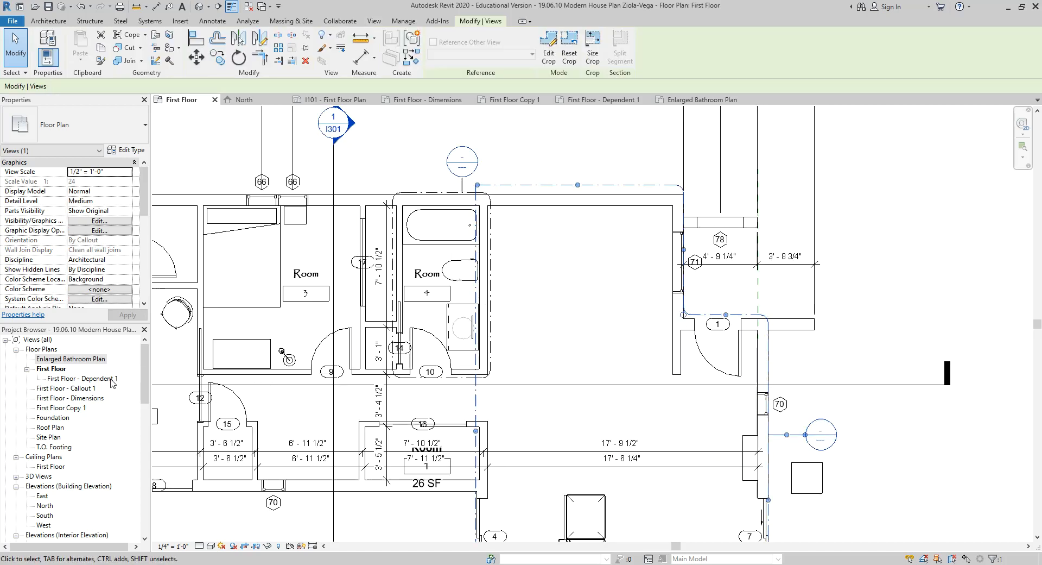
{"action": "left_click", "coordinate": [78, 410]}
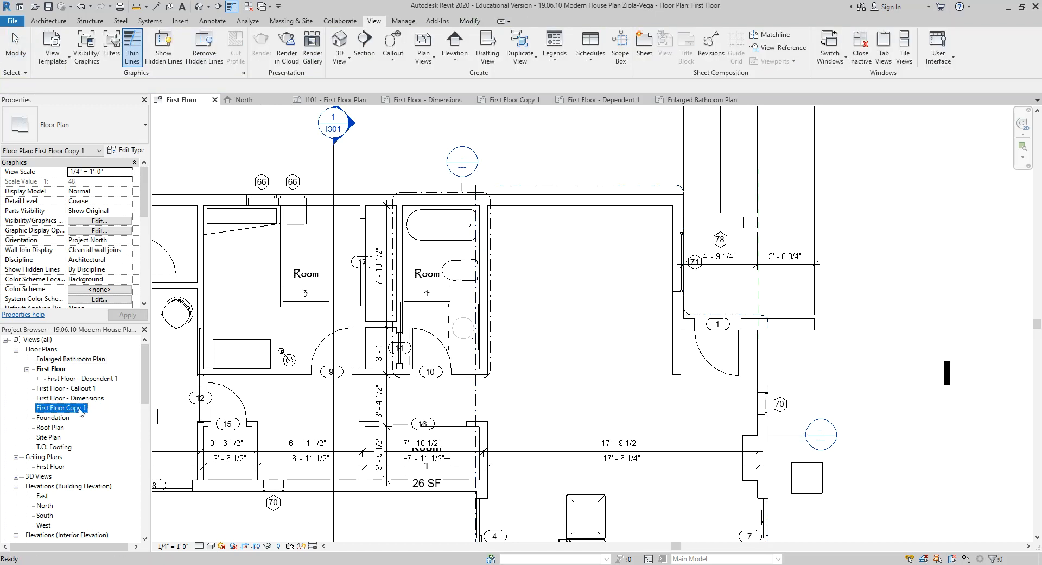
{"action": "double_click", "coordinate": [81, 410]}
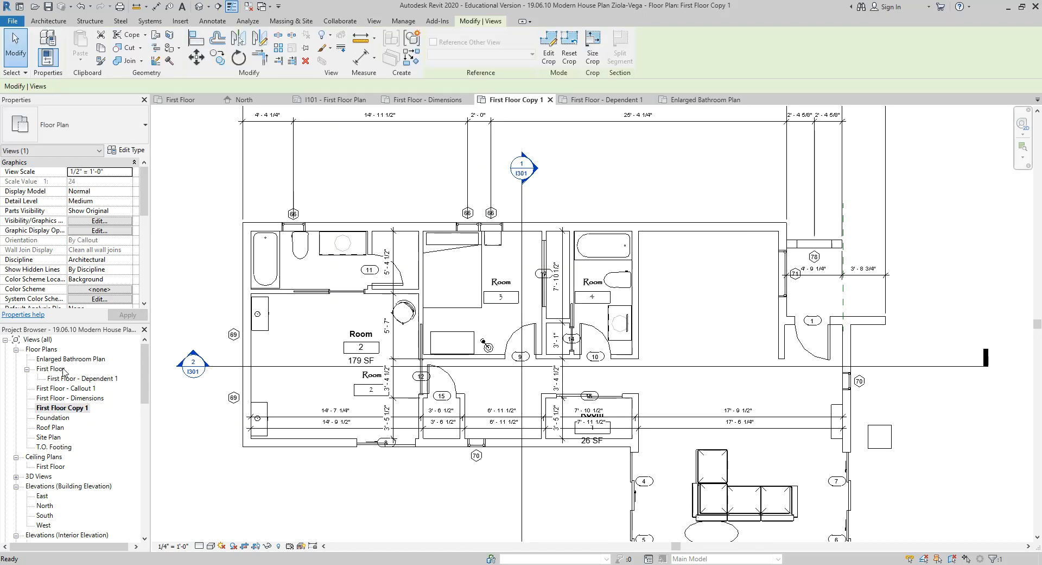
{"action": "double_click", "coordinate": [64, 369]}
{"action": "left_click", "coordinate": [75, 389]}
{"action": "double_click", "coordinate": [76, 389]}
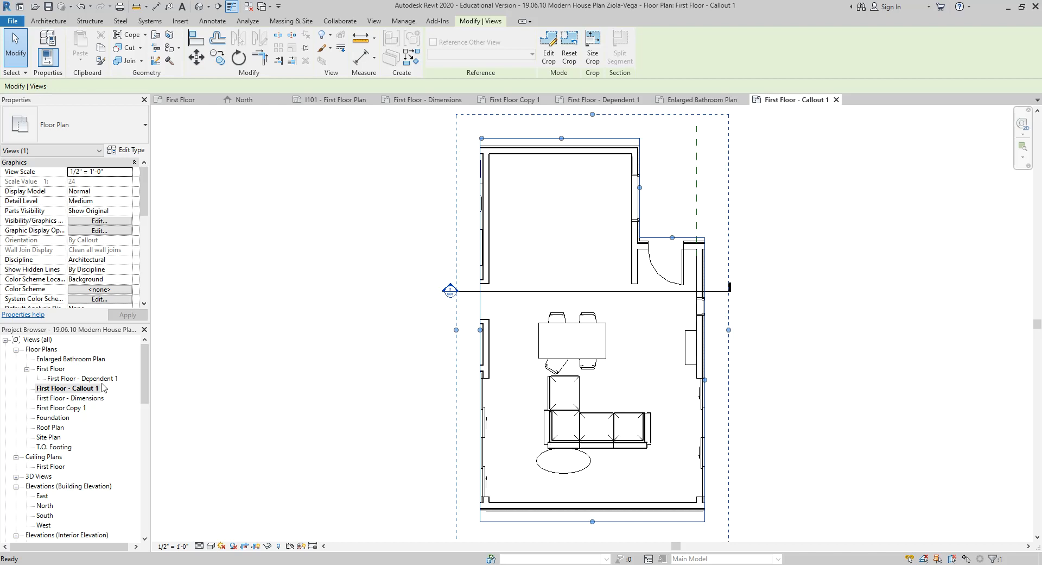
{"action": "left_click", "coordinate": [402, 287]}
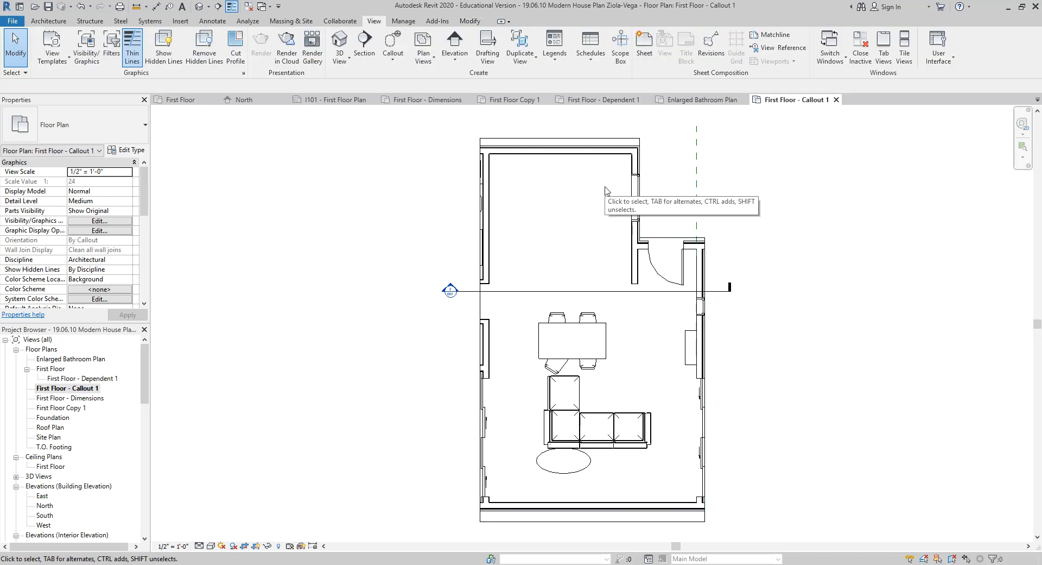
Step: Delete the First Floor - Callout 1 view from the project and undo the deletion
{"action": "right_click", "coordinate": [92, 388]}
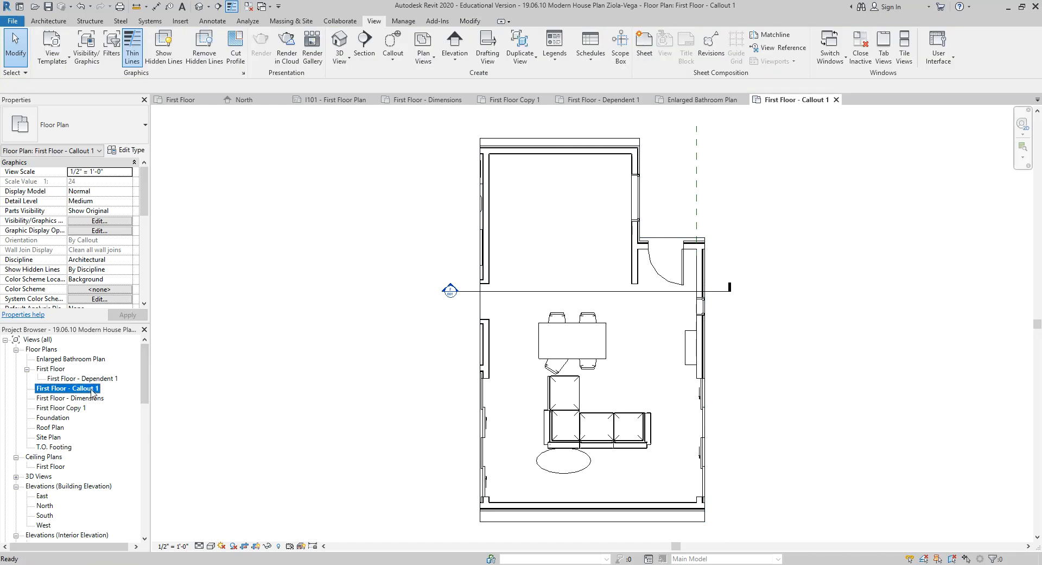
{"action": "left_click", "coordinate": [122, 274]}
{"action": "scroll", "coordinate": [549, 323], "scroll_direction": "down", "scroll_amount": 2}
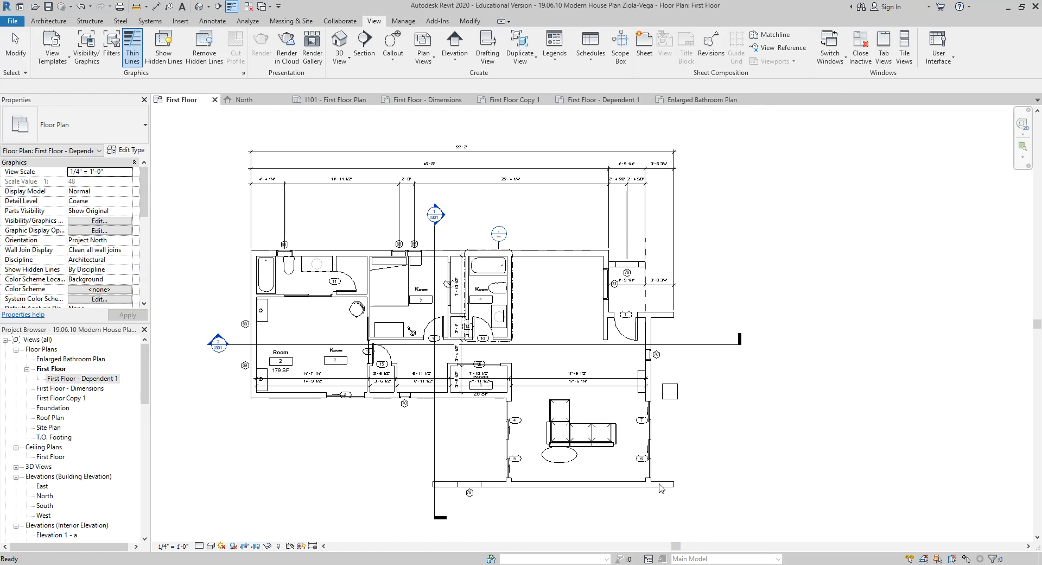
{"action": "key", "text": "ctrl+z"}
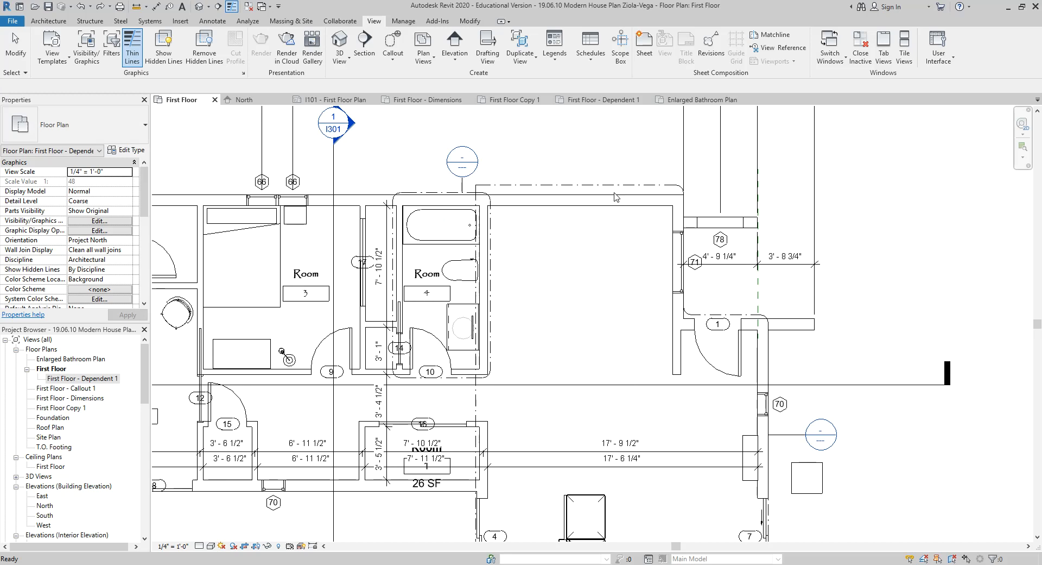
Step: Delete the sketched living area callout from the First Floor plan together with its view
{"action": "left_click", "coordinate": [613, 187]}
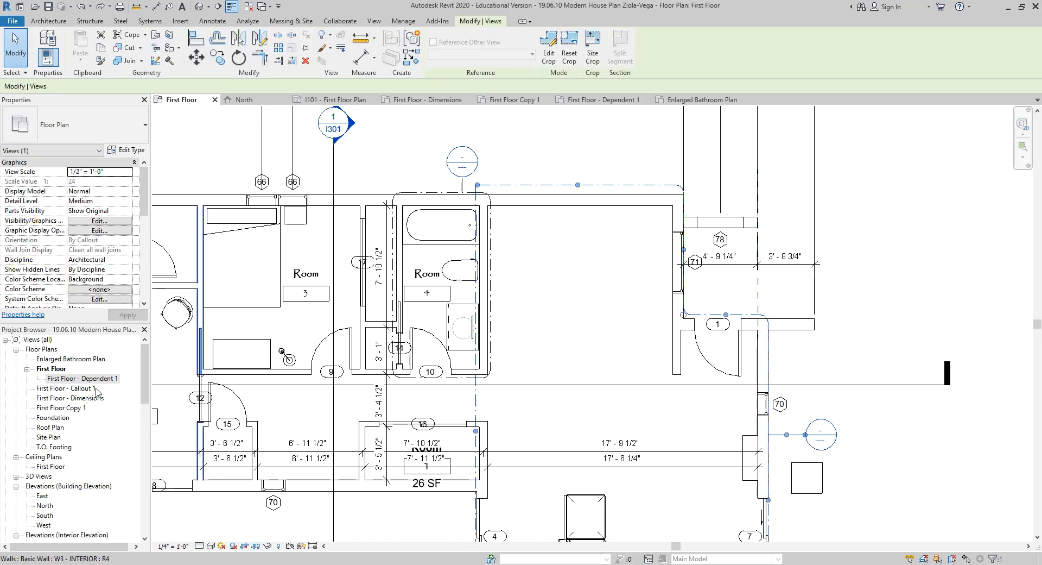
{"action": "key", "text": "Delete"}
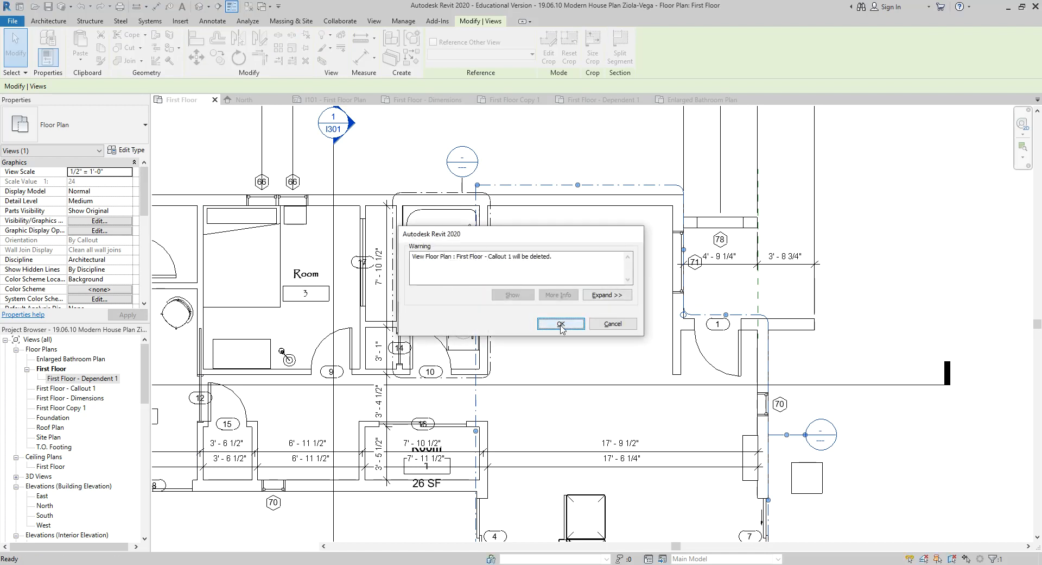
{"action": "left_click", "coordinate": [563, 324]}
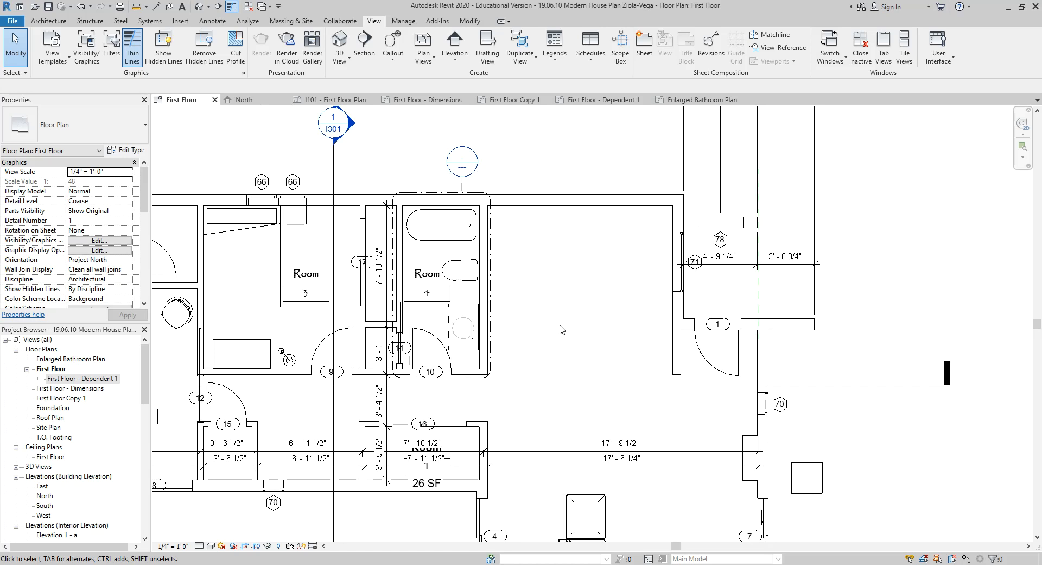
{"action": "scroll", "coordinate": [642, 293], "scroll_direction": "down", "scroll_amount": 3}
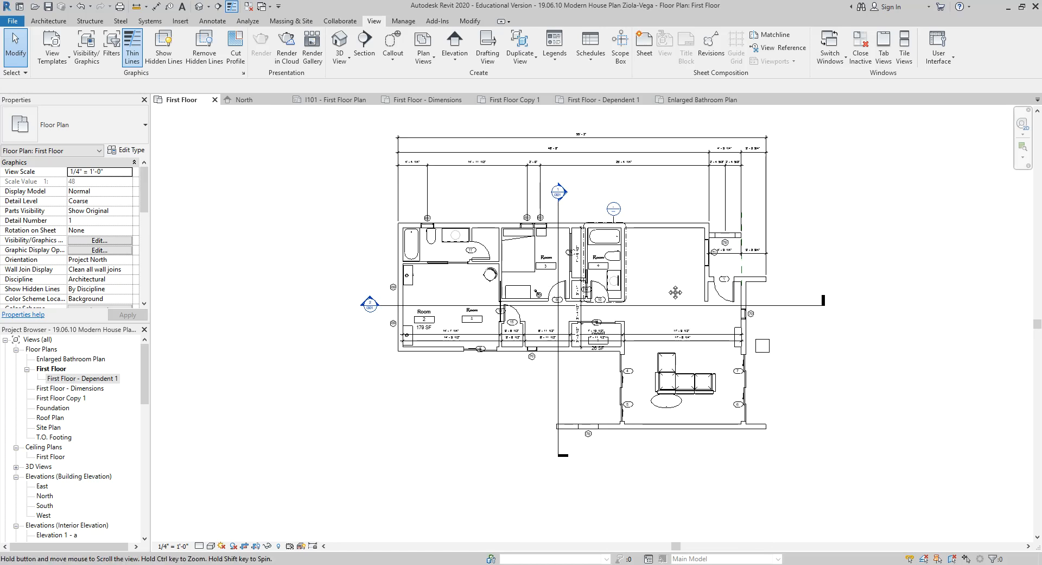
{"action": "middle_click_drag", "start_coordinate": [666, 262], "coordinate": [661, 282]}
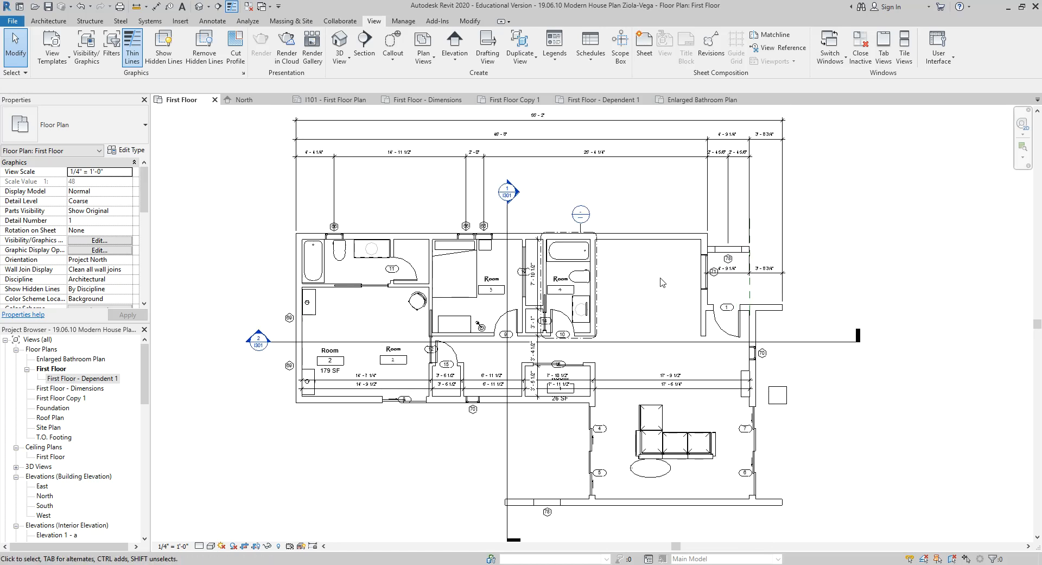